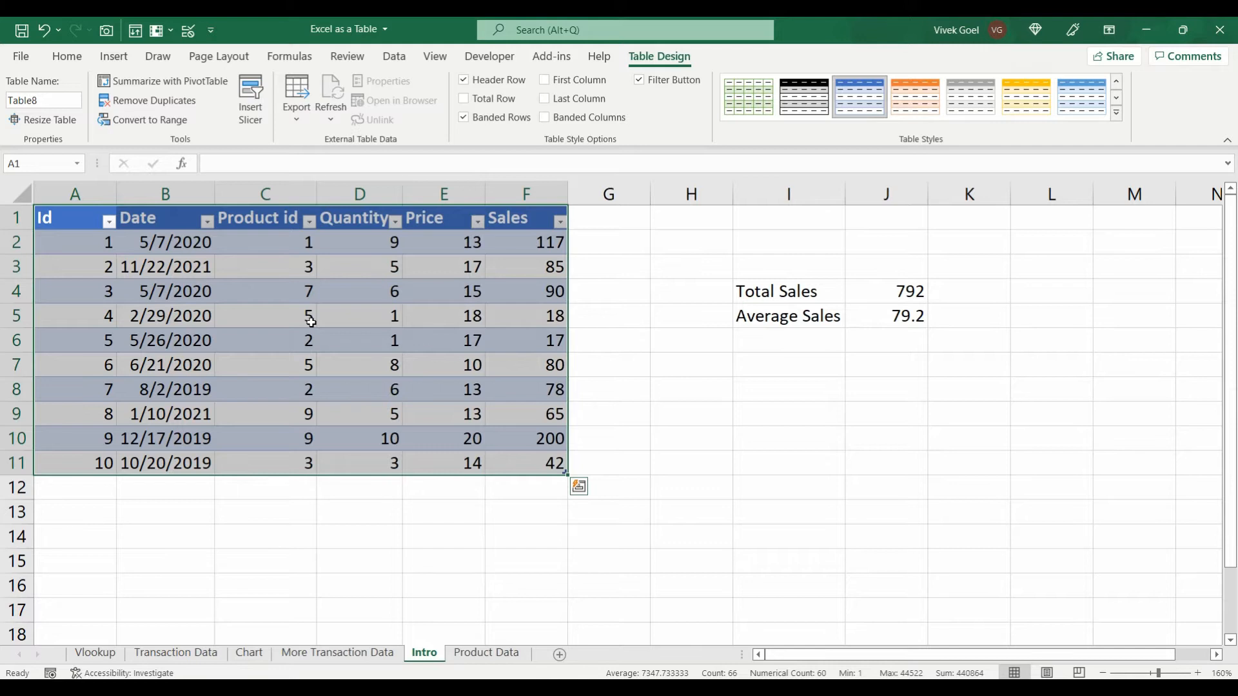
# Step: Undo the conversion of the sales data on the Intro sheet into a table
pyautogui.hotkey('ctrl', 'z')
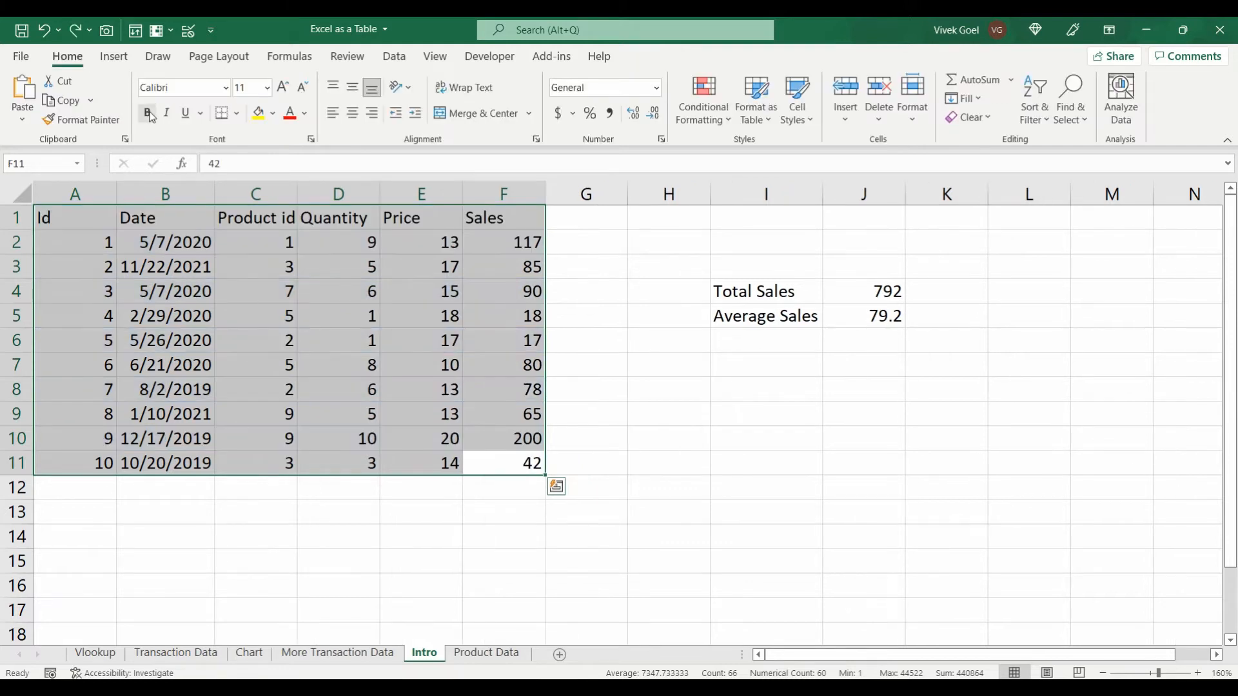
pyautogui.click(316, 314)
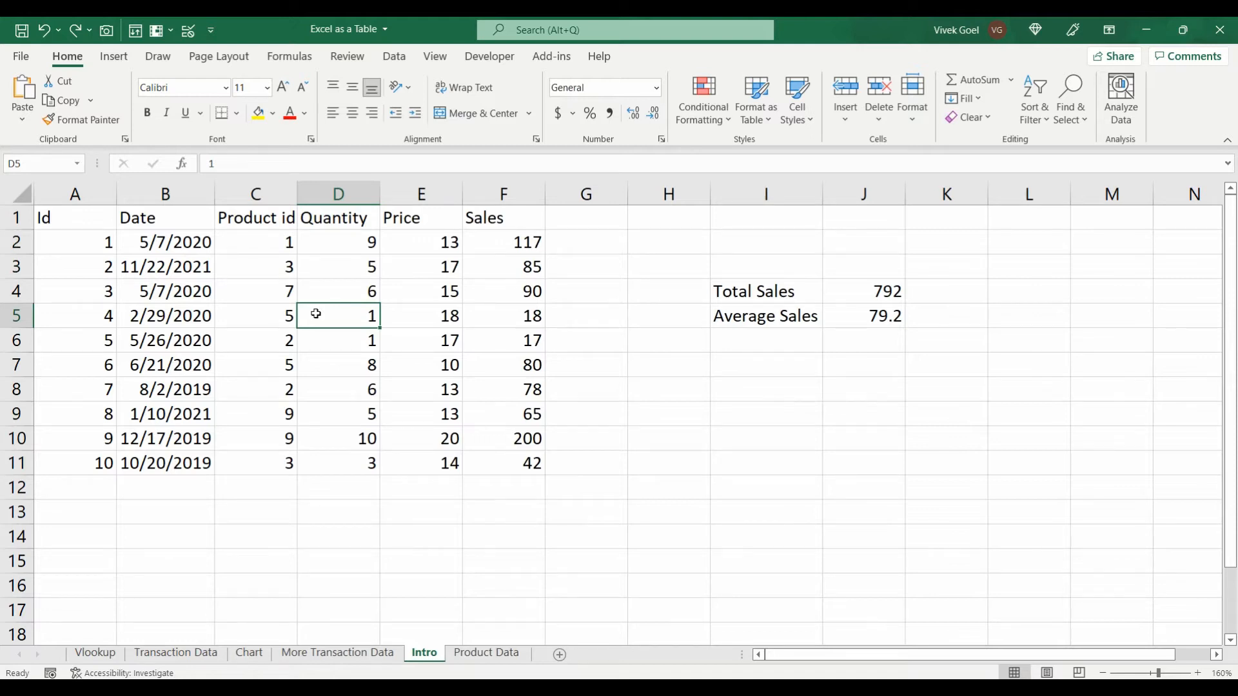
# Step: Check the values in the Sales column and the range used by the Total Sales formula in J4
pyautogui.click(499, 244)
pyautogui.hotkey('ctrl', 'shift', 'Down')
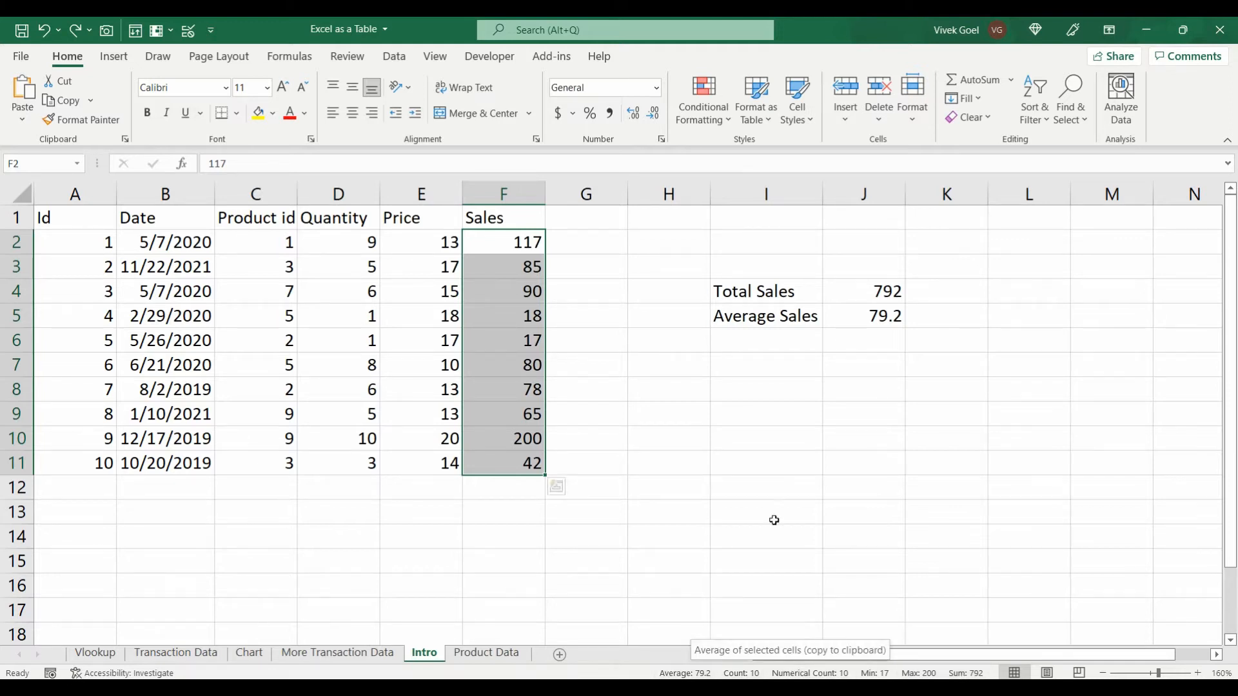
pyautogui.click(863, 298)
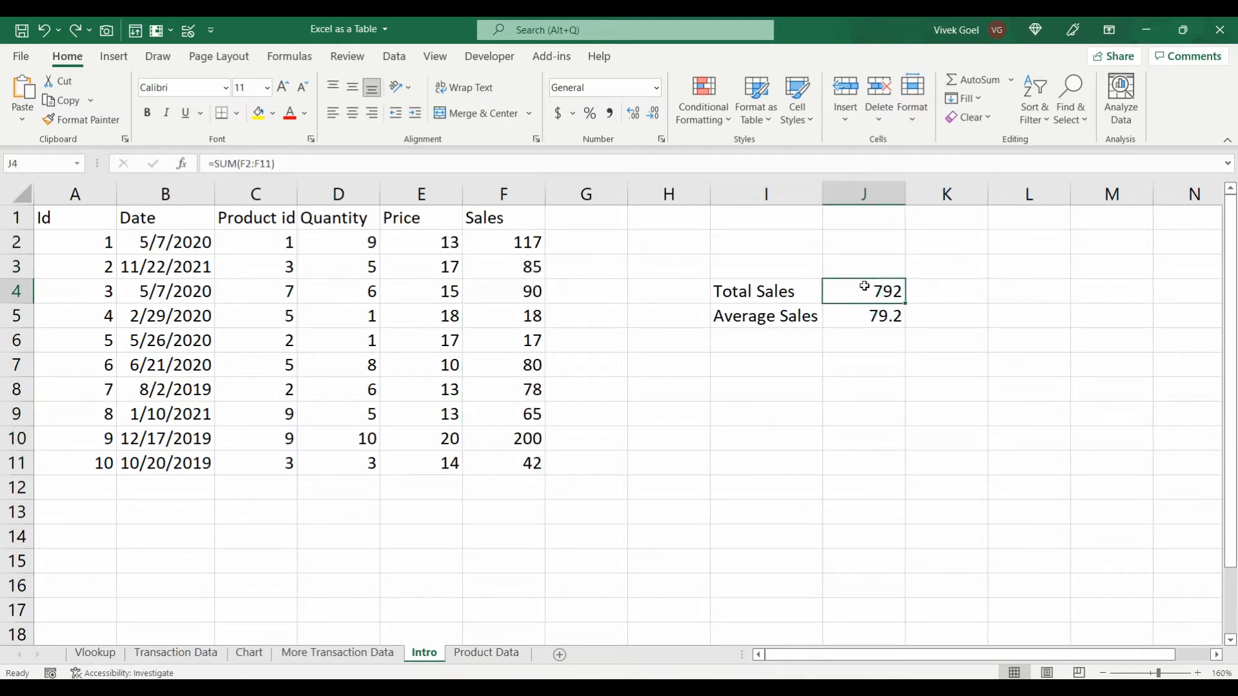
pyautogui.doubleClick(897, 290)
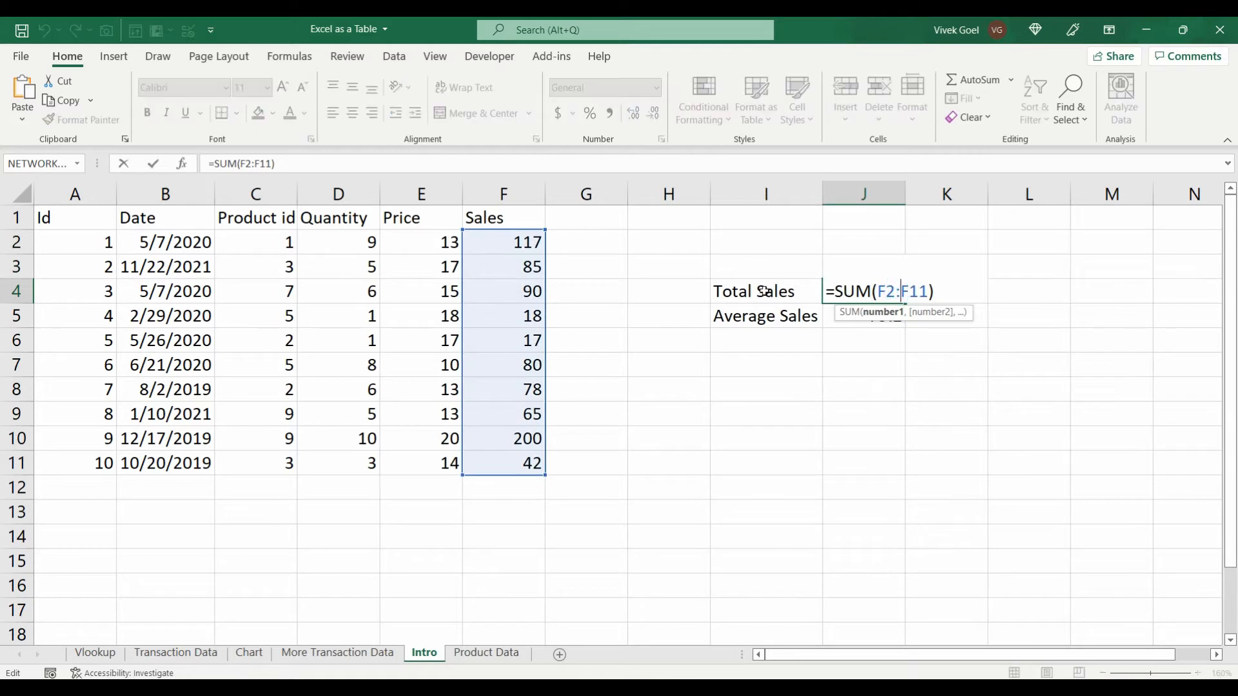
pyautogui.press('Escape')
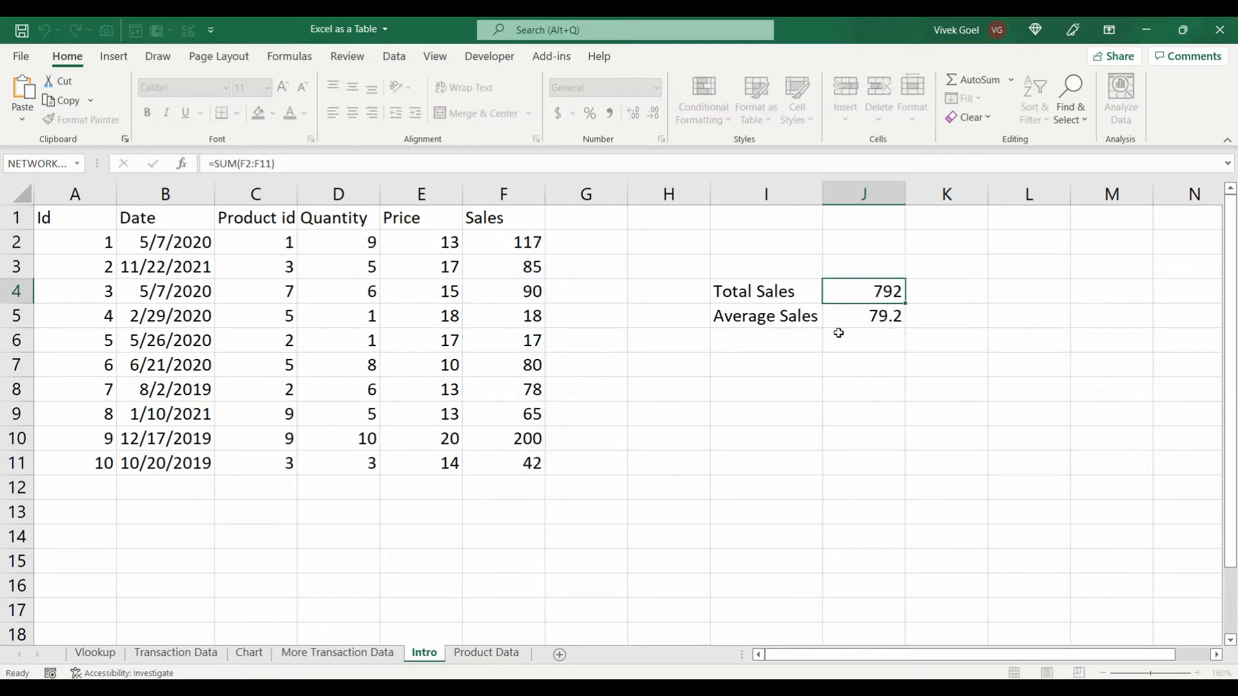
# Step: Copy the last five data rows, A7:F11, and paste them directly below the data starting at A12
pyautogui.click(106, 358)
pyautogui.hotkey('shift', 'Right')
pyautogui.hotkey('shift', 'Right')
pyautogui.hotkey('shift', 'Right')
pyautogui.hotkey('shift', 'Down')
pyautogui.hotkey('shift', 'Right')
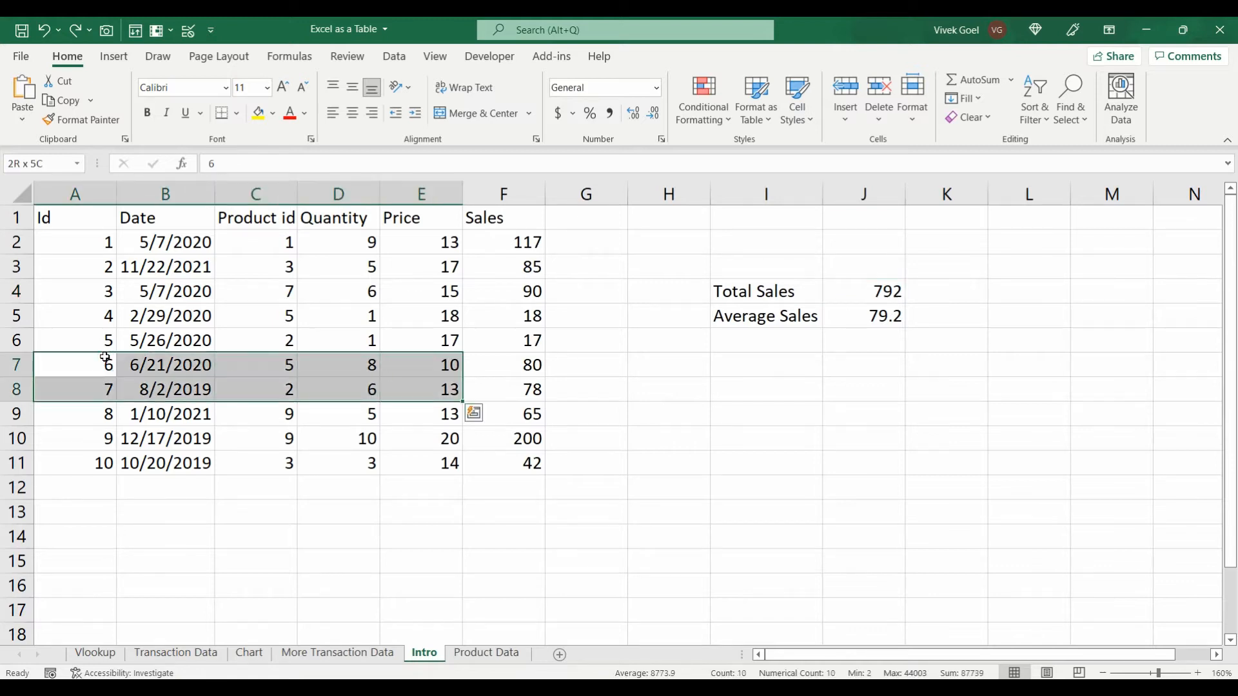
pyautogui.hotkey('shift', 'Down')
pyautogui.hotkey('shift', 'Right')
pyautogui.hotkey('shift', 'Down')
pyautogui.hotkey('shift', 'Down')
pyautogui.hotkey('ctrl', 'c')
pyautogui.press('Down')
pyautogui.press('Down')
pyautogui.press('Down')
pyautogui.press('Down')
pyautogui.press('Down')
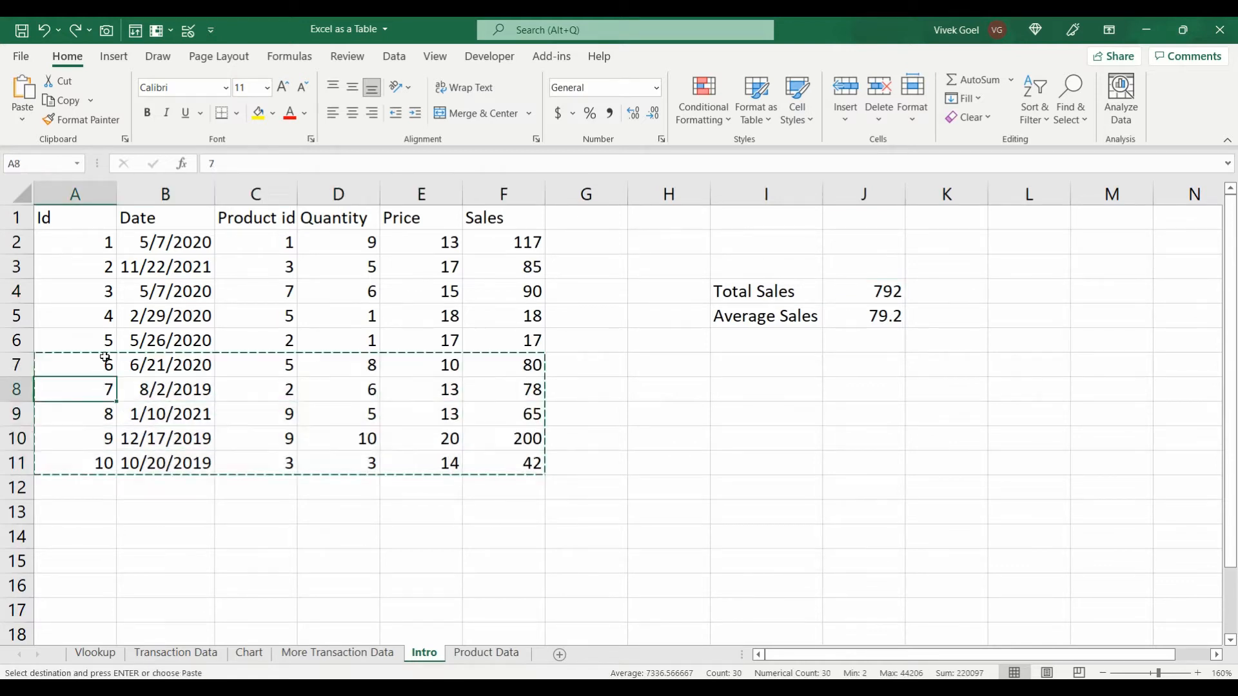
pyautogui.hotkey('ctrl', 'v')
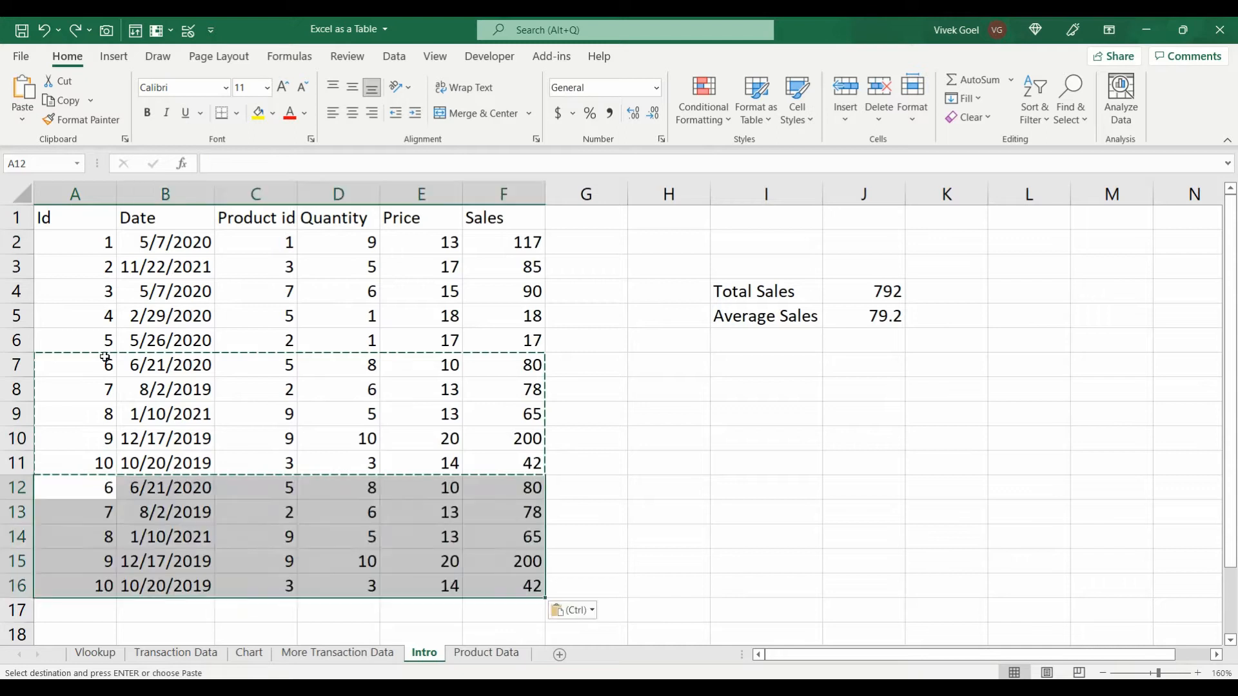
pyautogui.press('Escape')
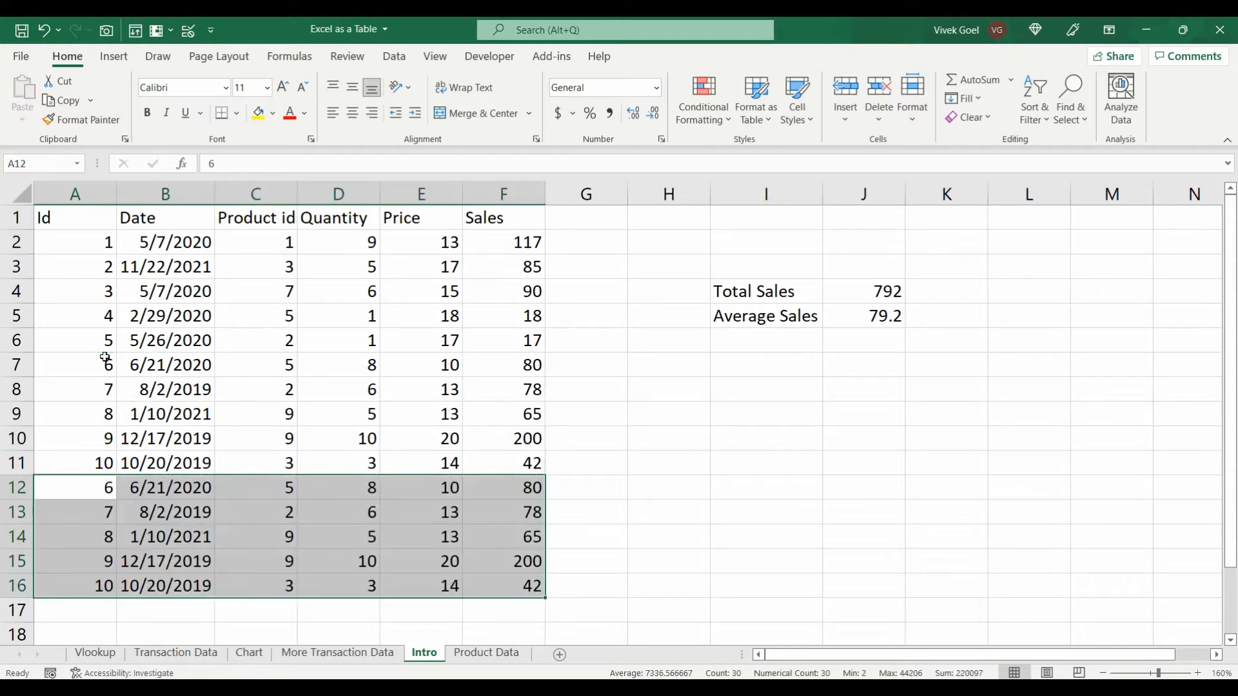
# Step: Extend the Total Sales formula in J4 to cover the added rows, as =SUM(F2:F16)
pyautogui.click(459, 487)
pyautogui.click(853, 294)
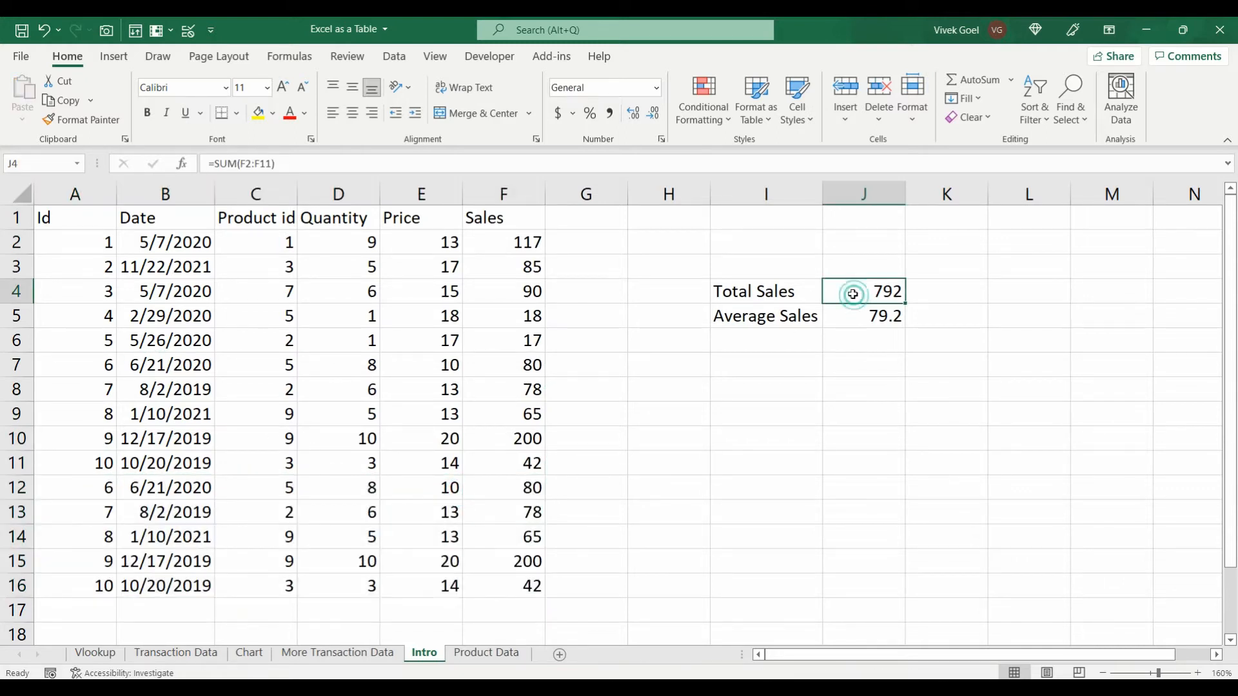
pyautogui.doubleClick(896, 291)
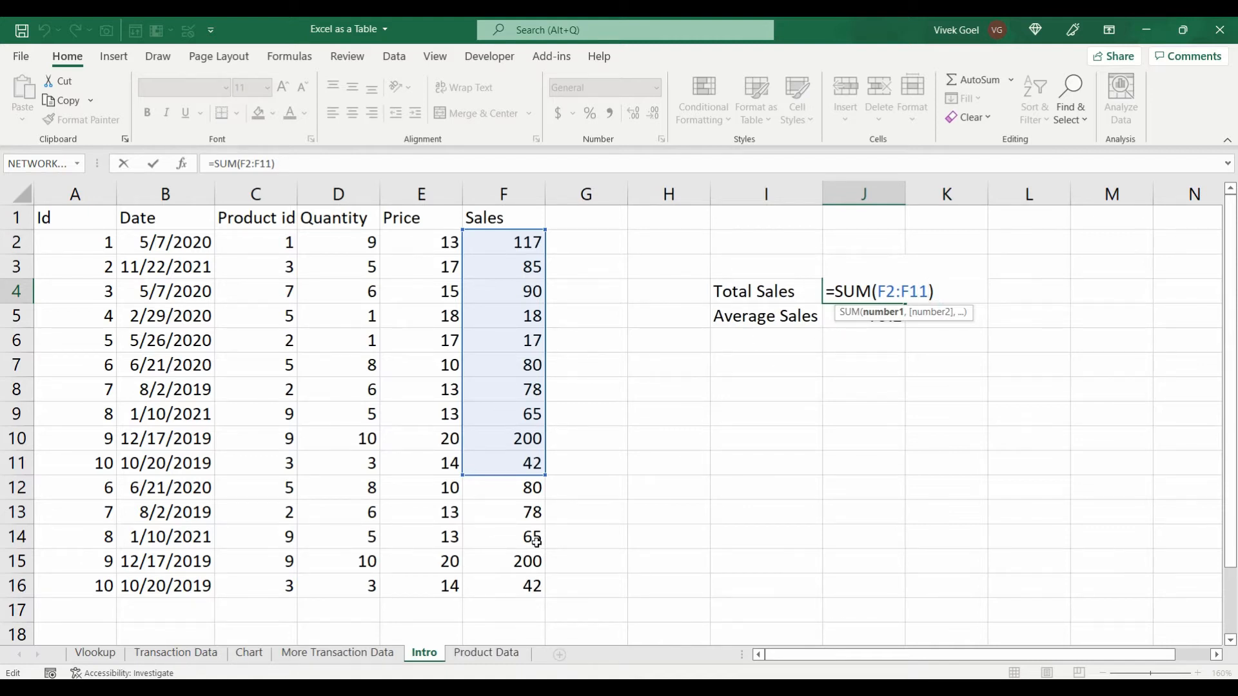
pyautogui.press('BackSpace')
pyautogui.write('6')
pyautogui.press('Return')
pyautogui.press('Up')
pyautogui.press('Down')
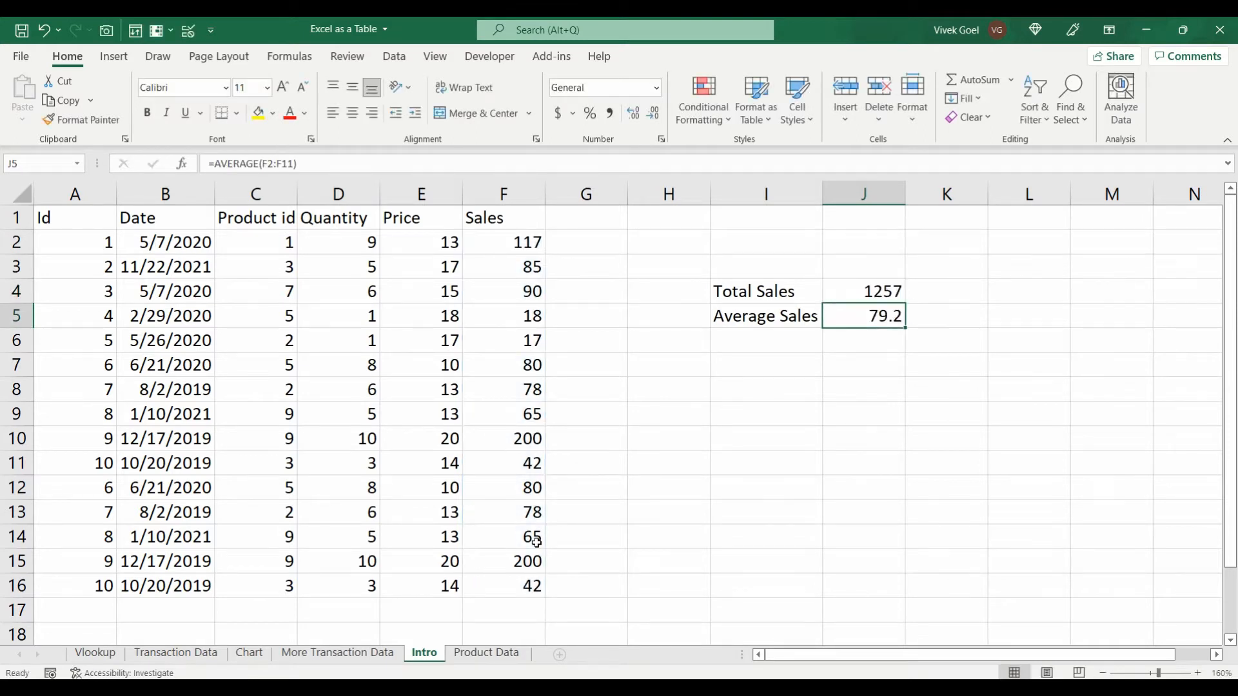
# Step: Extend the Average Sales formula in J5 to cover the added rows, as =AVERAGE(F2:F16)
pyautogui.click(289, 163)
pyautogui.press('BackSpace')
pyautogui.write('6')
pyautogui.press('Return')
pyautogui.press('Up')
pyautogui.press('Up')
pyautogui.press('Down')
pyautogui.press('Up')
pyautogui.press('Down')
pyautogui.moveTo(495, 584); pyautogui.dragTo(74, 248)
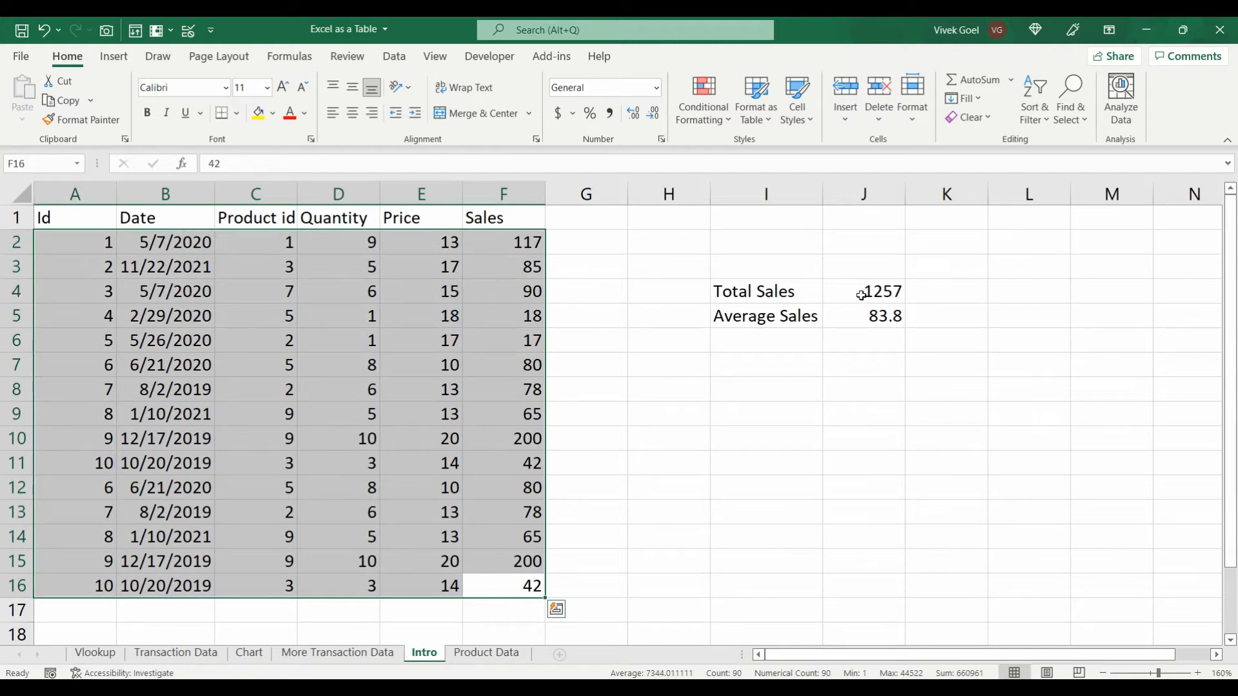
pyautogui.click(120, 610)
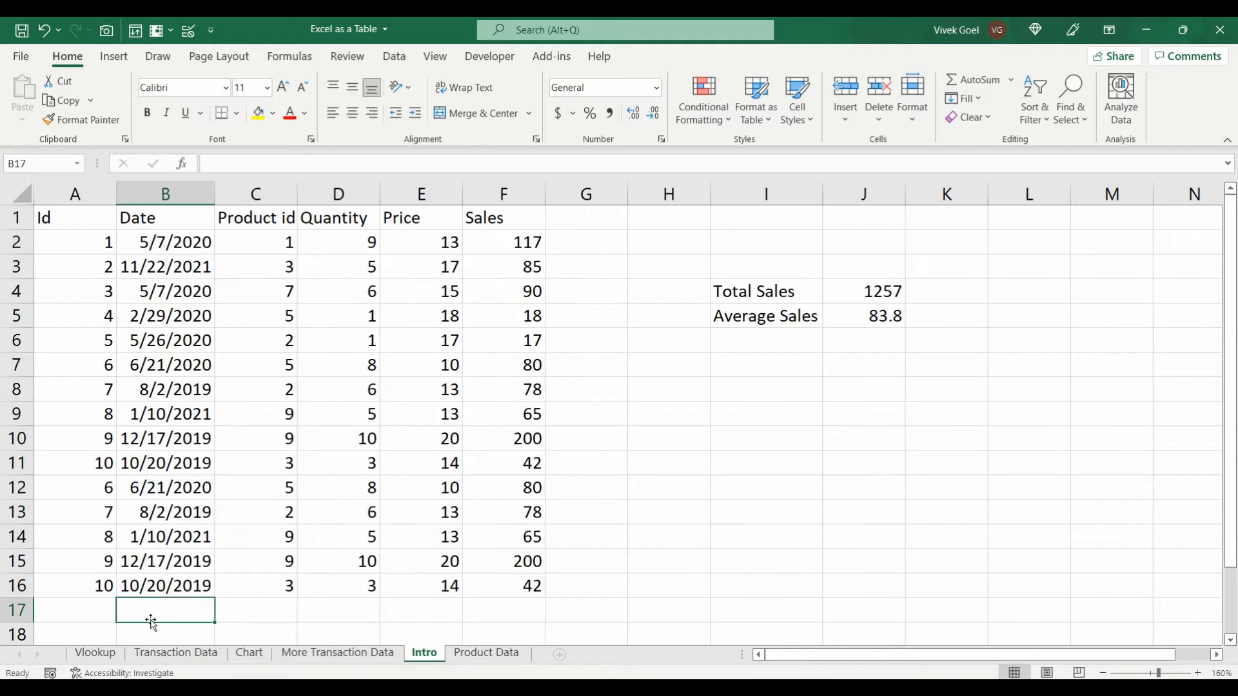
# Step: Inspect the VLOOKUP formula in the first Price cell, E2, on the Vlookup sheet
pyautogui.click(98, 653)
pyautogui.click(554, 241)
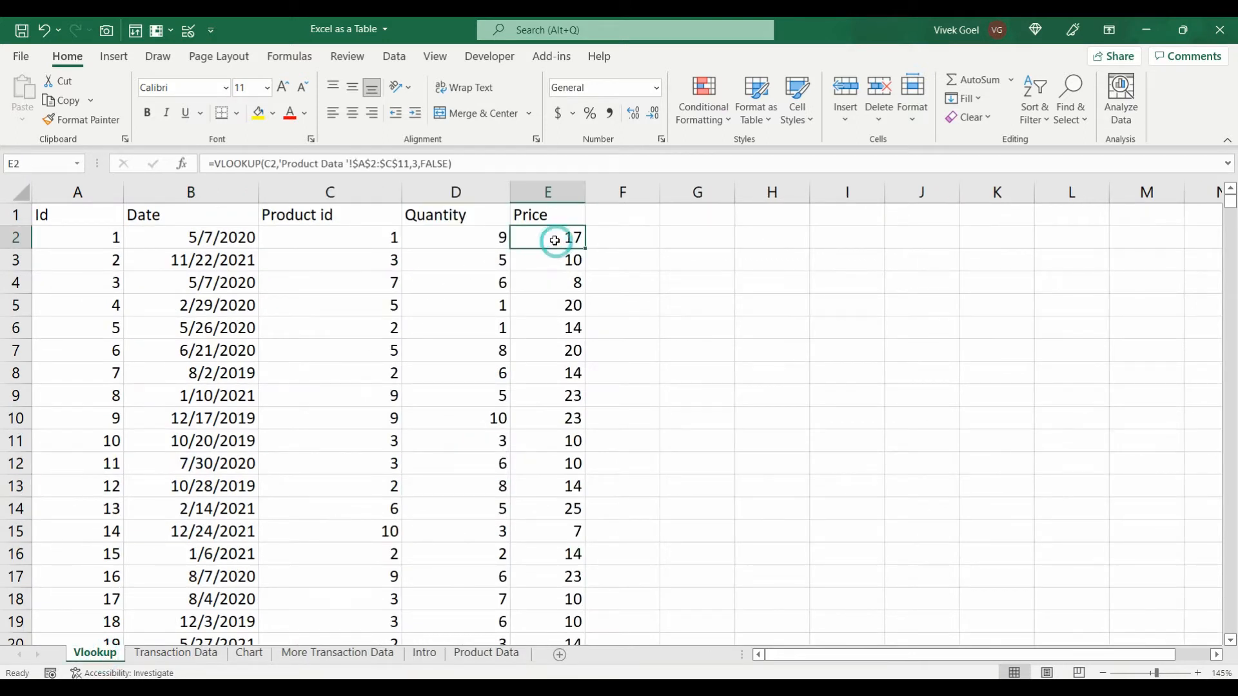
pyautogui.doubleClick(577, 237)
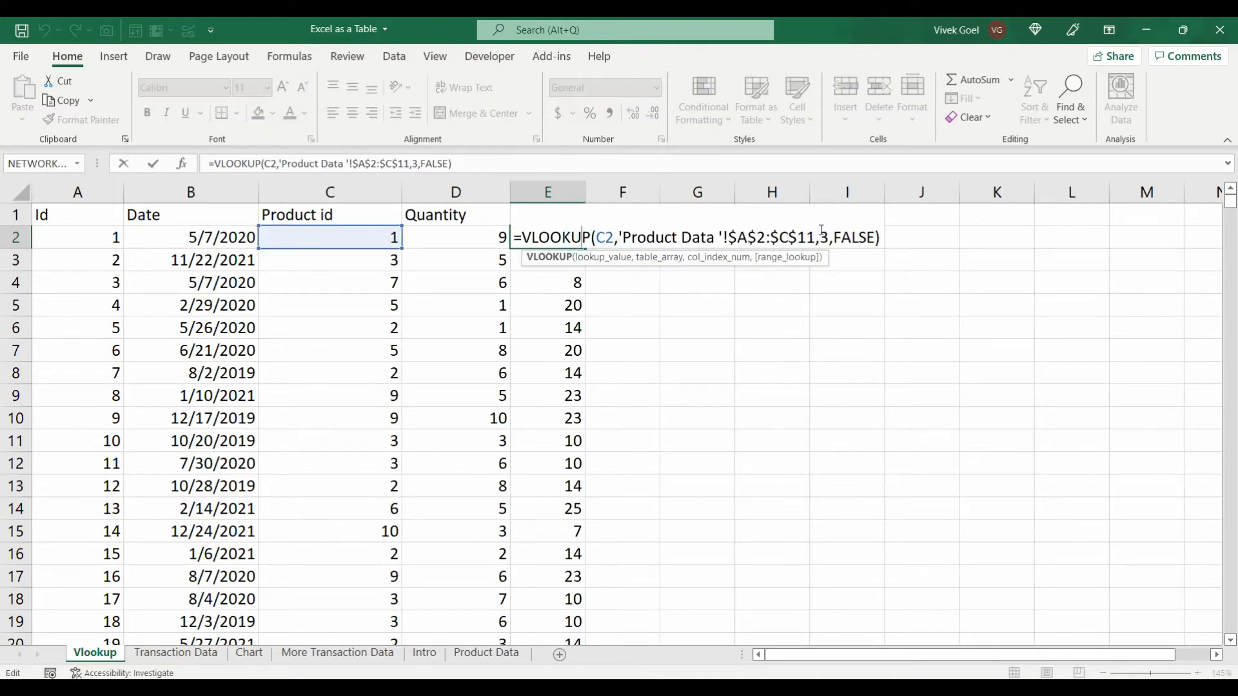
pyautogui.press('Escape')
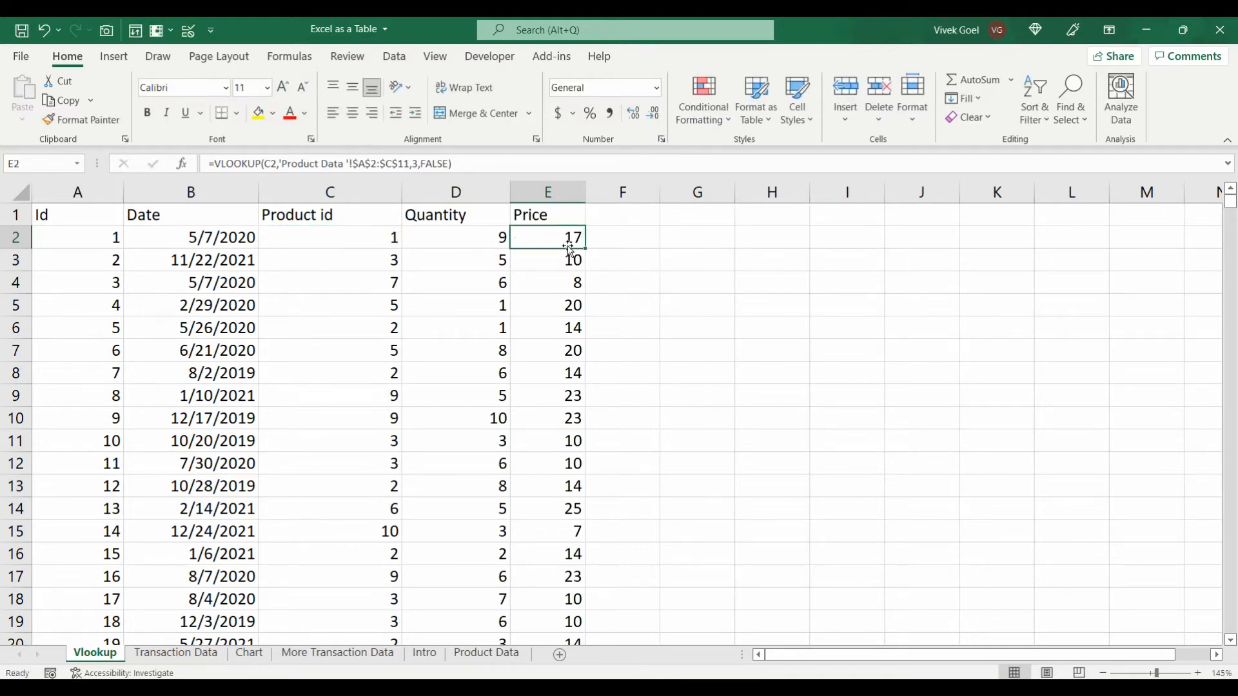
# Step: Add a row below the list on the Product Data sheet with Id 11, name Product 11 and price 10
pyautogui.click(490, 653)
pyautogui.click(137, 572)
pyautogui.write('11')
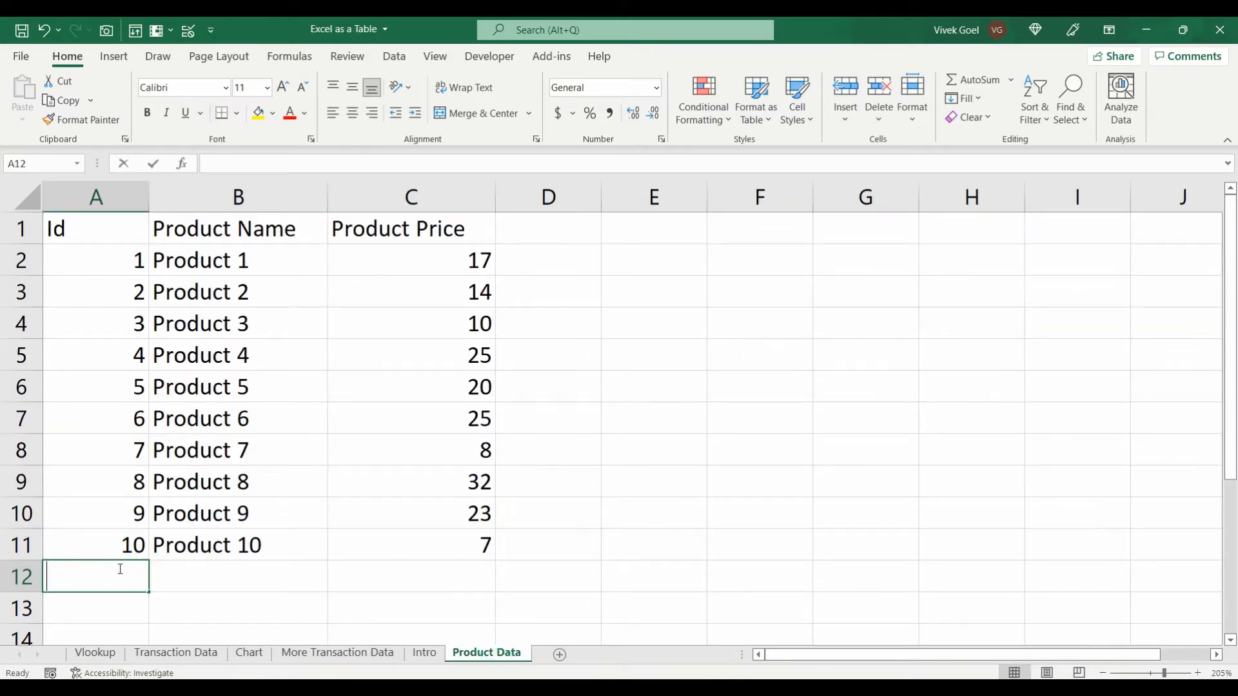
pyautogui.press('Tab')
pyautogui.click(261, 553)
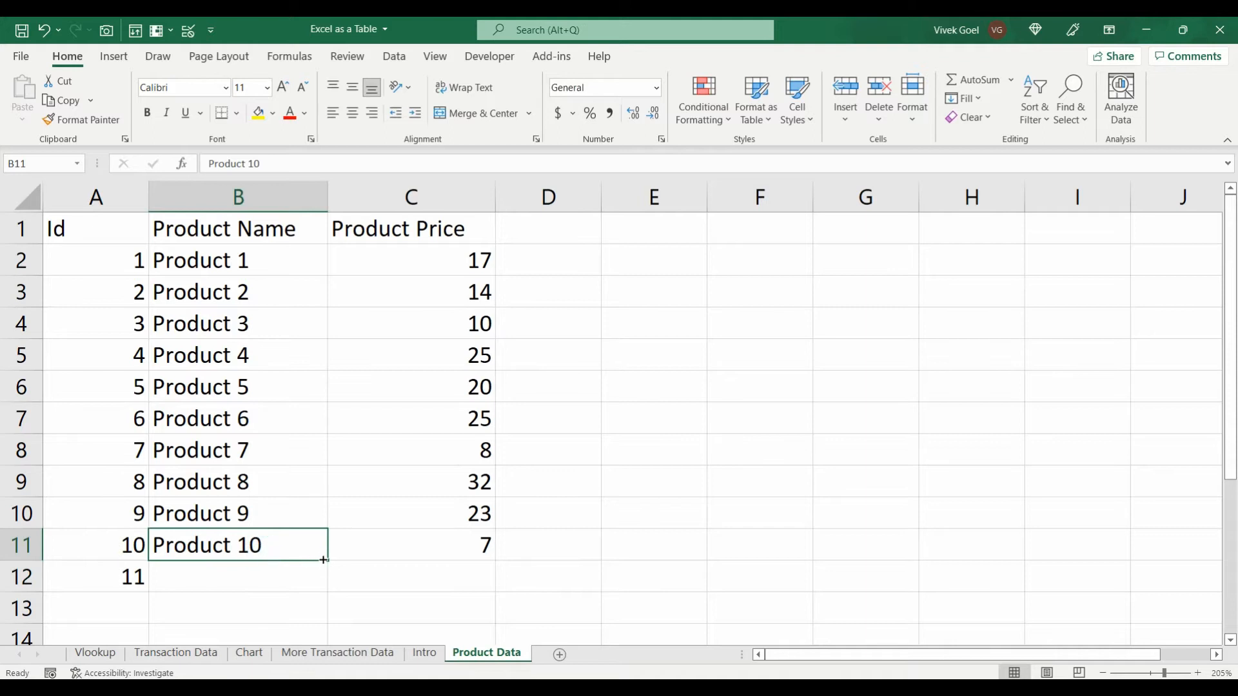
pyautogui.moveTo(304, 554); pyautogui.dragTo(309, 575)
pyautogui.click(392, 572)
pyautogui.write('10')
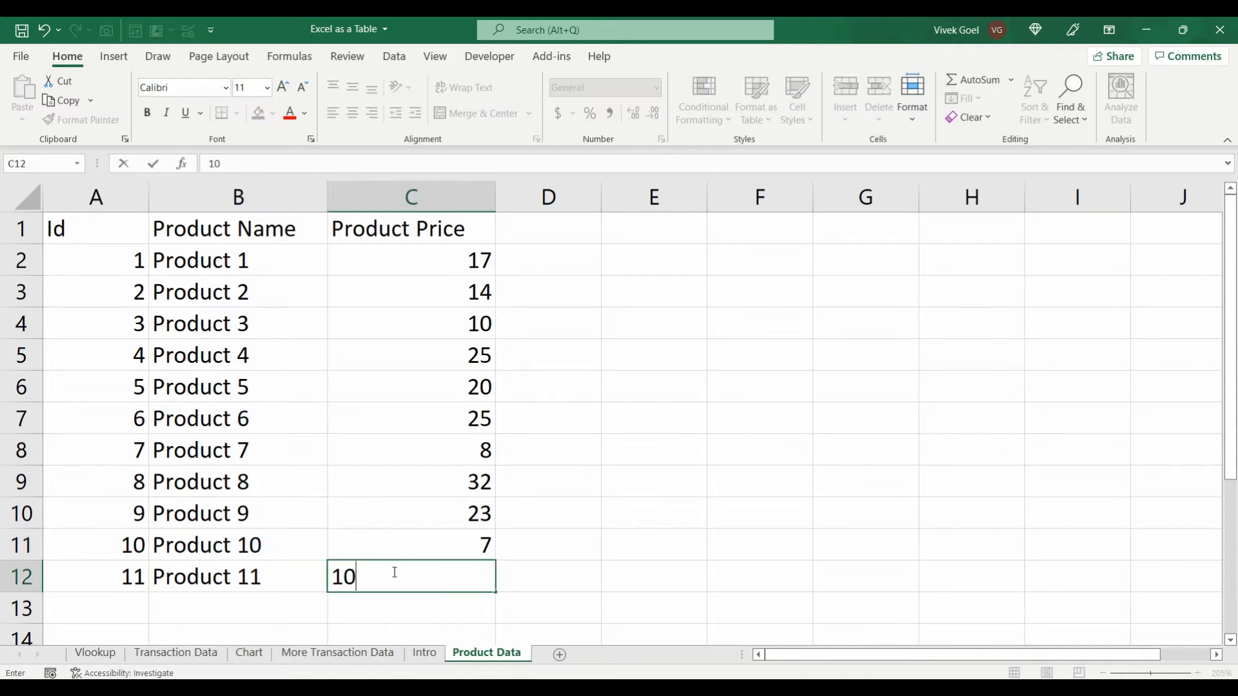
pyautogui.press('Return')
# Step: Set the Product id of the first record, C2, on the Vlookup sheet to 11
pyautogui.click(95, 653)
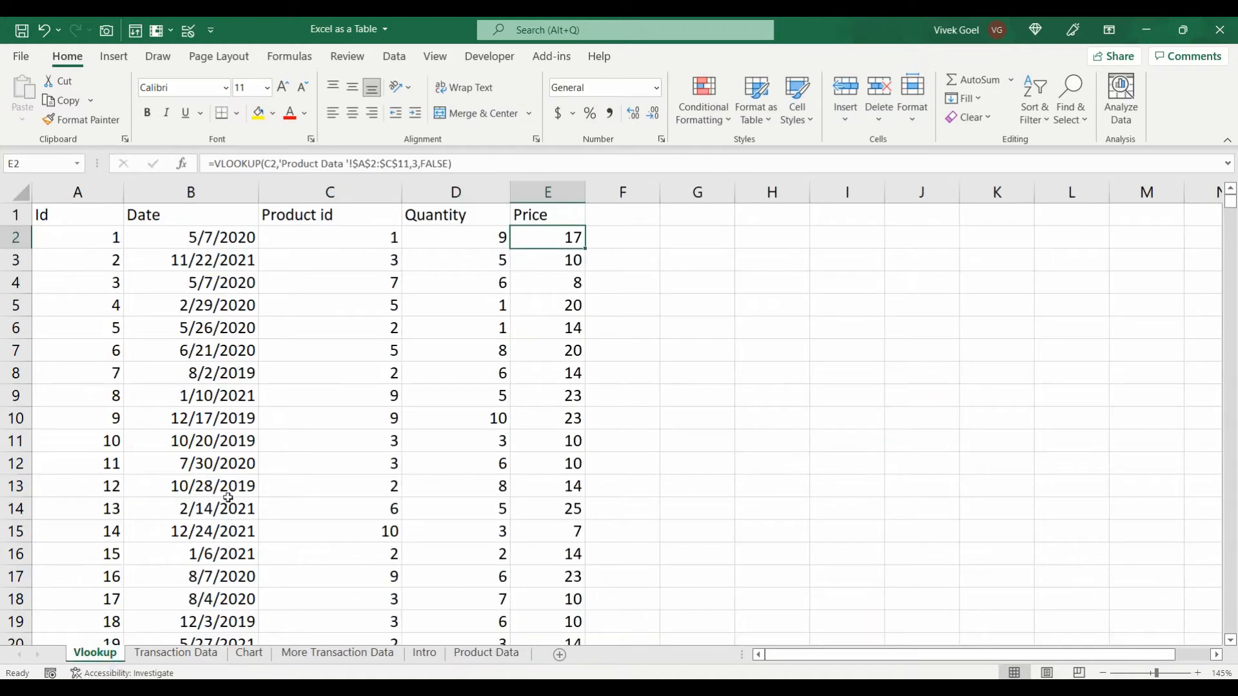
pyautogui.click(328, 238)
pyautogui.write('11')
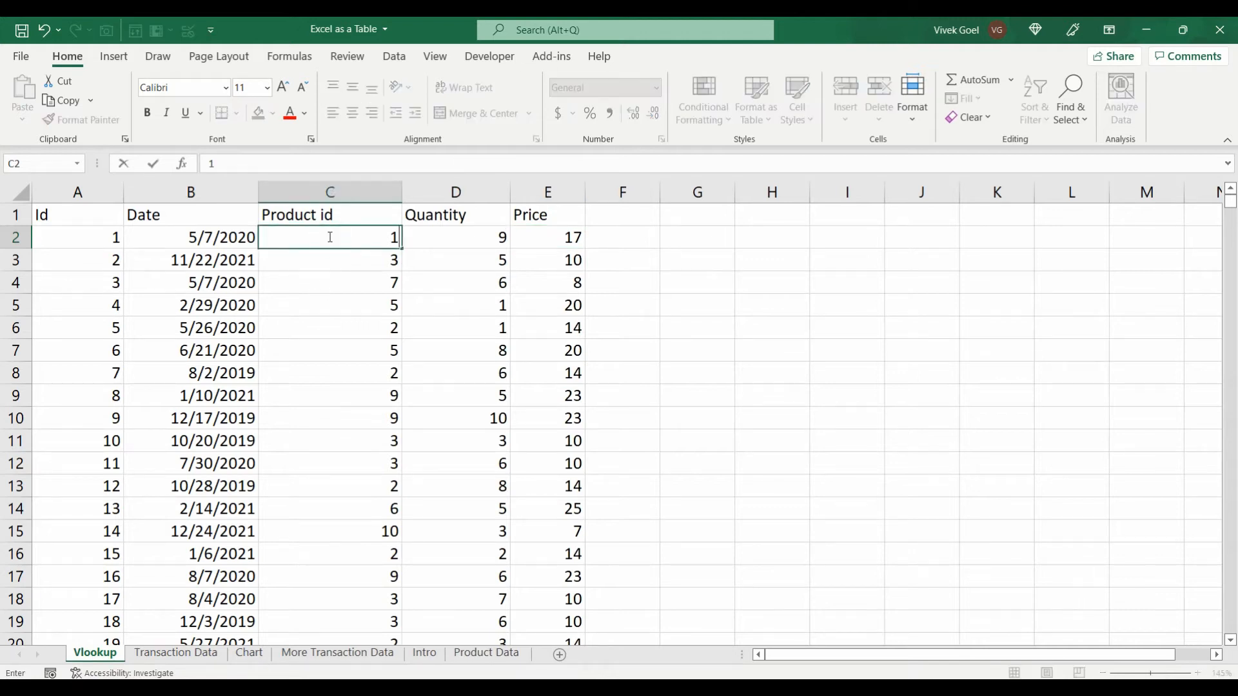
pyautogui.press('Return')
pyautogui.click(328, 237)
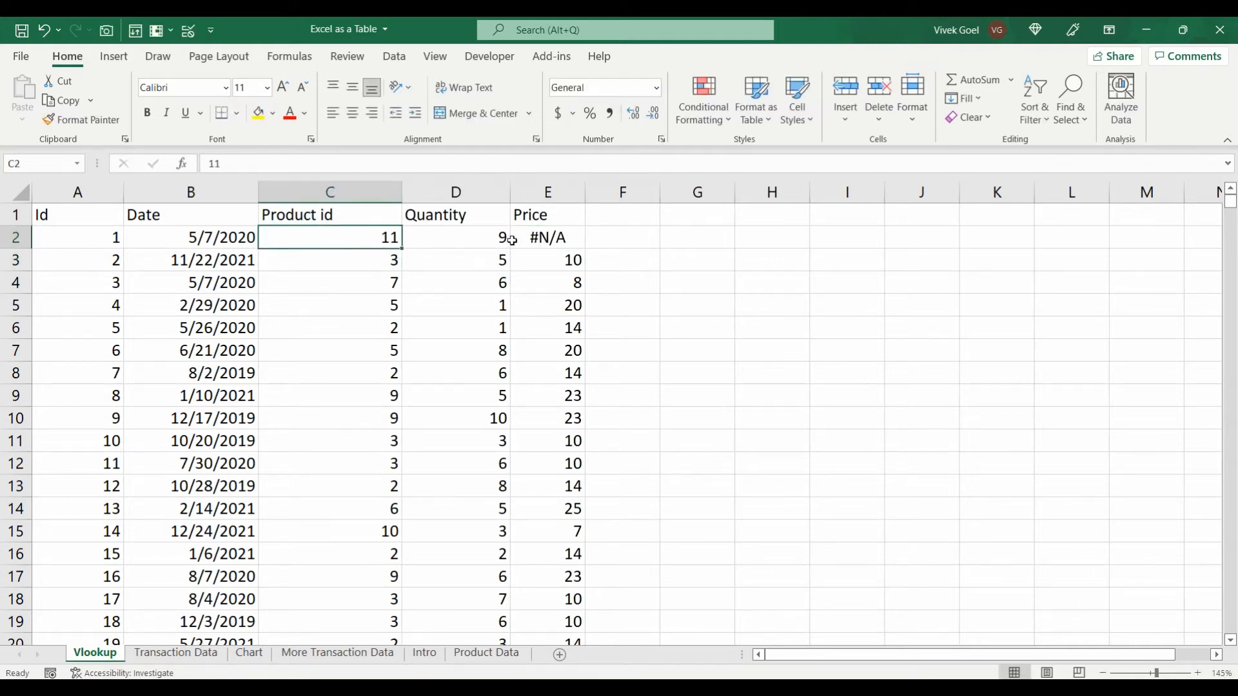
# Step: Examine the Product Data lookup range in the VLOOKUP formula of price cell E2
pyautogui.click(571, 237)
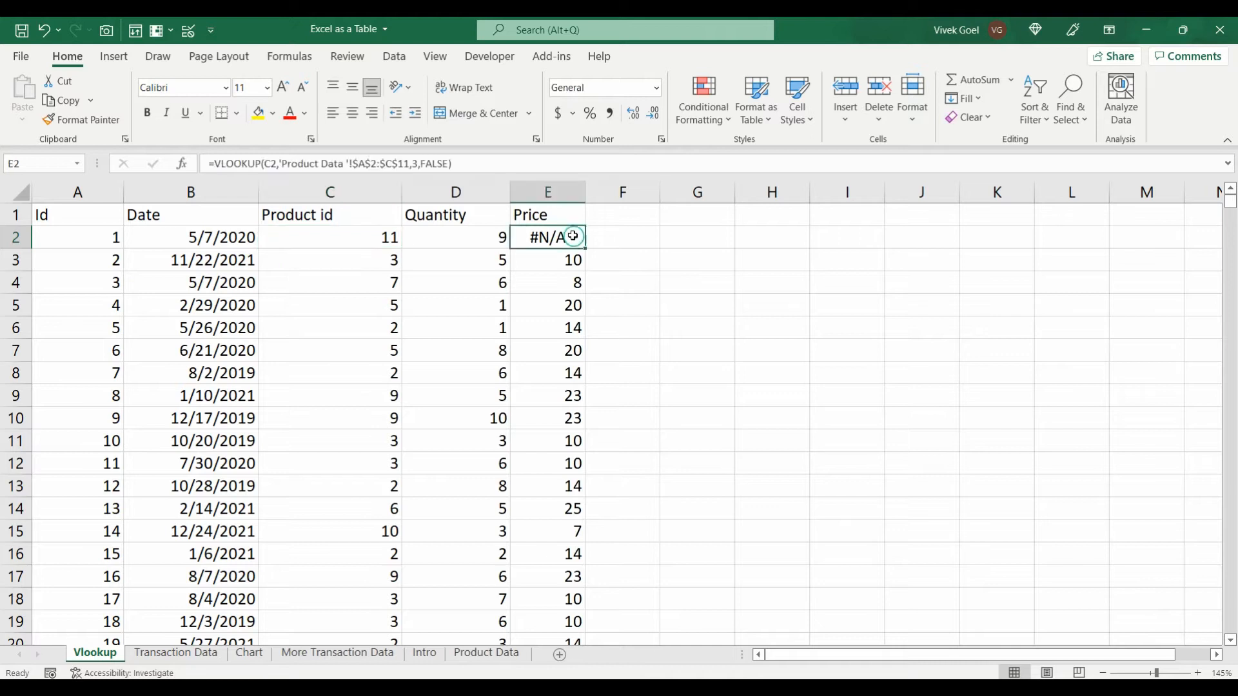
pyautogui.click(479, 165)
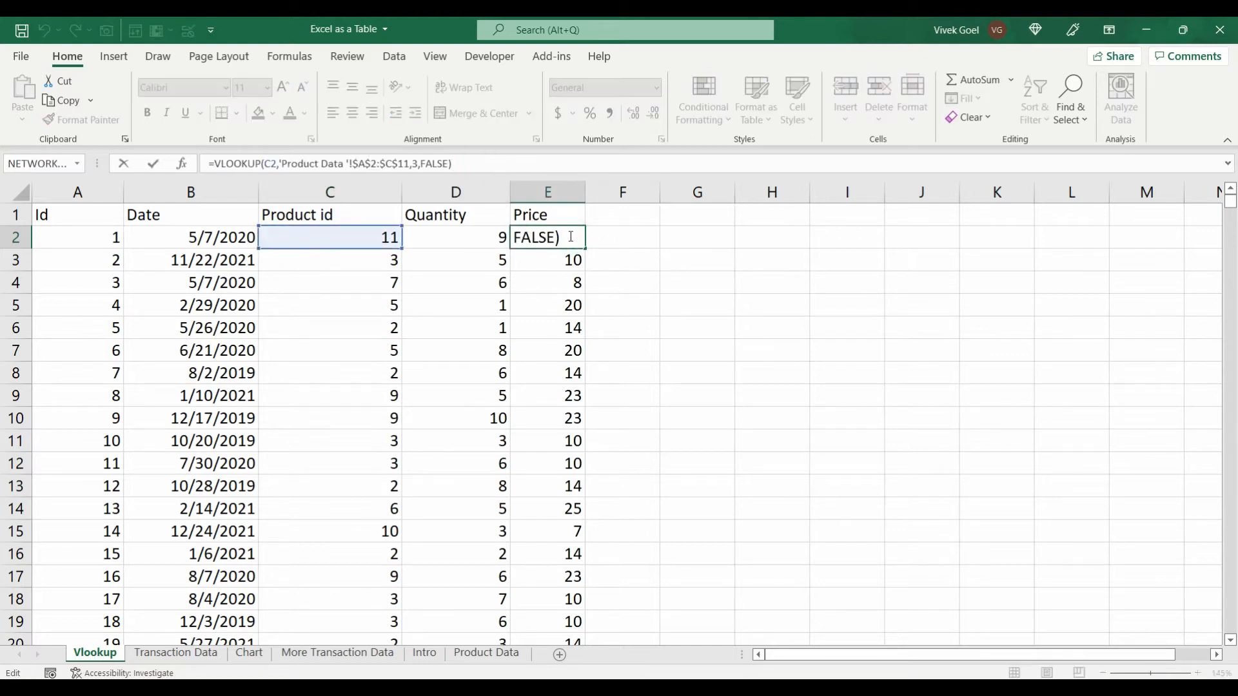
pyautogui.moveTo(812, 238); pyautogui.dragTo(726, 237)
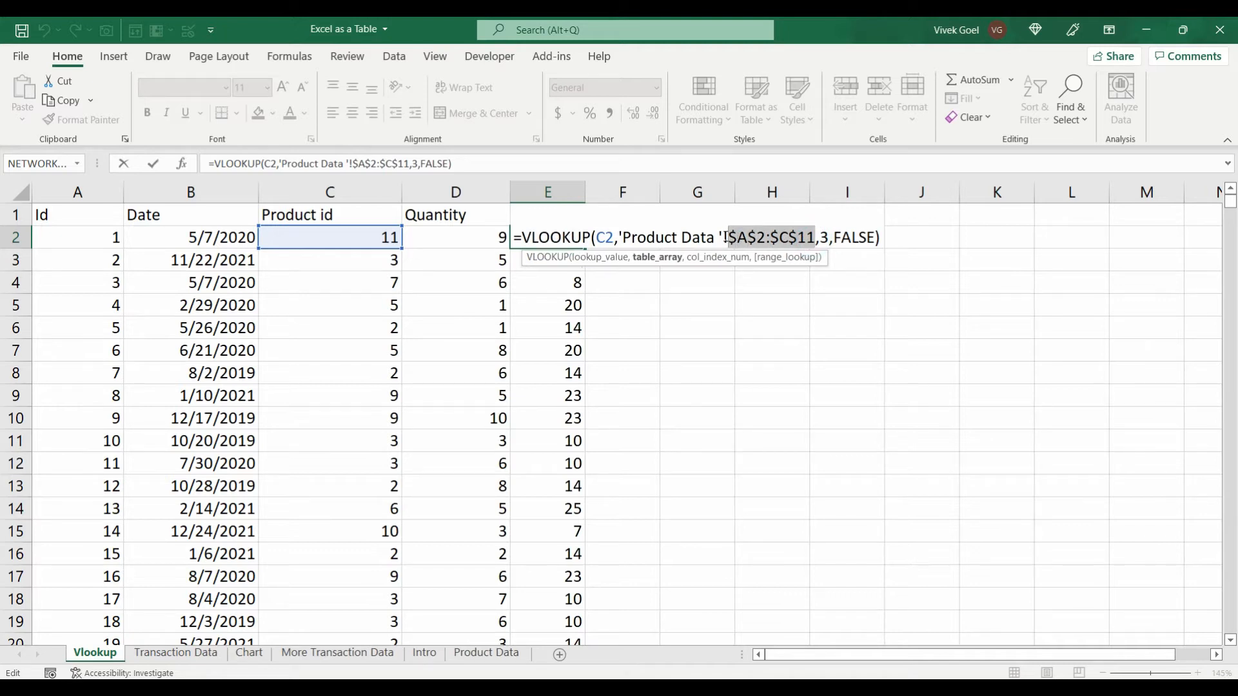
pyautogui.press('Escape')
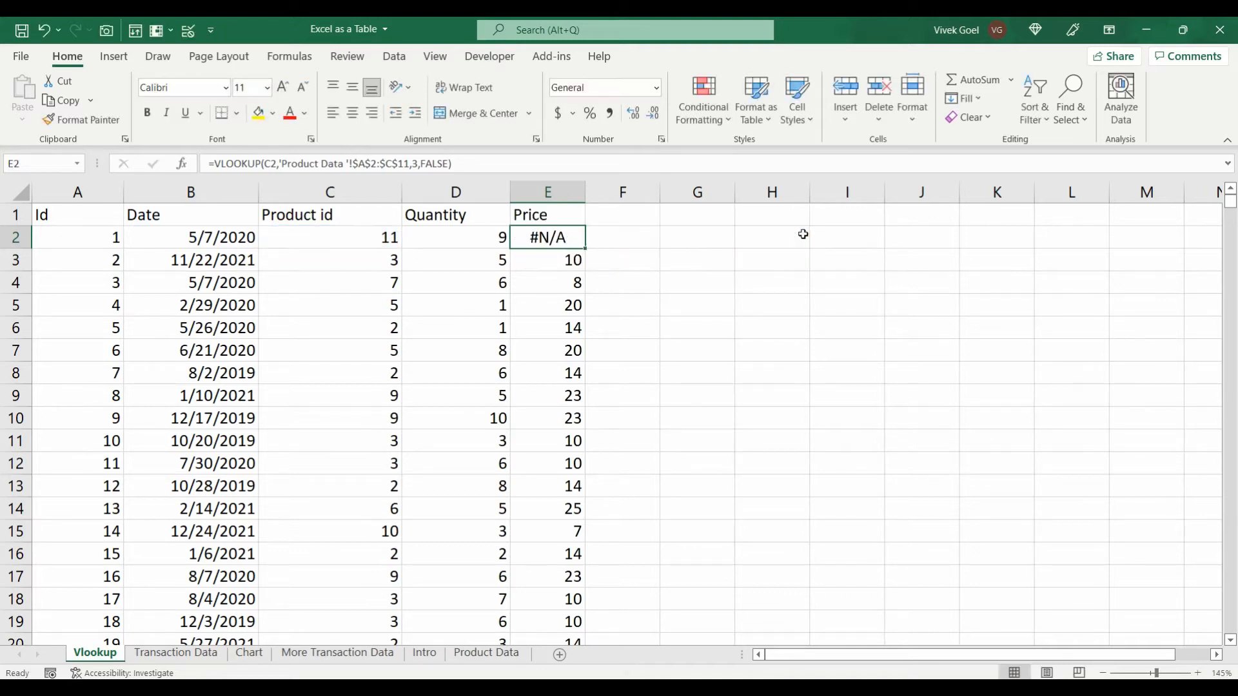
# Step: Insert a blank PivotTable on a new sheet from the entire data range of the Transaction Data sheet
pyautogui.click(180, 654)
pyautogui.press('Down')
pyautogui.hotkey('ctrl', 'shift', 'Right')
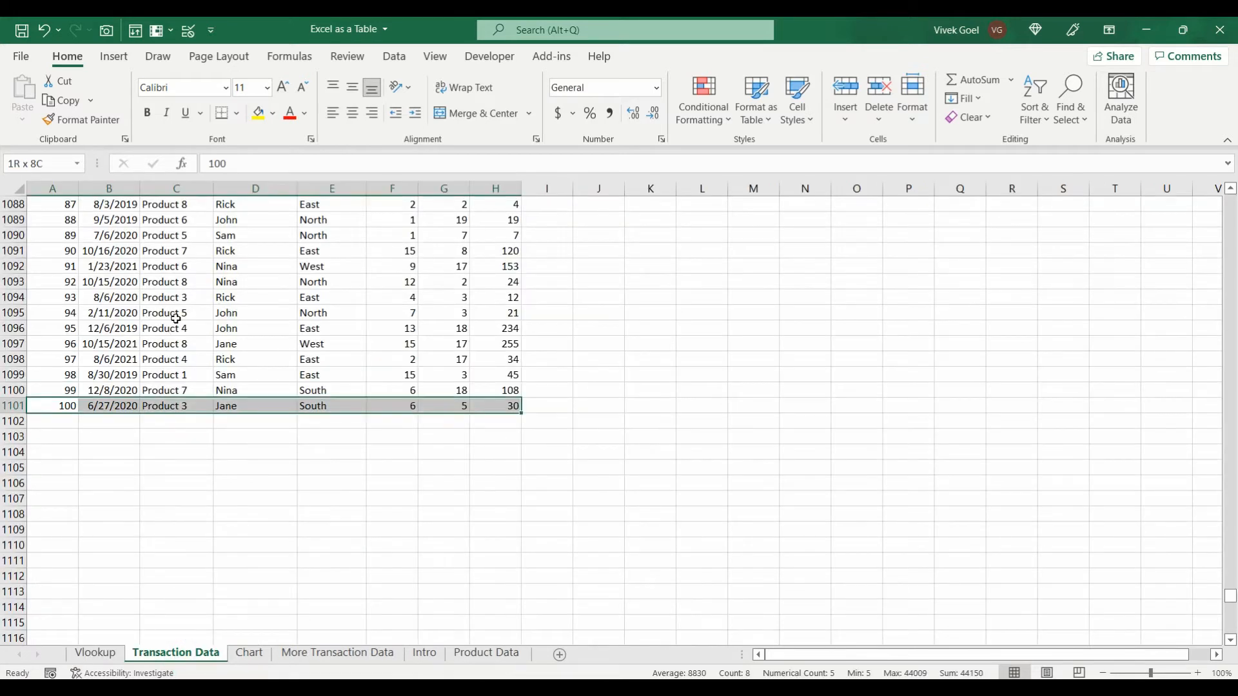
pyautogui.hotkey('ctrl', 'shift', 'Up')
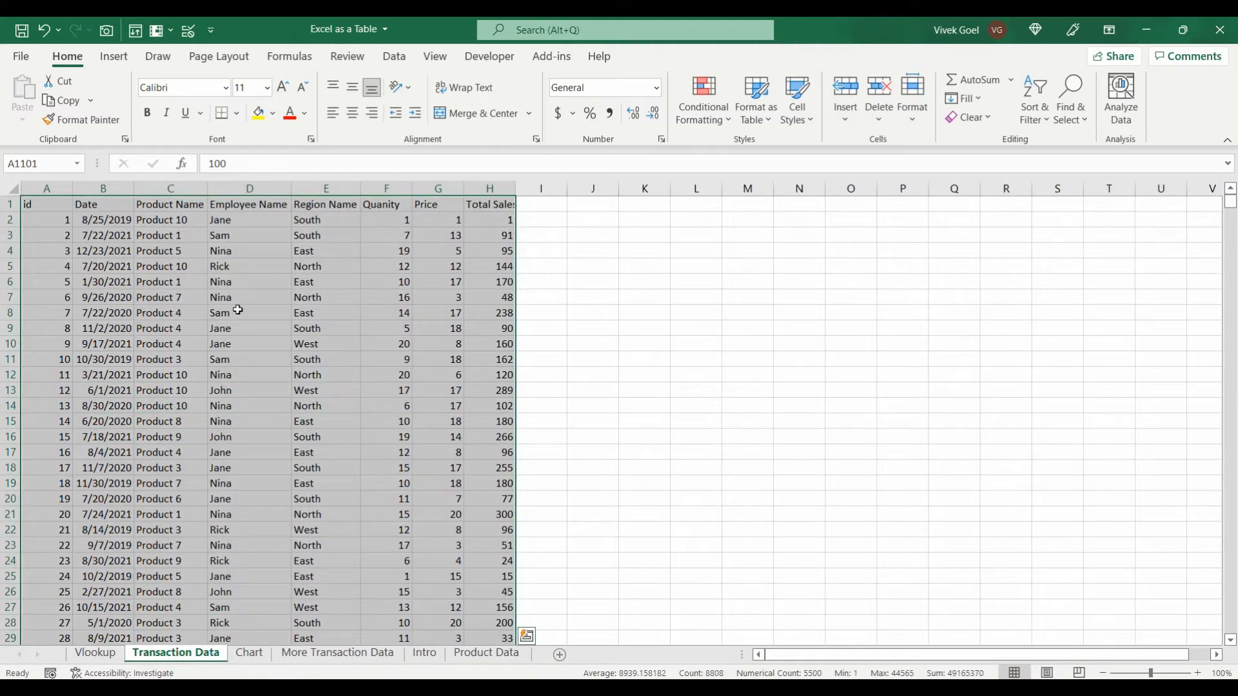
pyautogui.click(114, 61)
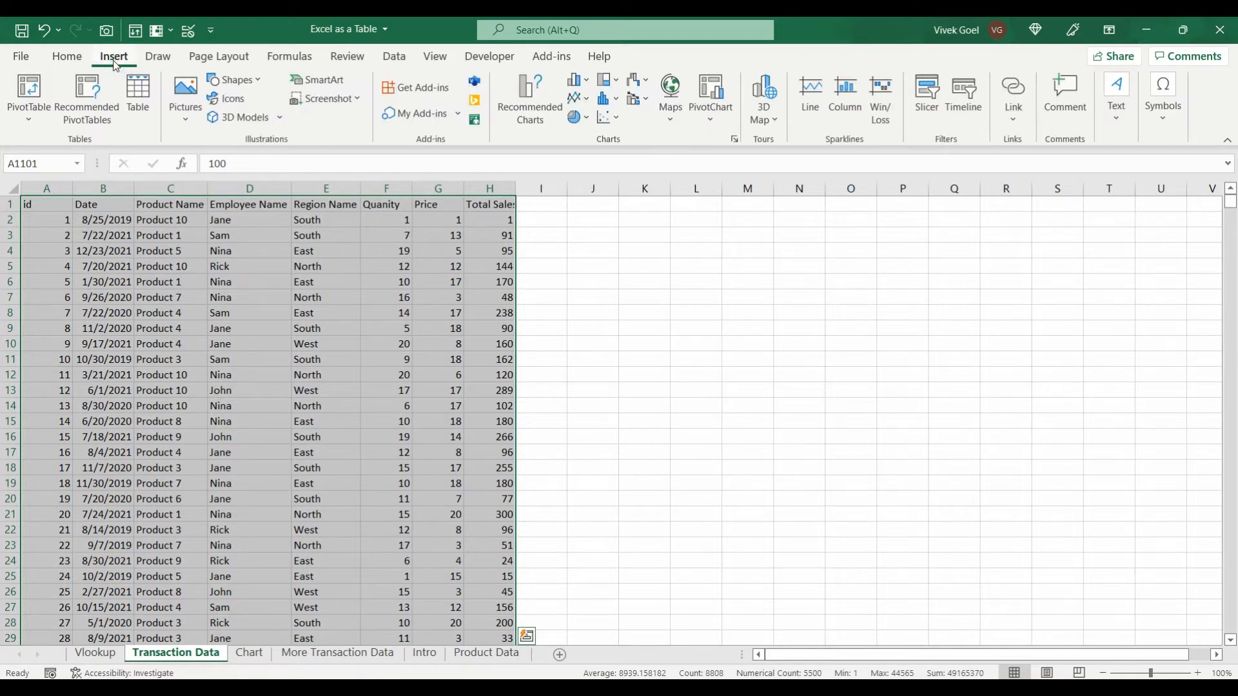
pyautogui.click(90, 116)
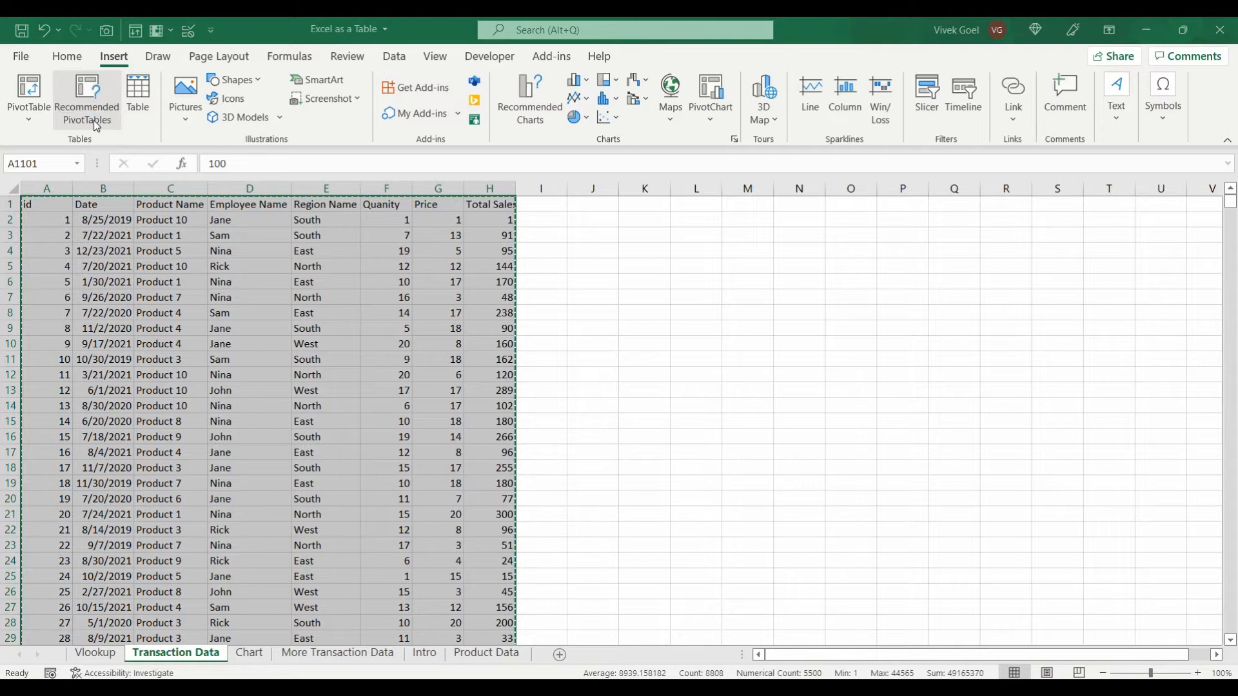
pyautogui.click(355, 435)
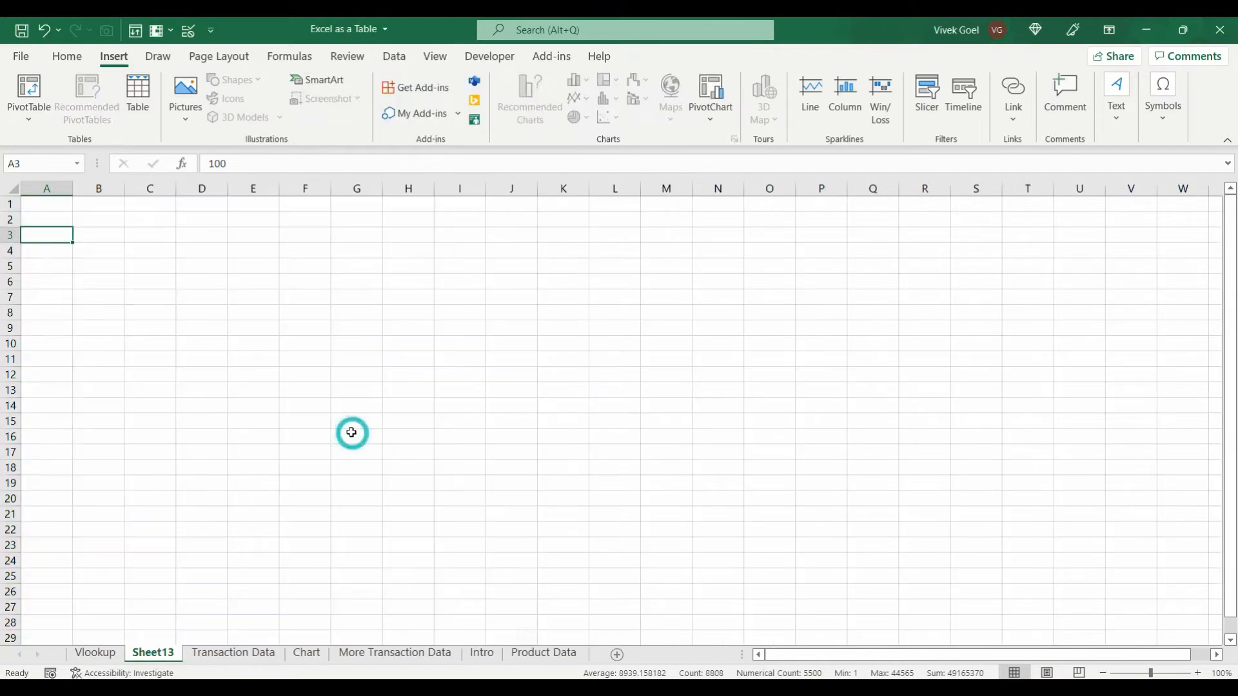
# Step: Summarize the PivotTable with Region Name as rows and Total Sales as values
pyautogui.moveTo(993, 353); pyautogui.dragTo(1143, 470)
pyautogui.moveTo(1012, 402); pyautogui.dragTo(1149, 574)
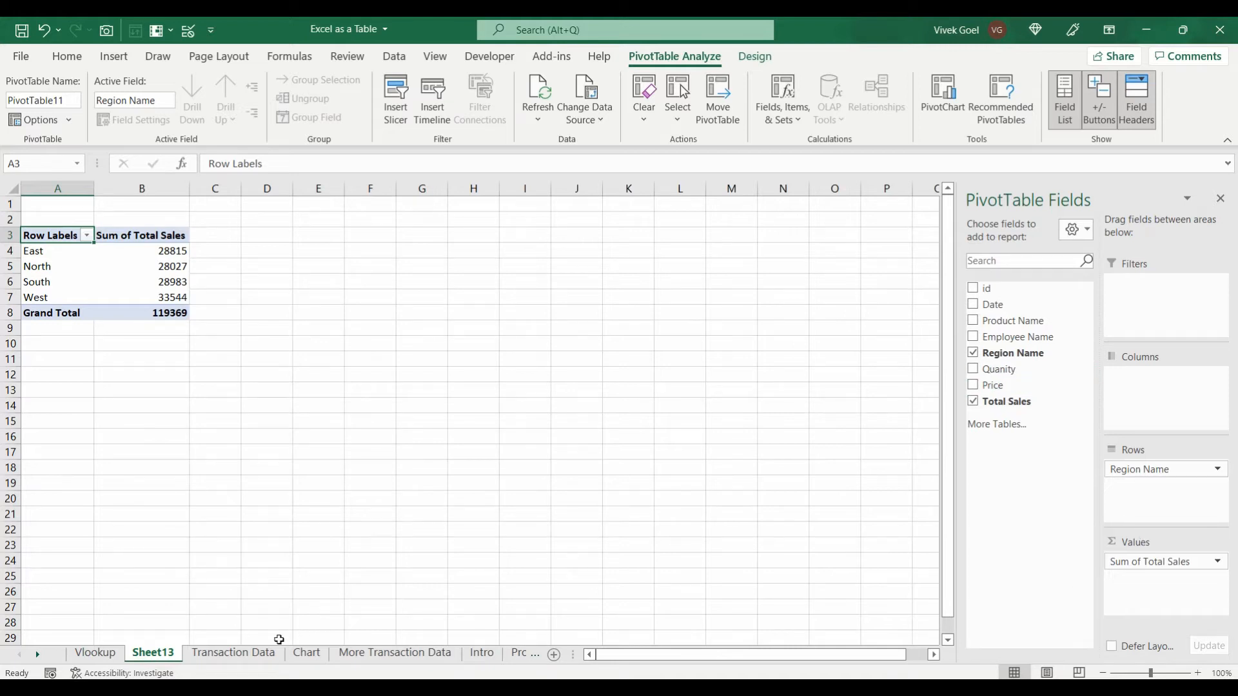
# Step: Copy all records from the More Transaction Data sheet and paste them directly below the last row of the Transaction Data sheet
pyautogui.click(233, 652)
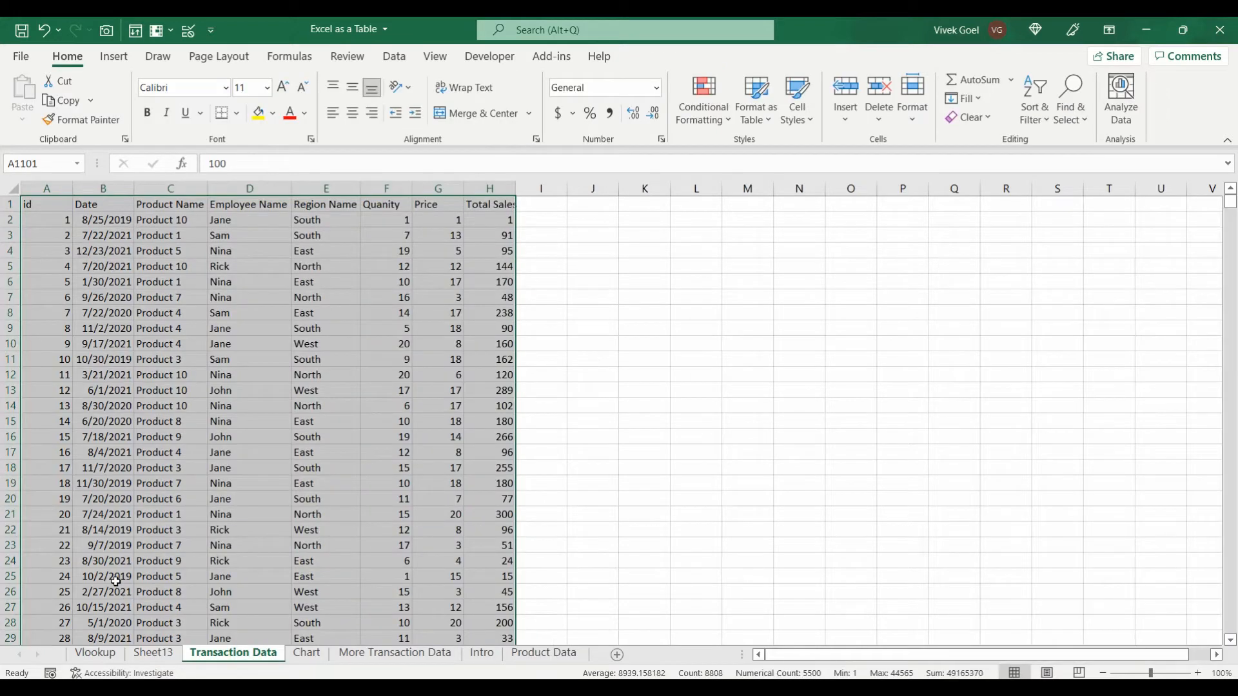
pyautogui.press('Down')
pyautogui.click(395, 652)
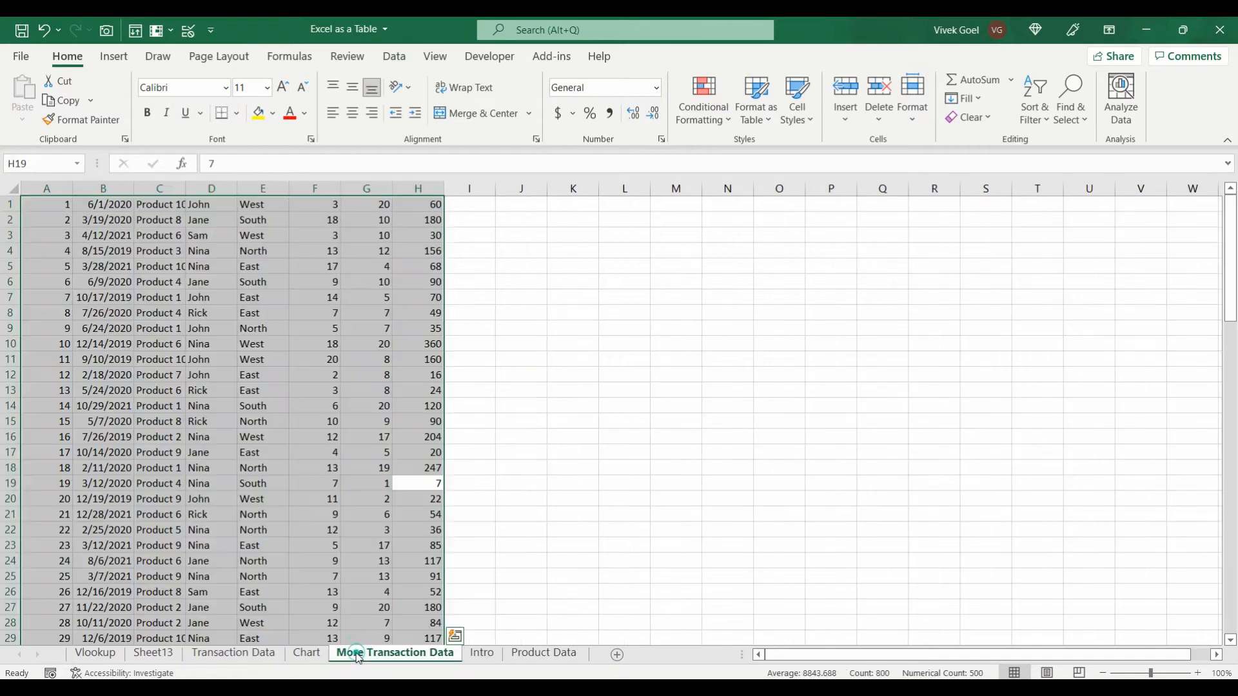
pyautogui.hotkey('ctrl', 'c')
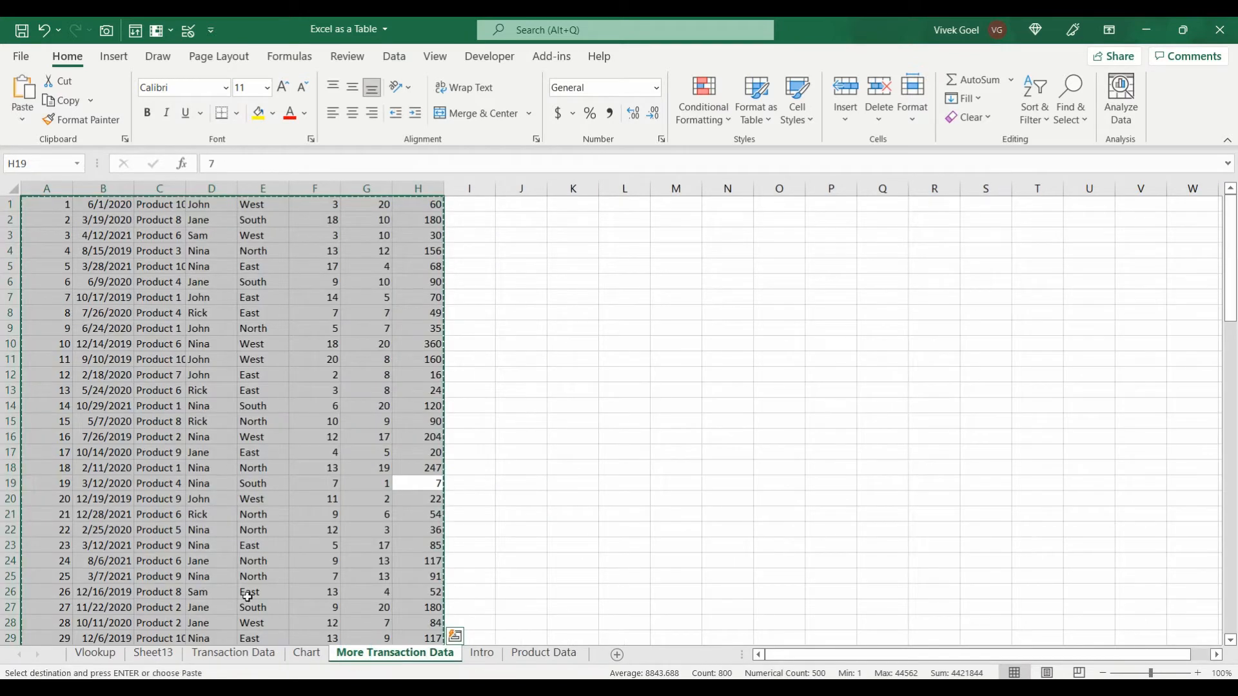
pyautogui.click(226, 653)
pyautogui.hotkey('ctrl', 'v')
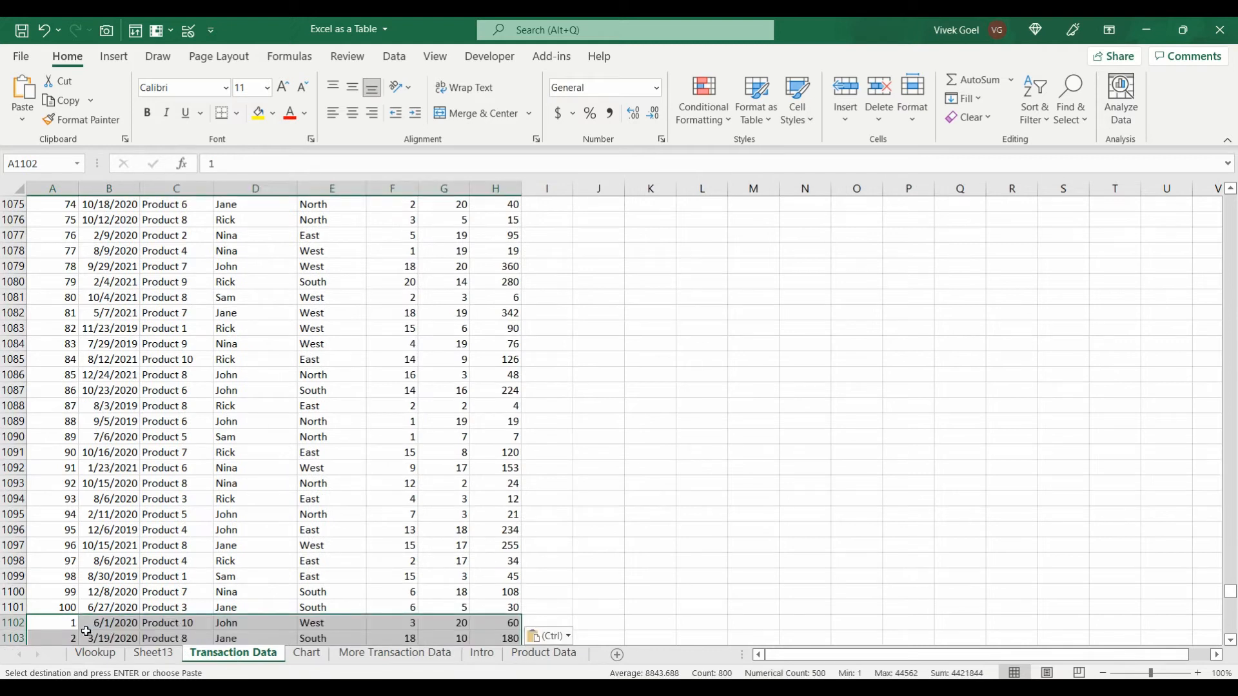
pyautogui.click(87, 607)
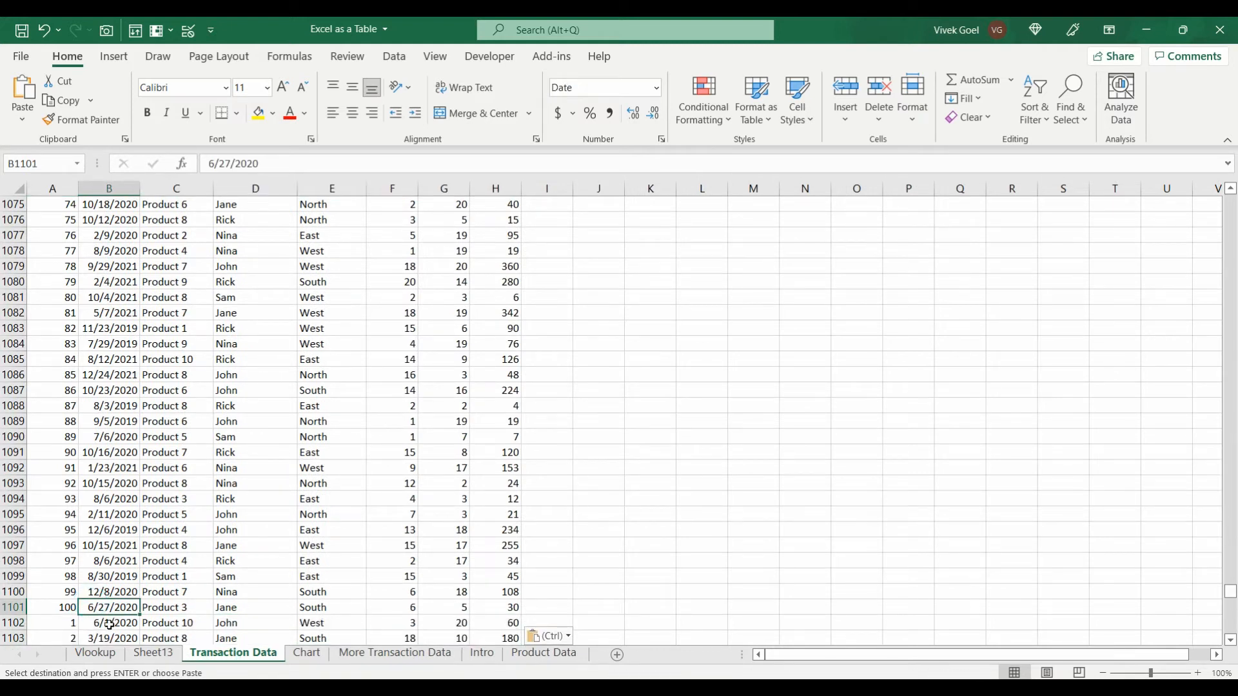
# Step: Refresh all data for the PivotTable on Sheet13
pyautogui.click(153, 653)
pyautogui.click(394, 57)
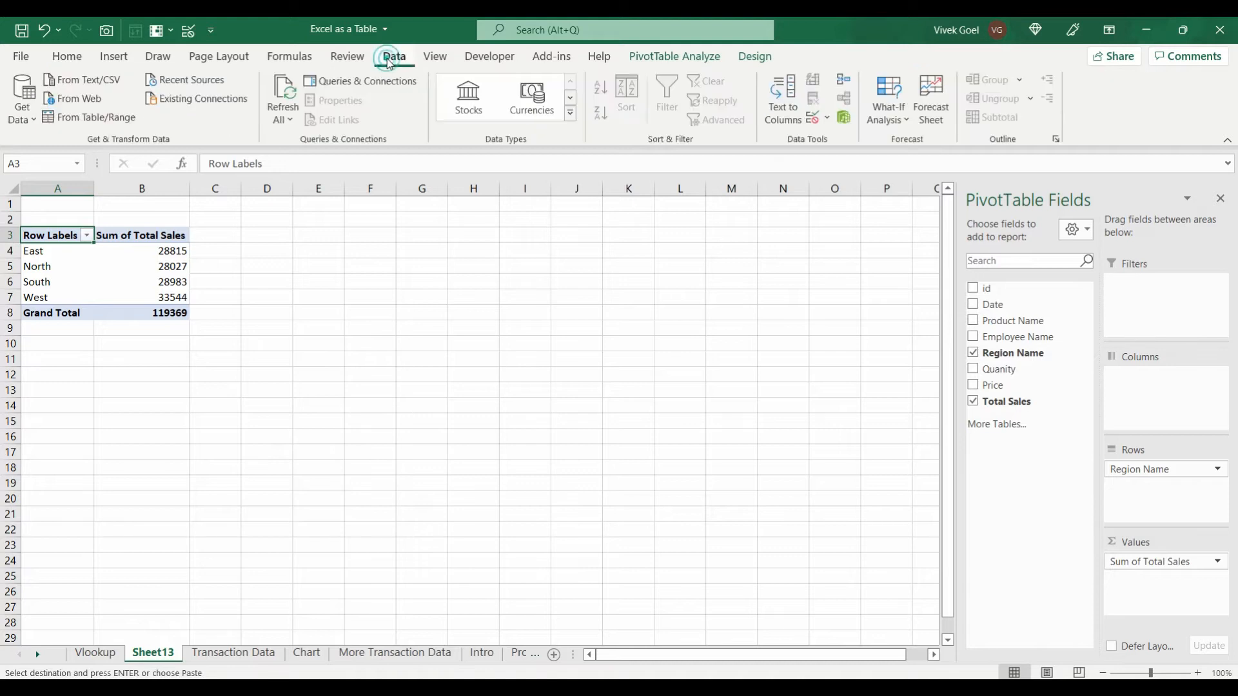
pyautogui.click(285, 98)
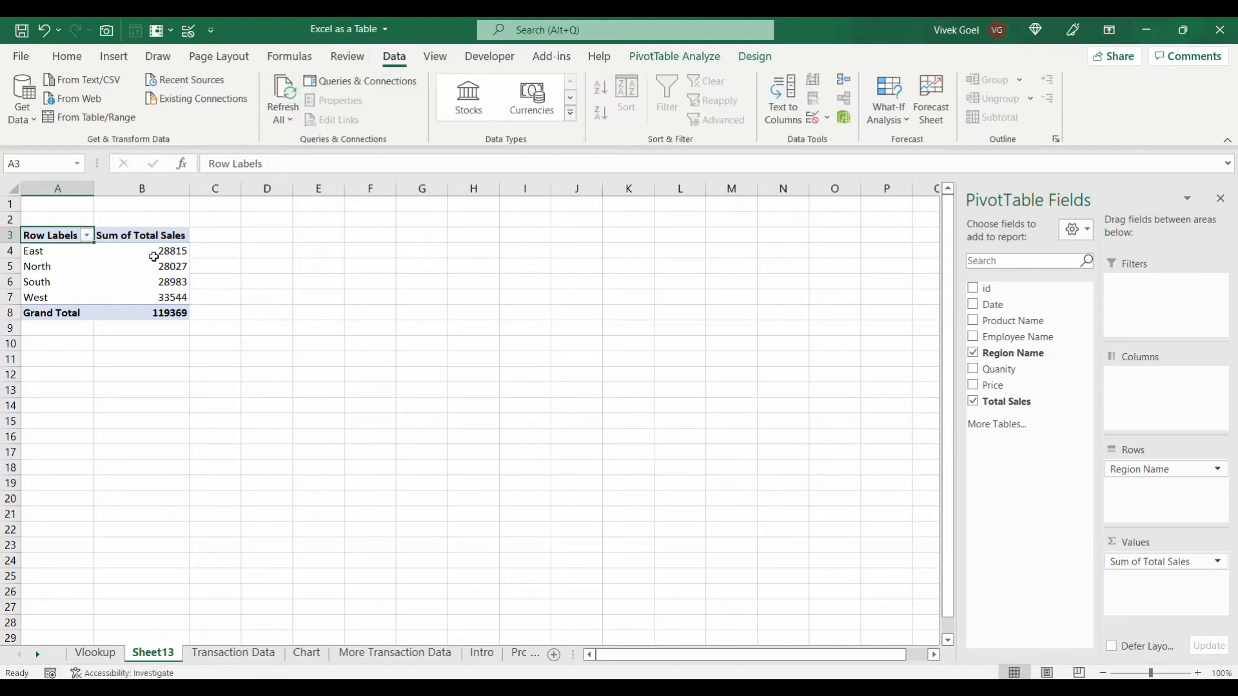
pyautogui.click(290, 95)
# Step: Change the PivotTable's data source to 'Transaction Data'!$A$1:$H$1201
pyautogui.click(659, 59)
pyautogui.click(583, 116)
pyautogui.click(609, 142)
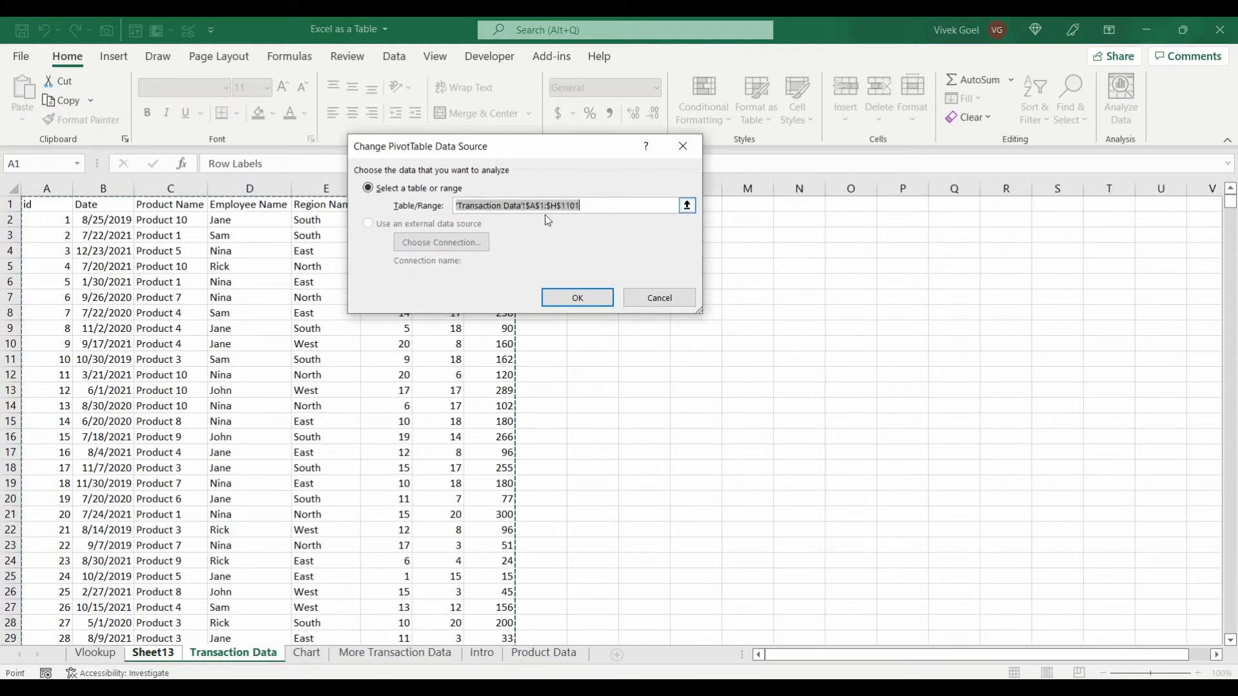
pyautogui.click(596, 207)
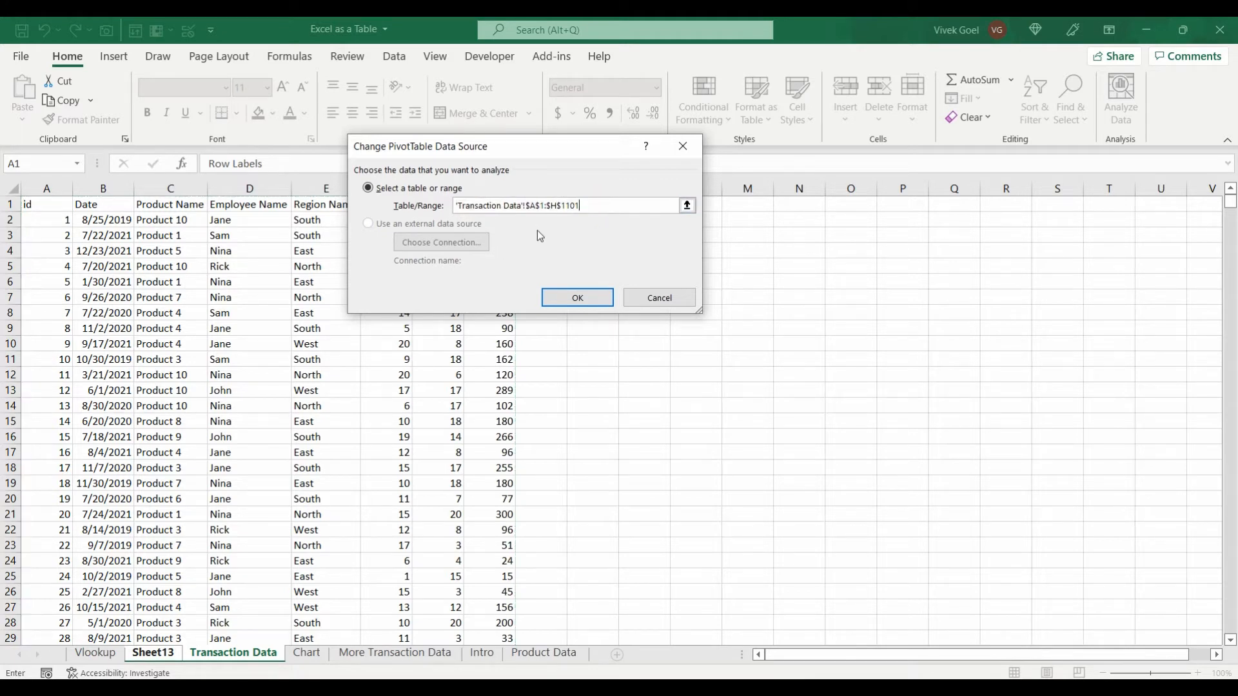
pyautogui.click(127, 420)
pyautogui.press('Down')
pyautogui.press('Down')
pyautogui.press('Down')
pyautogui.press('Down')
pyautogui.press('Down')
pyautogui.press('Down')
pyautogui.press('Down')
pyautogui.press('Down')
pyautogui.press('Down')
pyautogui.press('Down')
pyautogui.press('Down')
pyautogui.press('Down')
pyautogui.press('Down')
pyautogui.press('Down')
pyautogui.press('Down')
pyautogui.press('Down')
pyautogui.press('Down')
pyautogui.press('Down')
pyautogui.press('Down')
pyautogui.press('Down')
pyautogui.press('Down')
pyautogui.press('Down')
pyautogui.press('Down')
pyautogui.press('Down')
pyautogui.press('Down')
pyautogui.press('Down')
pyautogui.press('Down')
pyautogui.press('Down')
pyautogui.press('Down')
pyautogui.press('Down')
pyautogui.press('Down')
pyautogui.press('Down')
pyautogui.press('Down')
pyautogui.press('Down')
pyautogui.press('Down')
pyautogui.press('Down')
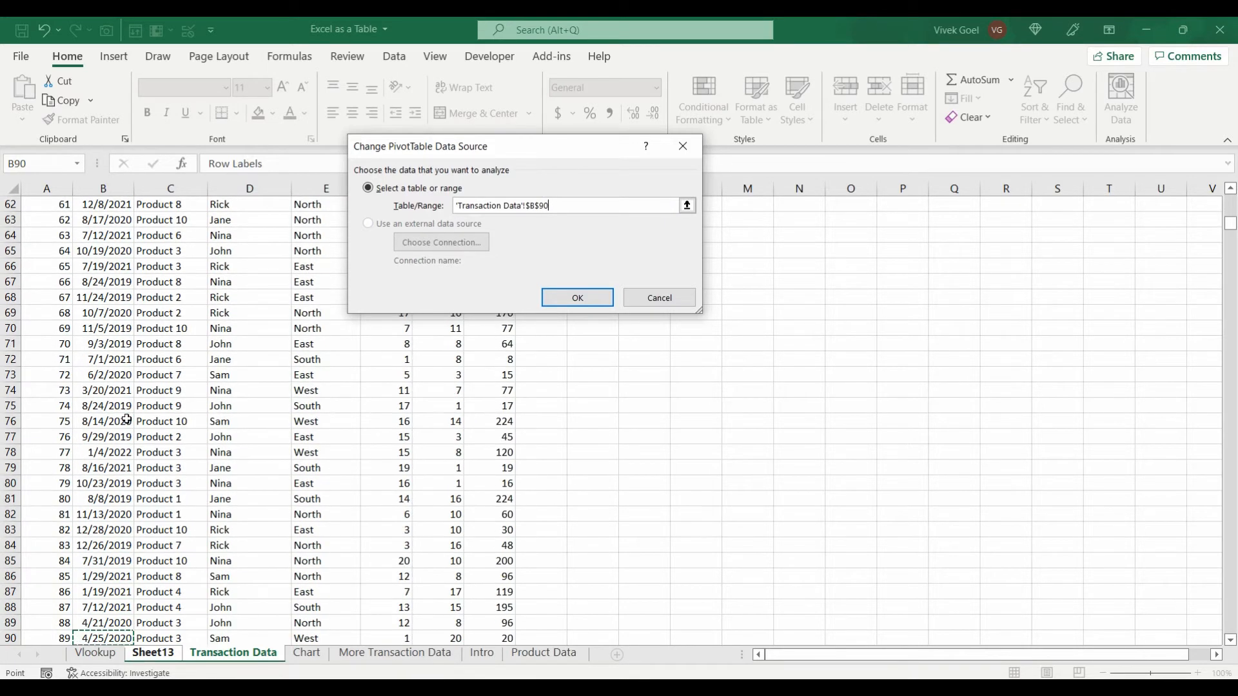
pyautogui.hotkey('ctrl', 'a')
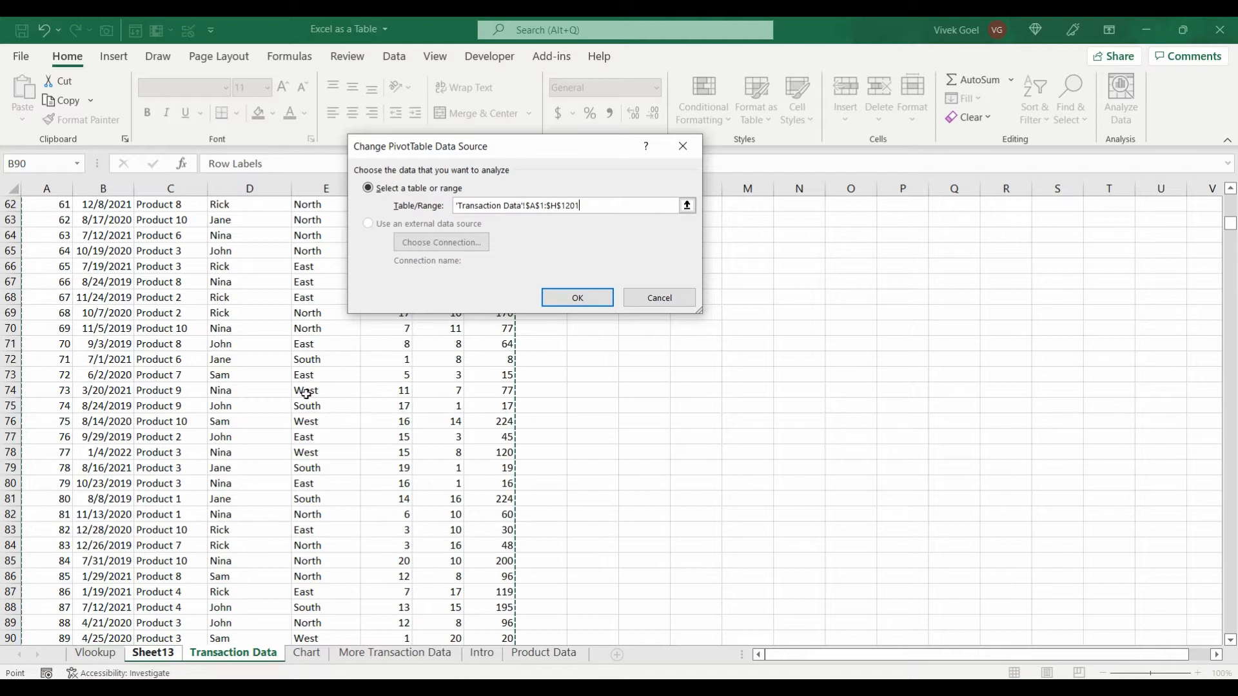
pyautogui.click(599, 298)
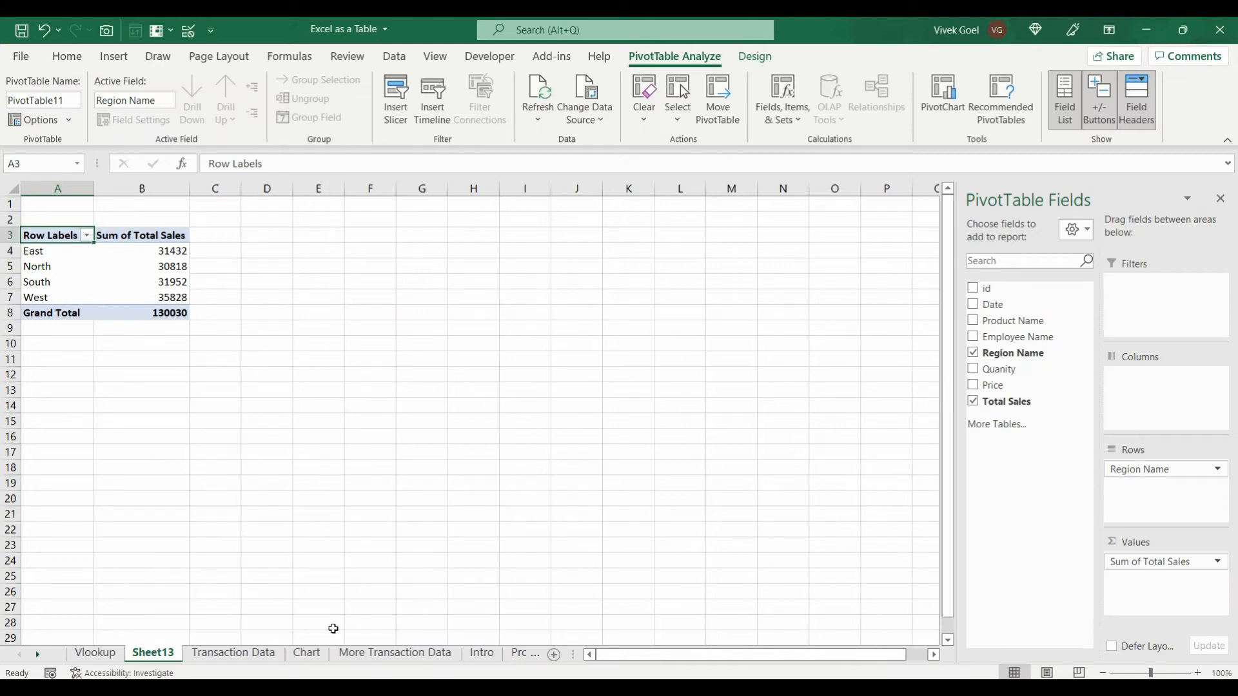
# Step: Add Product 11 with Sales of 15000 directly below the product data on the Chart sheet, and check the chart's source range
pyautogui.click(307, 653)
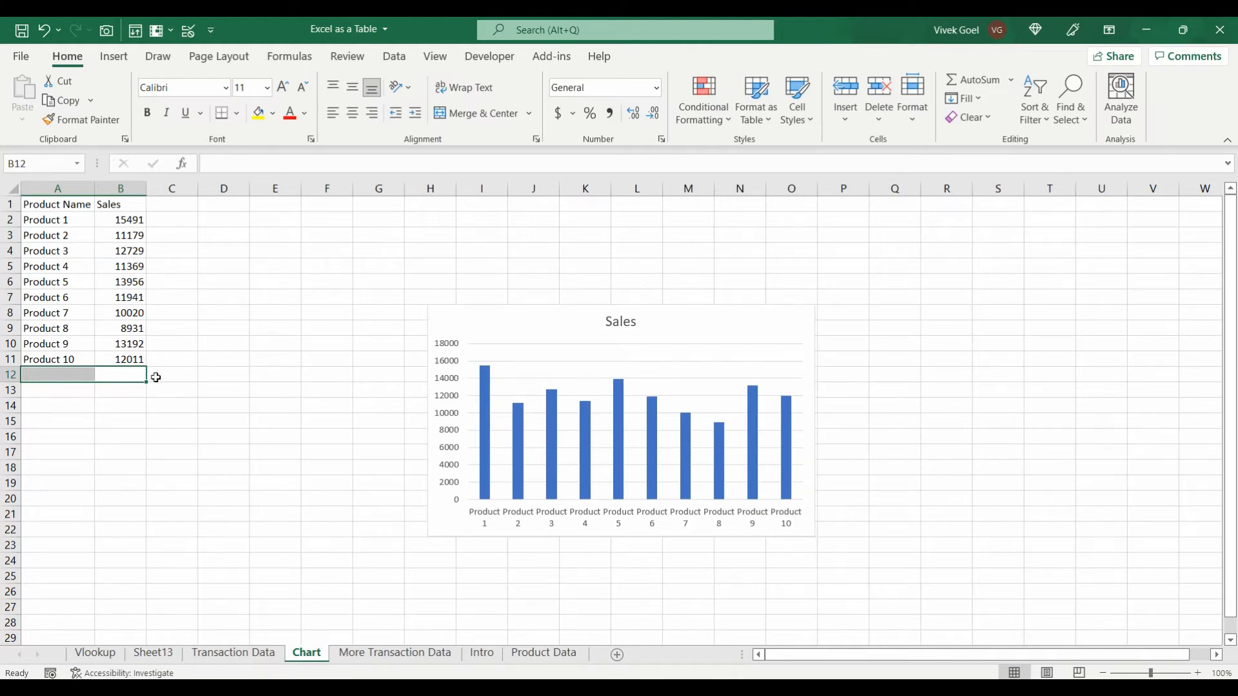
pyautogui.moveTo(121, 356); pyautogui.dragTo(48, 219)
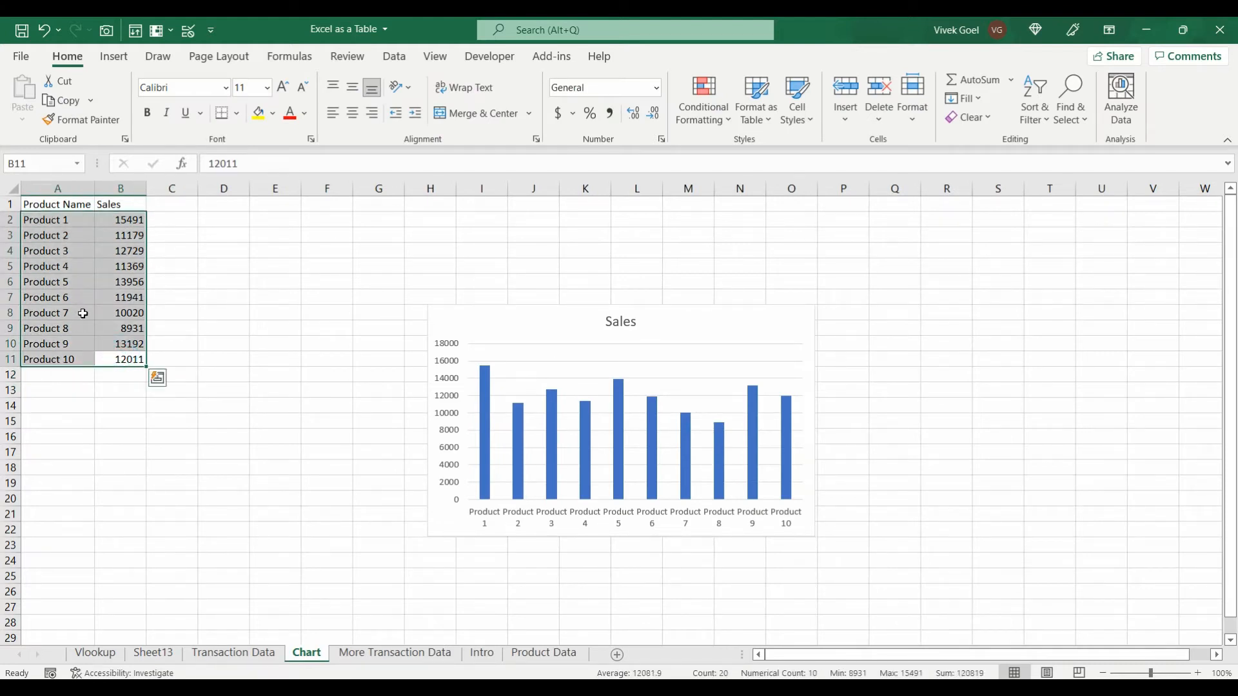
pyautogui.click(505, 334)
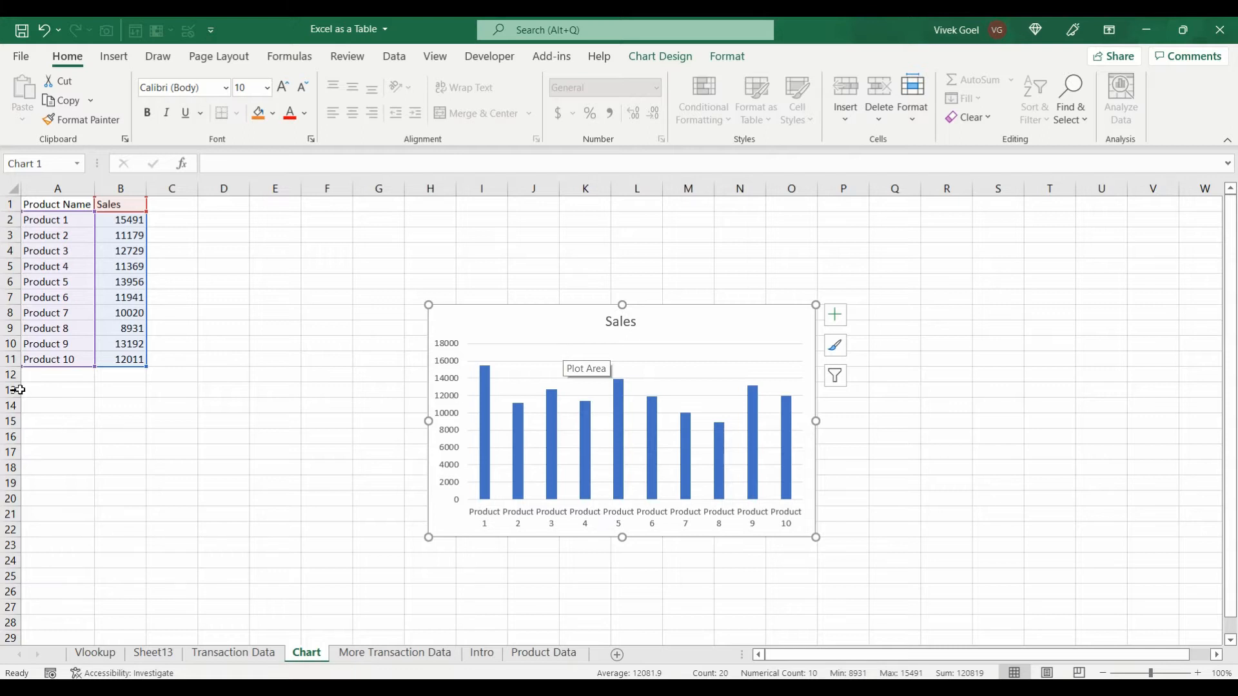
pyautogui.click(54, 376)
pyautogui.write('Product 11')
pyautogui.press('Tab')
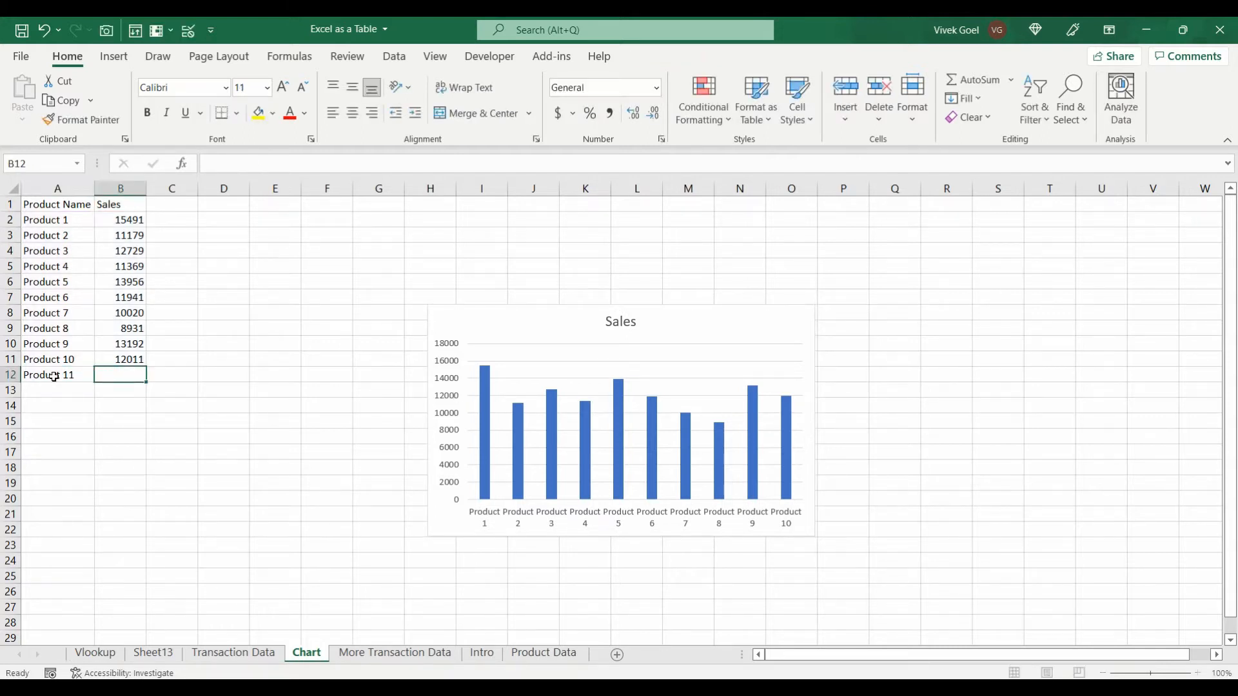
pyautogui.write('15000')
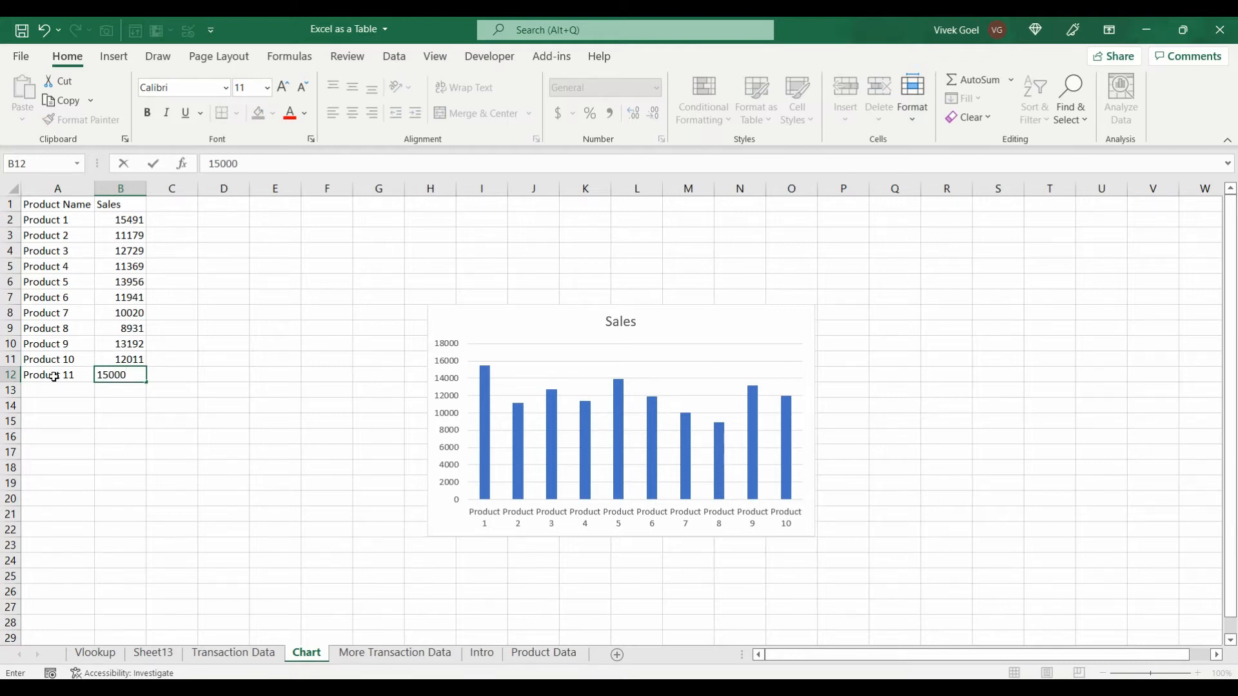
pyautogui.press('Return')
pyautogui.press('Up')
pyautogui.click(532, 320)
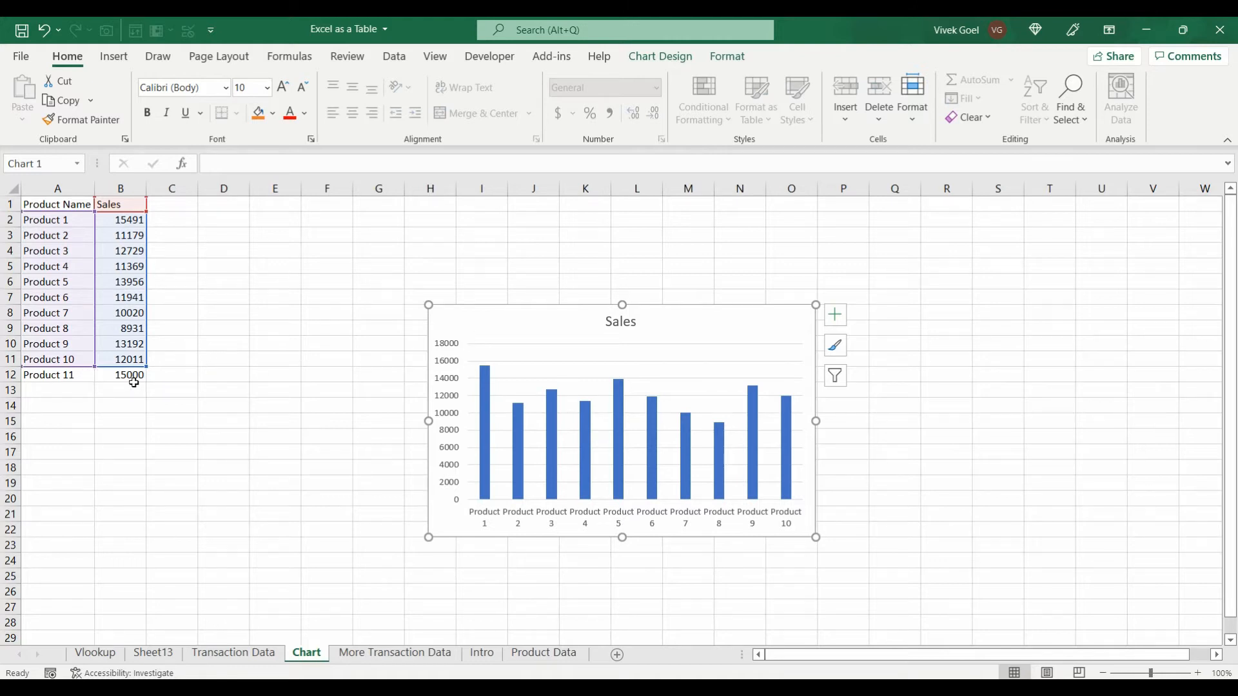
# Step: Delete the existing Sales chart and convert the product data in A1:B12 into a table with headers
pyautogui.click(133, 404)
pyautogui.press('Up')
pyautogui.press('Up')
pyautogui.hotkey('ctrl', 'shift', 'Up')
pyautogui.hotkey('ctrl', 'shift', 'Left')
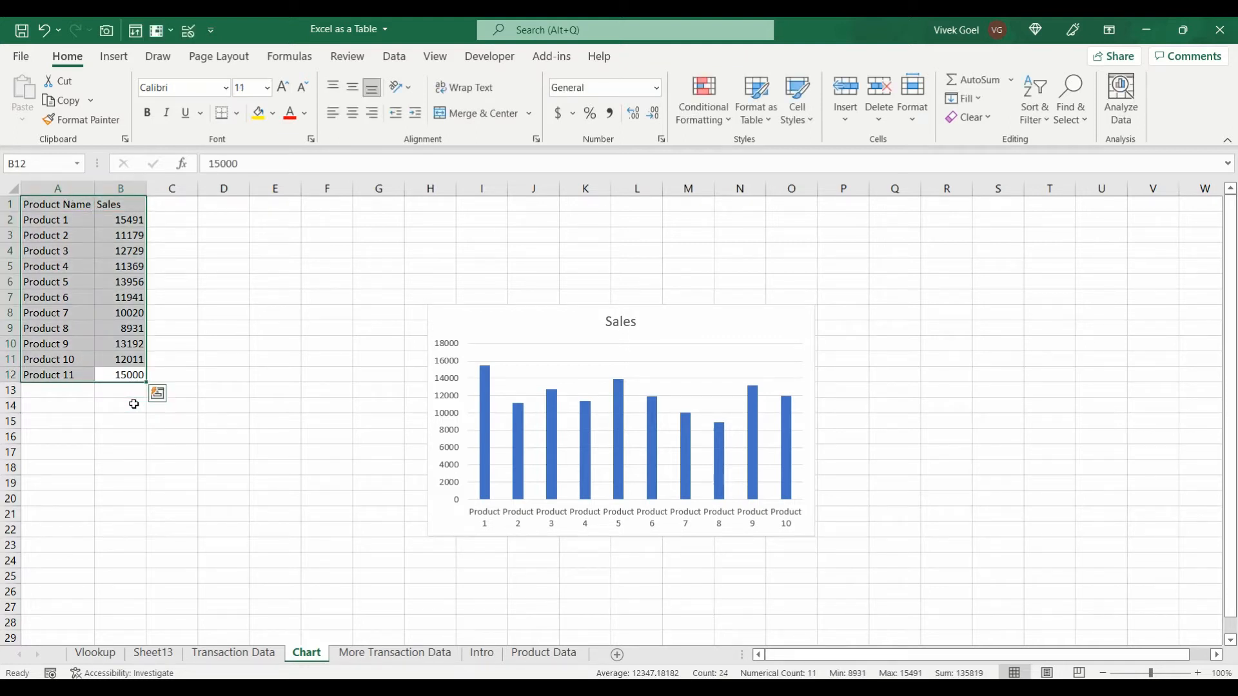
pyautogui.hotkey('ctrl', 'q')
pyautogui.click(567, 367)
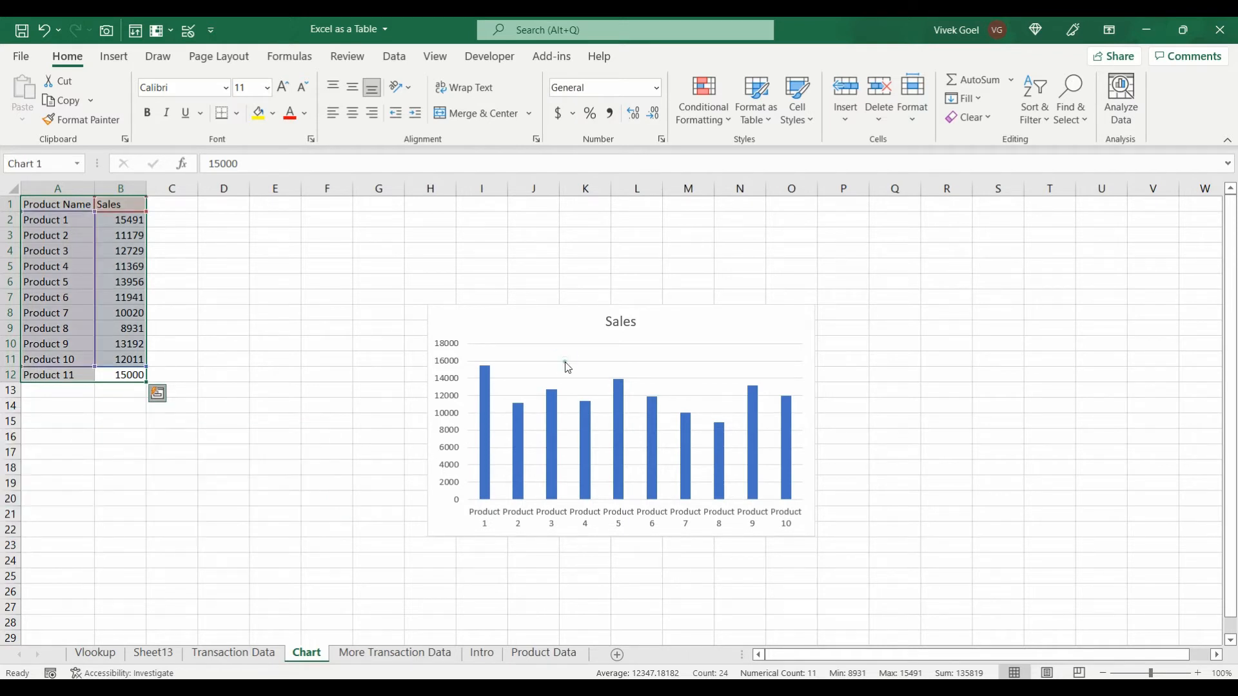
pyautogui.click(548, 330)
pyautogui.press('Delete')
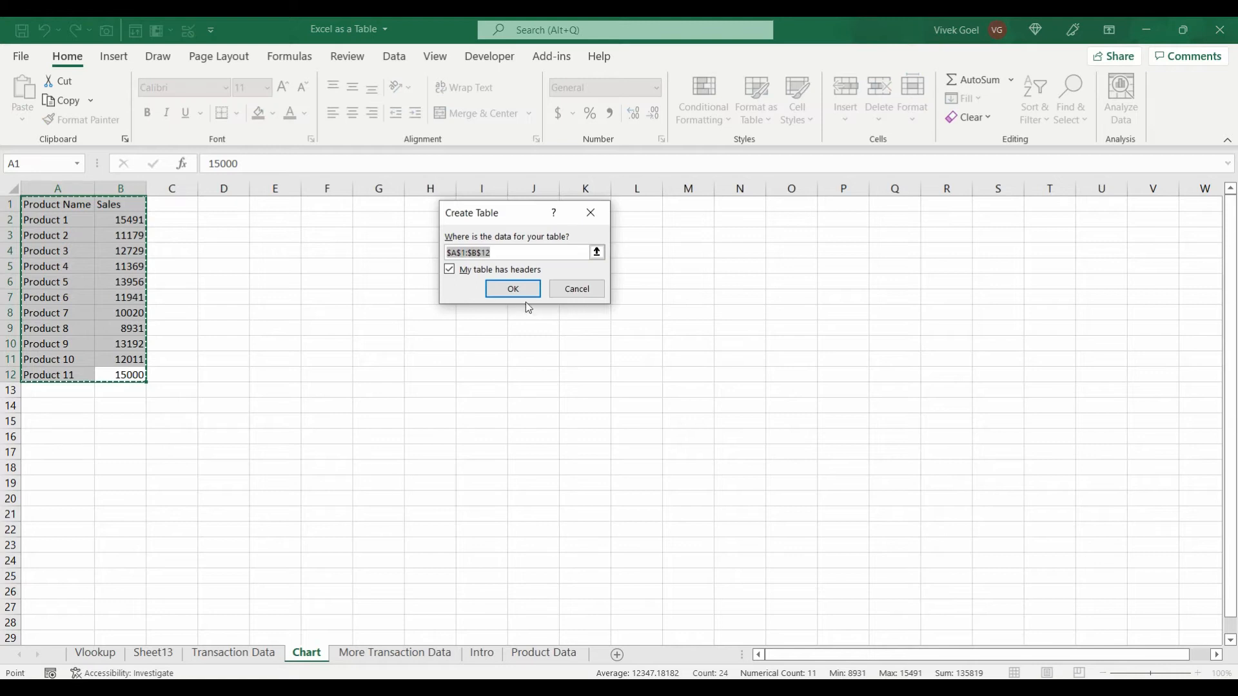
pyautogui.click(512, 288)
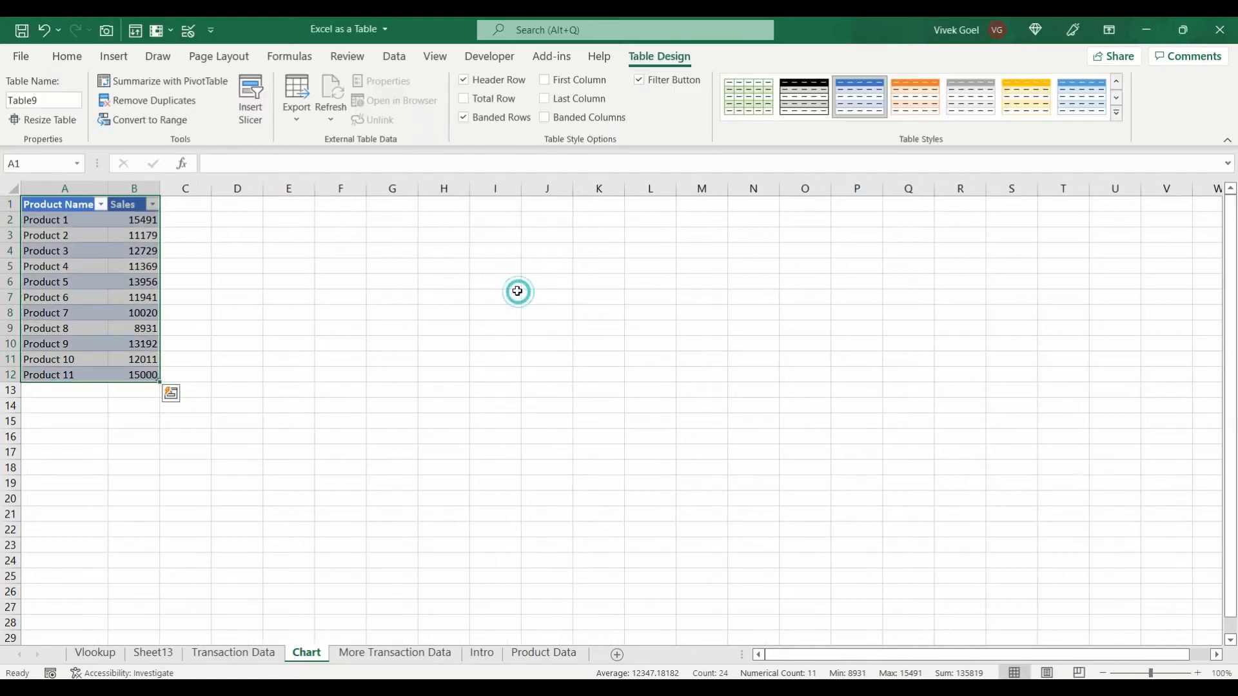
# Step: Insert a clustered column chart from the whole product sales table
pyautogui.click(83, 394)
pyautogui.moveTo(136, 374); pyautogui.dragTo(28, 174)
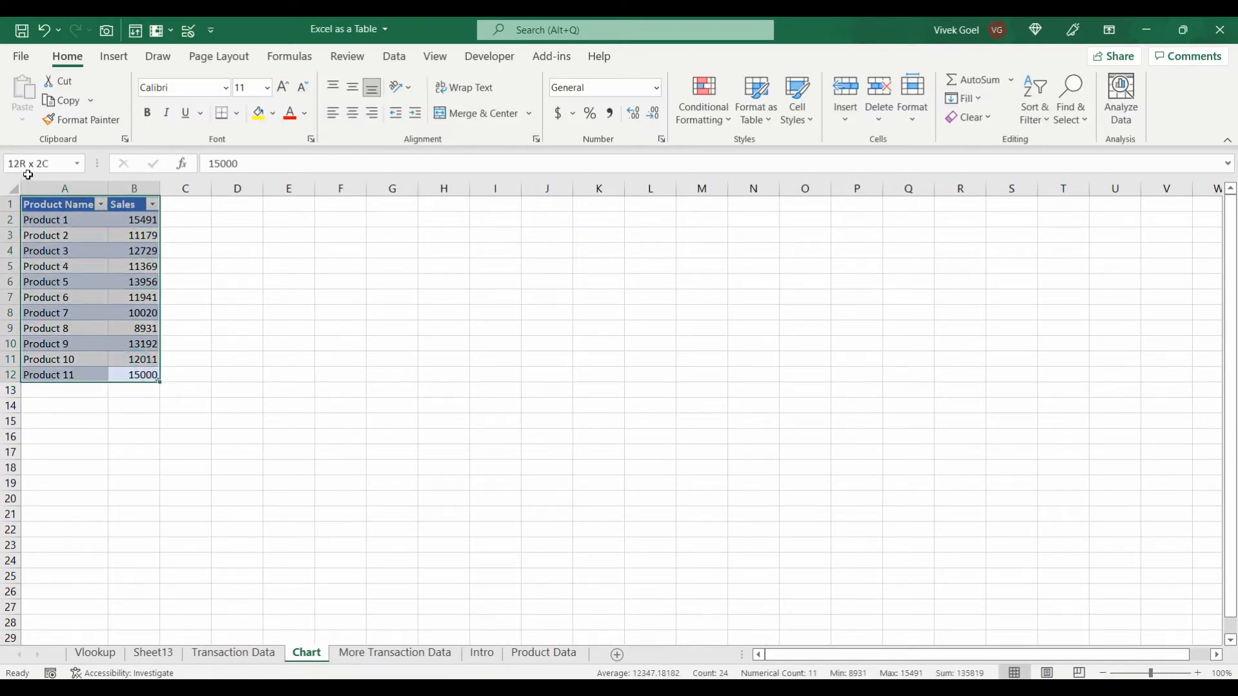
pyautogui.click(113, 56)
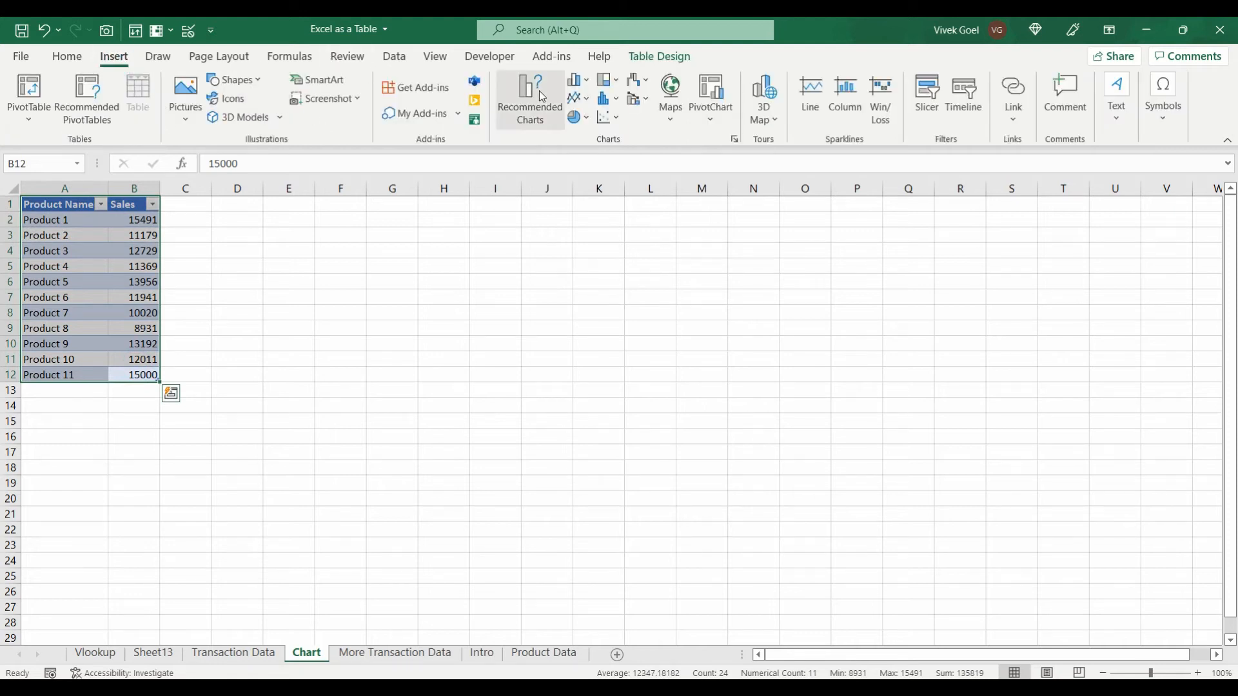
pyautogui.click(577, 79)
pyautogui.click(588, 134)
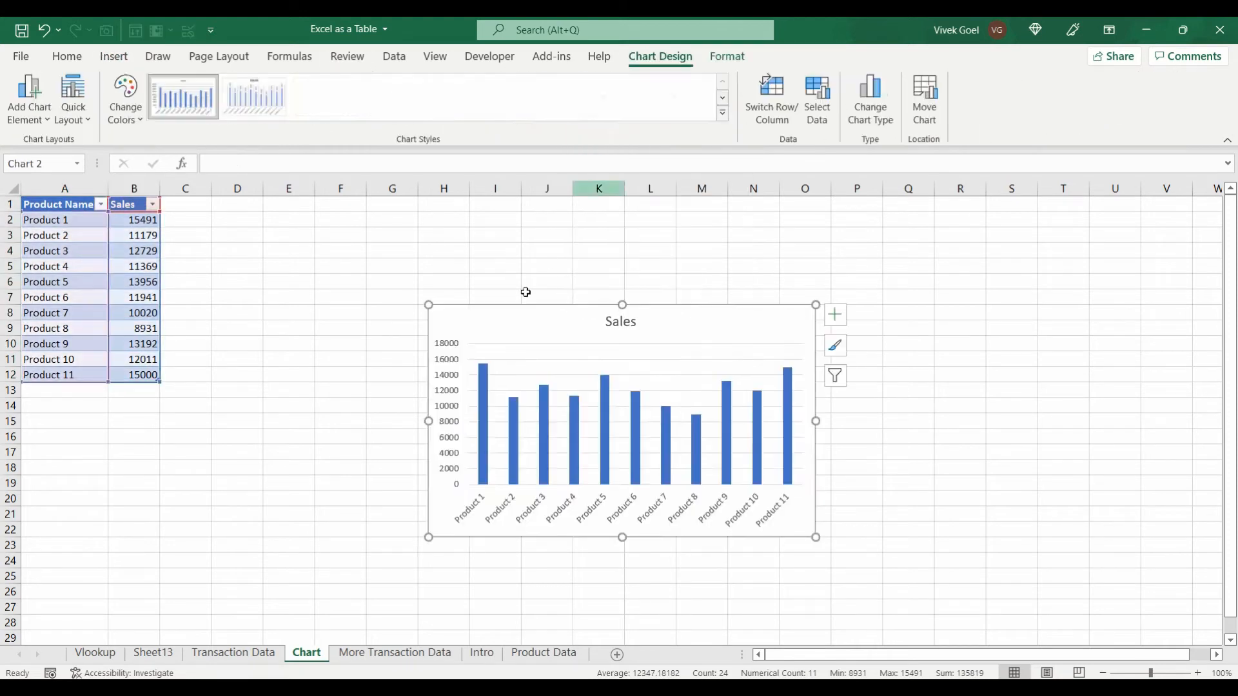
# Step: Add Product 12 with Sales of 10000 directly below the last row of the product sales table
pyautogui.click(69, 386)
pyautogui.write('Product 12')
pyautogui.press('Tab')
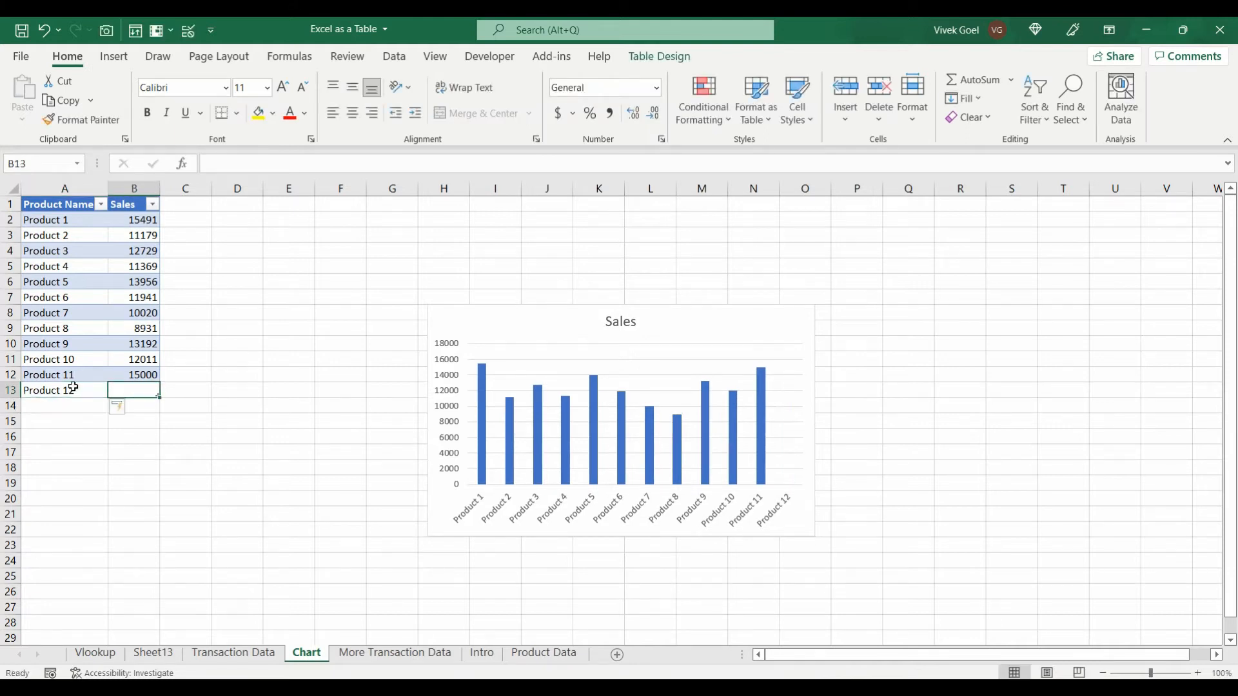
pyautogui.write('1000')
pyautogui.press('Return')
pyautogui.press('Up')
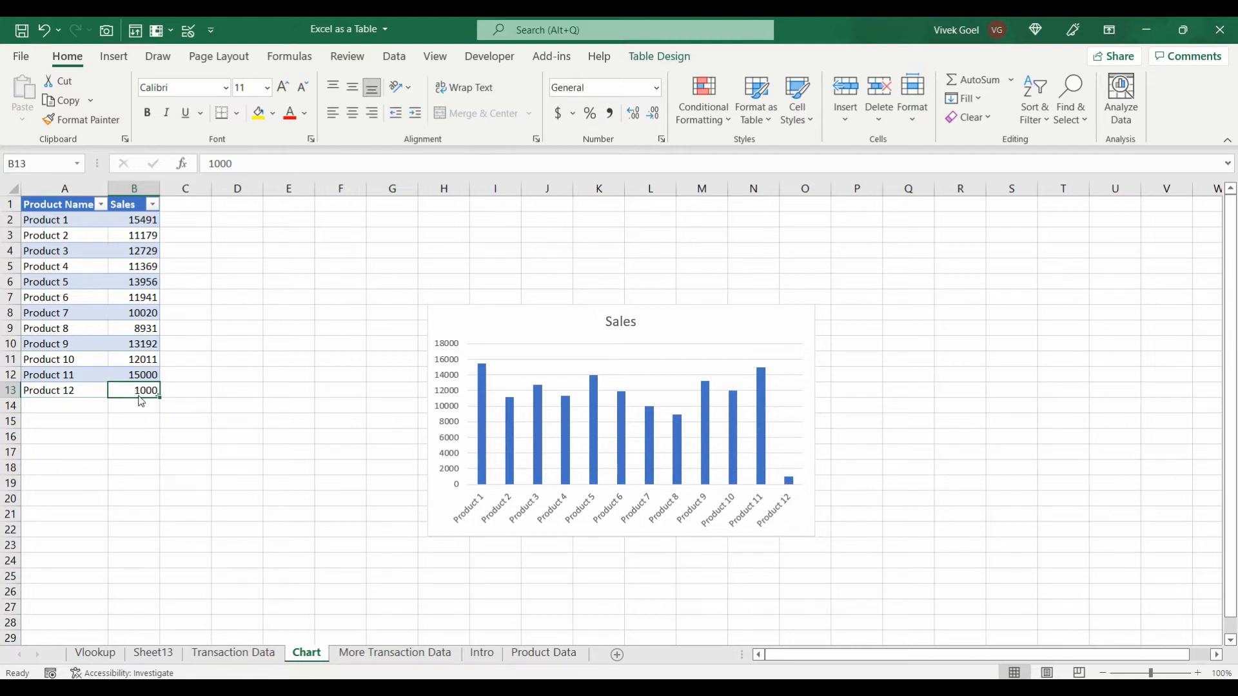
pyautogui.write('10000')
# Step: Add a row named Prouduct 13 in A14 and copy the Sales value from the row above into it
pyautogui.click(83, 401)
pyautogui.write('Prouduct 13')
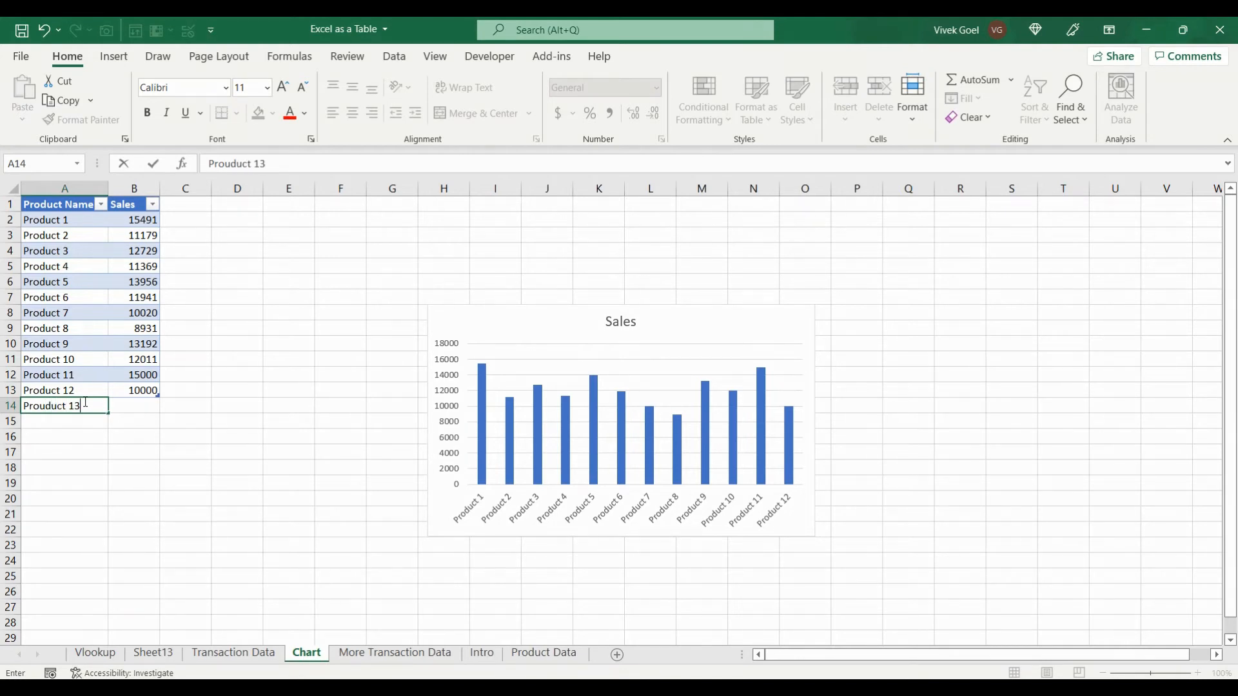
pyautogui.press('Return')
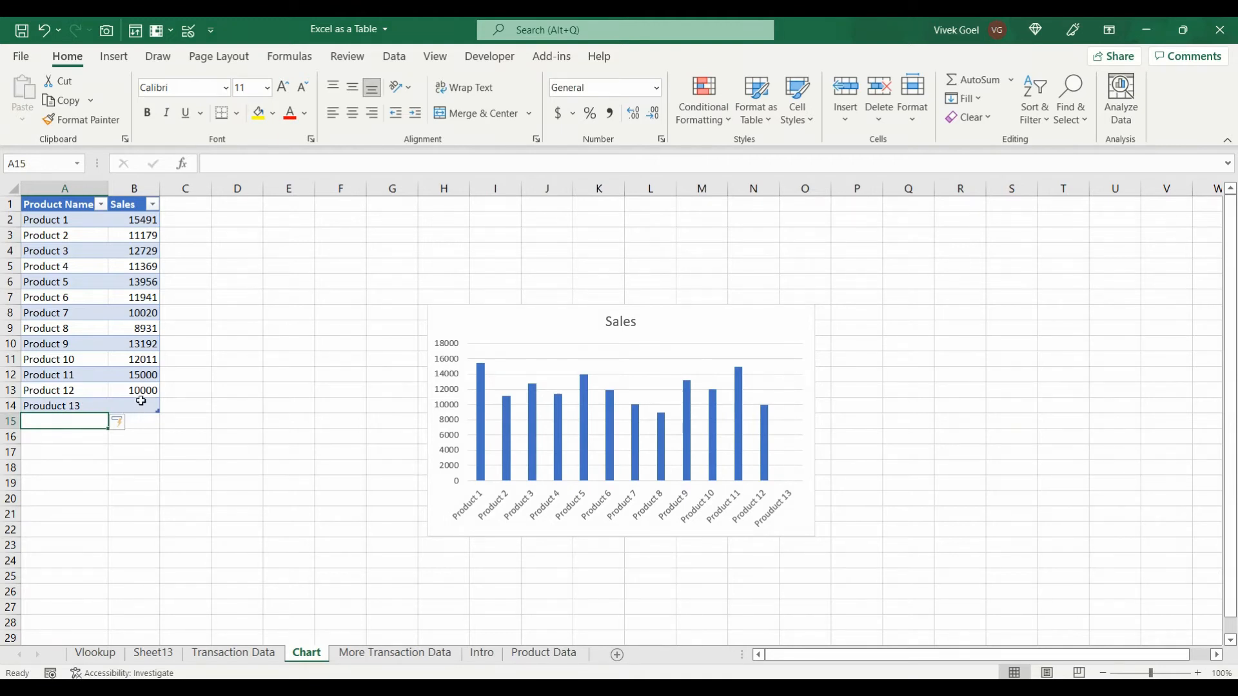
pyautogui.click(142, 391)
pyautogui.hotkey('shift', 'Down')
pyautogui.hotkey('ctrl', 'c')
pyautogui.hotkey('ctrl', 'v')
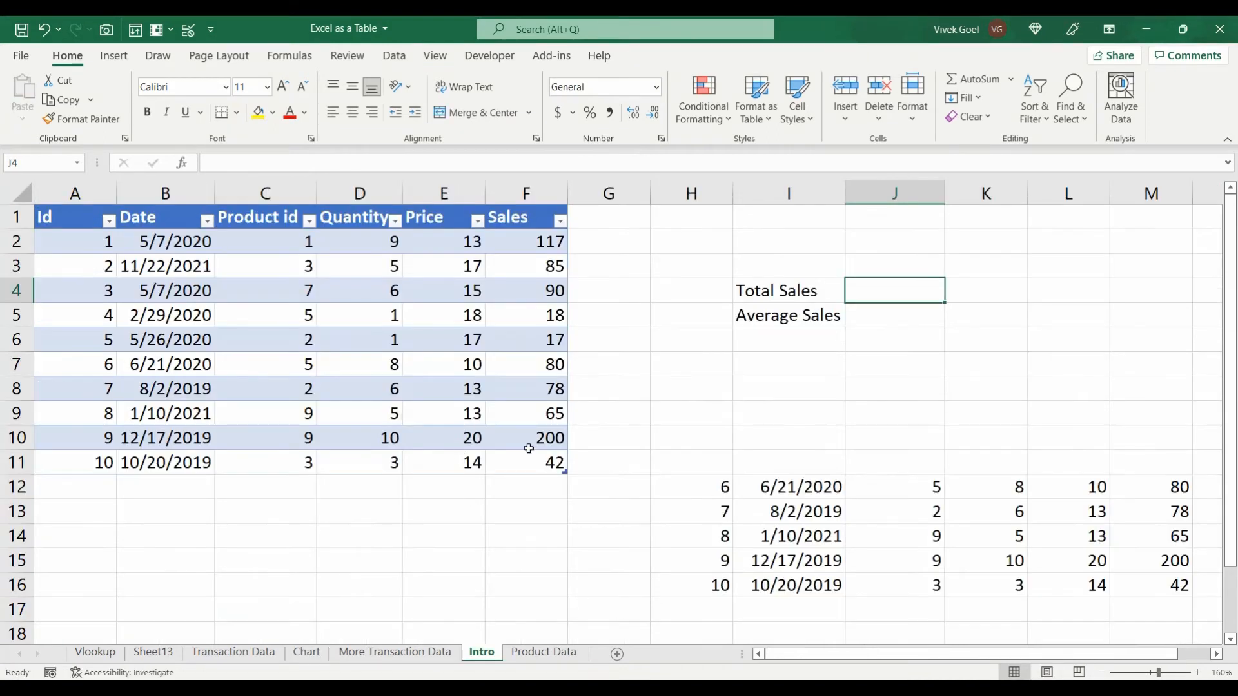
pyautogui.click(530, 451)
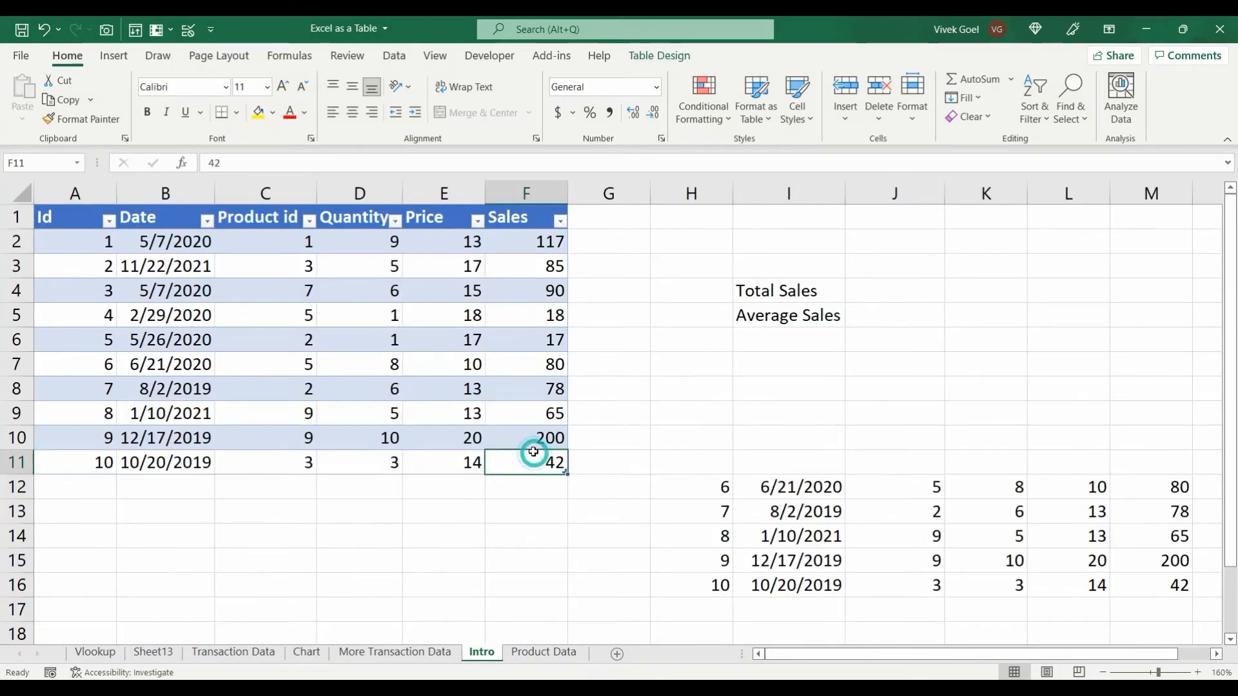
pyautogui.moveTo(528, 454); pyautogui.dragTo(69, 249)
pyautogui.click(158, 259)
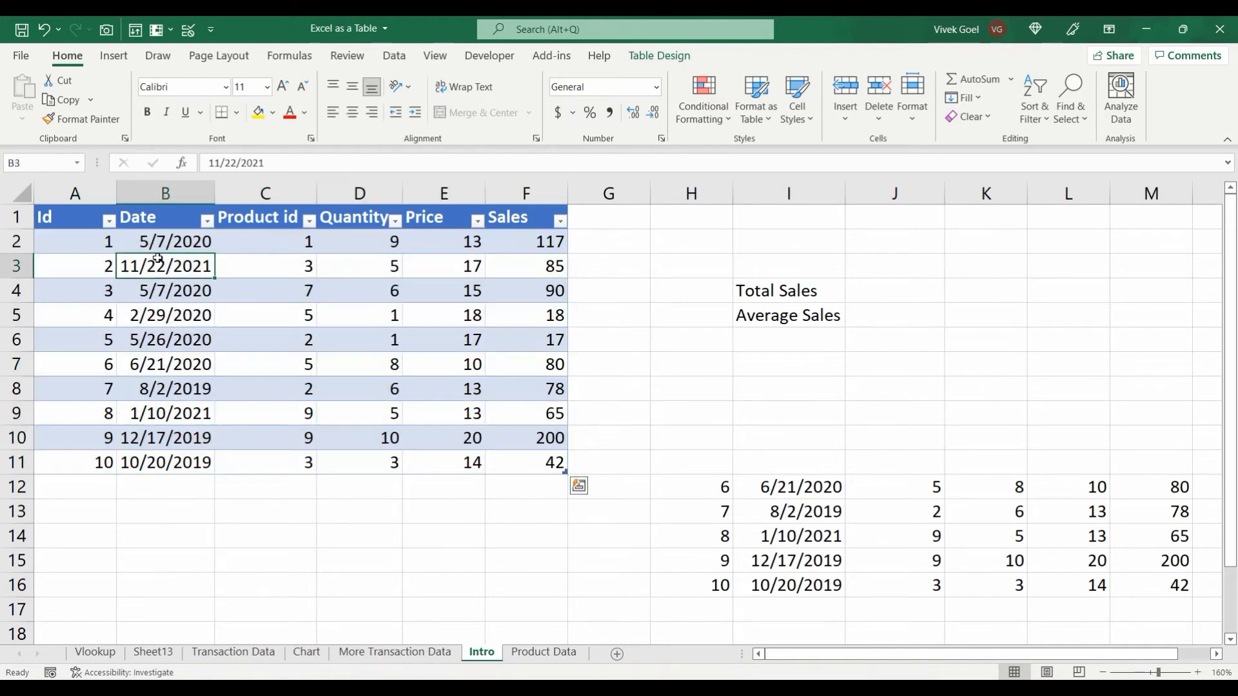
pyautogui.click(901, 294)
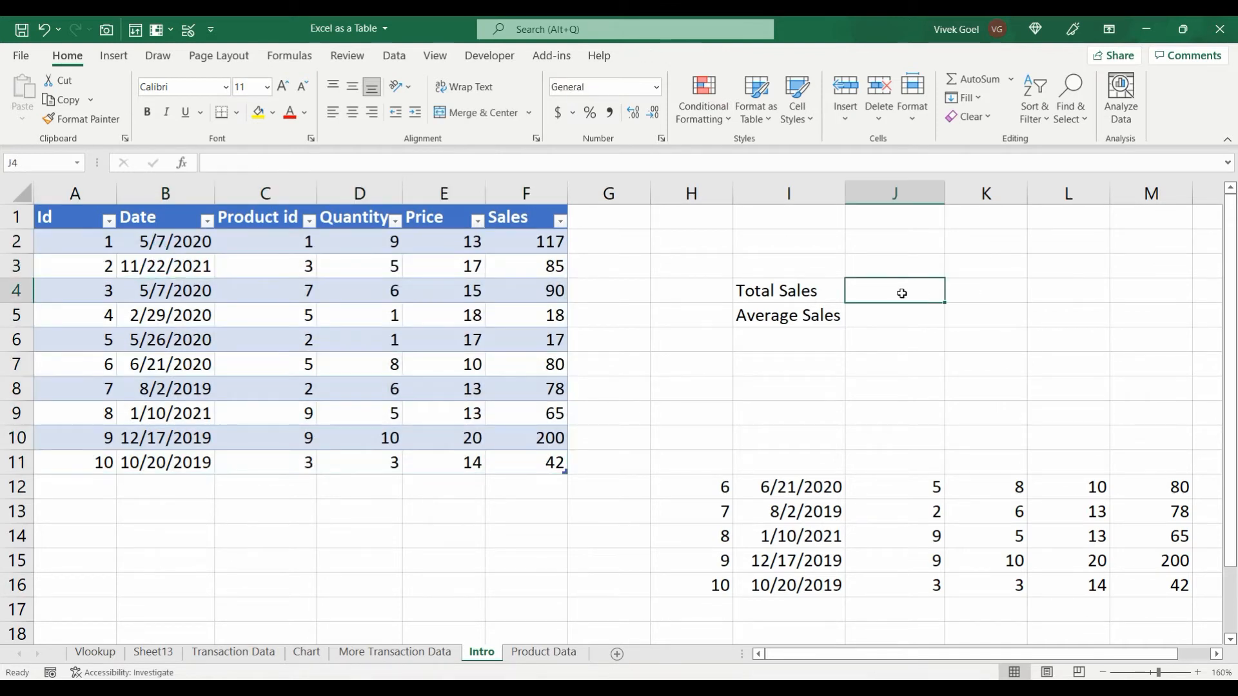
pyautogui.click(523, 406)
# Step: Enter a SUM formula over the table's Sales column in J4 beside Total Sales
pyautogui.click(866, 288)
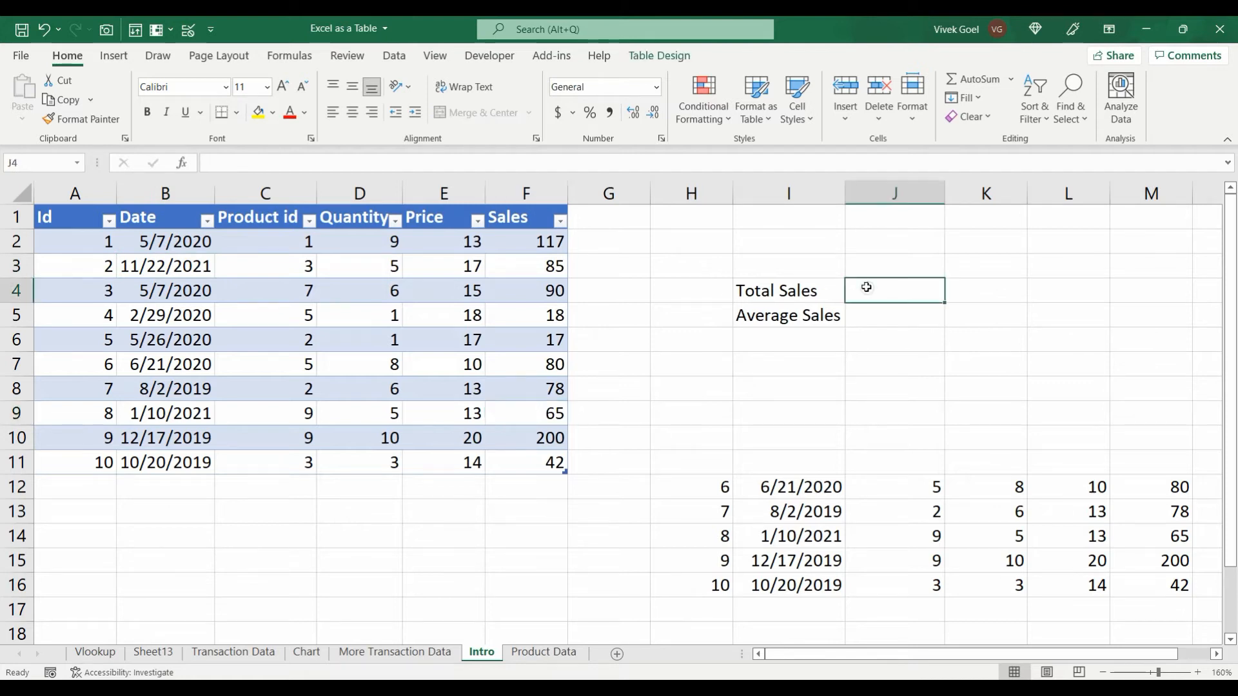
pyautogui.write('=sum')
pyautogui.press('Tab')
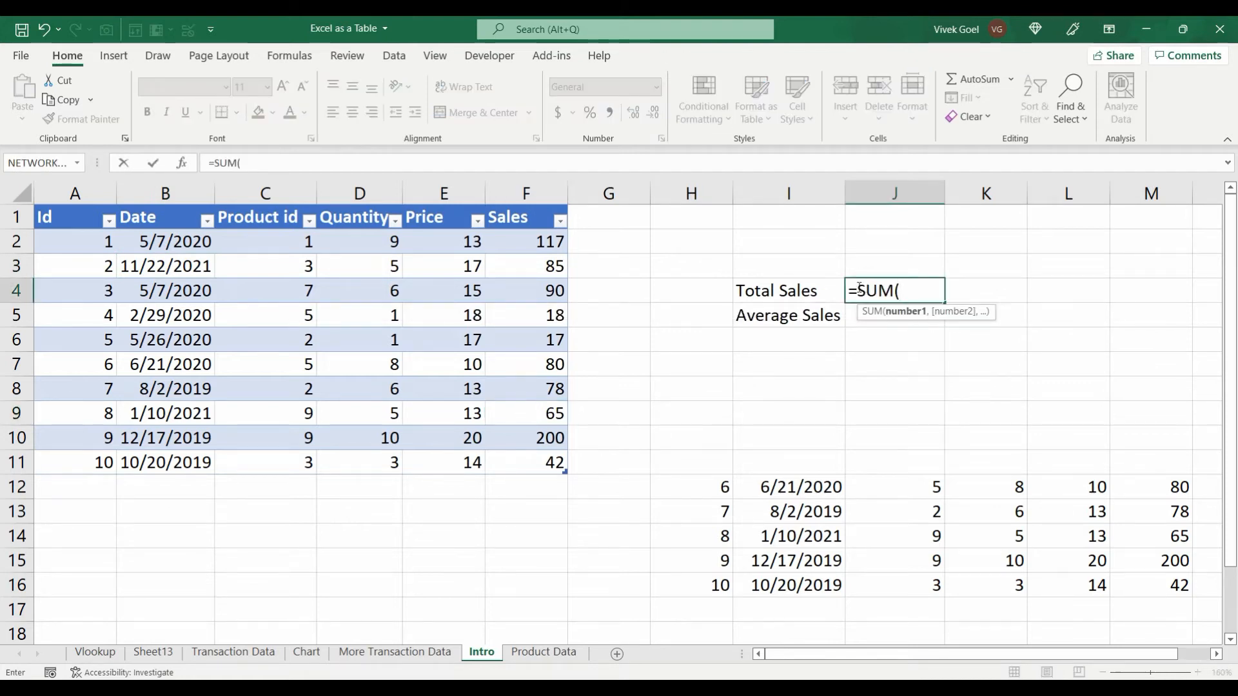
pyautogui.moveTo(562, 250); pyautogui.dragTo(548, 459)
pyautogui.write(')')
pyautogui.press('Return')
# Step: Enter an AVERAGE formula over the table's Sales column in J5 beside Average Sales
pyautogui.write('=aver')
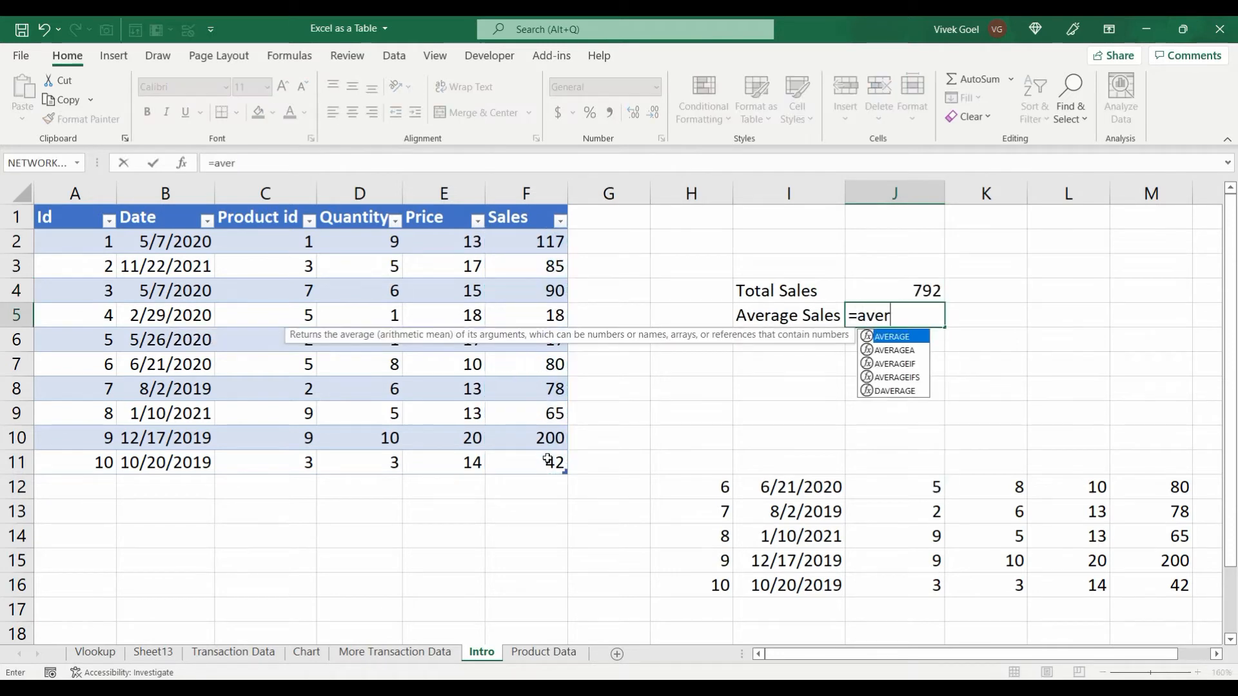
pyautogui.press('Tab')
pyautogui.moveTo(514, 243); pyautogui.dragTo(532, 455)
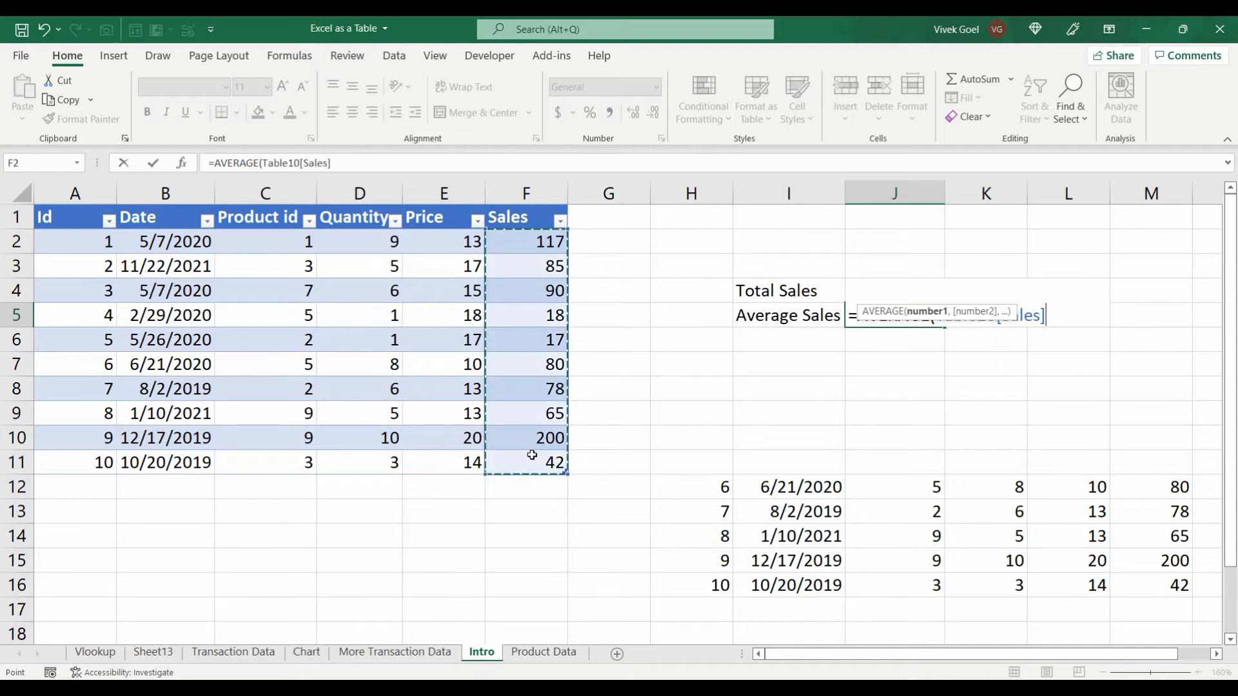
pyautogui.press('Return')
pyautogui.press('Return')
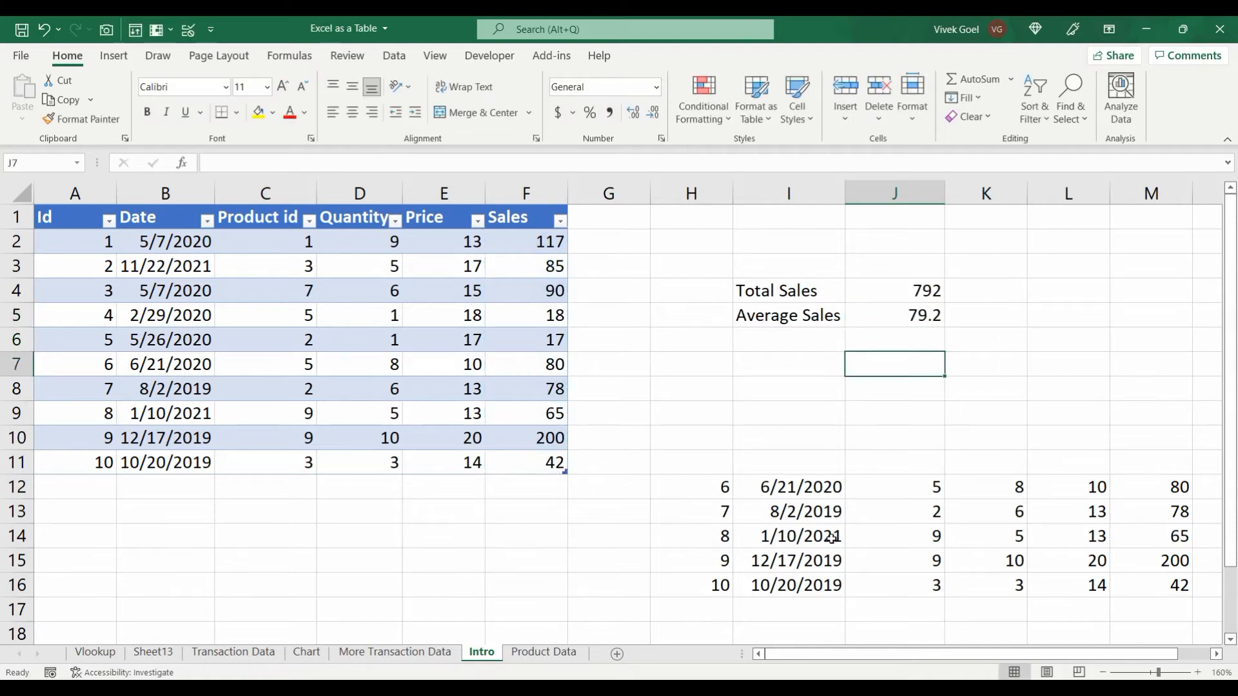
# Step: Move the five transaction rows from H12:M16 to directly below the table, starting in A12, and check the total and average formulas
pyautogui.moveTo(725, 487); pyautogui.dragTo(1173, 585)
pyautogui.hotkey('ctrl', 'c')
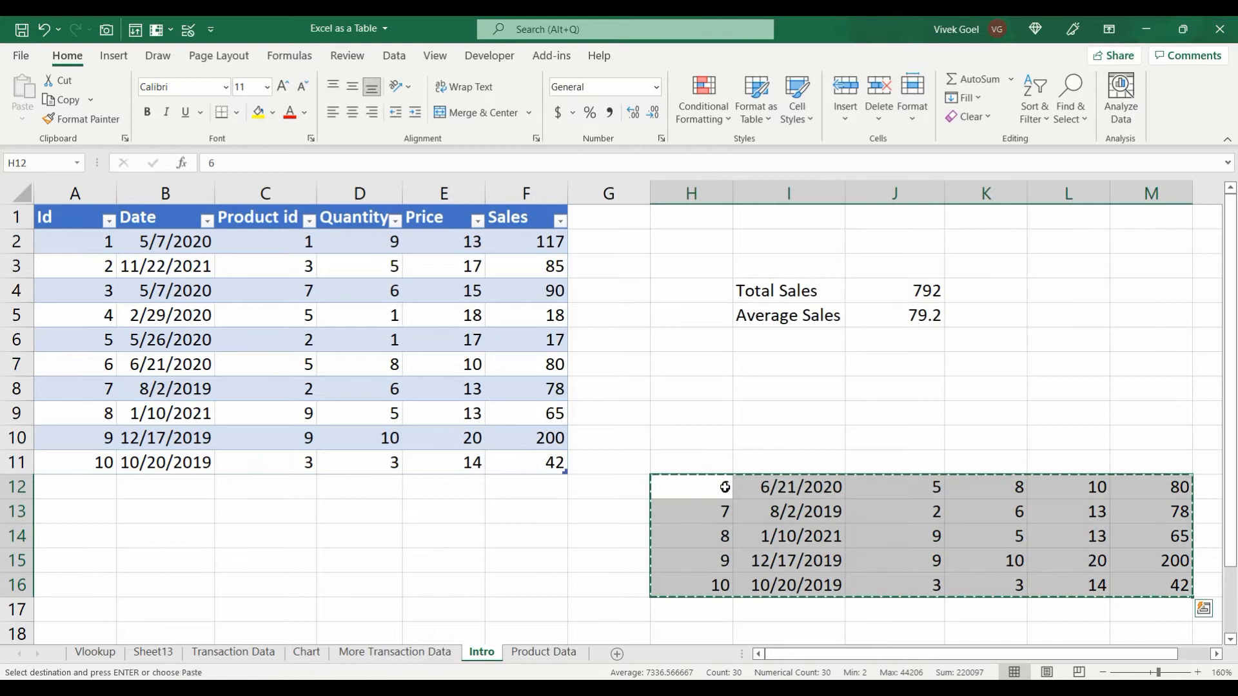
pyautogui.click(97, 487)
pyautogui.press('Return')
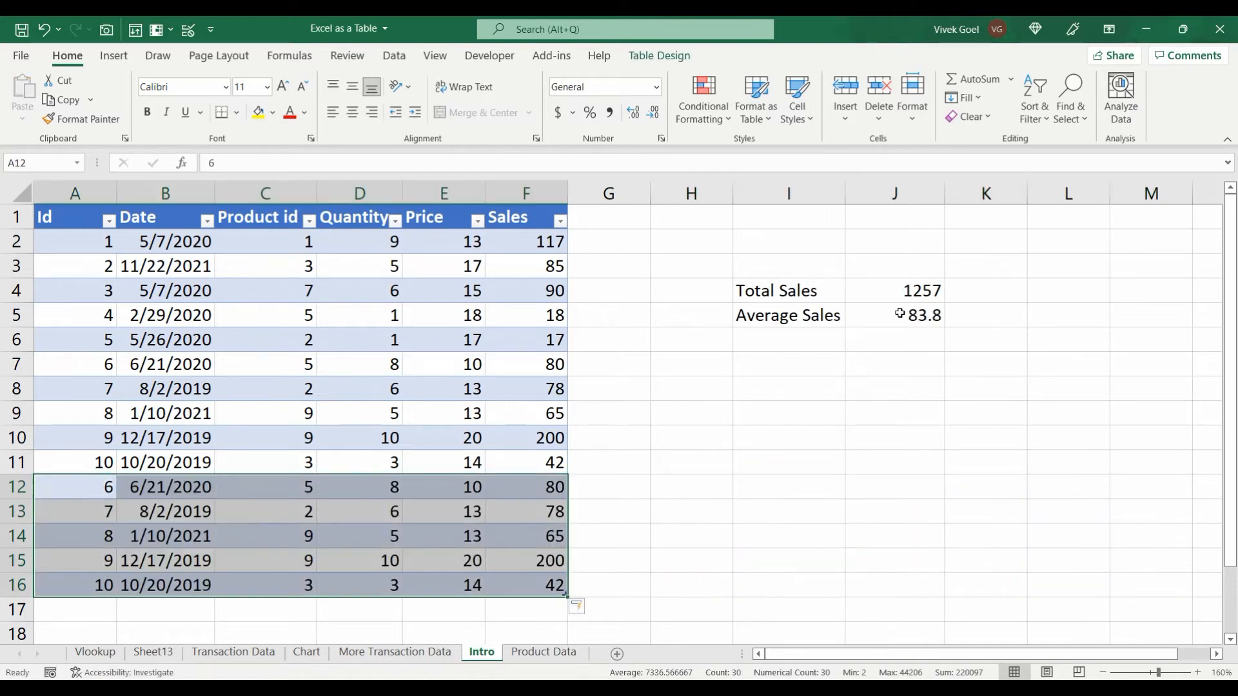
pyautogui.click(909, 291)
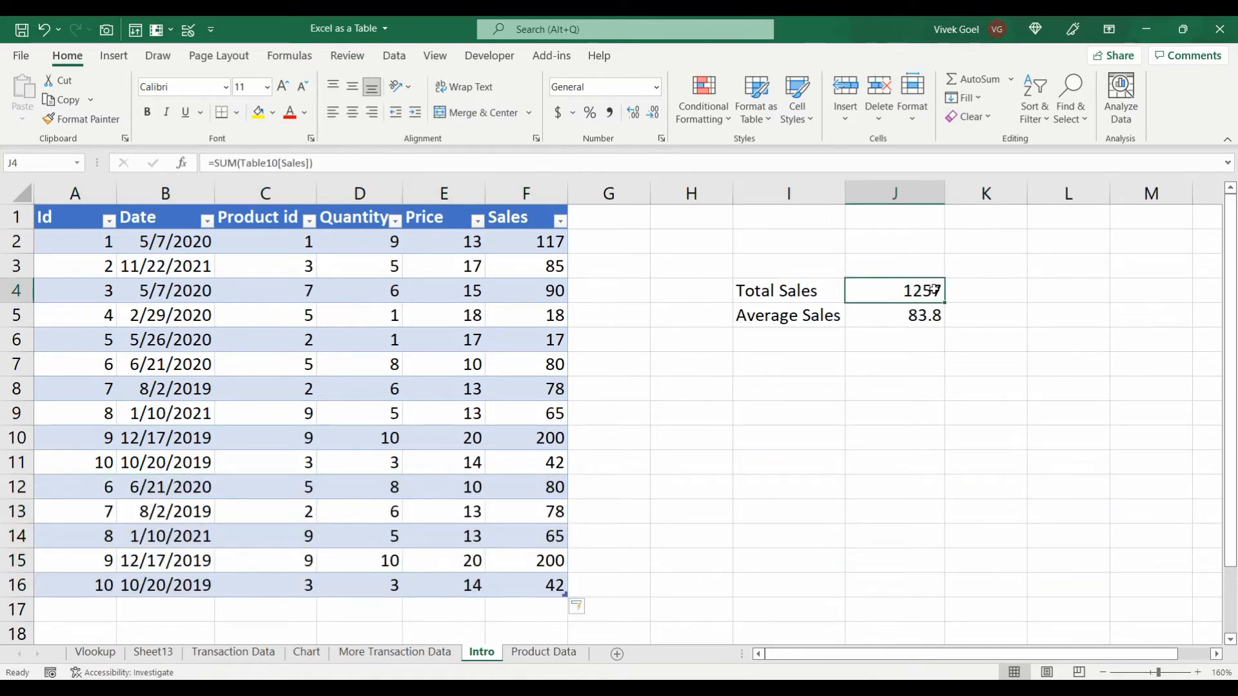
pyautogui.click(919, 316)
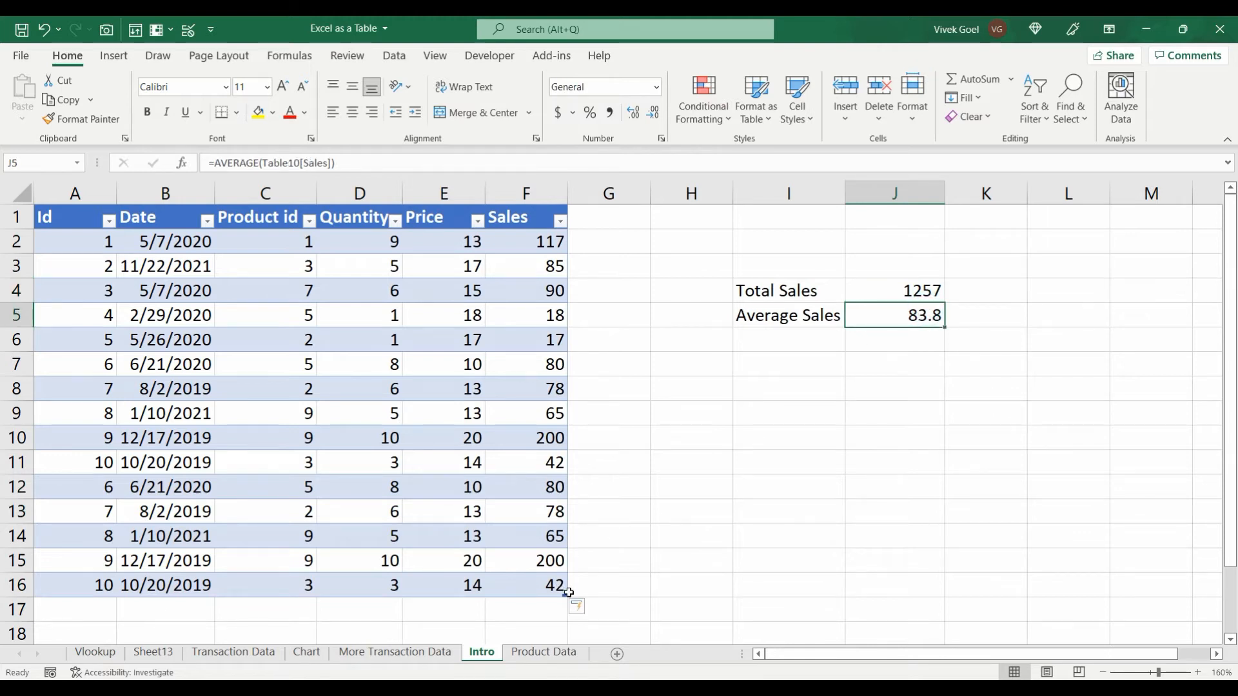
# Step: Add a row directly below the transaction table with Id 11 and Sales 80
pyautogui.click(72, 617)
pyautogui.write('11')
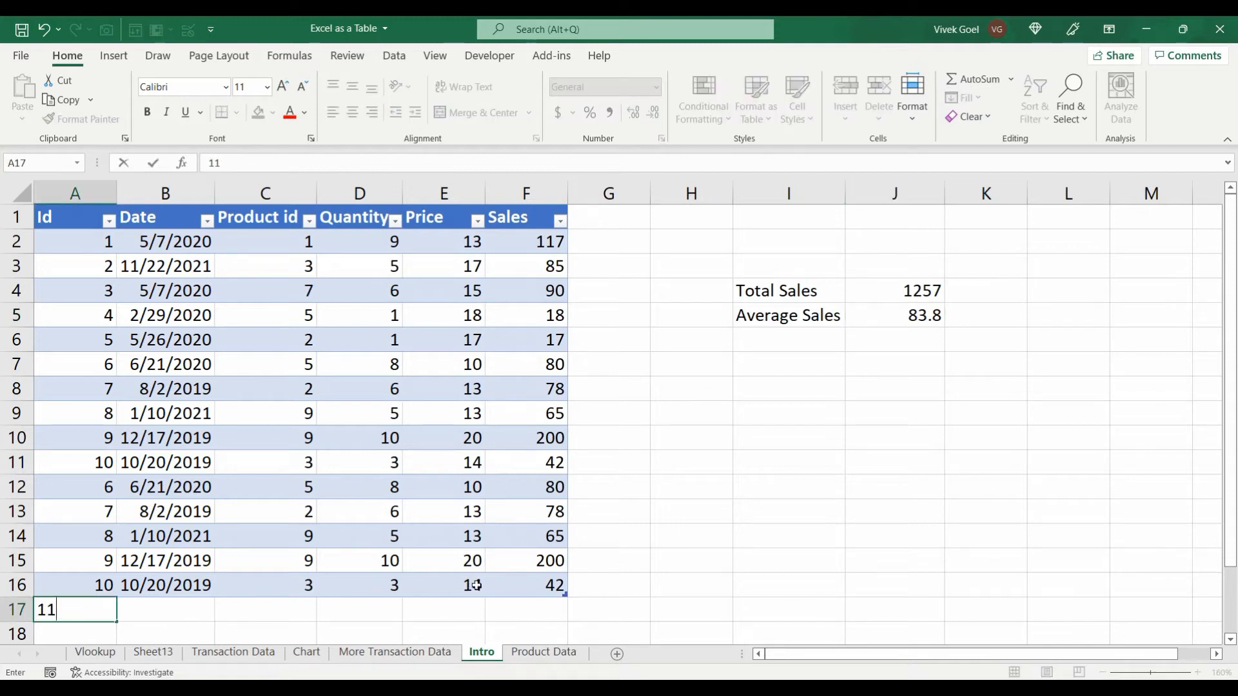
pyautogui.click(510, 607)
pyautogui.write('80')
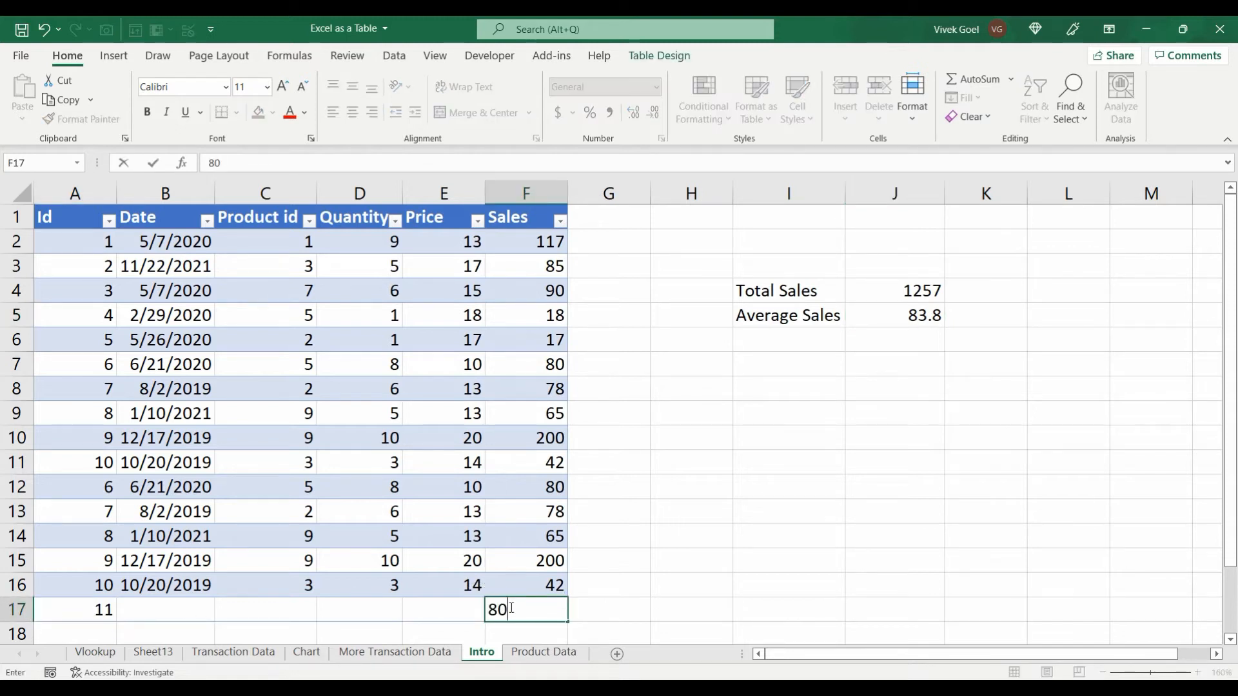
pyautogui.press('Return')
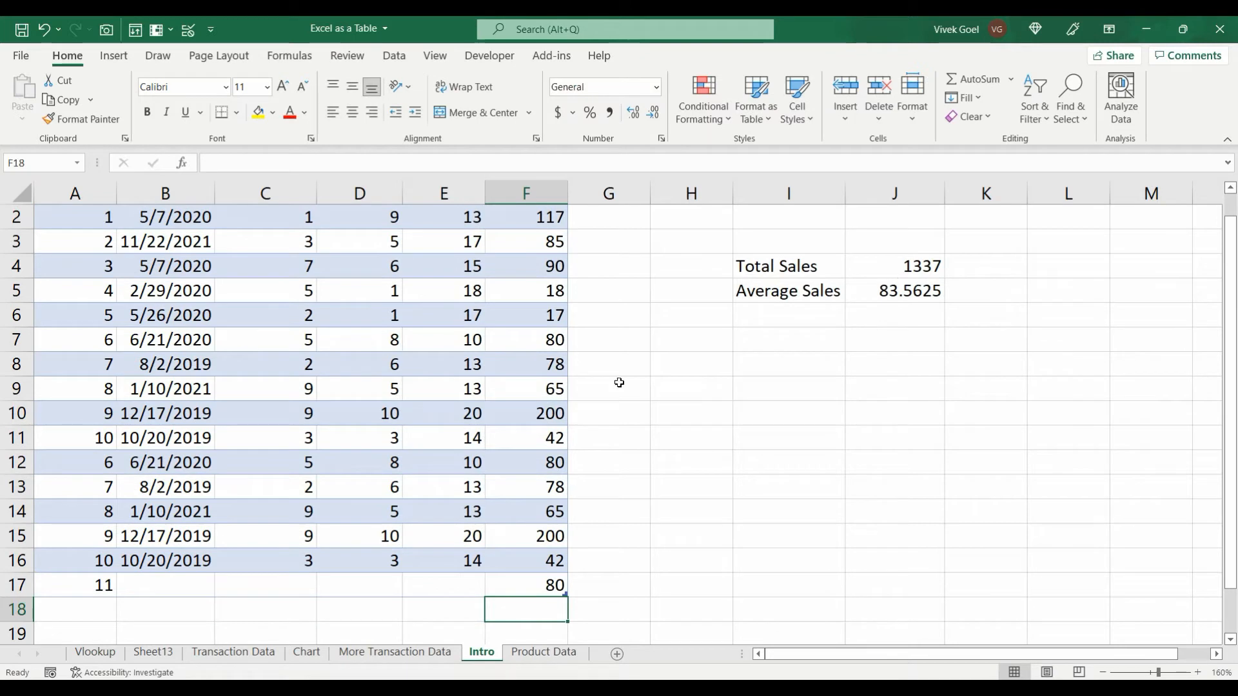
# Step: Review the product table on the Product Data sheet and the VLOOKUP formula in E2 of the Vlookup sheet
pyautogui.click(544, 652)
pyautogui.moveTo(452, 576); pyautogui.dragTo(95, 232)
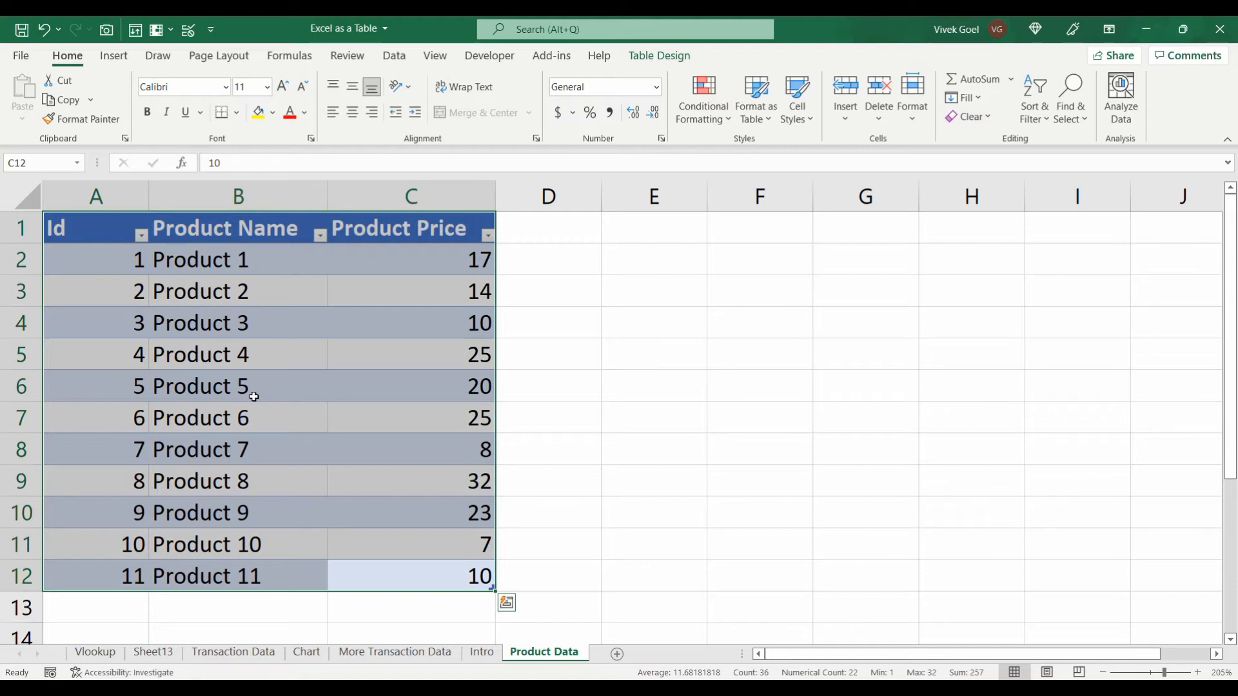
pyautogui.click(274, 481)
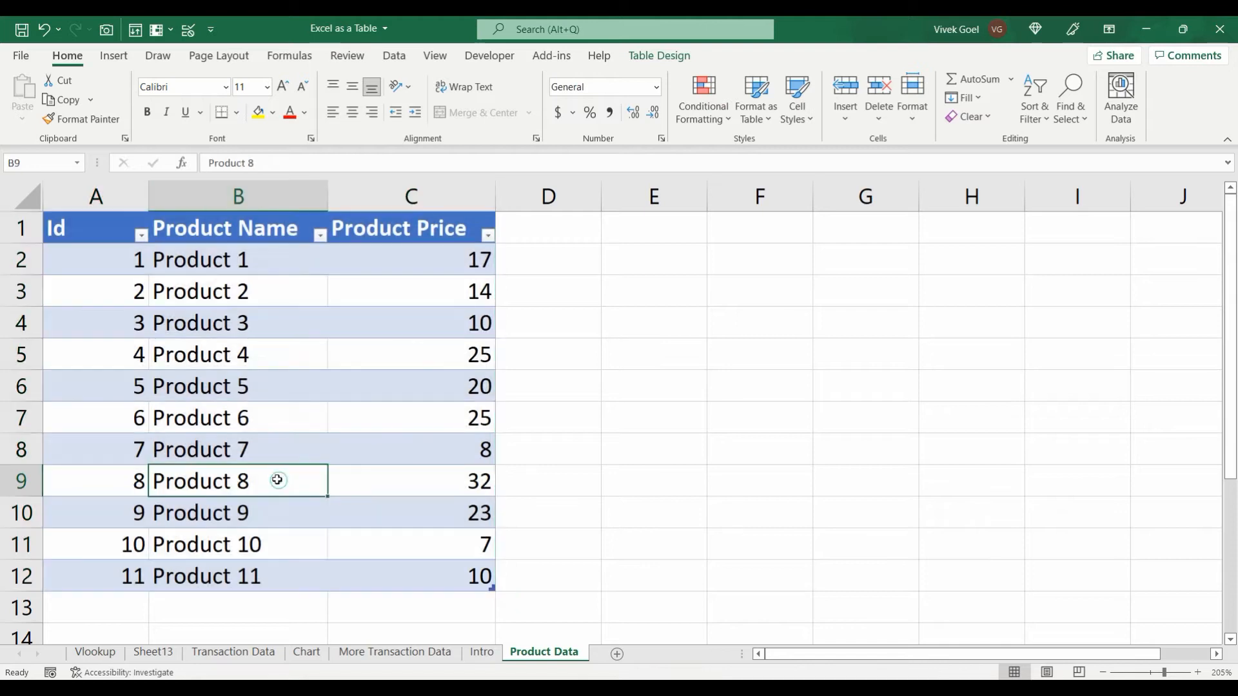
pyautogui.click(95, 652)
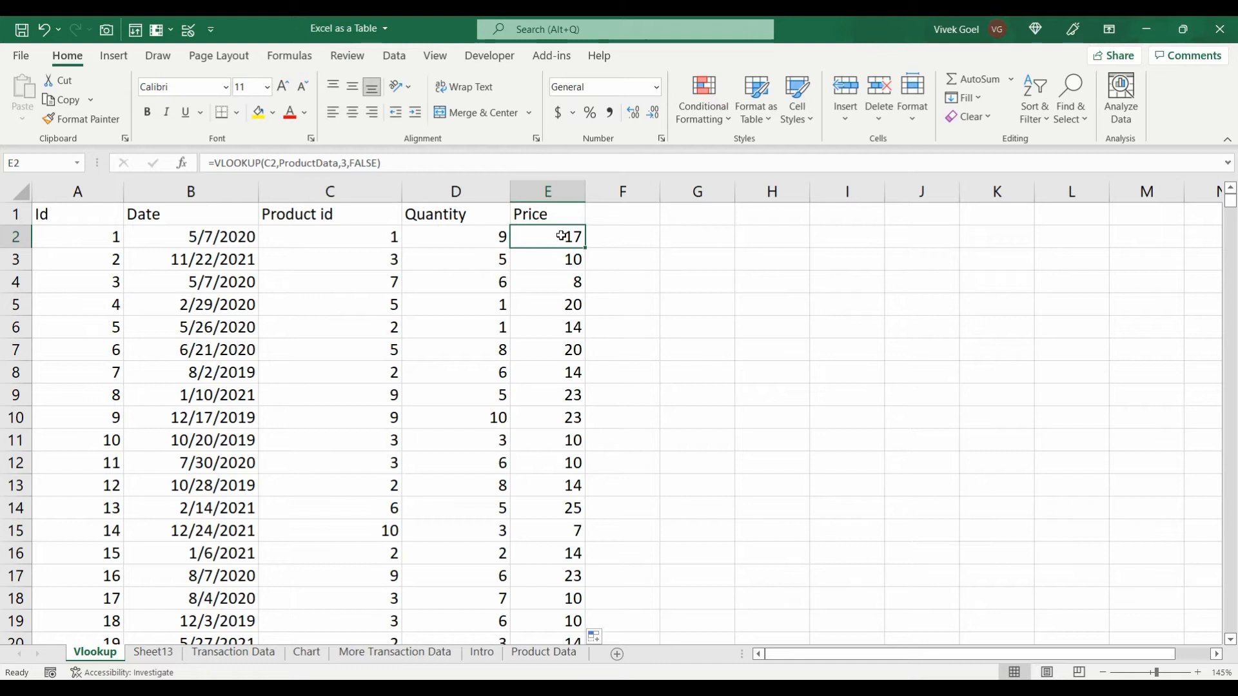
pyautogui.click(580, 238)
pyautogui.doubleClick(579, 238)
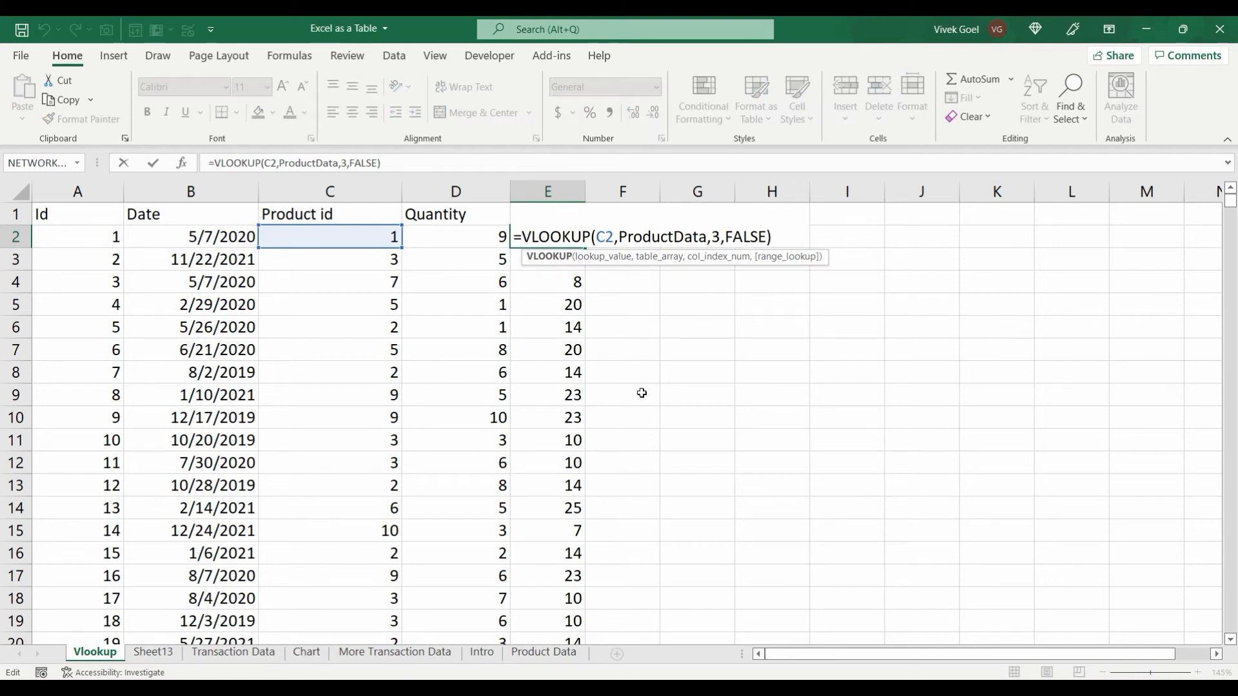
pyautogui.press('Escape')
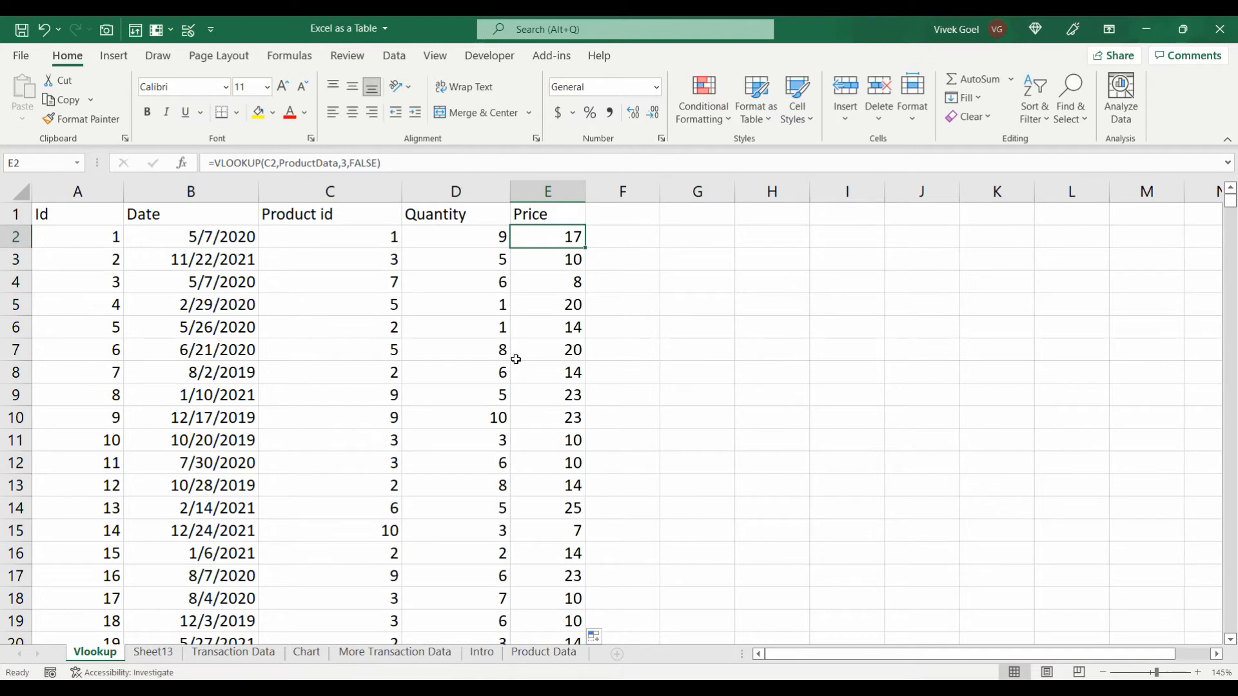
# Step: Convert the whole data range on the Transaction Data sheet into a table with headers
pyautogui.click(272, 647)
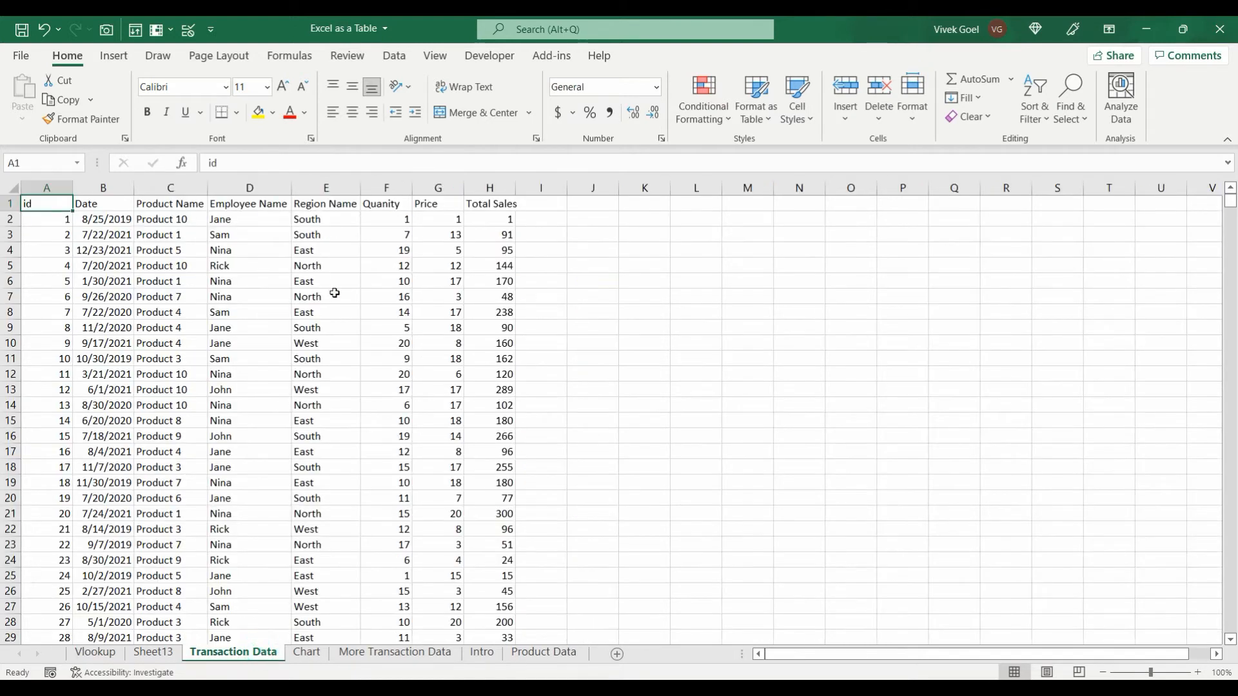
pyautogui.hotkey('ctrl', 'shift', 'End')
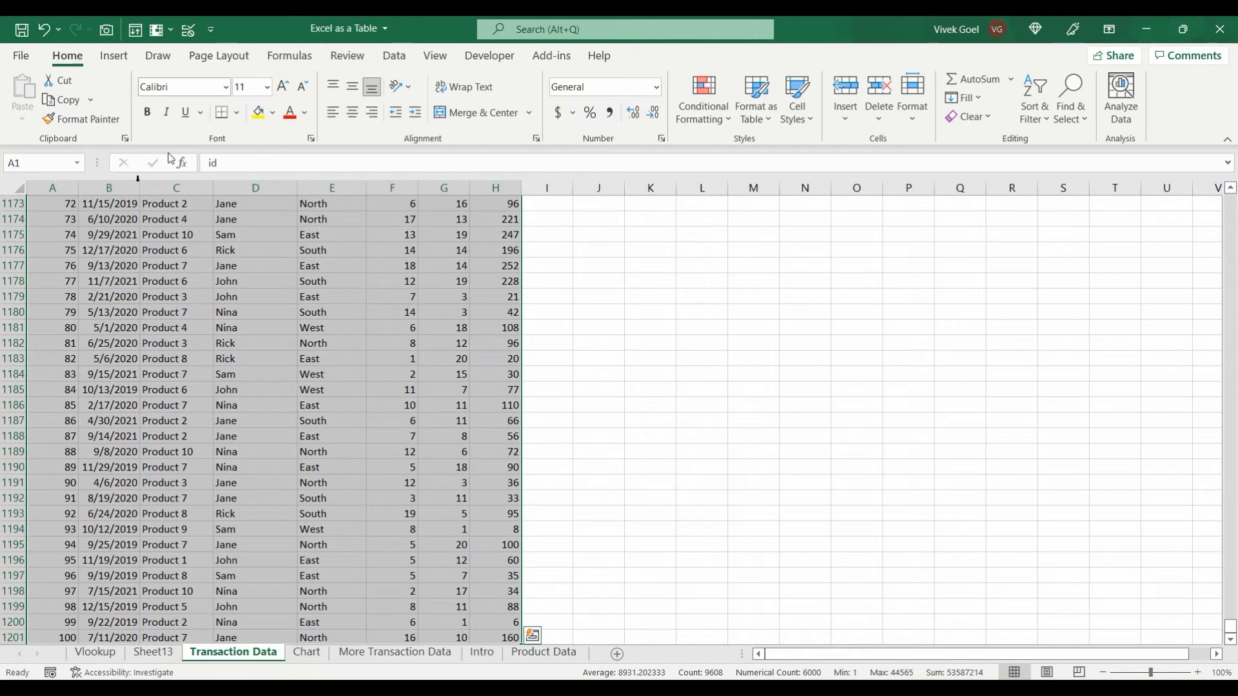
pyautogui.hotkey('ctrl', 't')
pyautogui.click(508, 287)
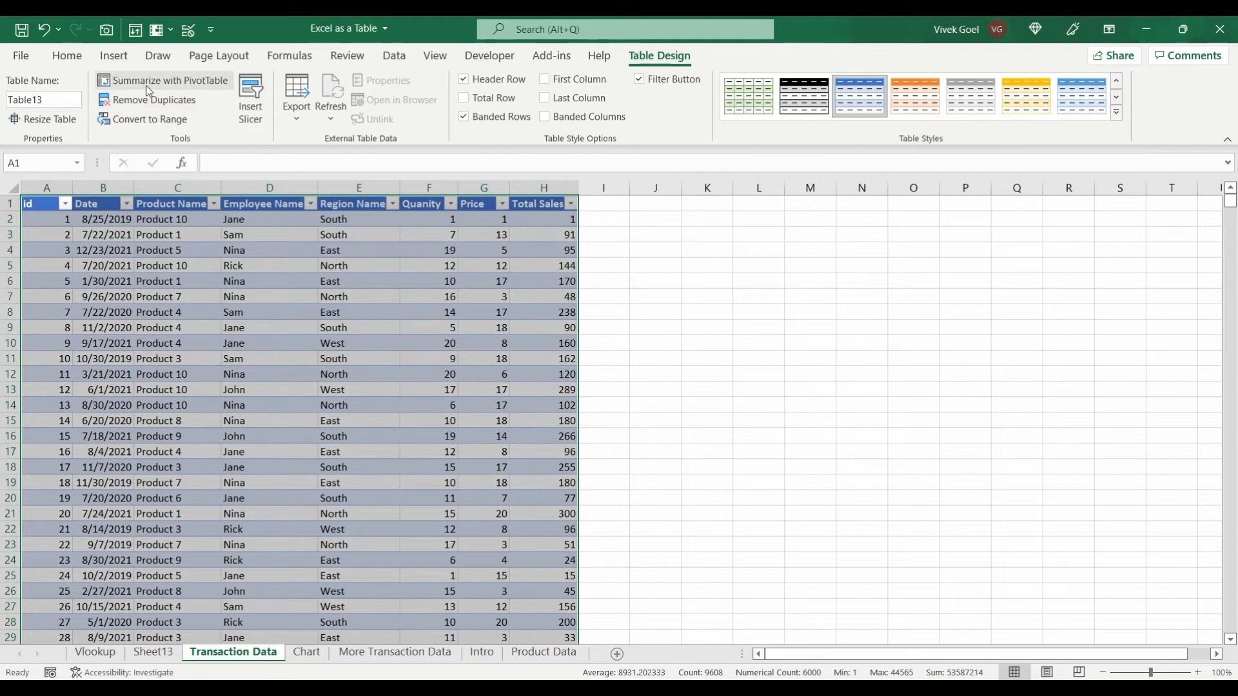
# Step: Summarize the transaction table with a PivotTable on a new worksheet, with Region Name as rows and the sum of Total Sales as values
pyautogui.click(148, 83)
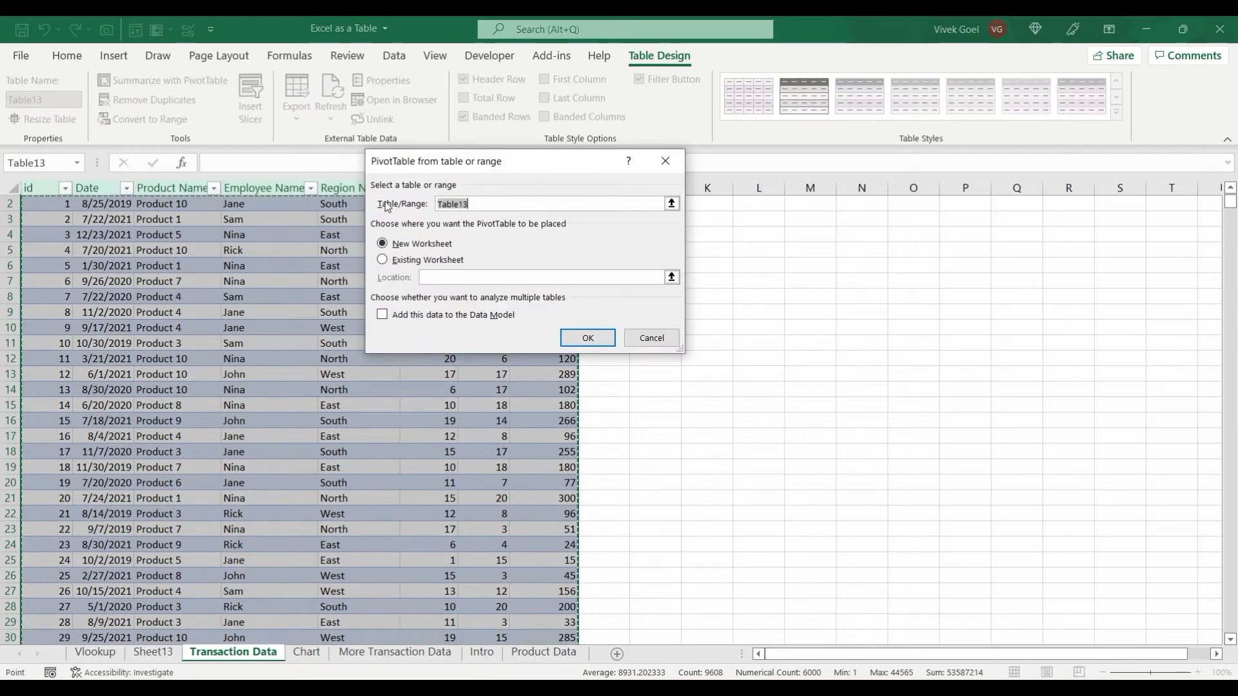
pyautogui.click(492, 201)
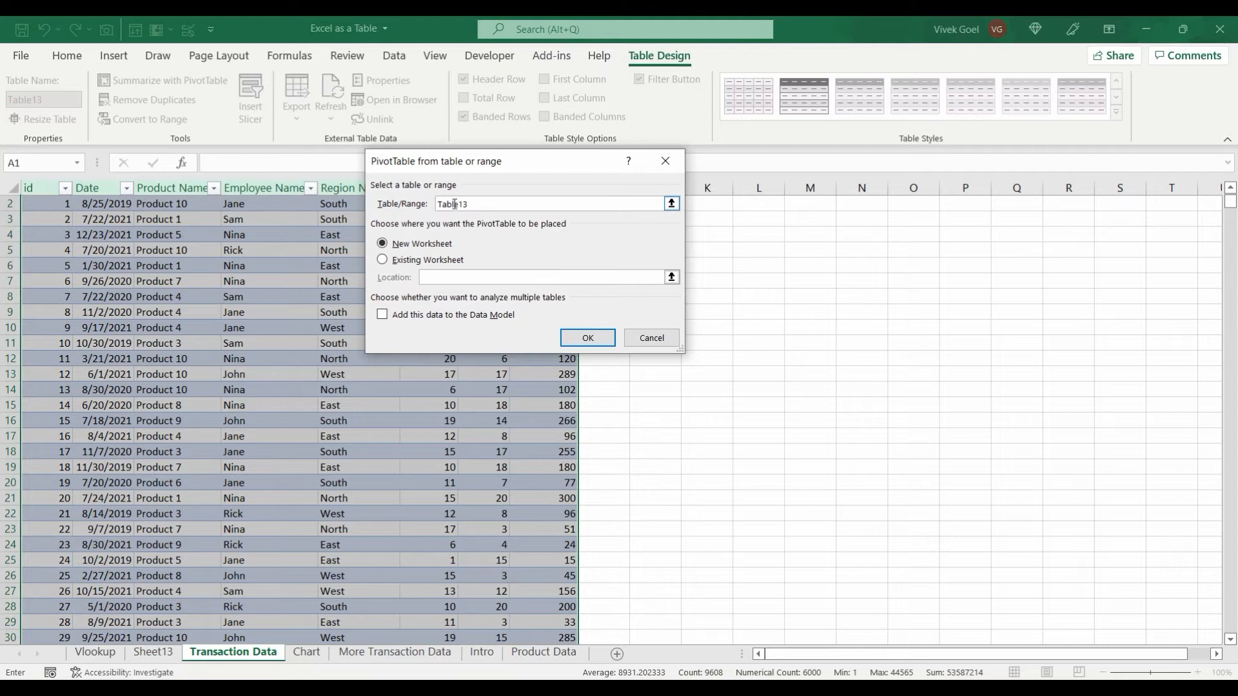
pyautogui.click(583, 338)
pyautogui.moveTo(998, 354); pyautogui.dragTo(1112, 480)
pyautogui.moveTo(1009, 401); pyautogui.dragTo(1126, 559)
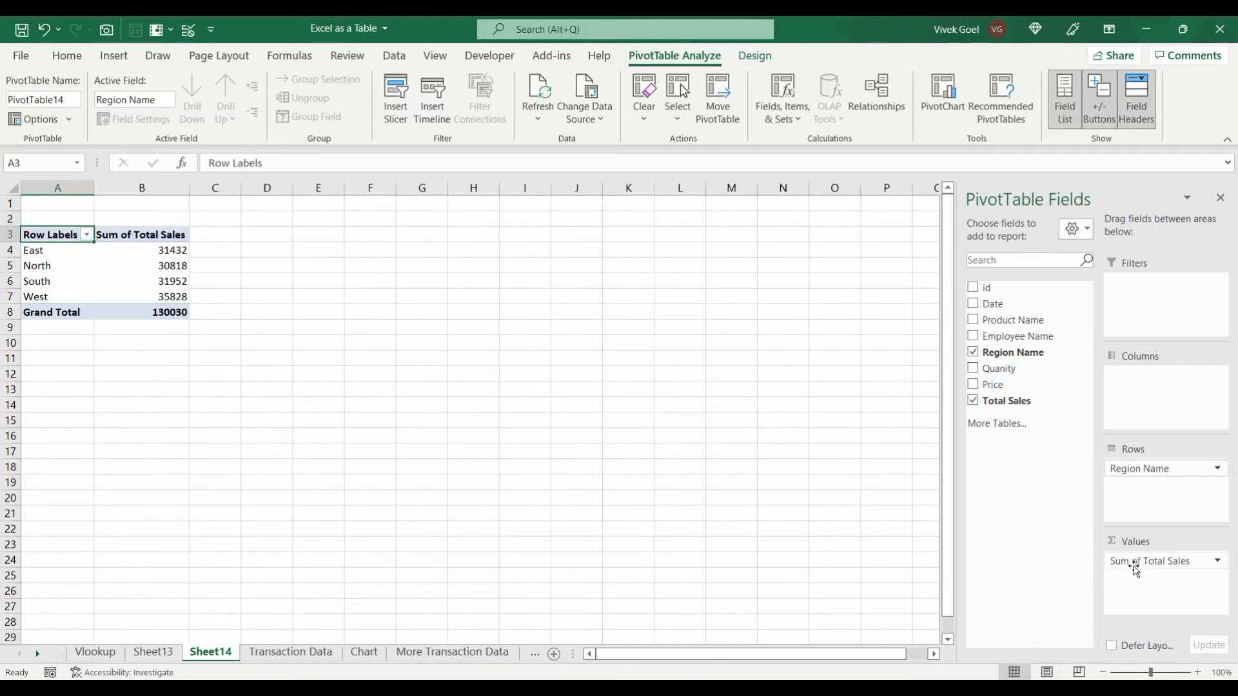
# Step: Refresh all PivotTables and data in the workbook
pyautogui.click(393, 56)
pyautogui.click(281, 116)
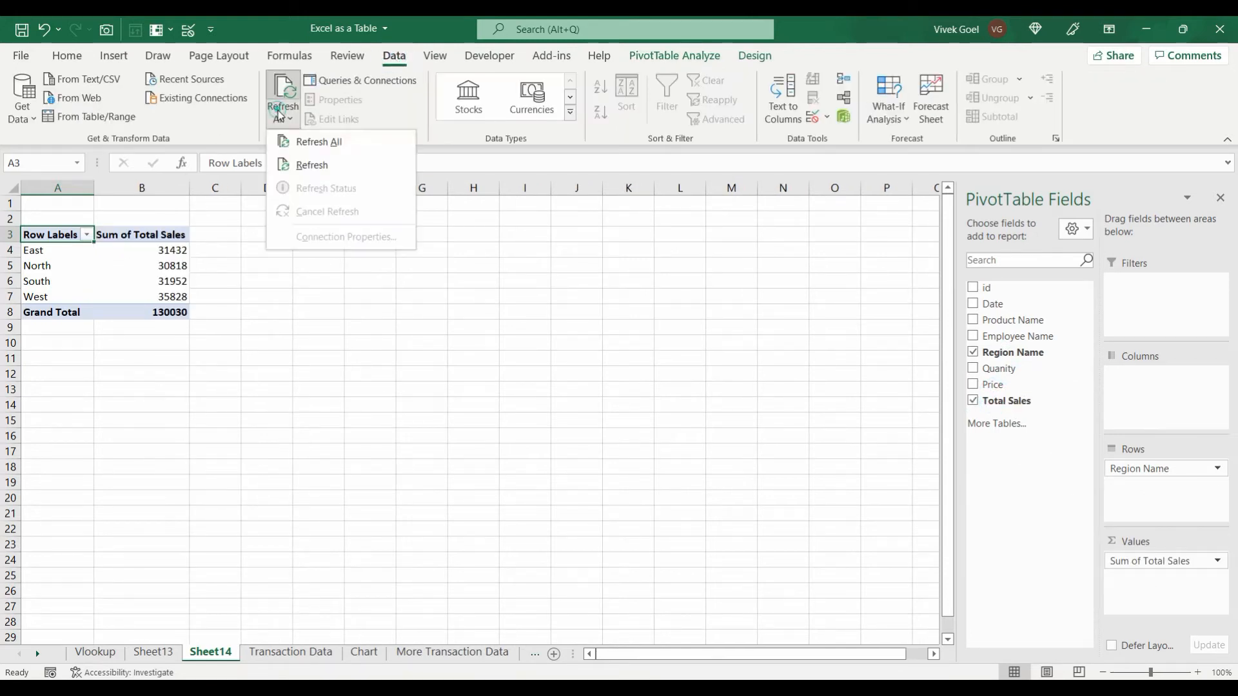
pyautogui.click(293, 139)
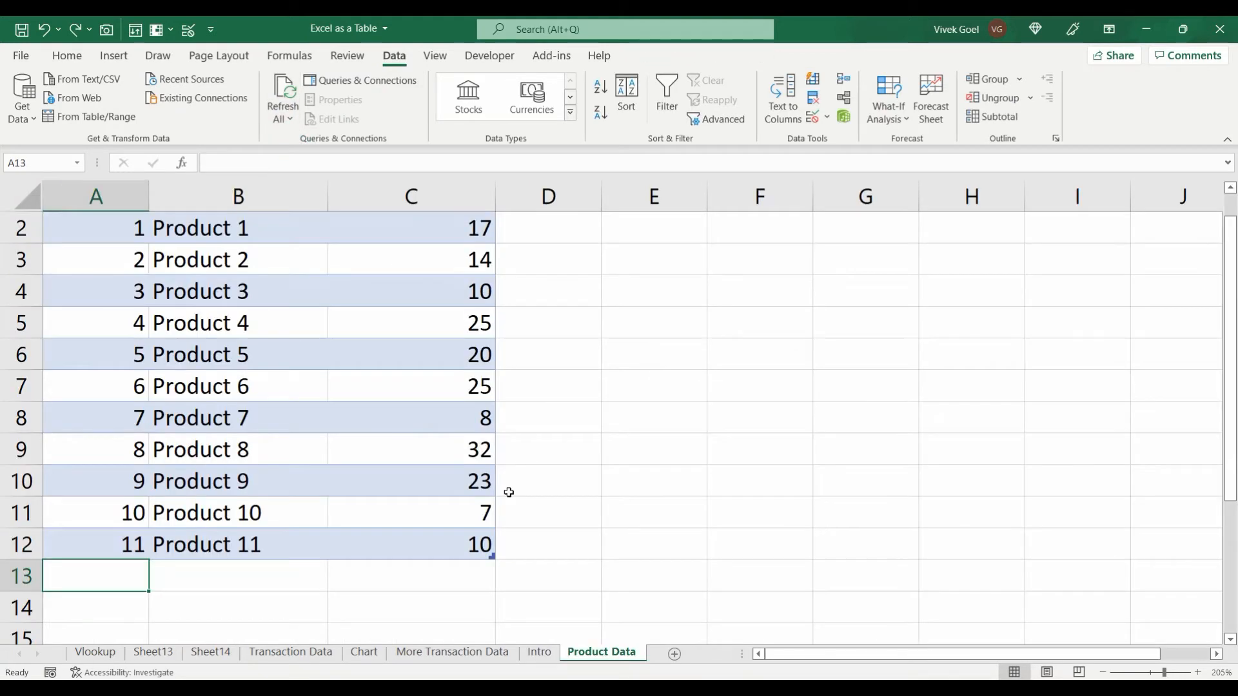
# Step: Add Ids 12, 13 and 14 in A13:A15 directly below the product table on the Product Data sheet
pyautogui.write('12')
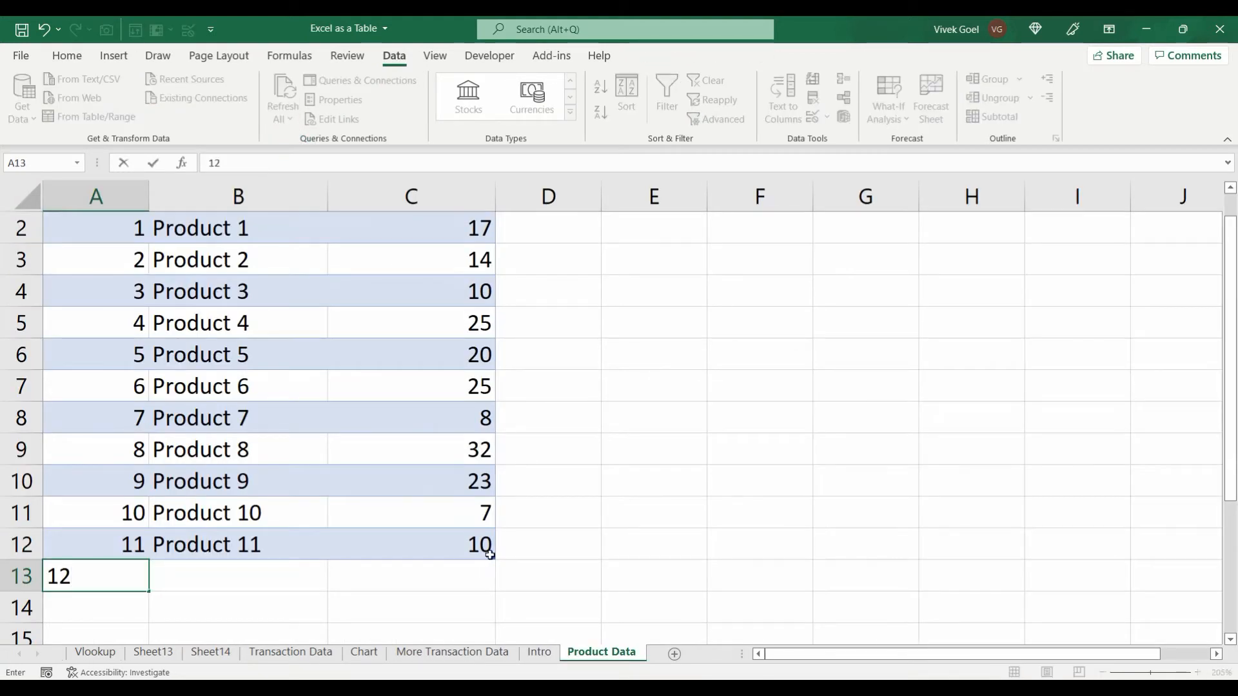
pyautogui.press('Return')
pyautogui.write('13')
pyautogui.press('Return')
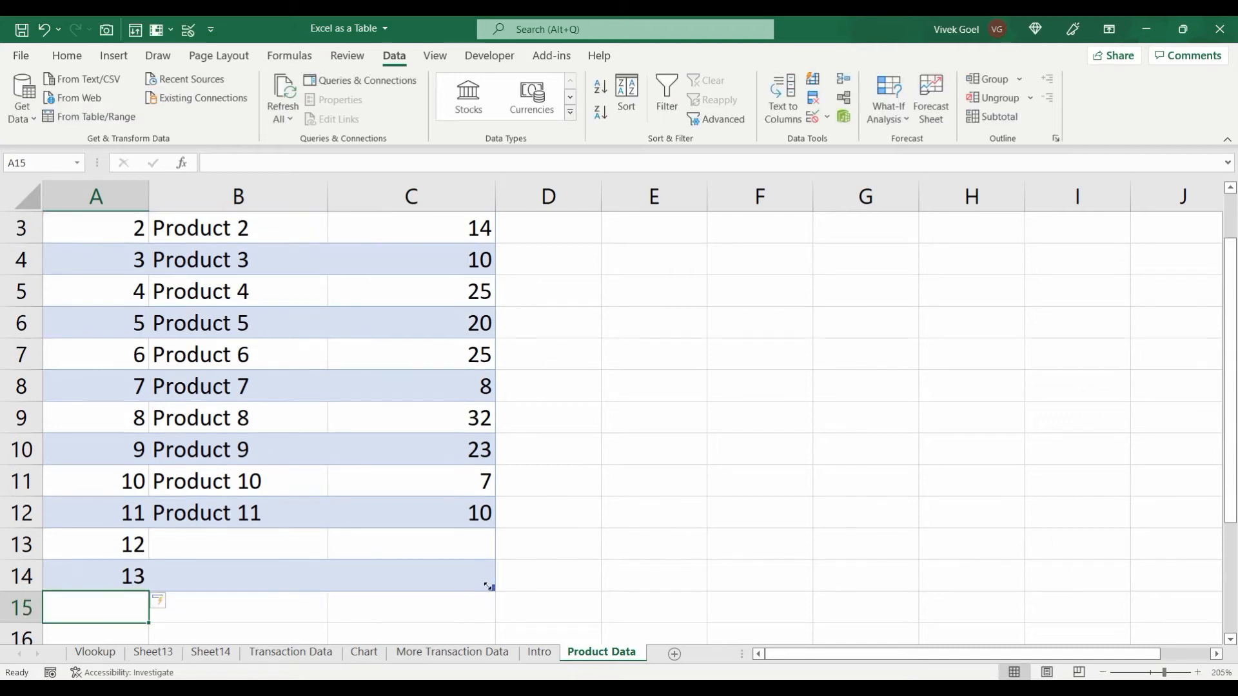
pyautogui.write('14')
pyautogui.press('Return')
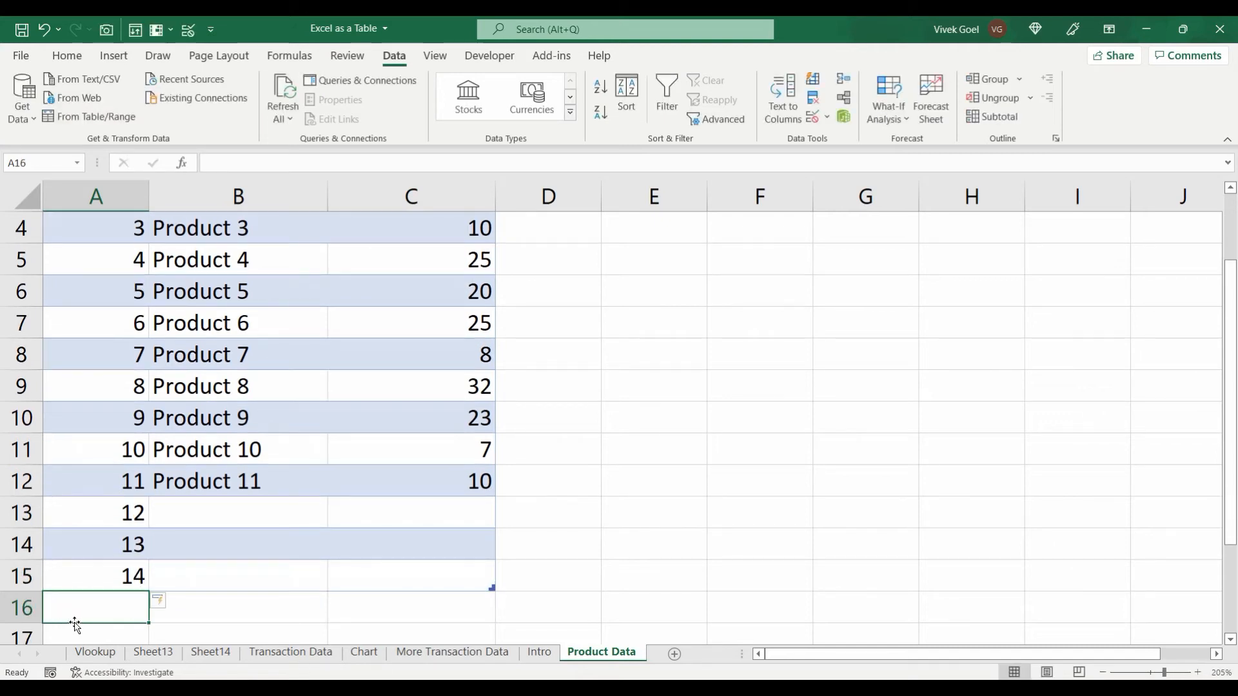
pyautogui.click(468, 588)
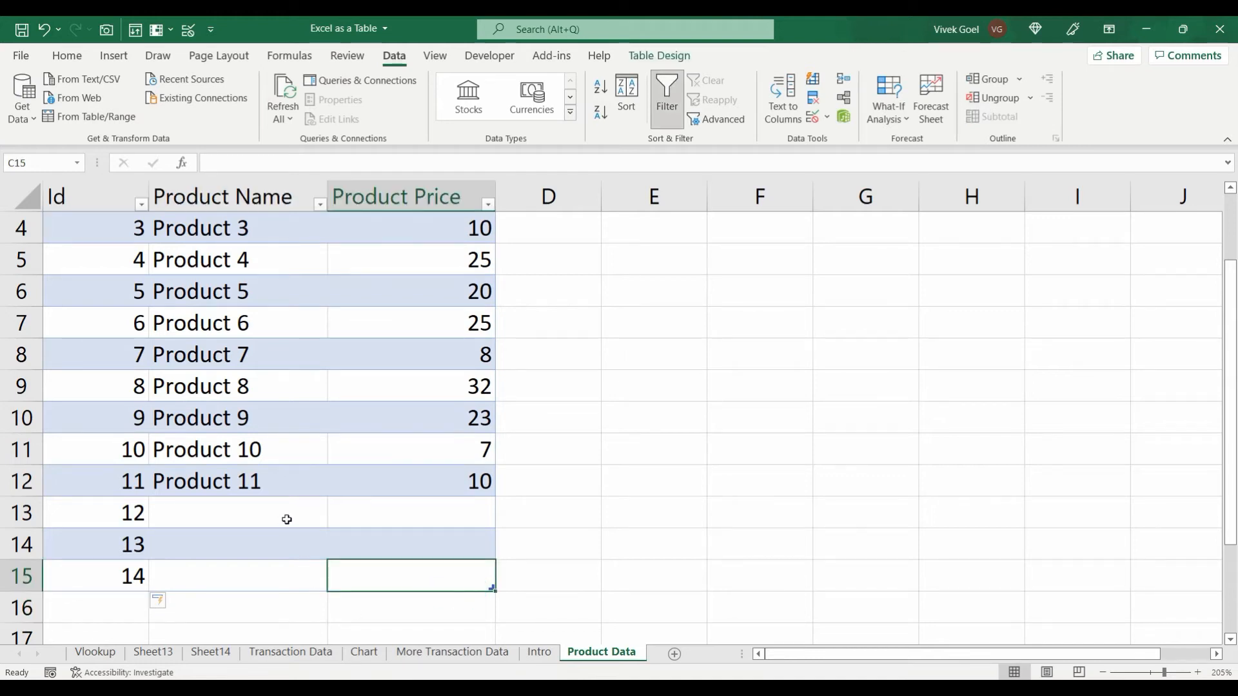
# Step: Undo the Id entries added below the product table and select the original table range
pyautogui.hotkey('ctrl', 'z')
pyautogui.hotkey('ctrl', 'z')
pyautogui.hotkey('ctrl', 'z')
pyautogui.hotkey('ctrl', 'z')
pyautogui.hotkey('ctrl', 'z')
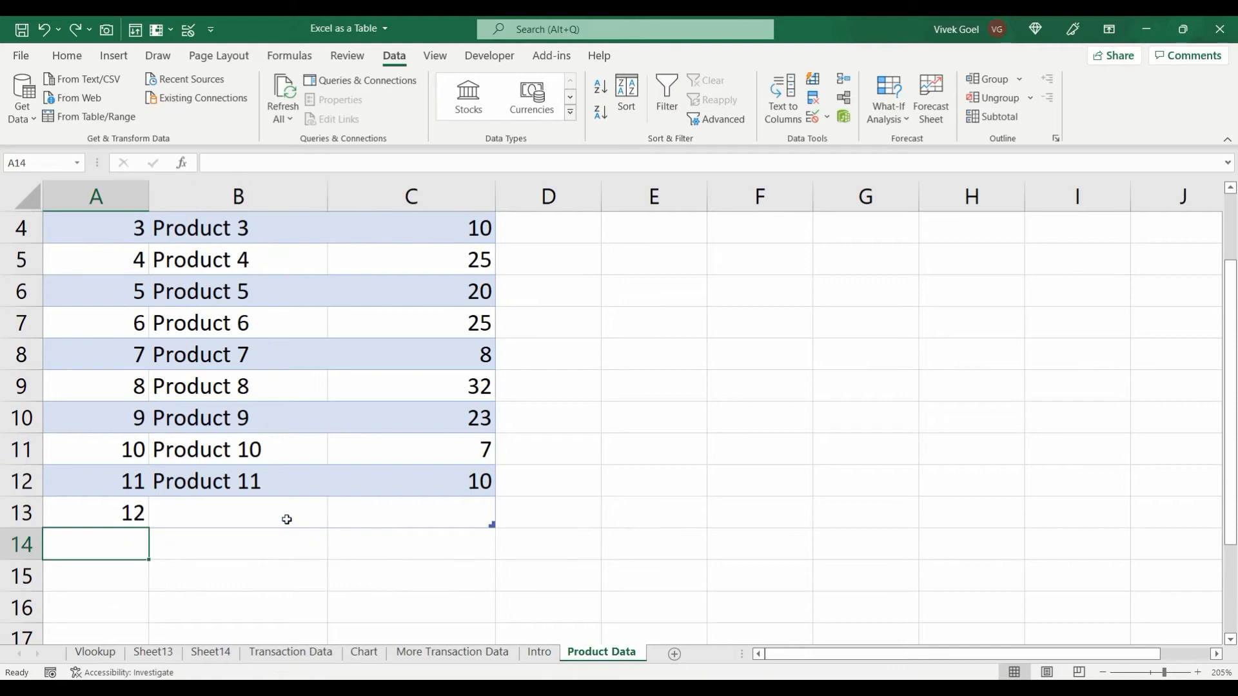
pyautogui.hotkey('ctrl', 'z')
pyautogui.moveTo(437, 490); pyautogui.dragTo(119, 166)
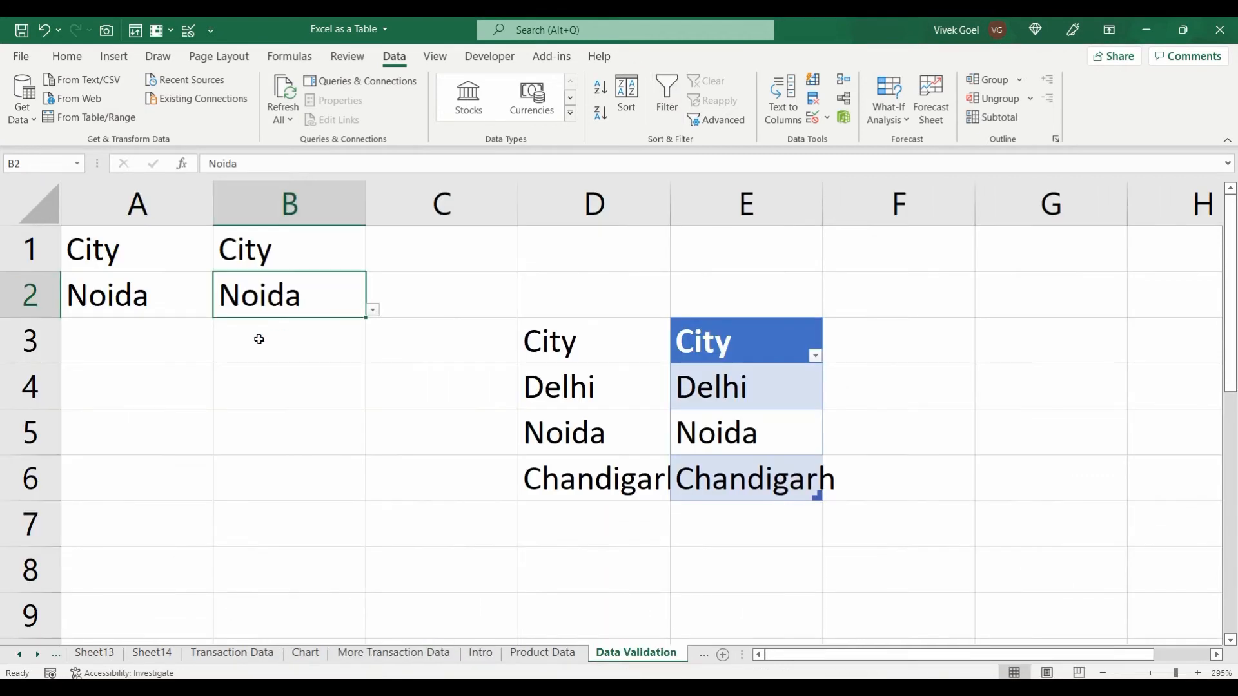
# Step: Compare the City dropdown cells A2 and B2 with the City table in column E on the Data Validation sheet
pyautogui.click(186, 299)
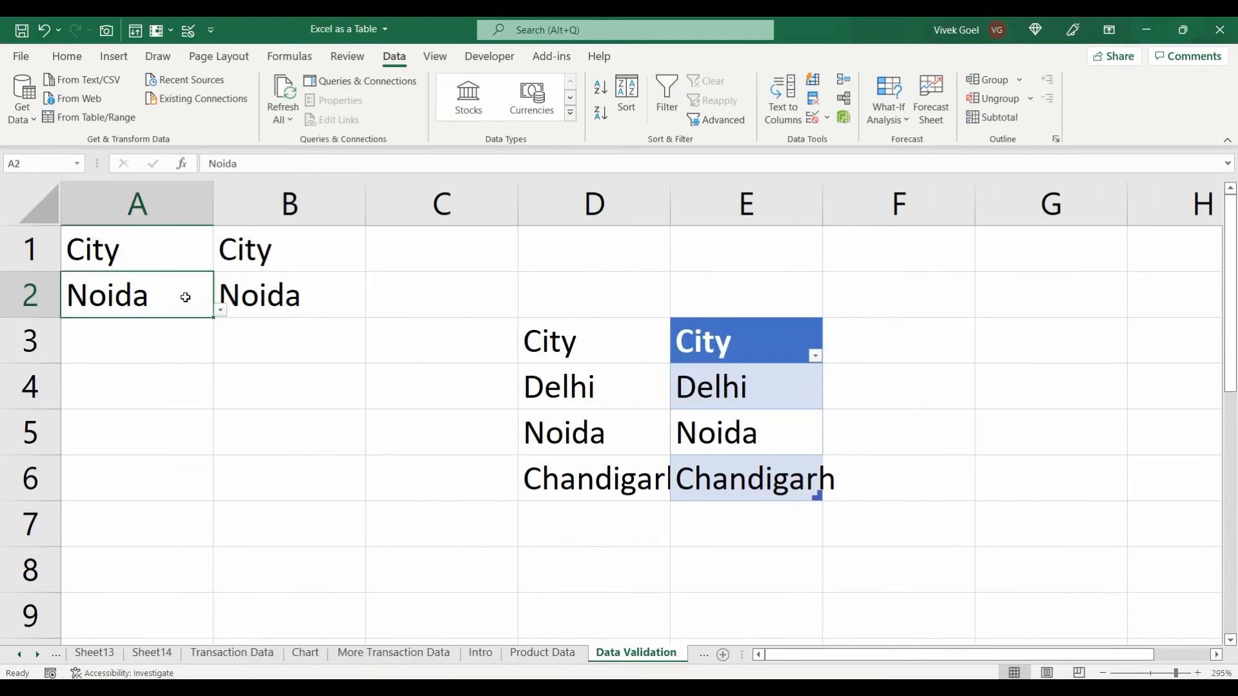
pyautogui.click(271, 291)
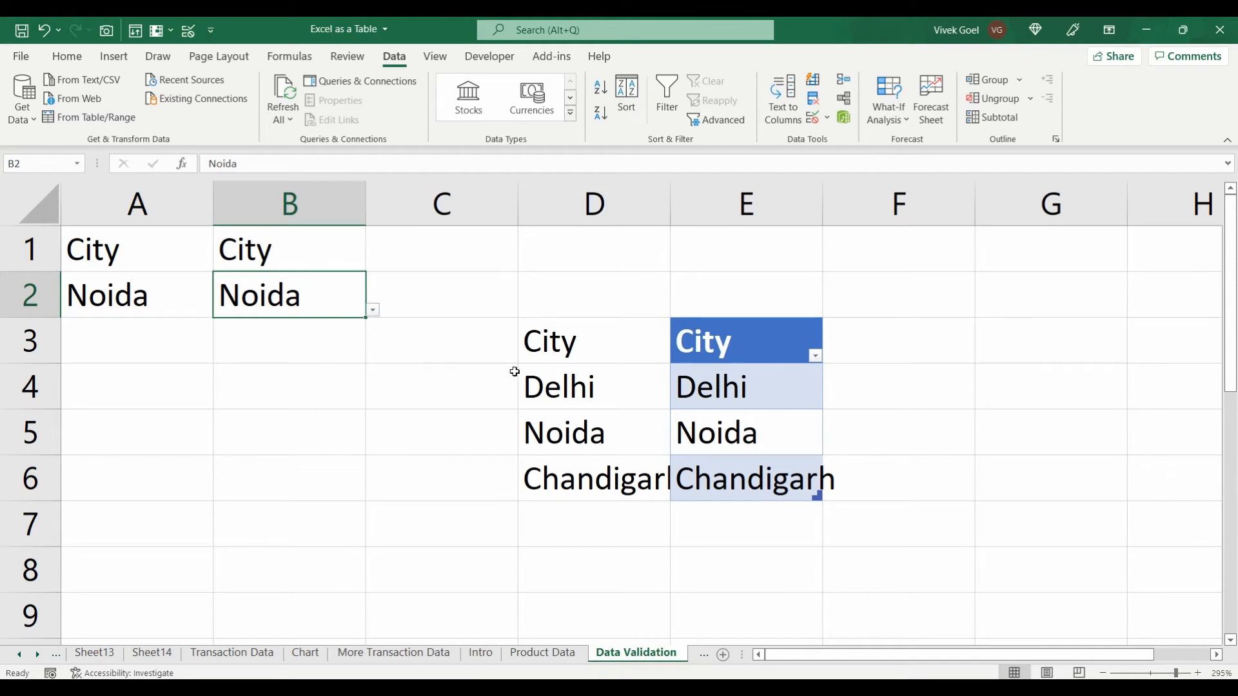
pyautogui.moveTo(682, 370); pyautogui.dragTo(706, 472)
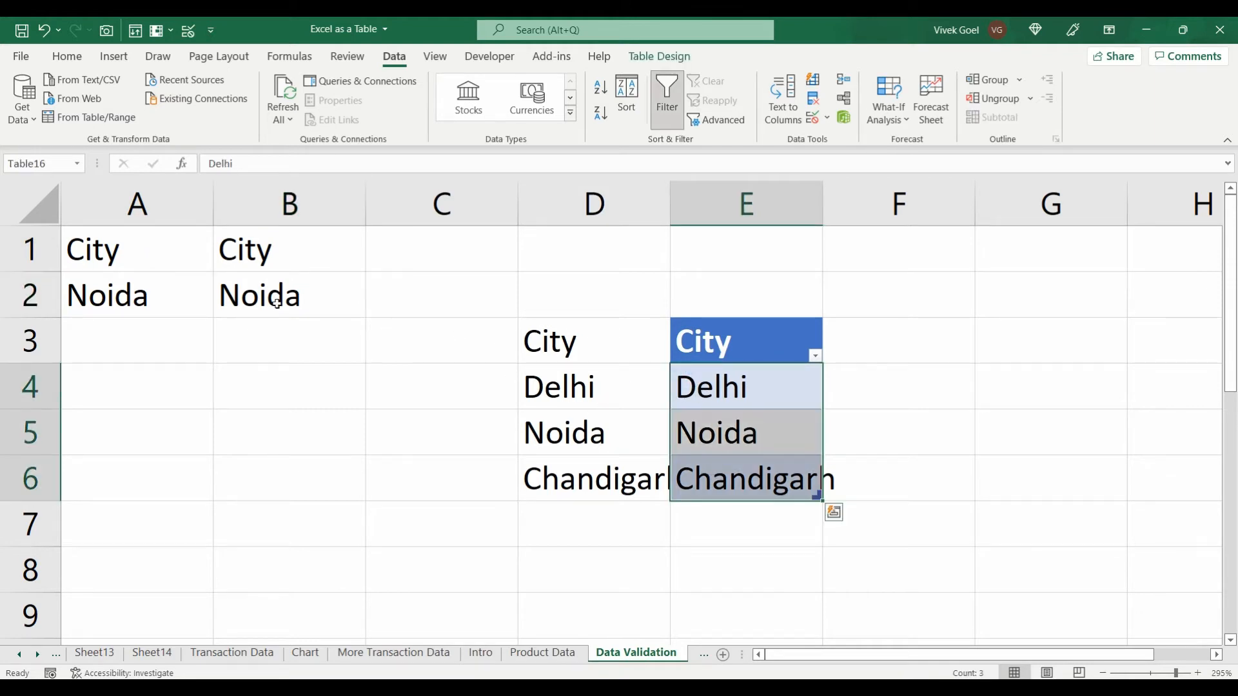
pyautogui.click(156, 277)
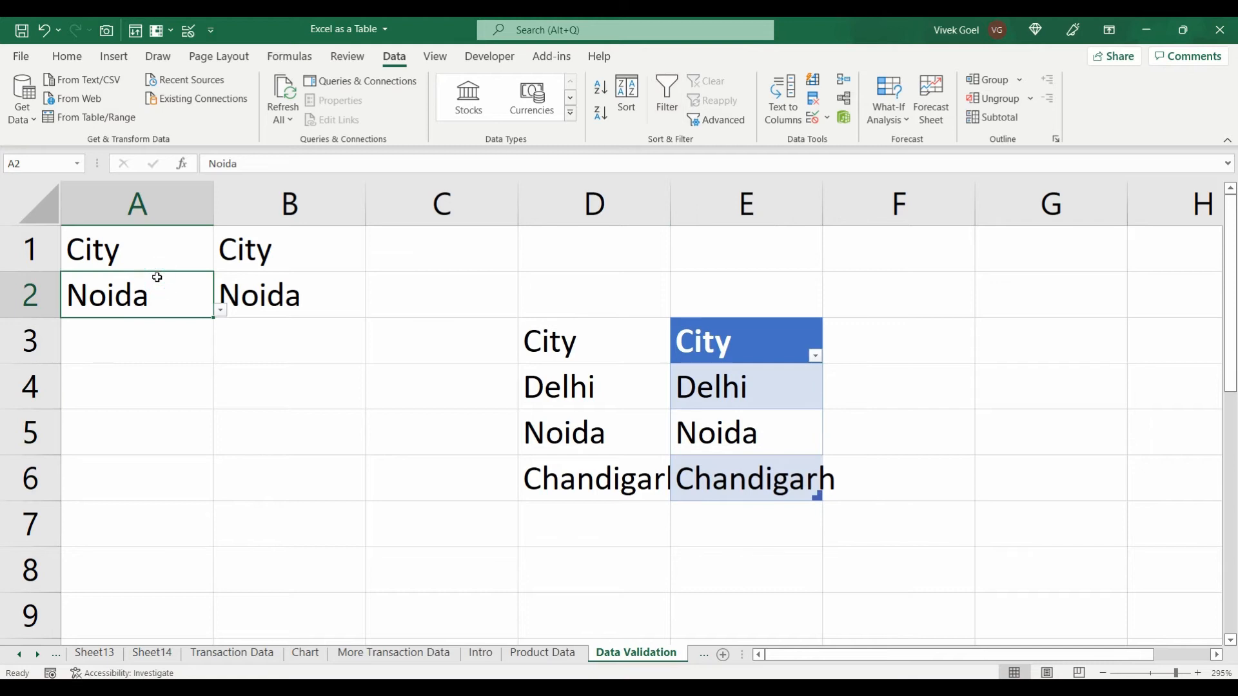
# Step: Inspect the plain City range D4:D6 and the data validation settings of cell A2
pyautogui.moveTo(548, 356); pyautogui.dragTo(668, 477)
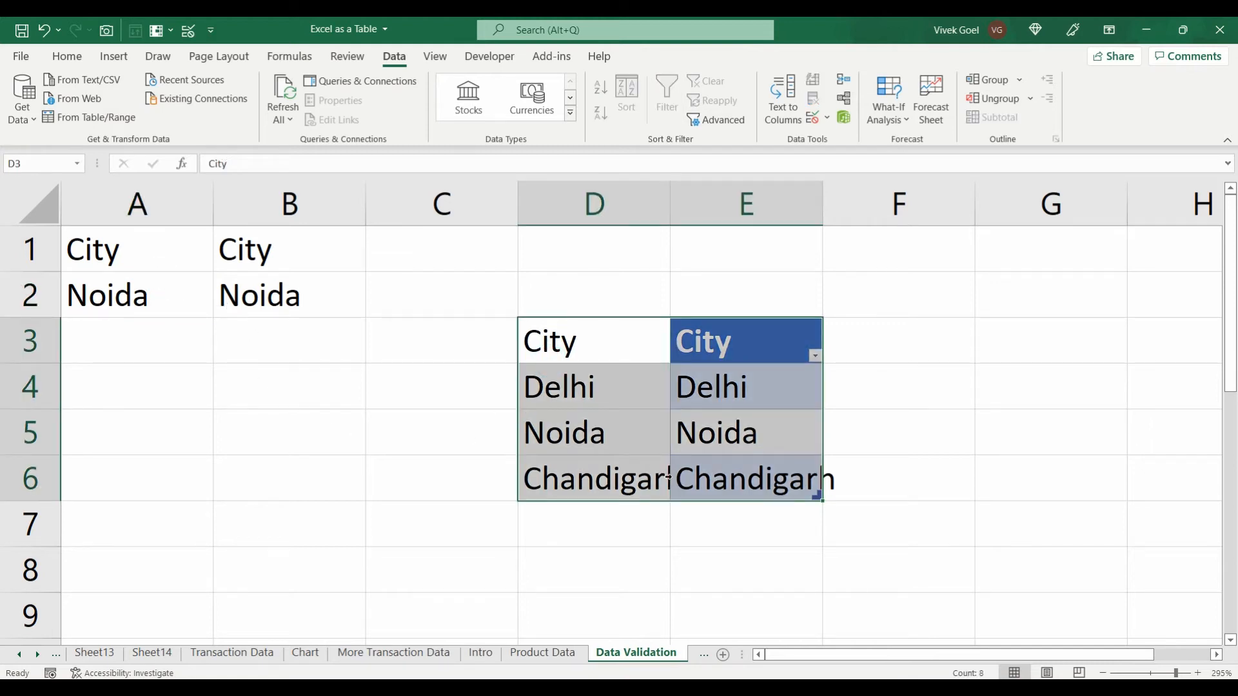
pyautogui.click(596, 399)
pyautogui.click(157, 288)
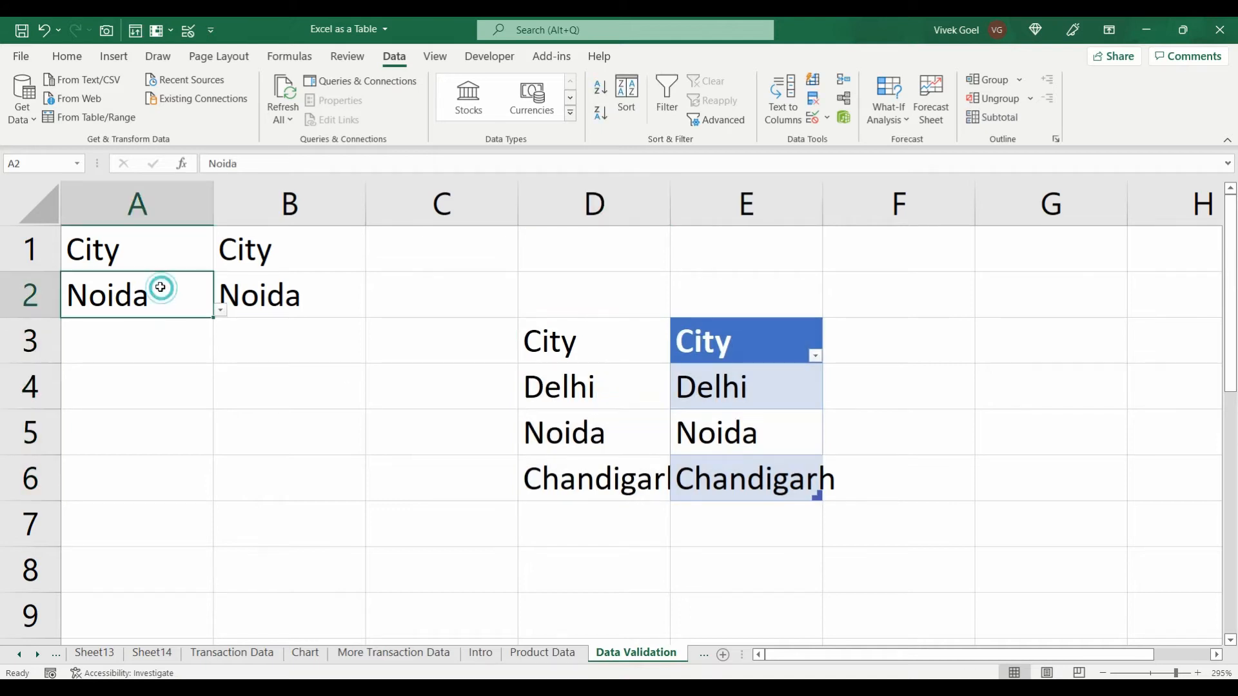
pyautogui.moveTo(573, 398); pyautogui.dragTo(580, 477)
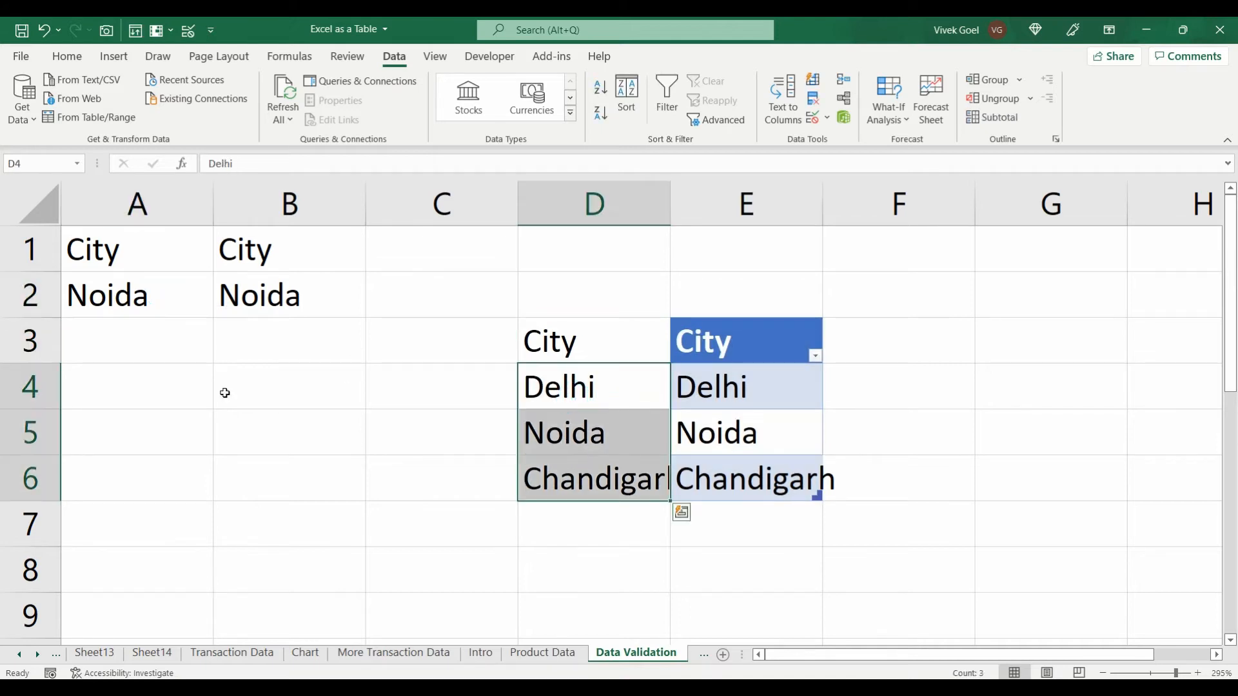
pyautogui.click(121, 303)
pyautogui.click(812, 118)
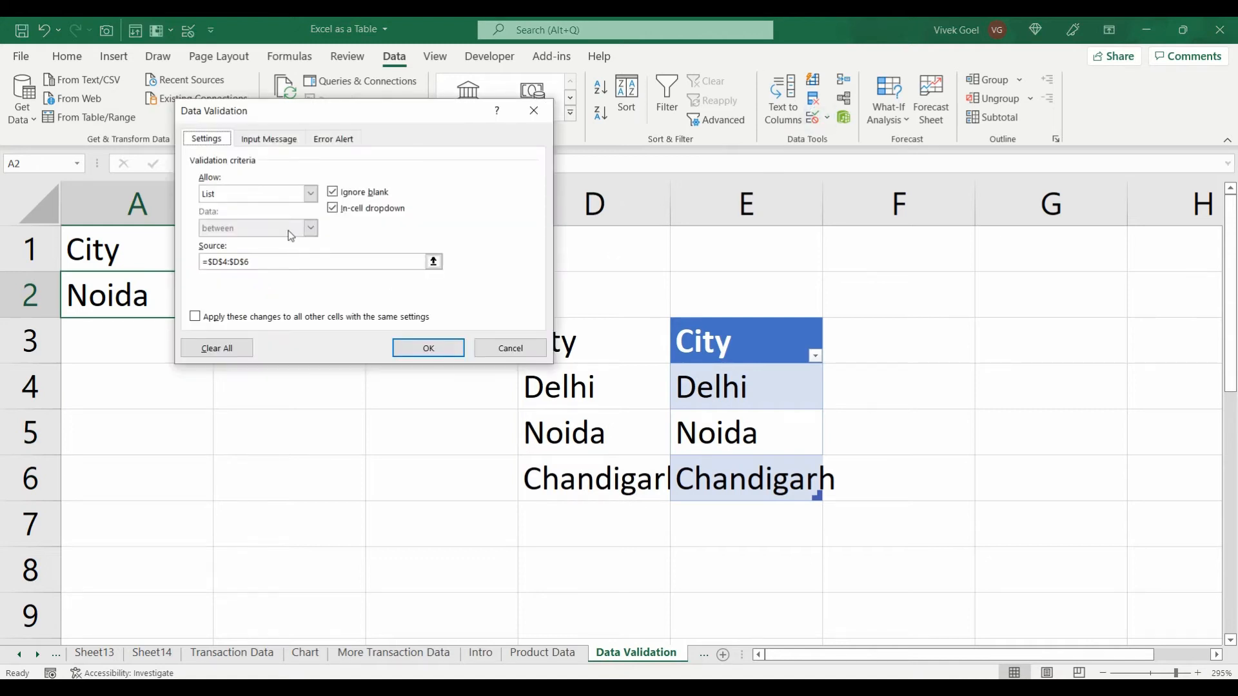
pyautogui.click(490, 348)
# Step: Inspect the data validation settings of cell B2 and compare them with City table cells E4:E6
pyautogui.click(251, 274)
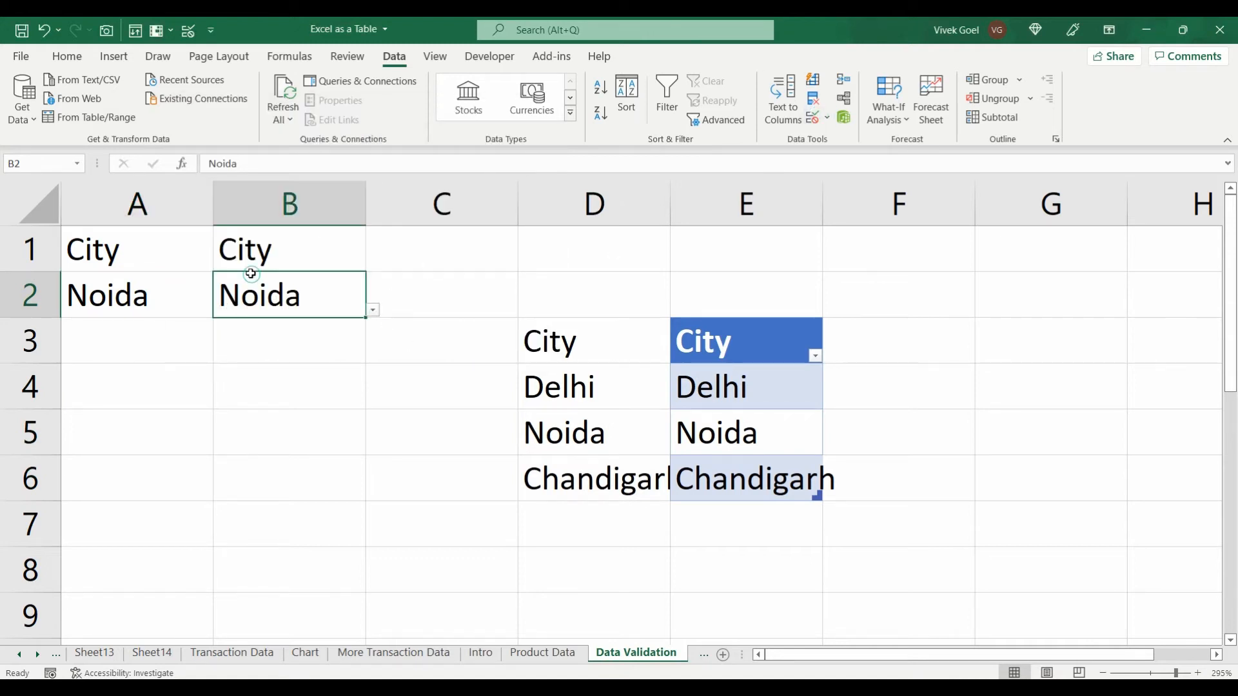
pyautogui.click(813, 117)
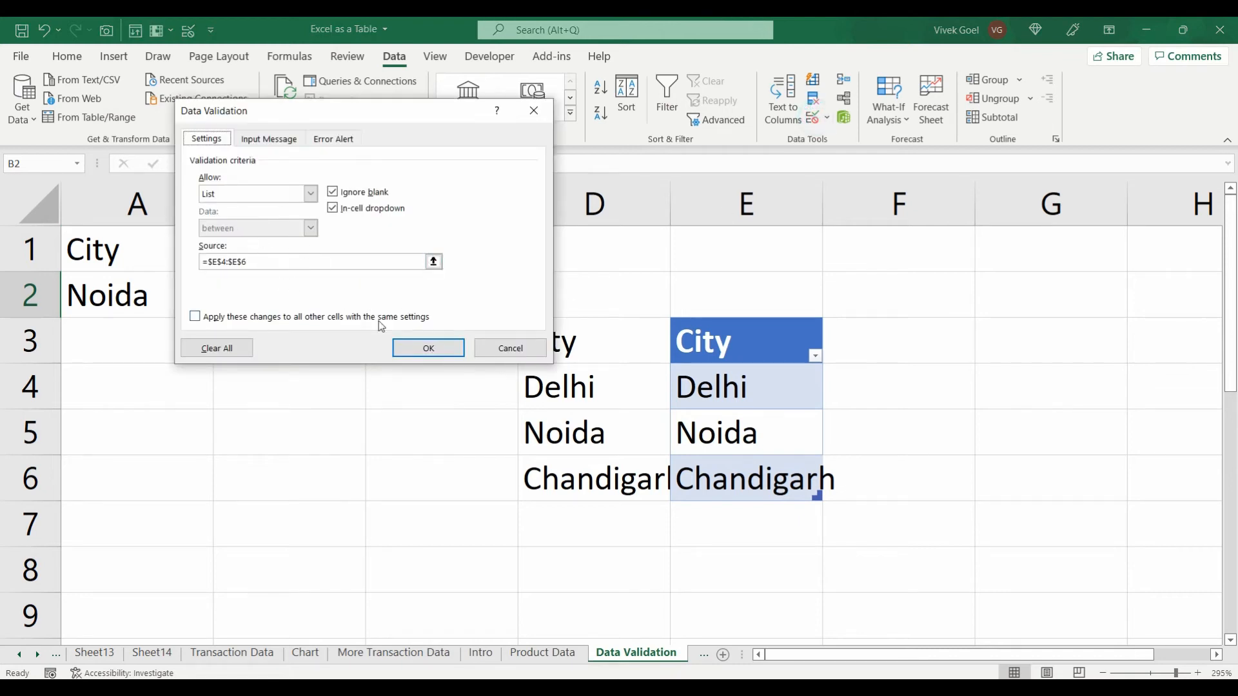
pyautogui.click(506, 345)
pyautogui.moveTo(549, 391); pyautogui.dragTo(566, 473)
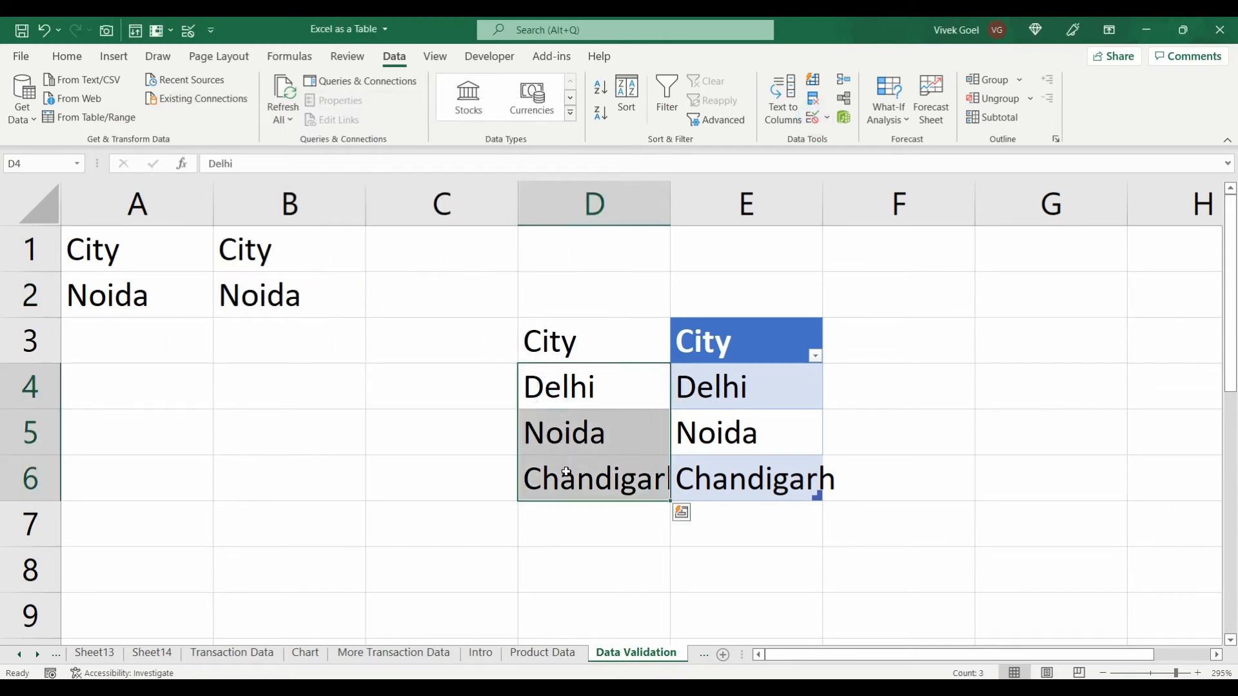
pyautogui.click(307, 283)
pyautogui.moveTo(699, 380); pyautogui.dragTo(713, 464)
# Step: Enter Gurugram in D7 below the plain City range and copy it to E7 below the City table
pyautogui.click(586, 515)
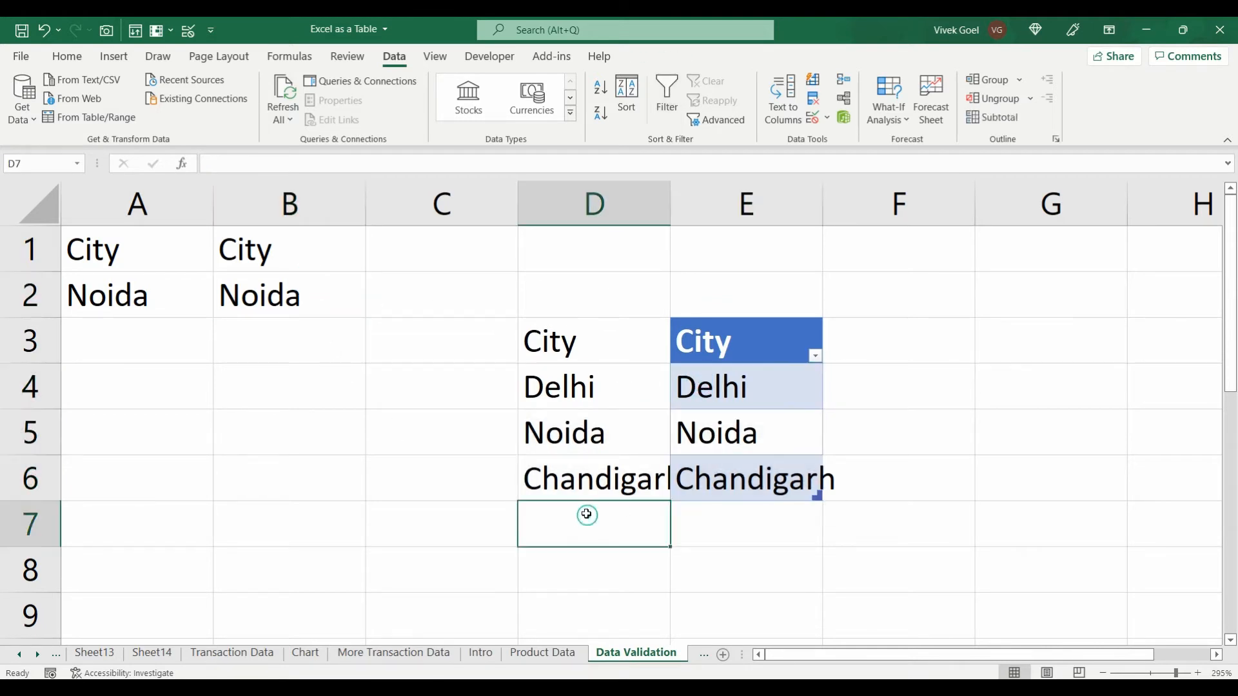
pyautogui.write('Gurugram')
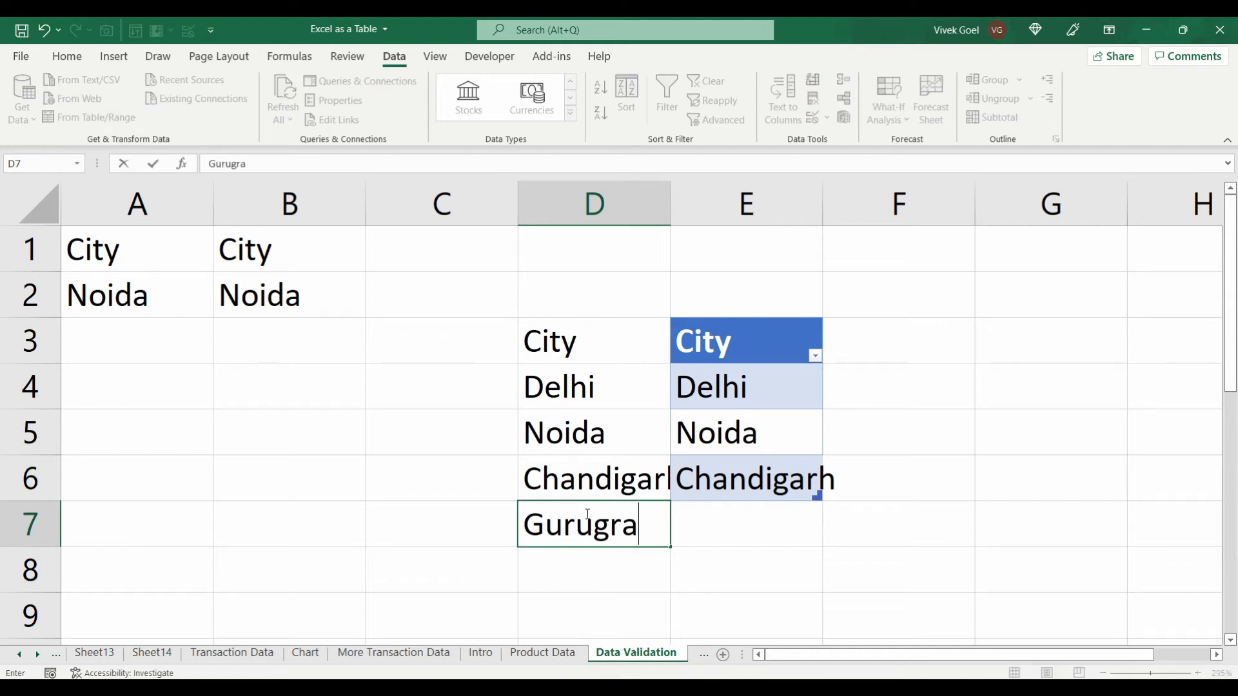
pyautogui.hotkey('ctrl', 'Return')
pyautogui.hotkey('ctrl', 'c')
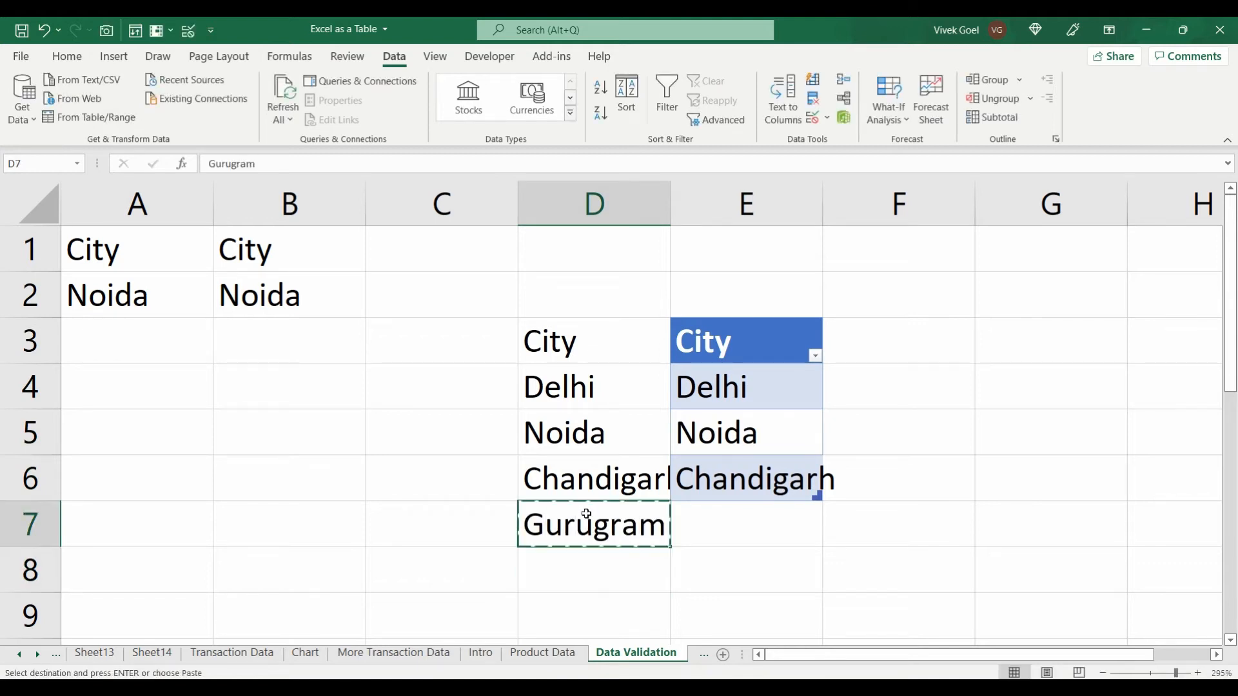
pyautogui.press('Right')
pyautogui.hotkey('ctrl', 'v')
pyautogui.press('Escape')
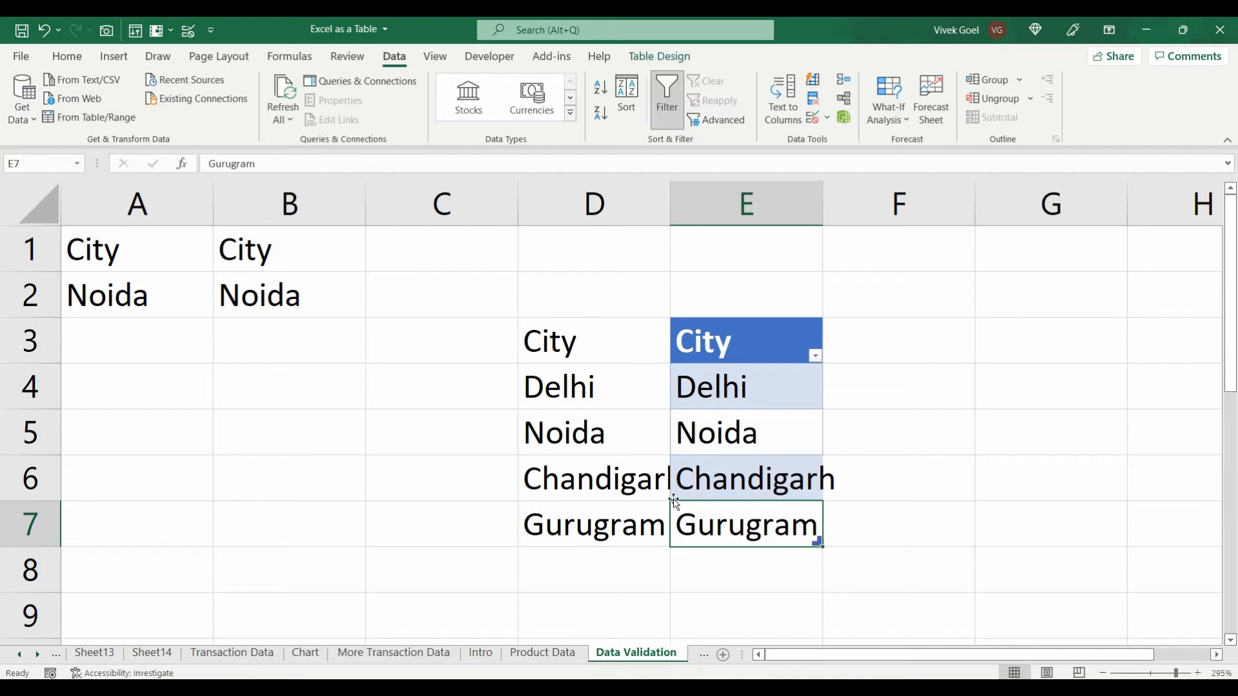
# Step: Check the city choices in A2's dropdown, and choose Gurugram from the dropdown in B2
pyautogui.click(631, 535)
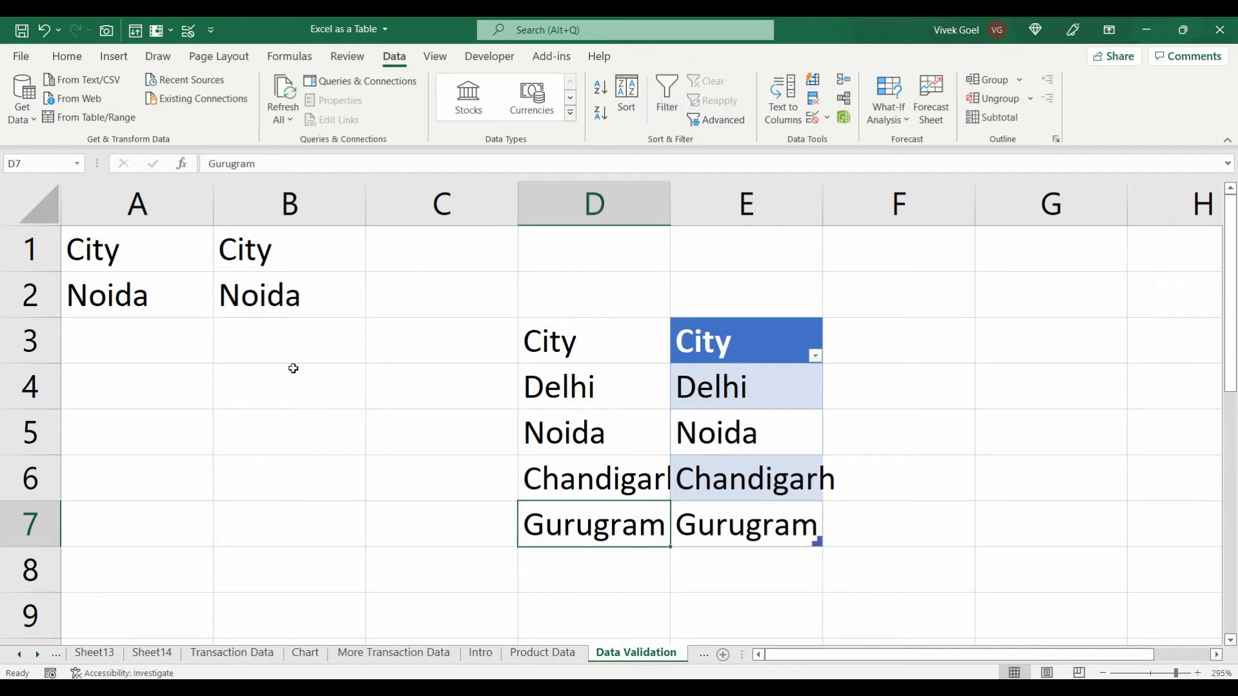
pyautogui.click(205, 303)
pyautogui.click(220, 309)
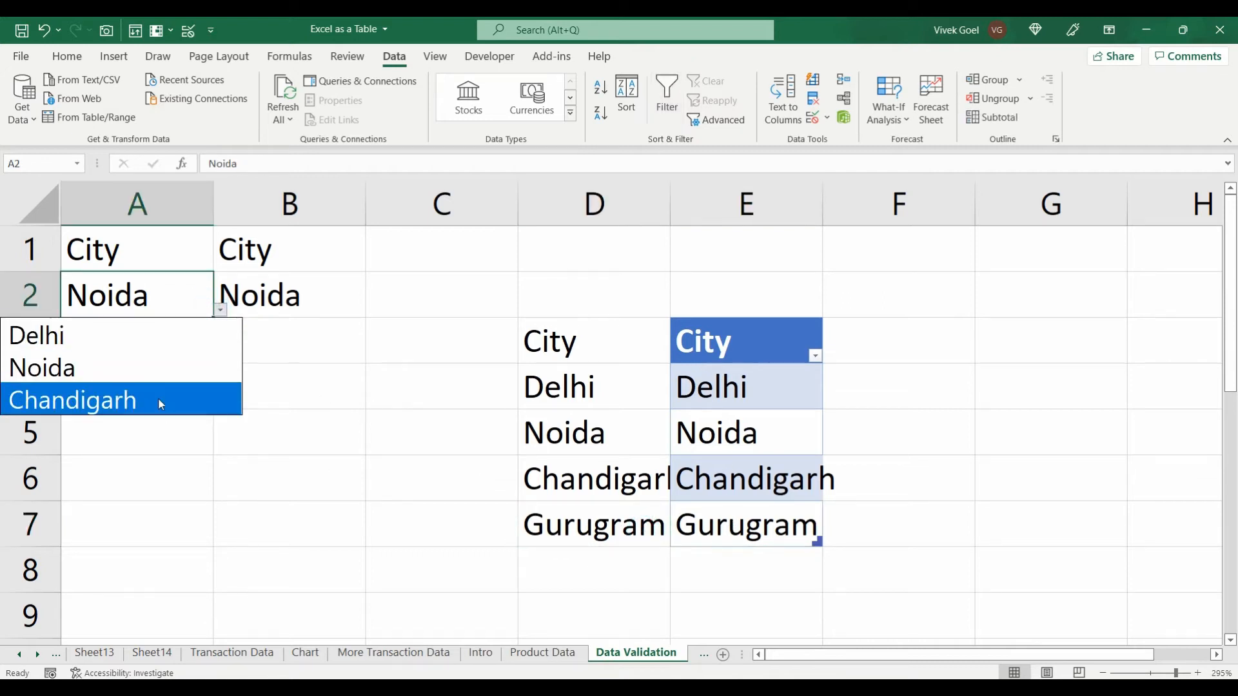
pyautogui.press('Escape')
pyautogui.click(317, 301)
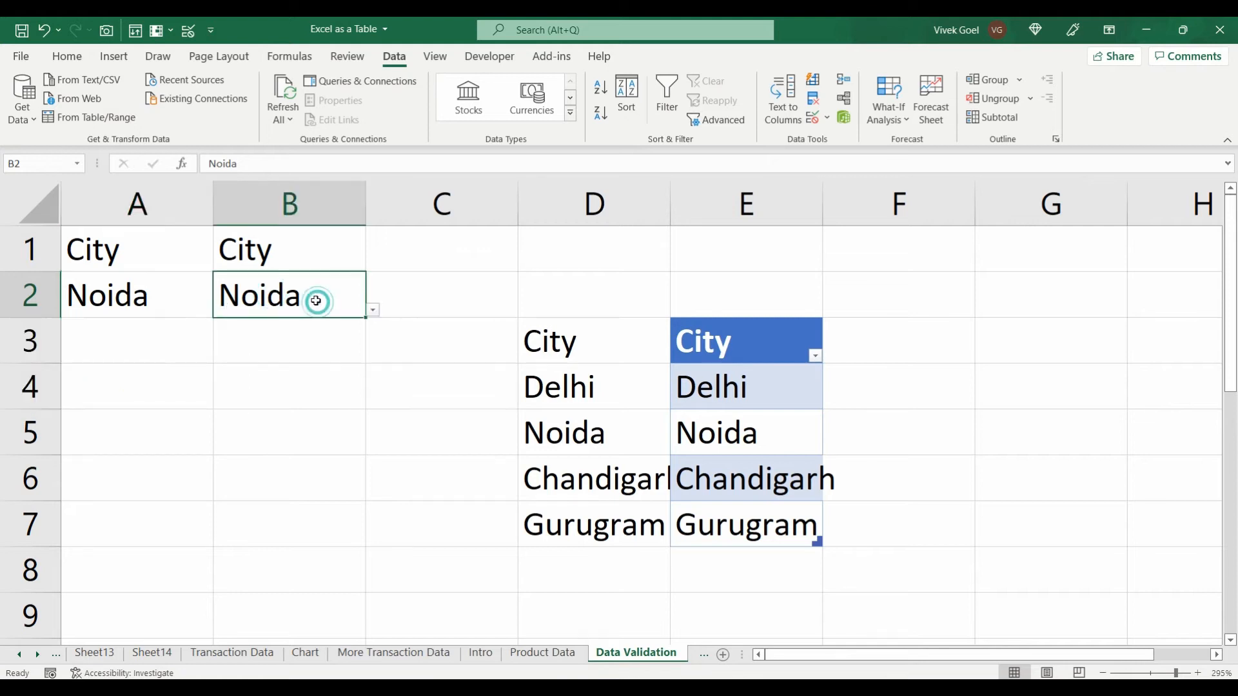
pyautogui.click(373, 311)
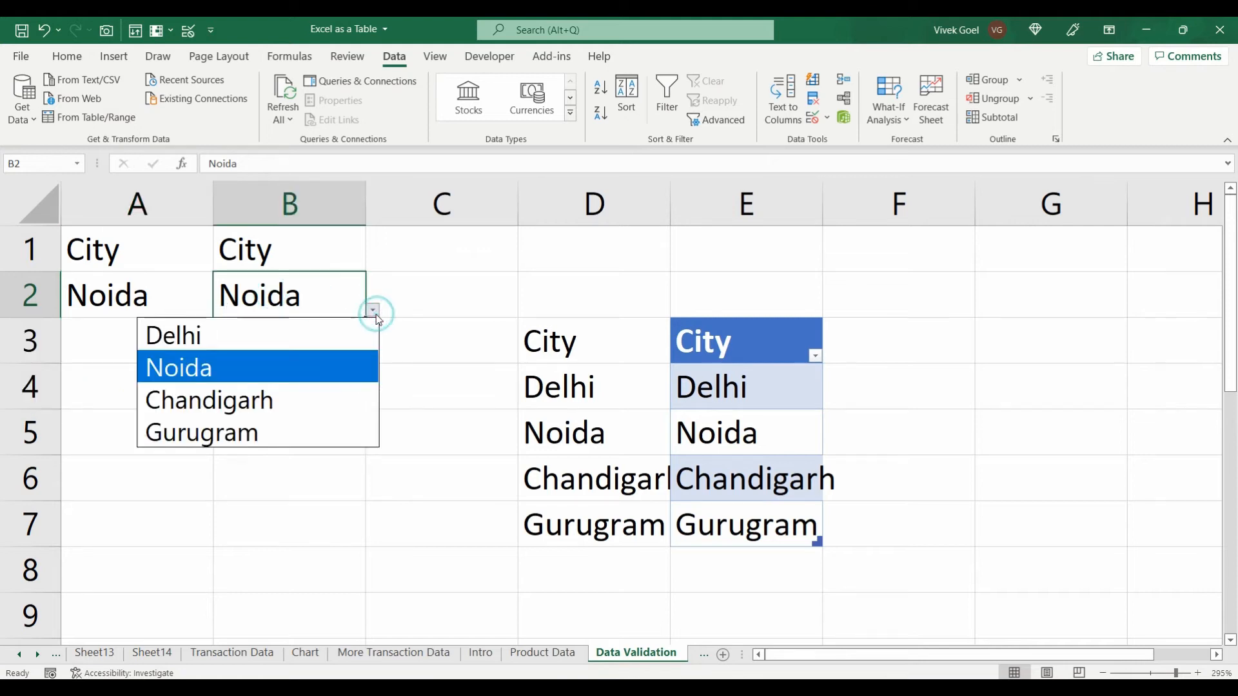
pyautogui.click(301, 428)
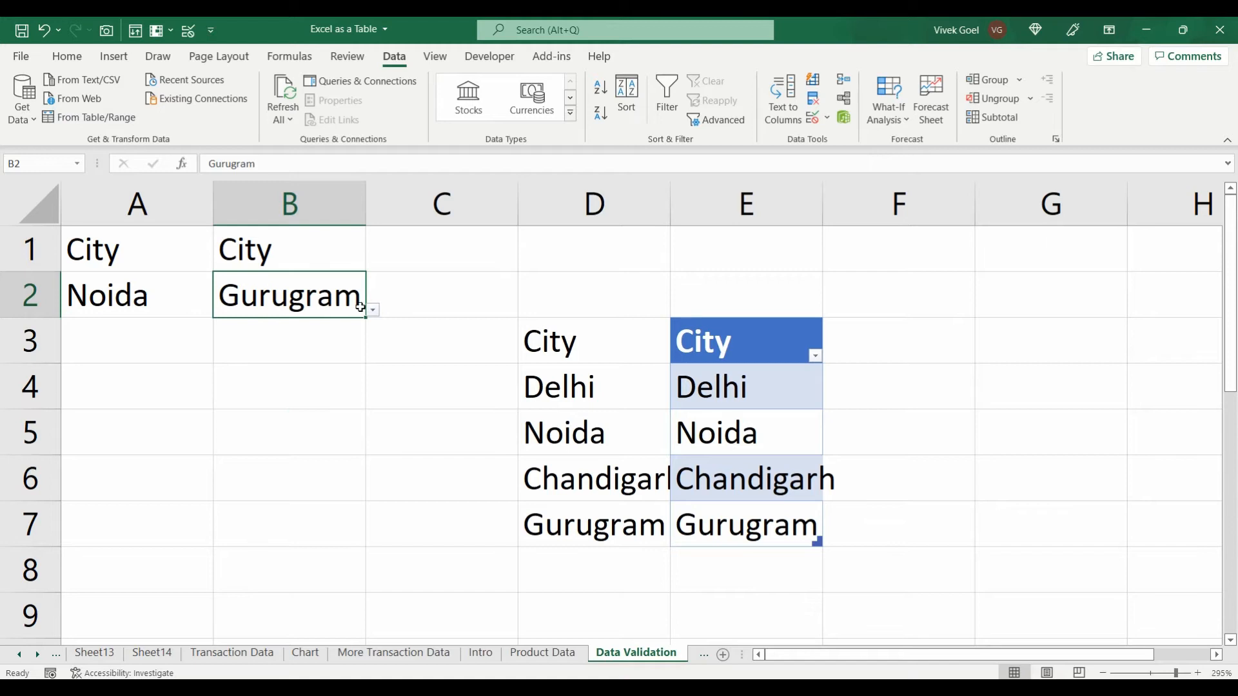
# Step: Extend the list validation source of cell A2 to =$D$4:$D$7
pyautogui.click(172, 296)
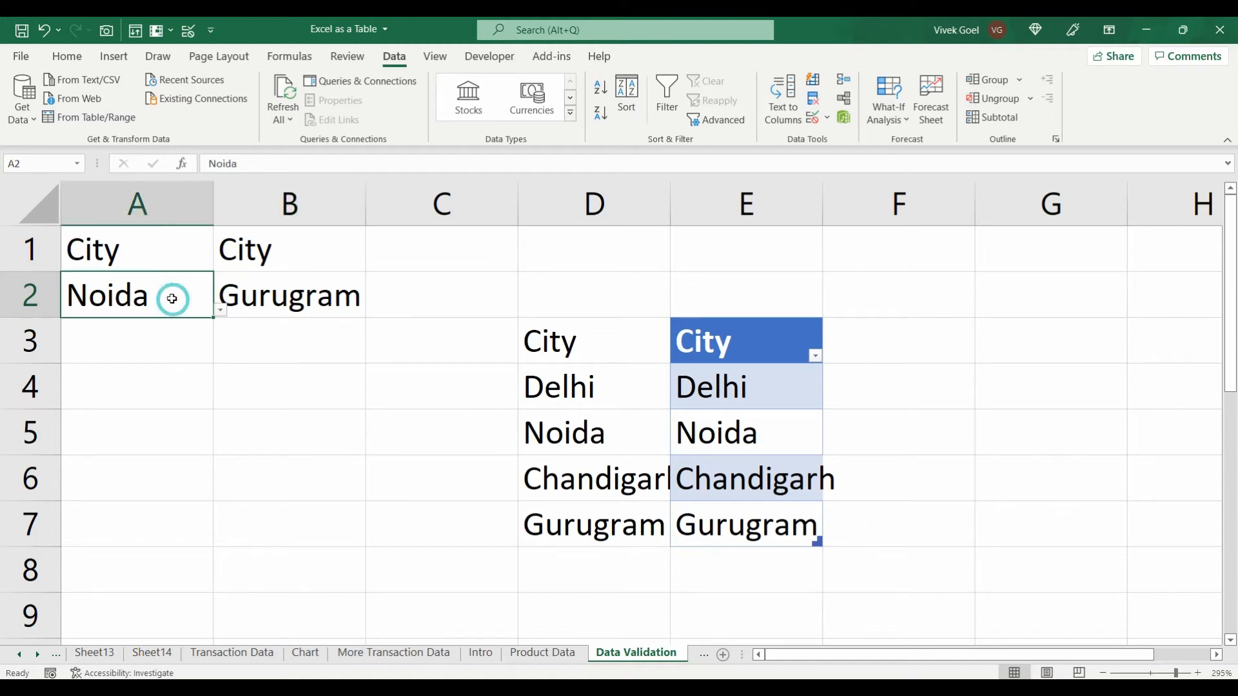
pyautogui.click(812, 118)
pyautogui.press('BackSpace')
pyautogui.write('7')
pyautogui.click(416, 345)
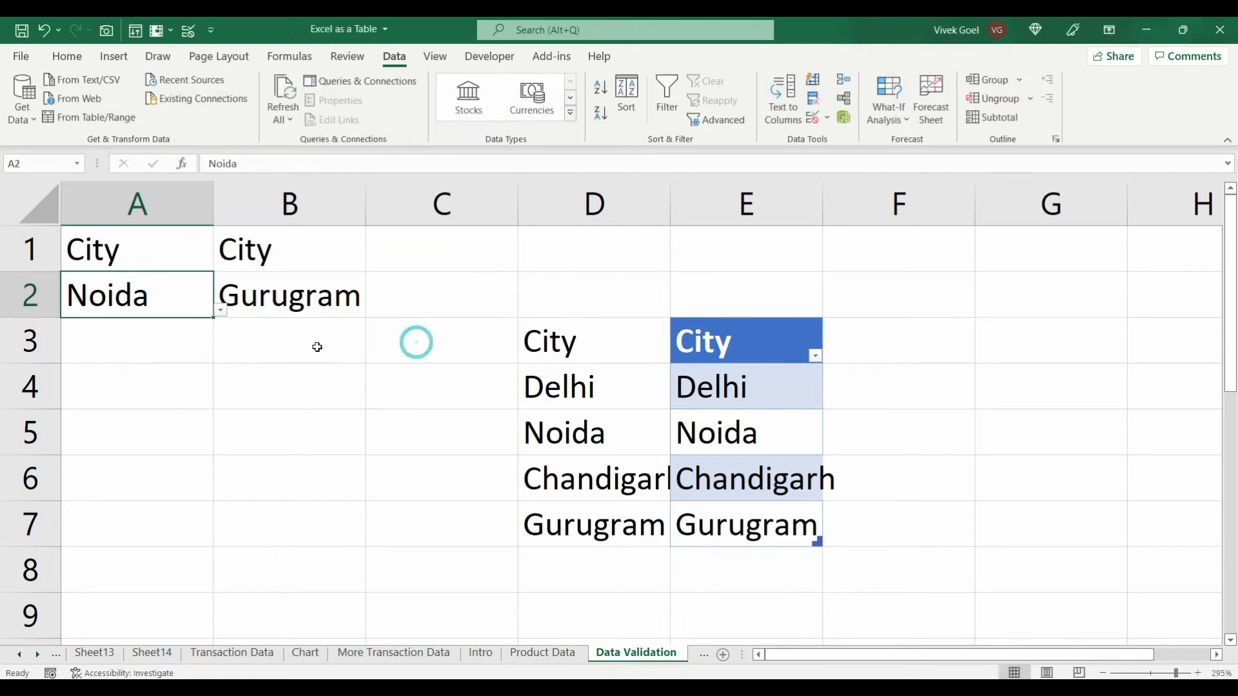
# Step: Review the city choices in A2's dropdown and choose Chandigarh from the dropdown in B2
pyautogui.click(221, 309)
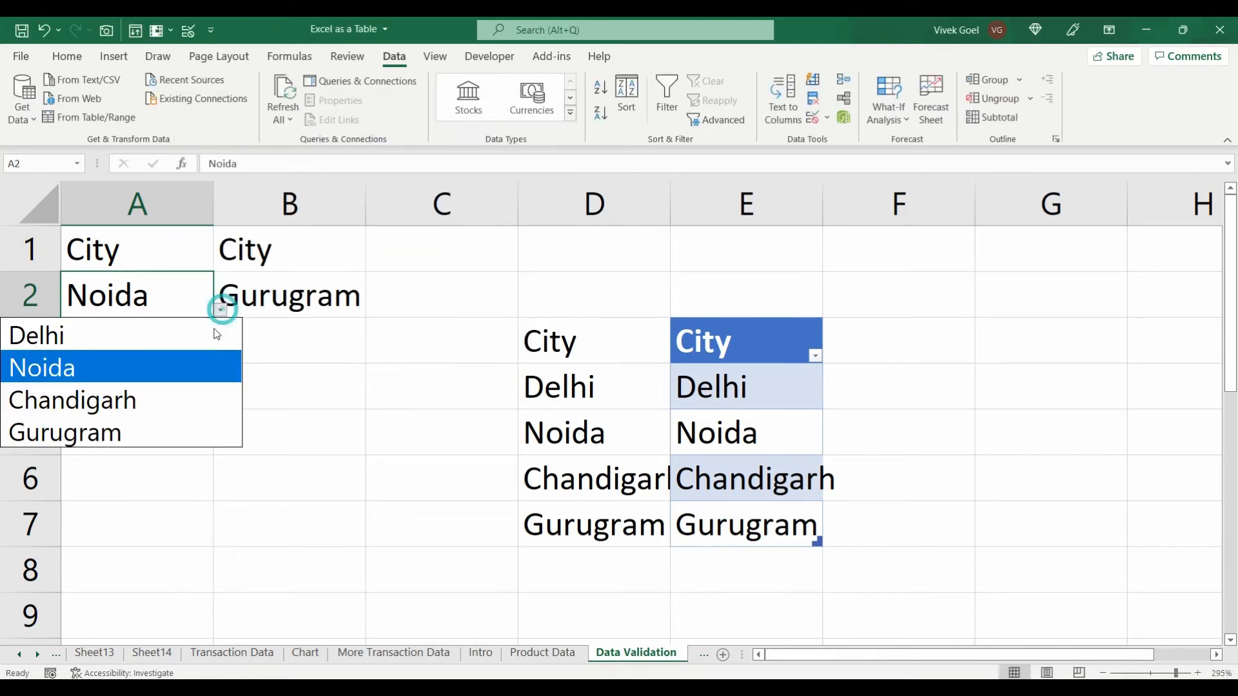
pyautogui.click(284, 292)
pyautogui.click(283, 293)
pyautogui.click(373, 310)
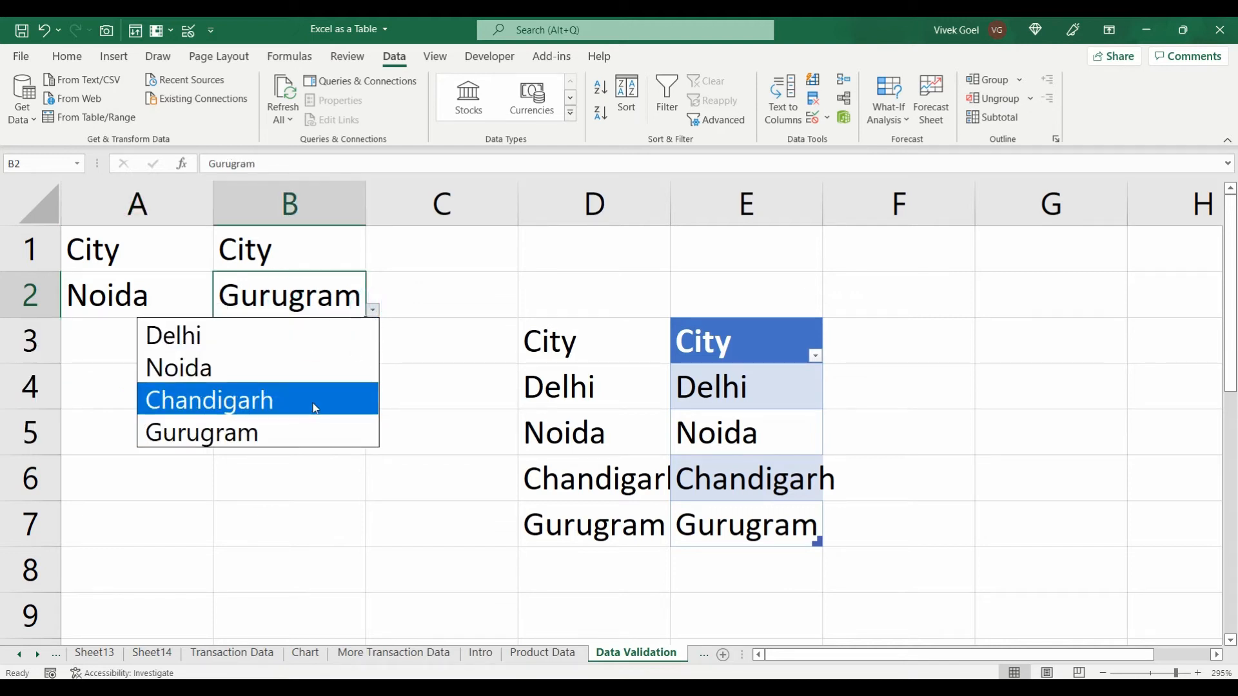
pyautogui.click(315, 407)
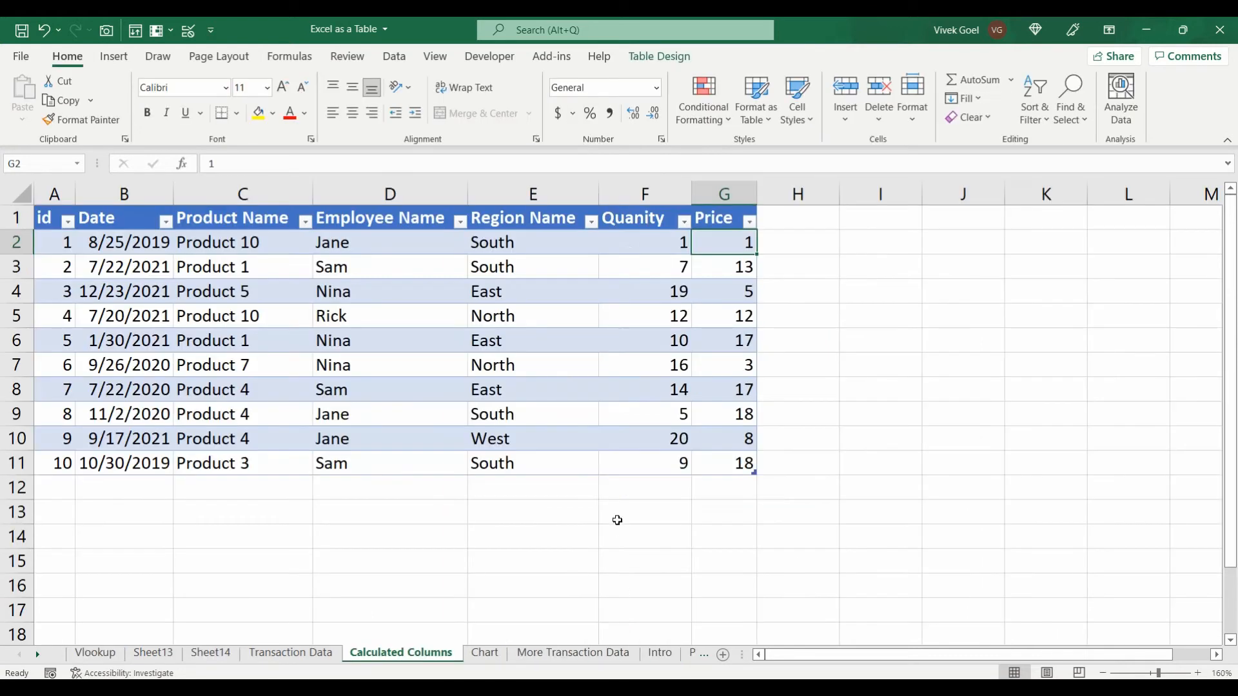
# Step: Look over the transaction table on the Calculated Columns sheet, including its Region Name, Quanity and Price columns
pyautogui.click(613, 518)
pyautogui.press('Left')
pyautogui.press('Up')
pyautogui.press('Up')
pyautogui.press('Up')
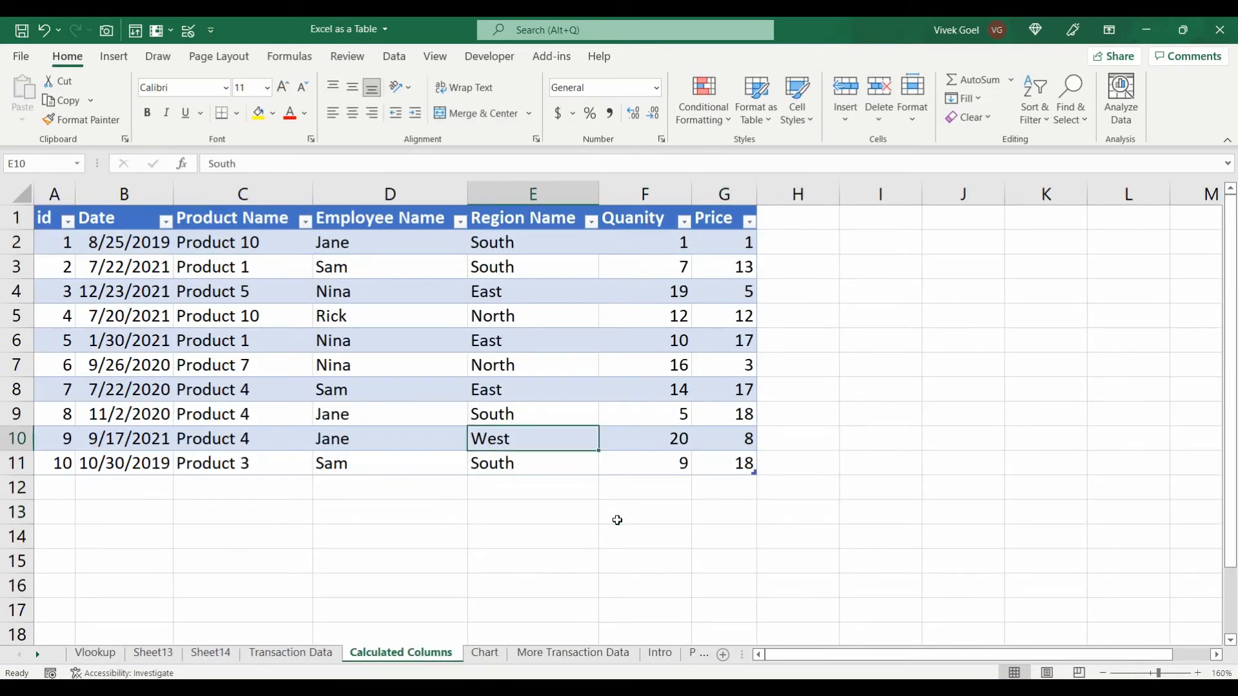
pyautogui.press('Left')
pyautogui.press('Right')
pyautogui.press('Right')
pyautogui.press('Up')
pyautogui.press('Up')
pyautogui.press('Right')
pyautogui.press('Up')
pyautogui.press('Up')
pyautogui.press('Up')
pyautogui.press('Up')
pyautogui.press('Up')
pyautogui.press('Up')
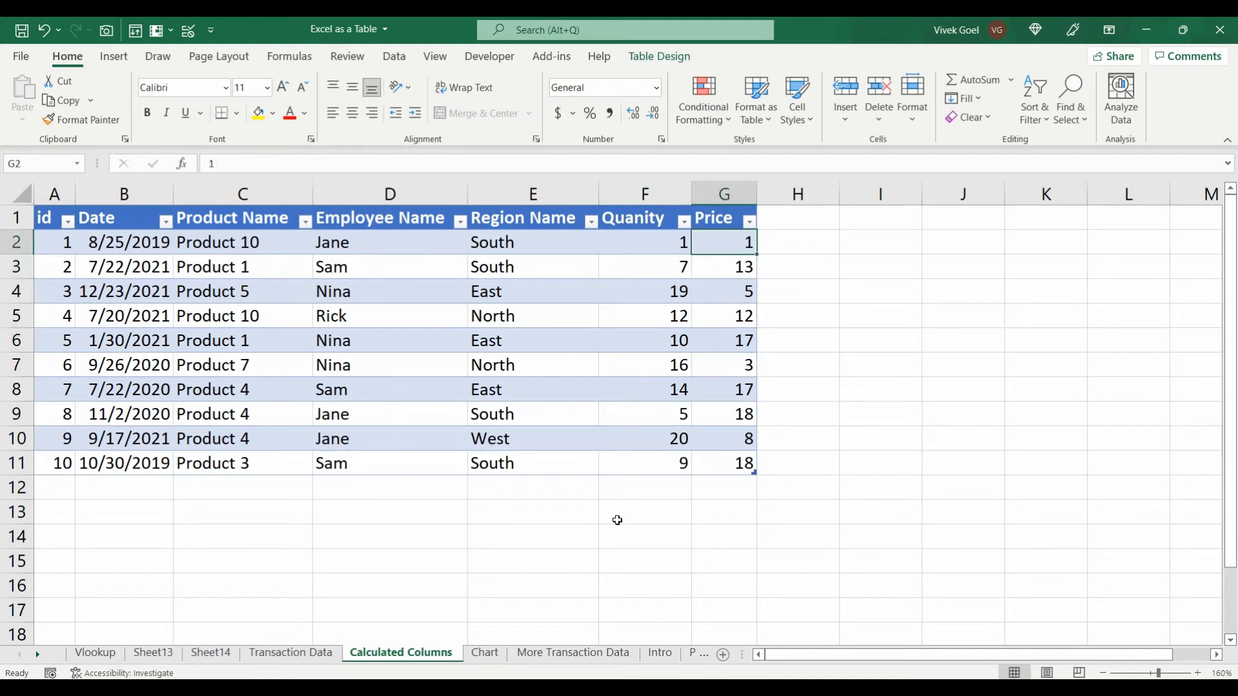
pyautogui.press('Left')
pyautogui.press('Left')
pyautogui.press('Right')
pyautogui.press('Right')
pyautogui.press('Right')
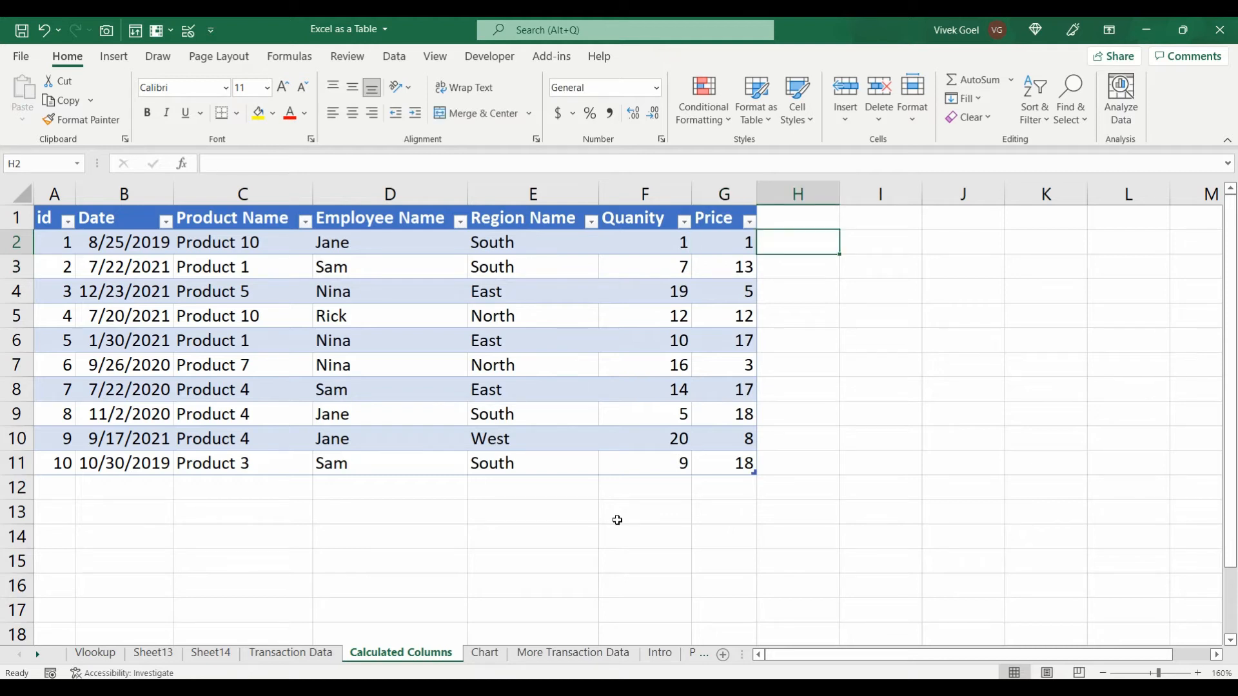
pyautogui.write('=')
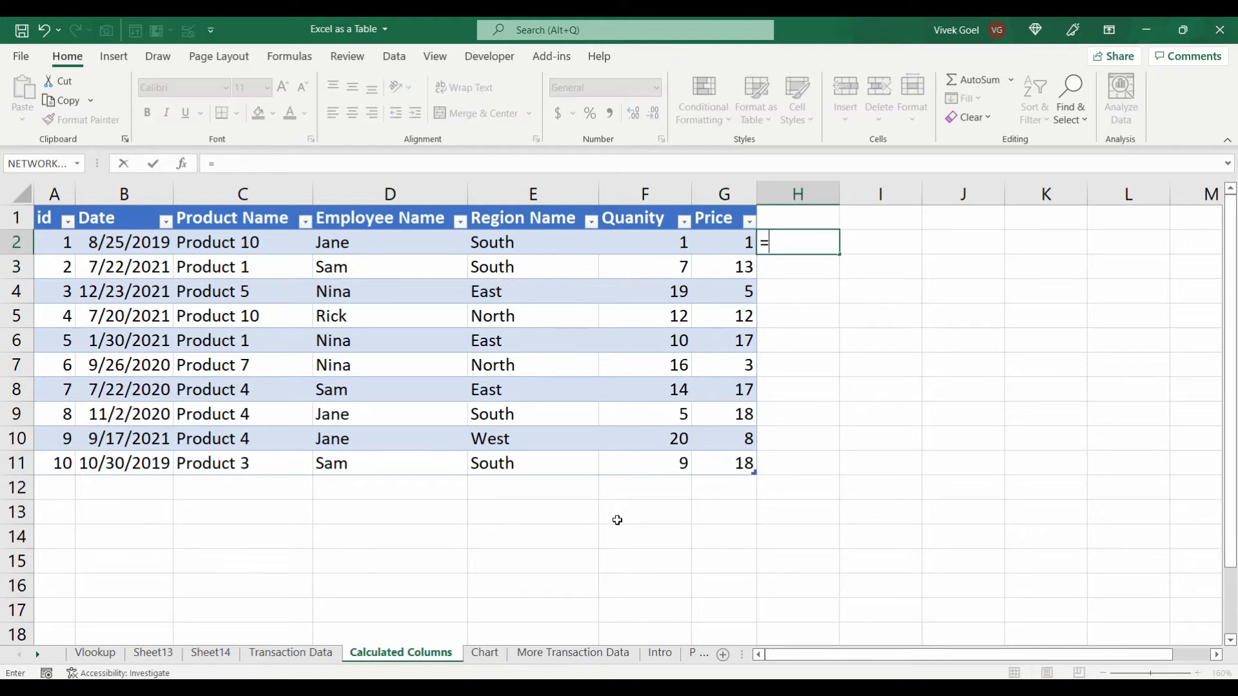
pyautogui.press('Left')
pyautogui.press('Left')
pyautogui.write('*')
pyautogui.press('Right')
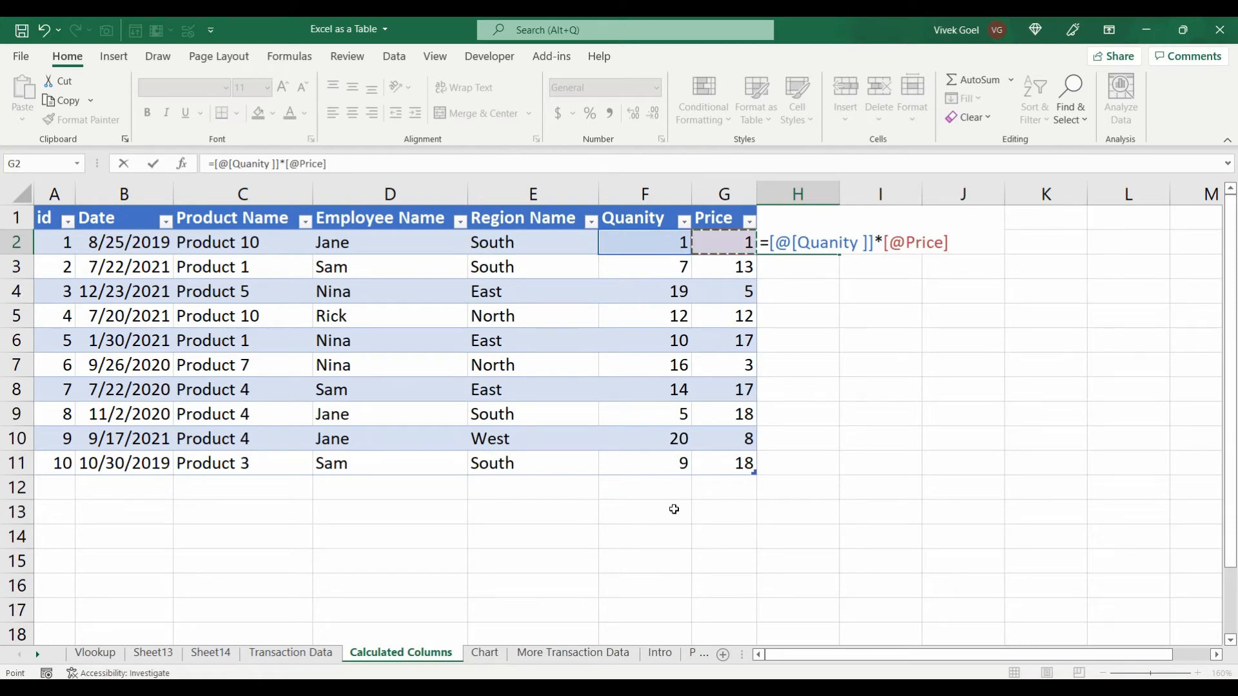
pyautogui.hotkey('ctrl', 'Return')
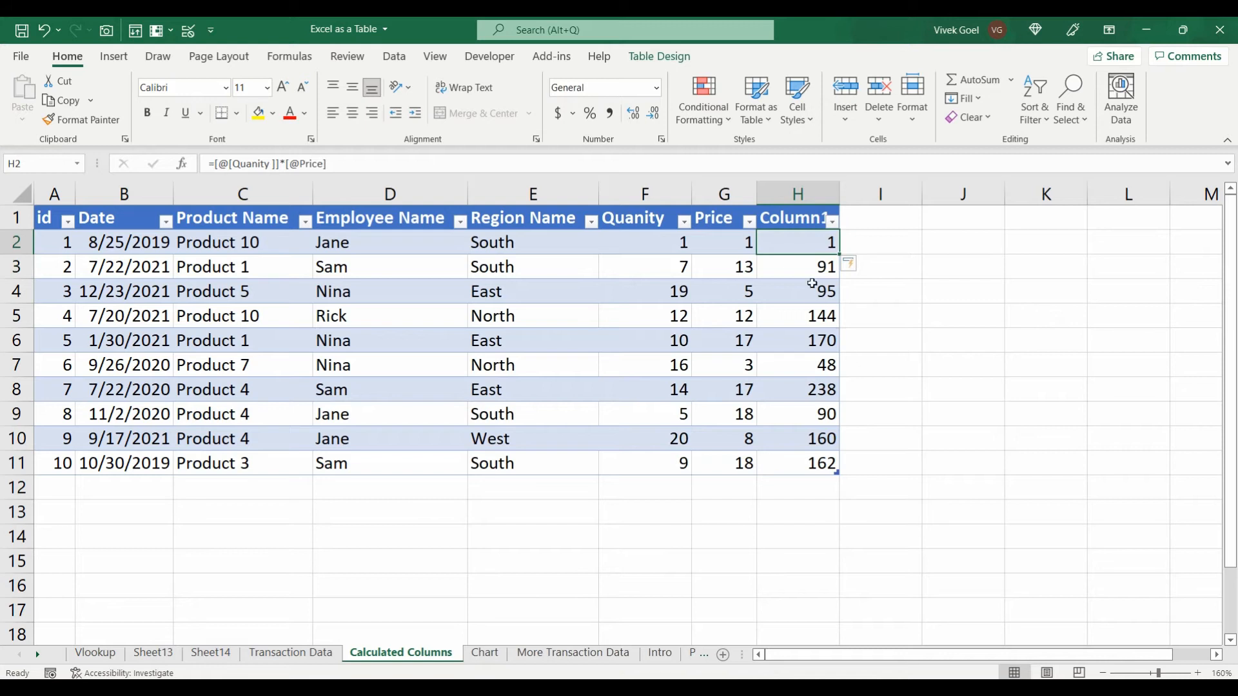
# Step: Examine the formulas row by row in the new calculated column H
pyautogui.press('Left')
pyautogui.press('Right')
pyautogui.press('Down')
pyautogui.press('Down')
pyautogui.press('Down')
pyautogui.press('Down')
pyautogui.press('Down')
pyautogui.press('Down')
pyautogui.press('Down')
pyautogui.press('Down')
pyautogui.press('Down')
pyautogui.press('Up')
pyautogui.press('Up')
pyautogui.press('Up')
pyautogui.press('Up')
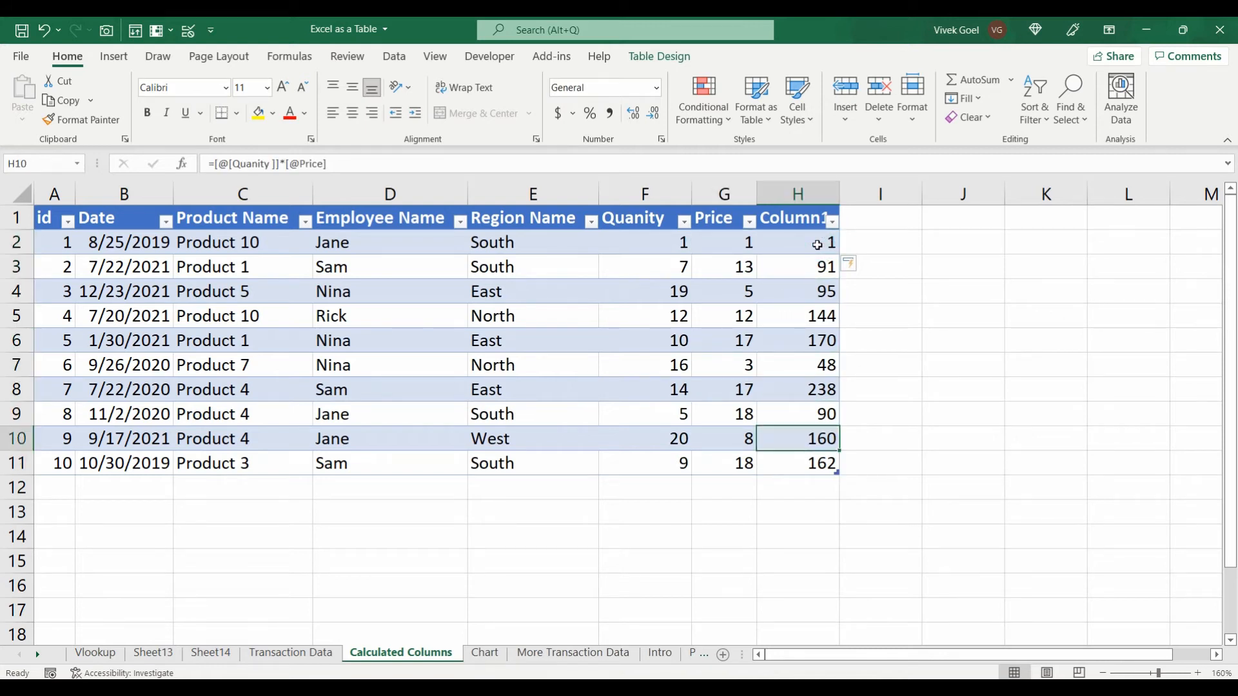
pyautogui.press('Up')
pyautogui.press('Up')
pyautogui.press('Up')
pyautogui.press('Up')
pyautogui.press('Up')
# Step: Select the calculated cells H2:H11 to review the whole column
pyautogui.hotkey('shift', 'Down')
pyautogui.hotkey('shift', 'Down')
pyautogui.hotkey('shift', 'Down')
pyautogui.hotkey('shift', 'Down')
pyautogui.hotkey('shift', 'Down')
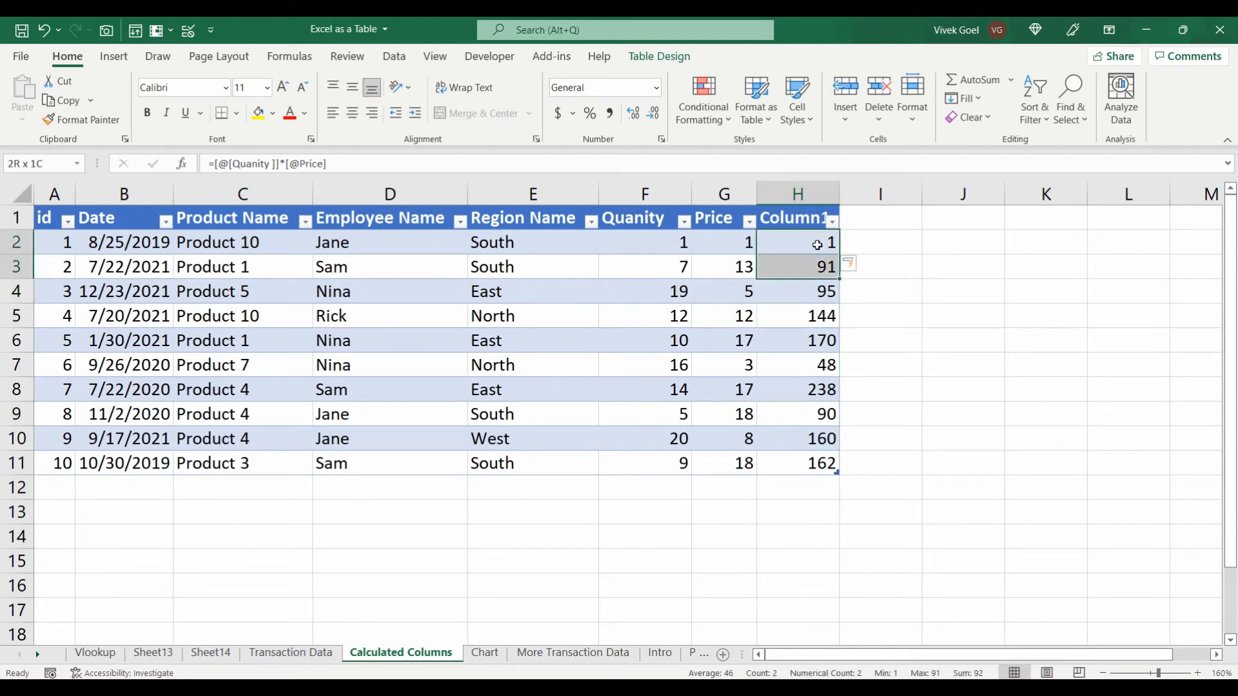
pyautogui.hotkey('shift', 'Down')
pyautogui.hotkey('shift', 'Down')
pyautogui.hotkey('shift', 'Down')
pyautogui.hotkey('shift', 'Down')
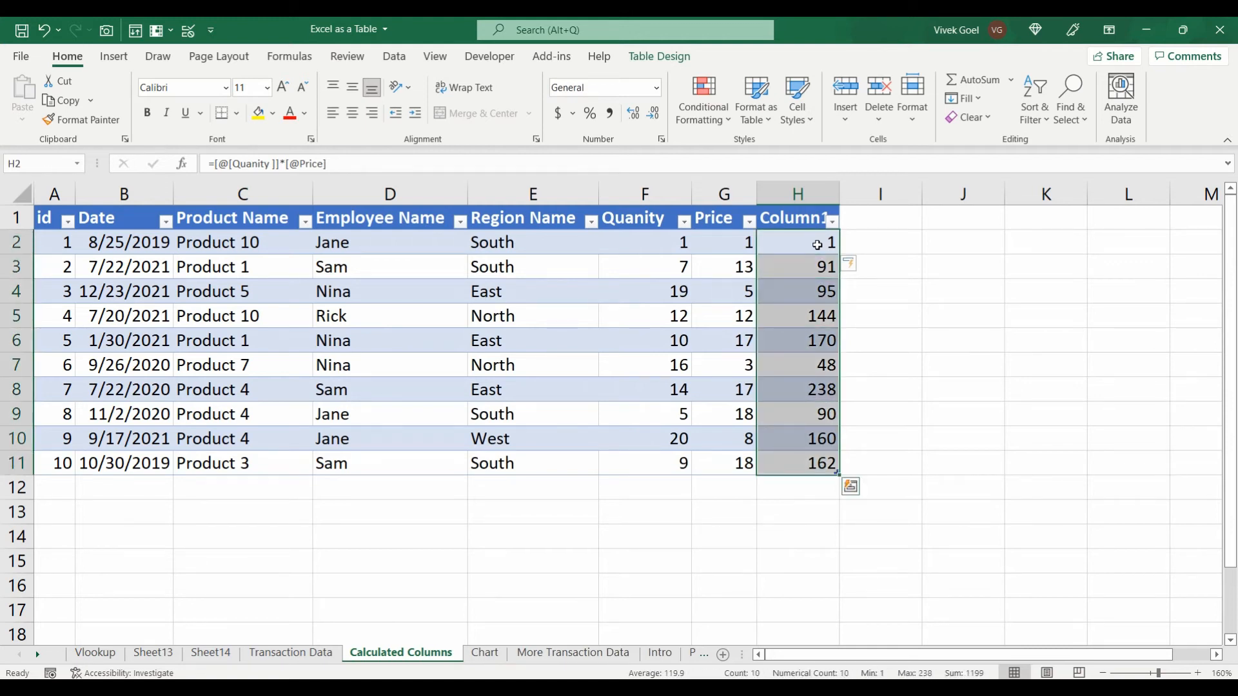
# Step: Examine the table's row 2 entries and the Region Name column, ending on the formula in H2
pyautogui.click(817, 245)
pyautogui.press('Down')
pyautogui.press('Up')
pyautogui.press('Left')
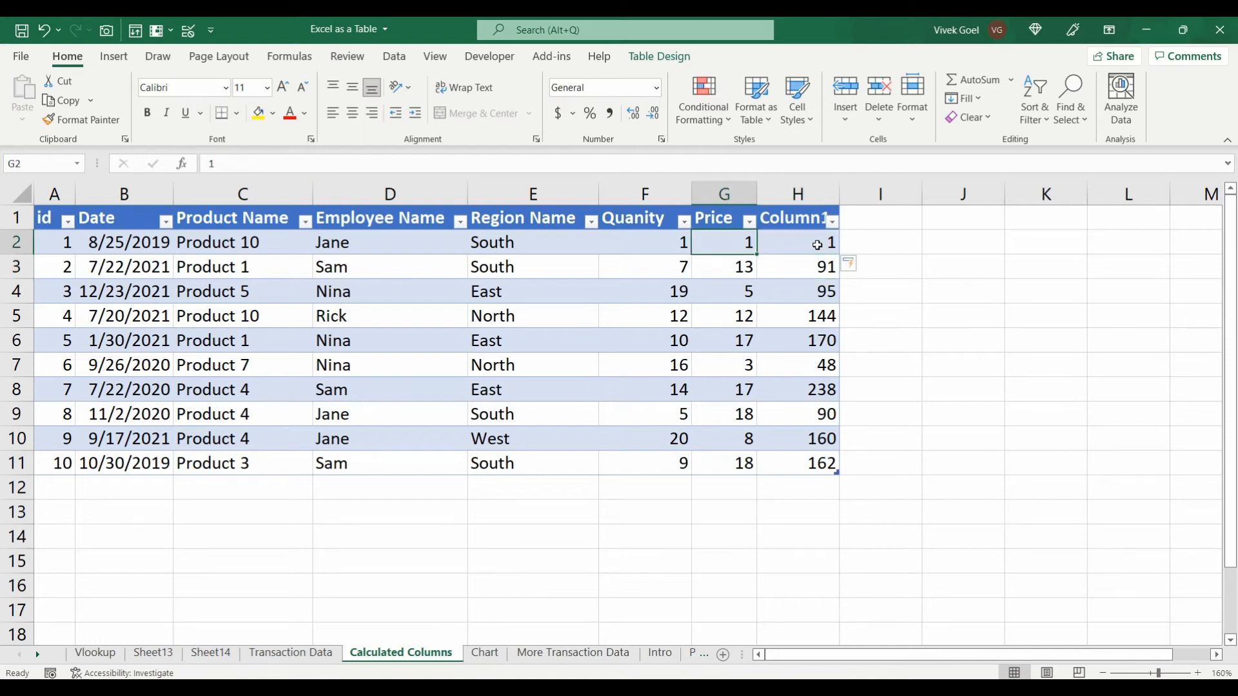
pyautogui.press('Left')
pyautogui.press('Left')
pyautogui.press('Left')
pyautogui.press('Left')
pyautogui.press('Left')
pyautogui.press('Left')
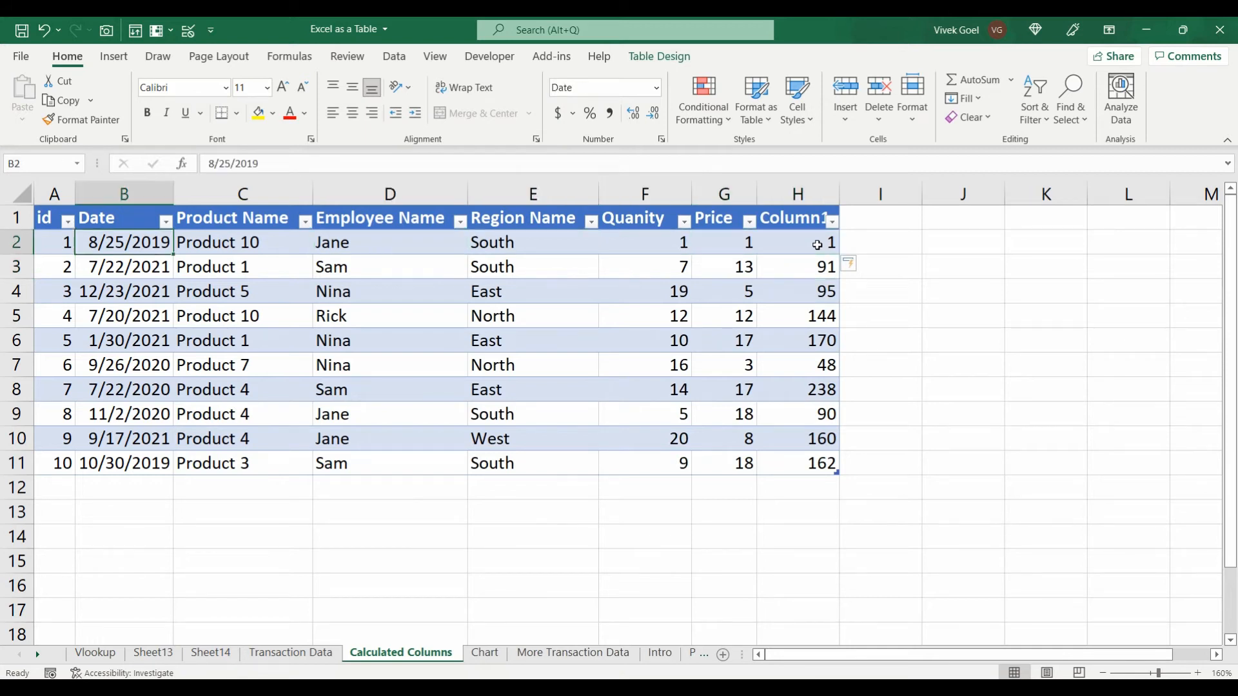
pyautogui.hotkey('shift', 'Right')
pyautogui.hotkey('shift', 'Right')
pyautogui.hotkey('shift', 'Right')
pyautogui.hotkey('shift', 'Right')
pyautogui.hotkey('shift', 'Right')
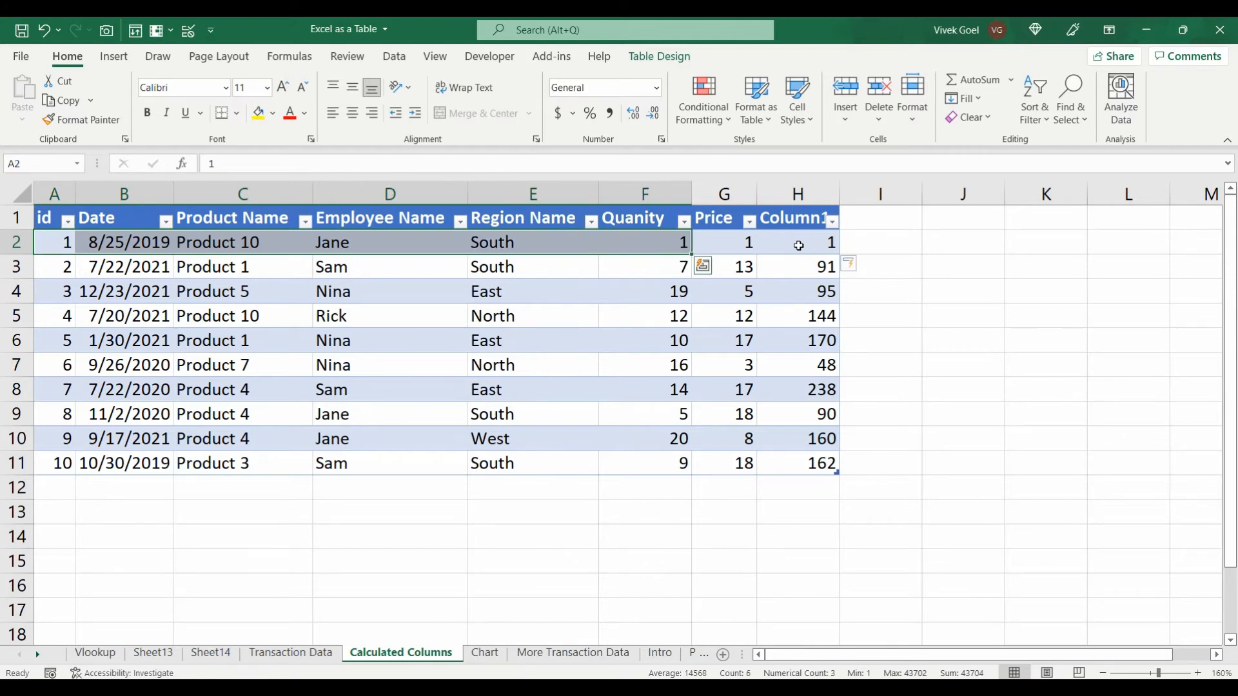
pyautogui.click(545, 194)
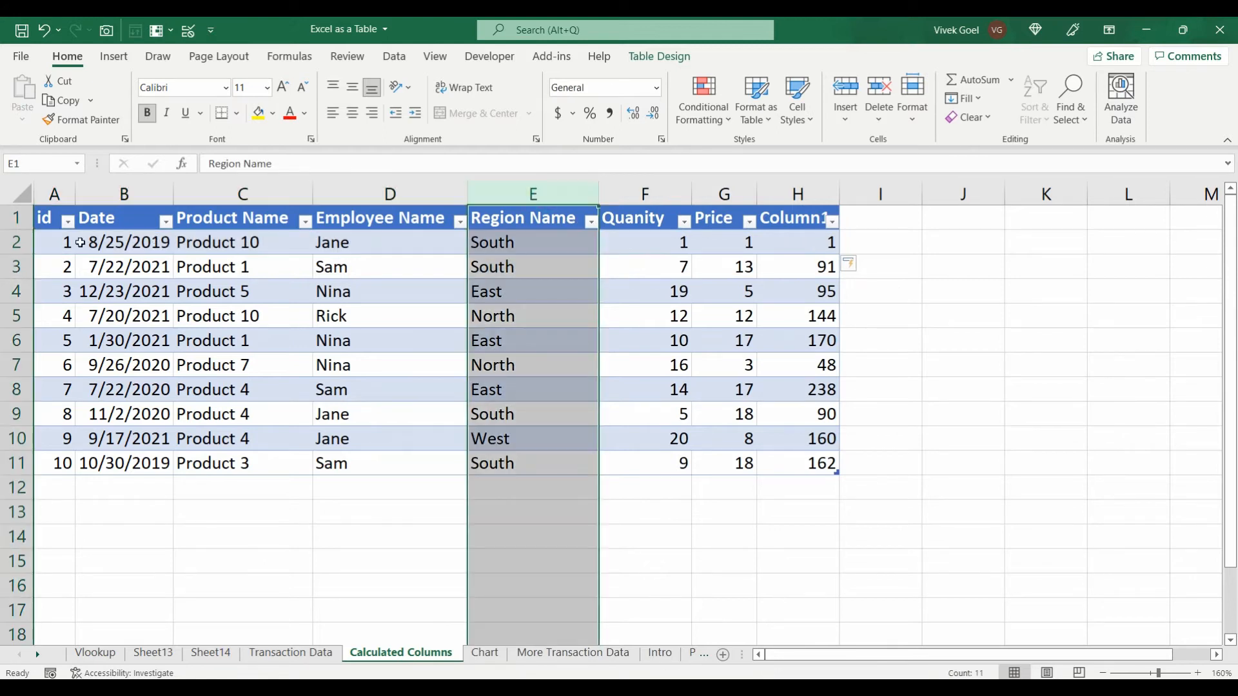
pyautogui.click(17, 242)
pyautogui.click(790, 236)
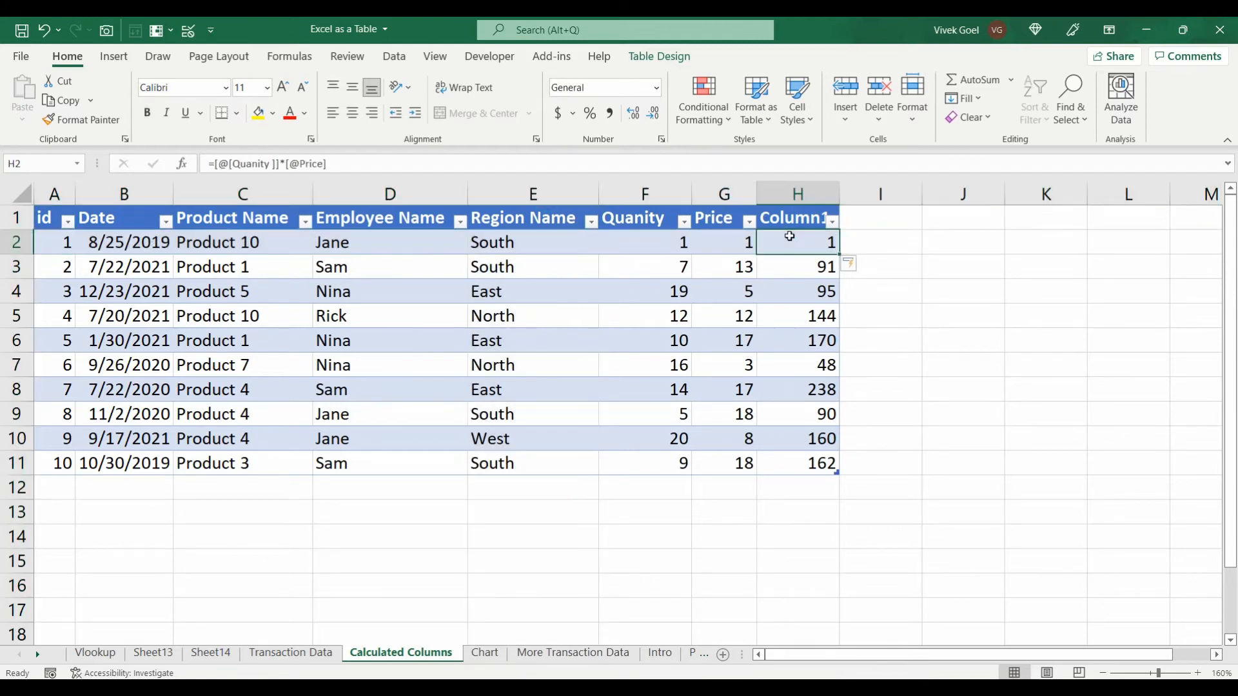
# Step: Examine the table's row 2 and the formulas down the Column1 calculated column
pyautogui.hotkey('shift', 'space')
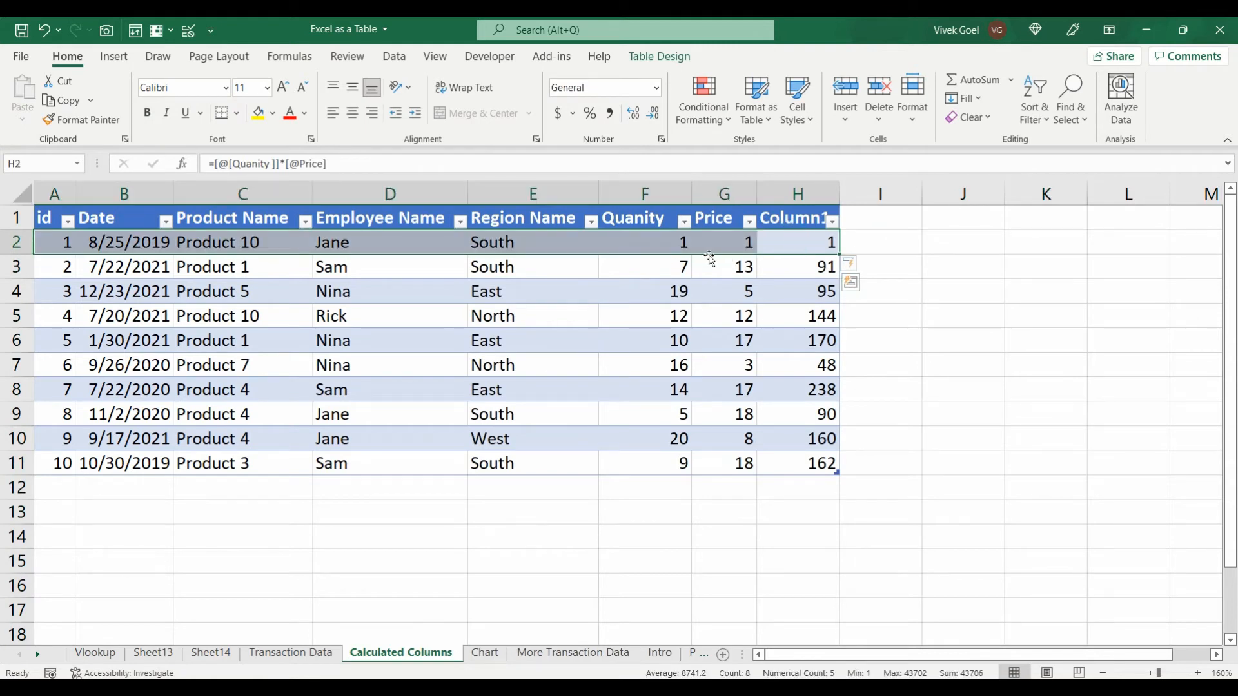
pyautogui.click(791, 206)
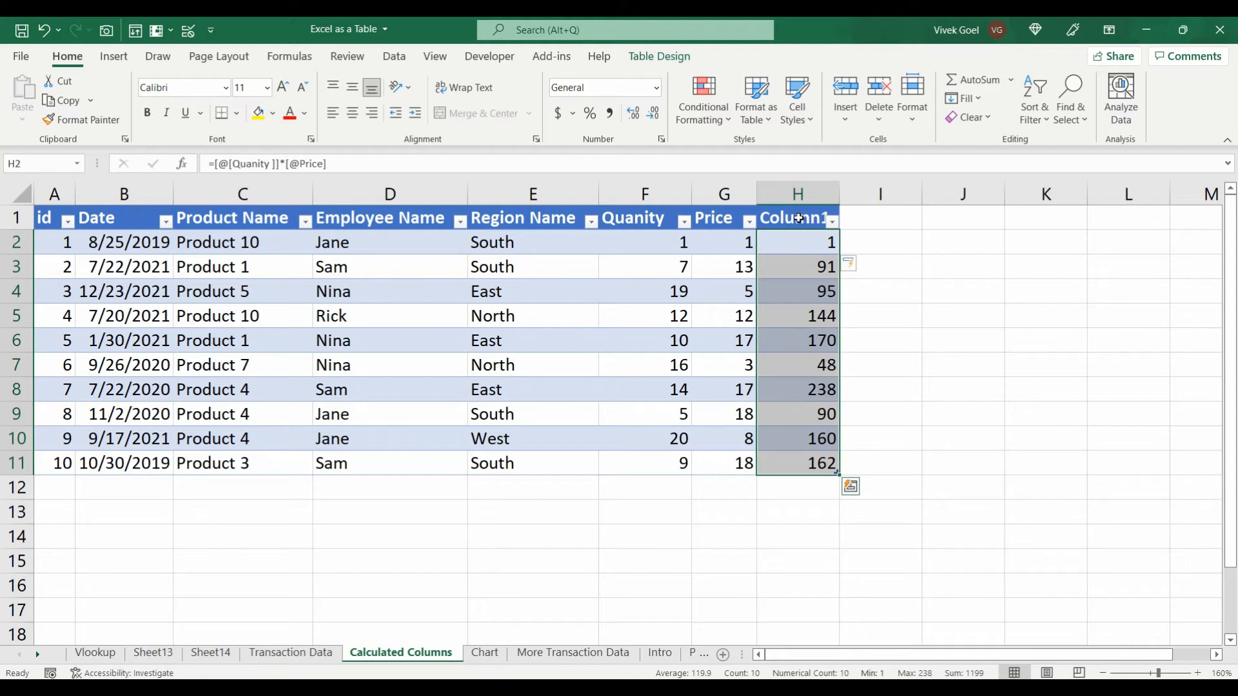
pyautogui.doubleClick(798, 218)
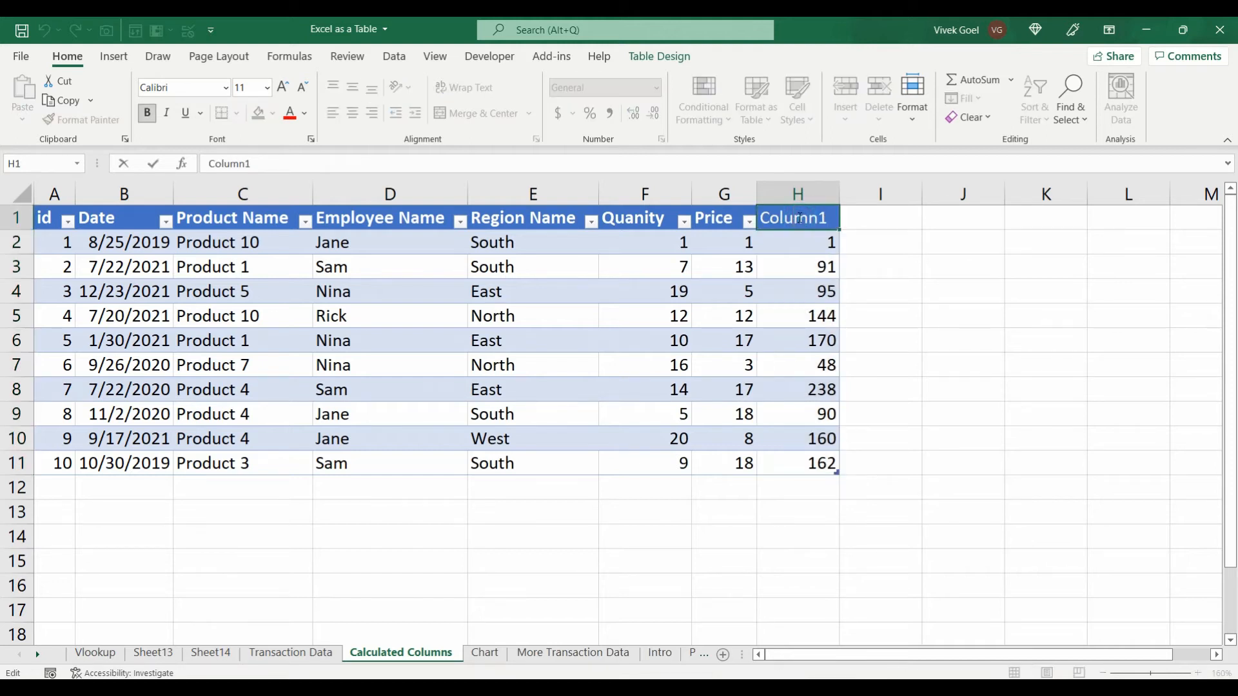
pyautogui.click(797, 242)
pyautogui.press('Down')
pyautogui.press('Down')
pyautogui.press('Down')
pyautogui.press('Down')
pyautogui.press('Down')
pyautogui.press('Down')
pyautogui.press('Down')
pyautogui.press('Down')
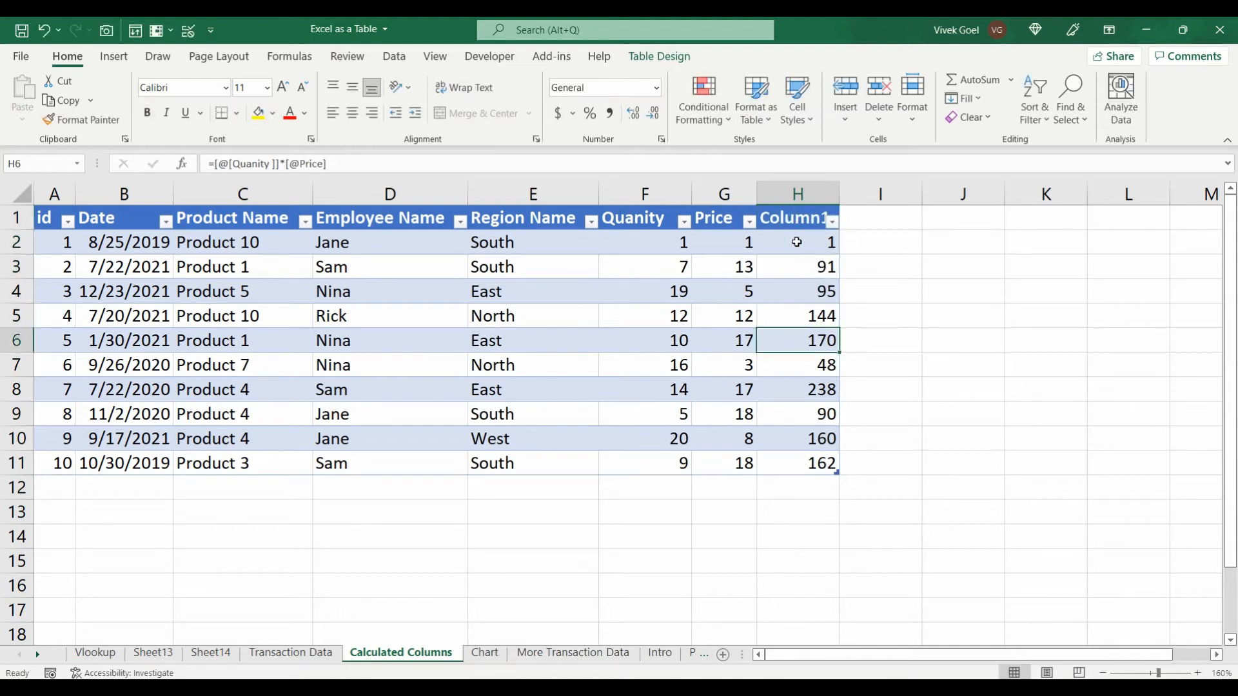
pyautogui.press('Down')
pyautogui.press('Up')
pyautogui.press('Up')
pyautogui.press('Up')
pyautogui.press('Up')
pyautogui.press('Up')
pyautogui.press('Up')
pyautogui.press('Up')
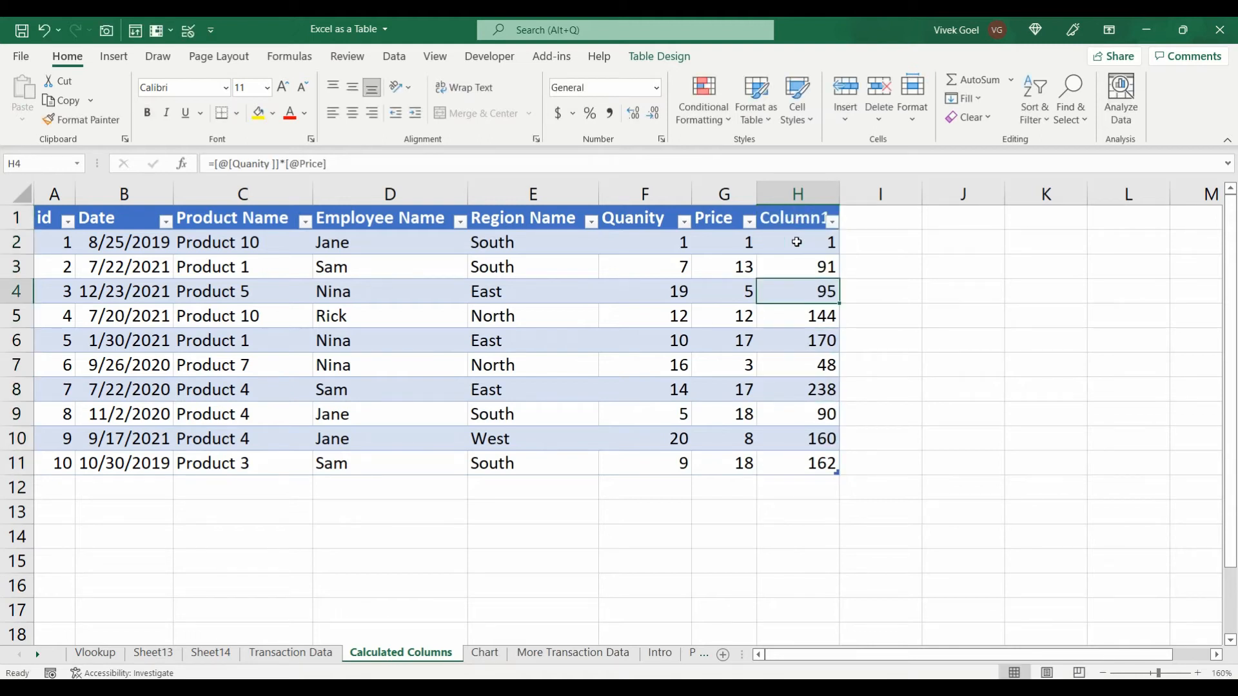
# Step: Rename the calculated column's header in H1 as Sales
pyautogui.press('Up')
pyautogui.press('Up')
pyautogui.press('Up')
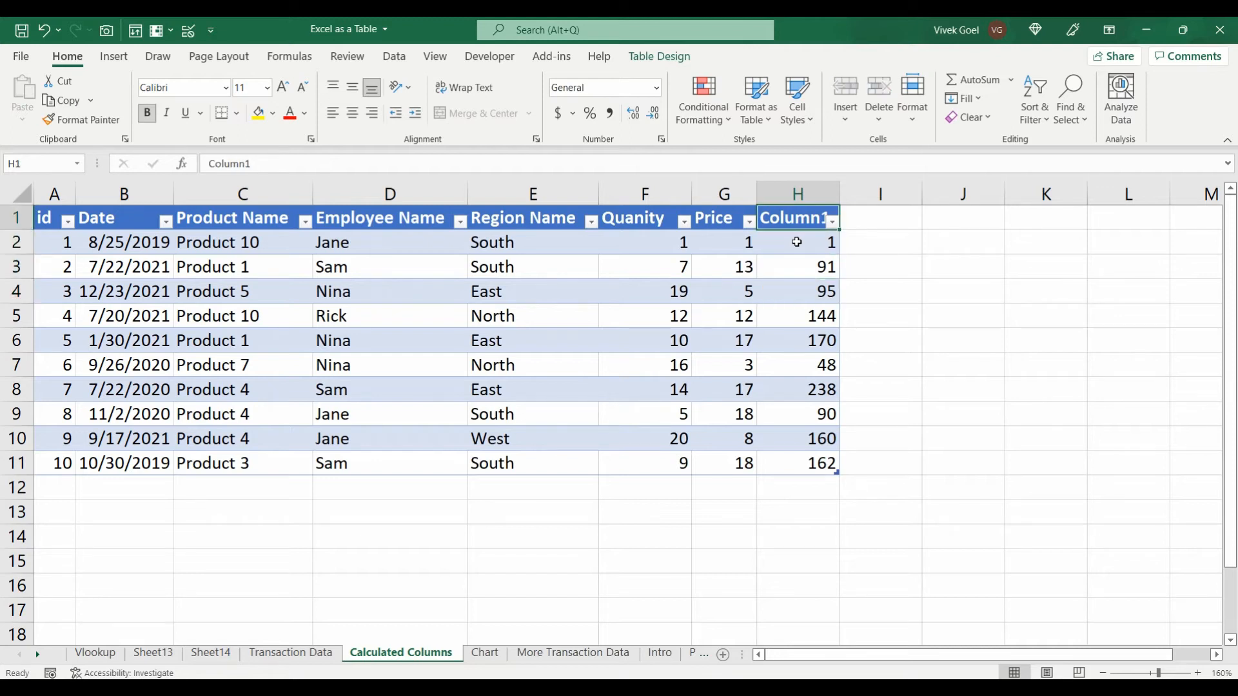
pyautogui.write('Sales')
pyautogui.press('Return')
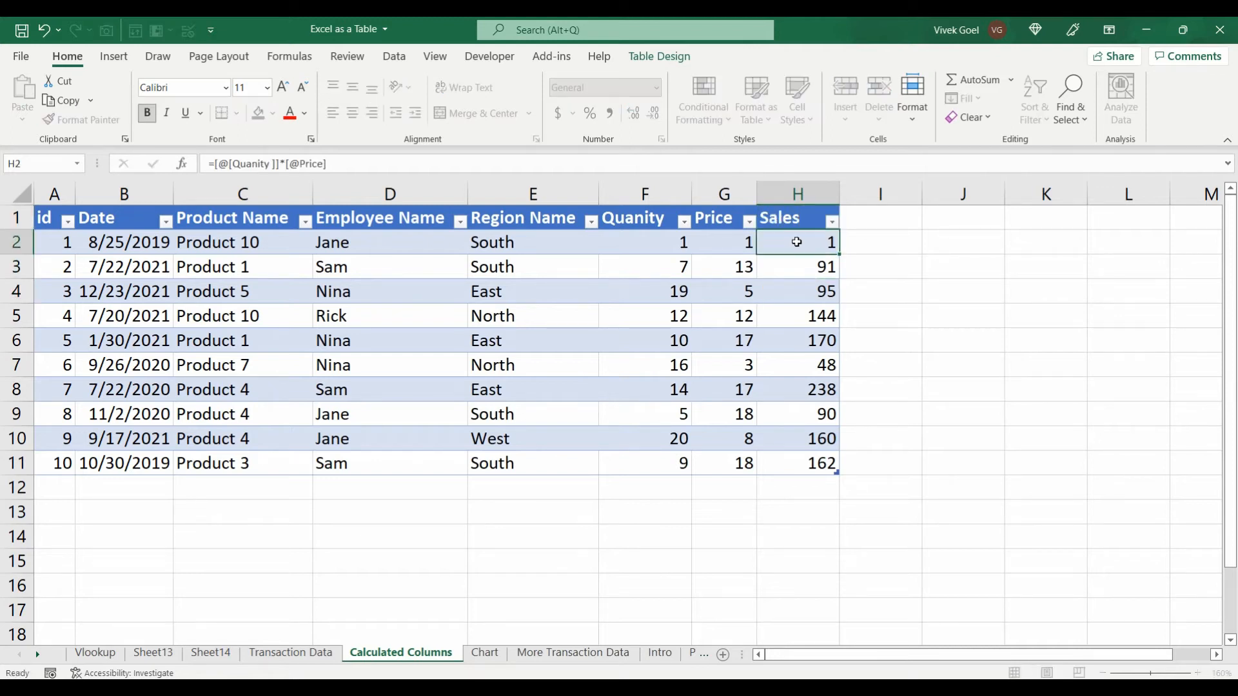
# Step: Select the whole Sales column of the table, including its header, to review it
pyautogui.press('Up')
pyautogui.press('Down')
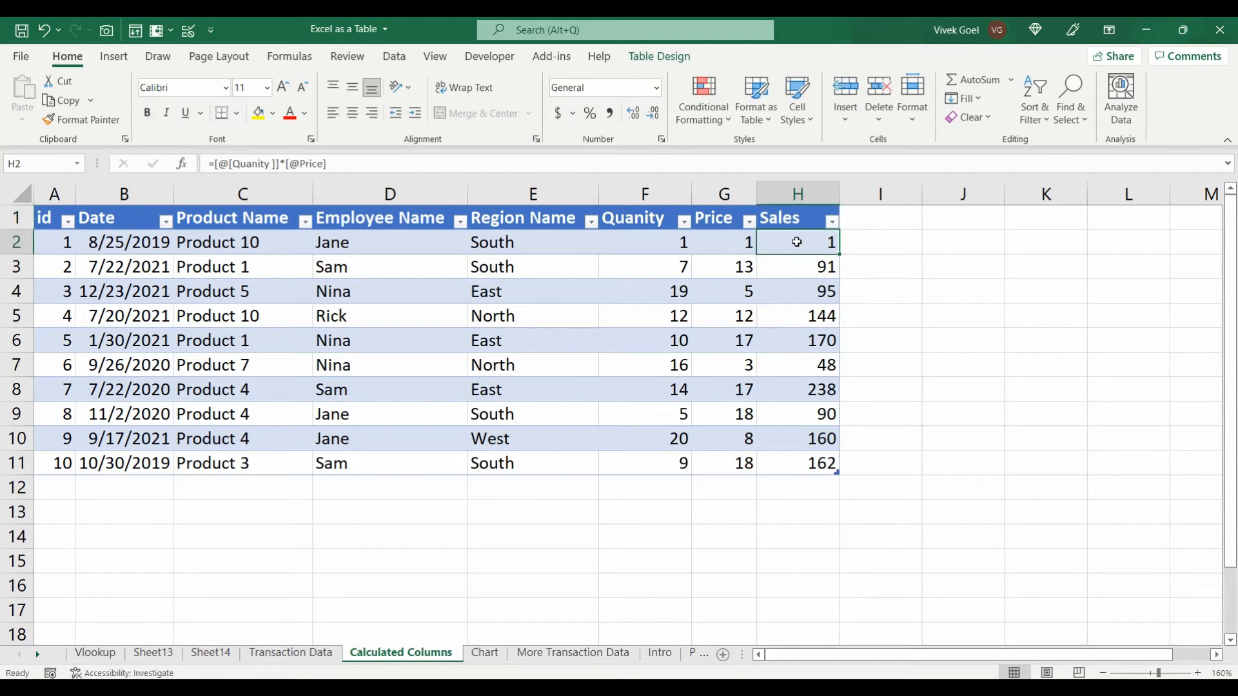
pyautogui.press('Up')
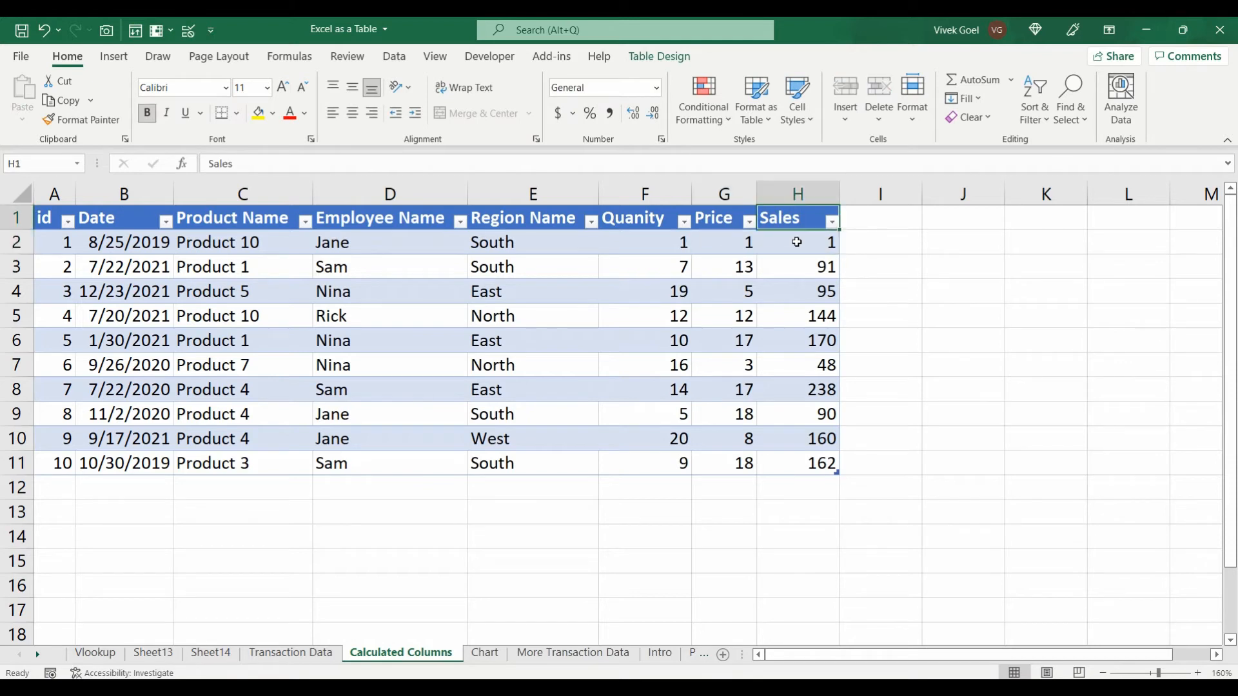
pyautogui.hotkey('ctrl', 'space')
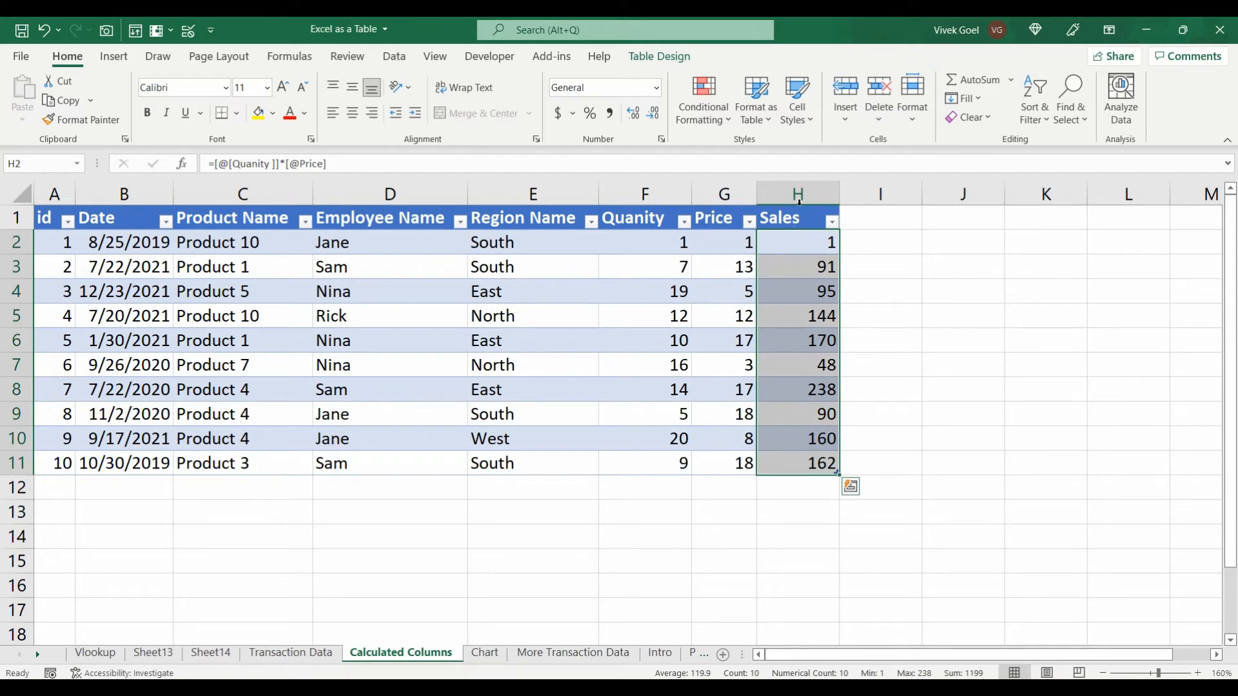
pyautogui.hotkey('ctrl', 'space')
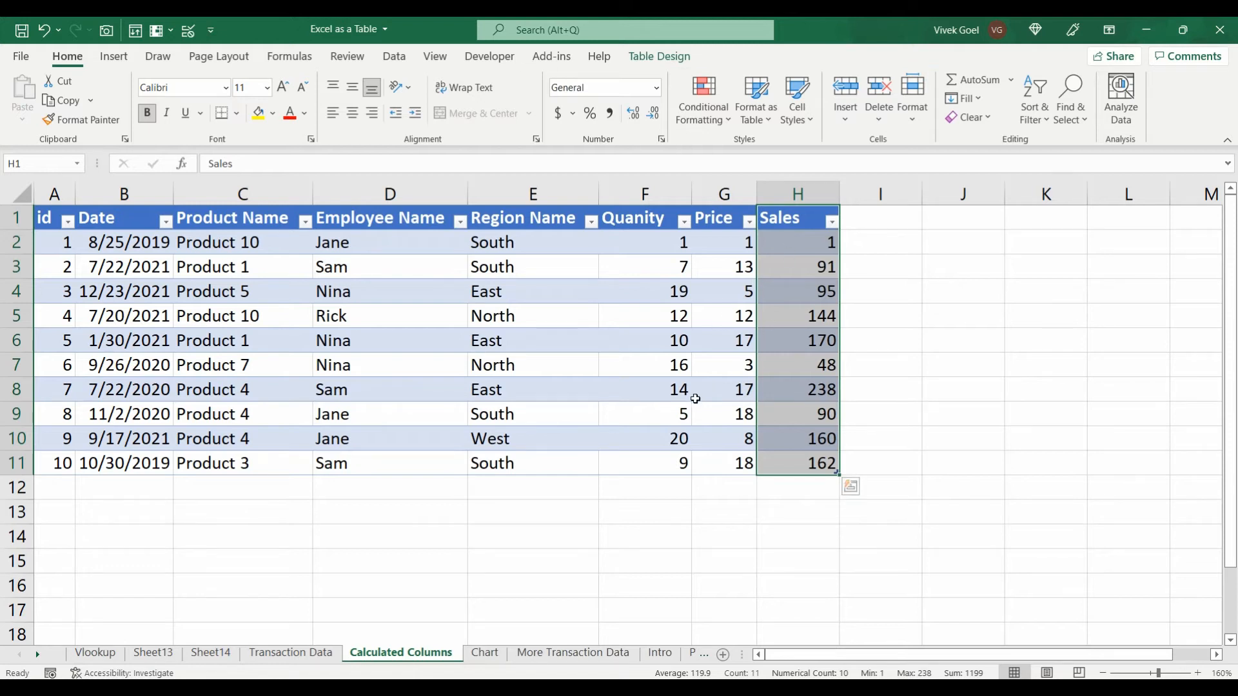
pyautogui.click(812, 442)
pyautogui.press('Down')
pyautogui.press('Up')
pyautogui.press('Up')
pyautogui.press('Up')
pyautogui.press('Up')
pyautogui.write('=')
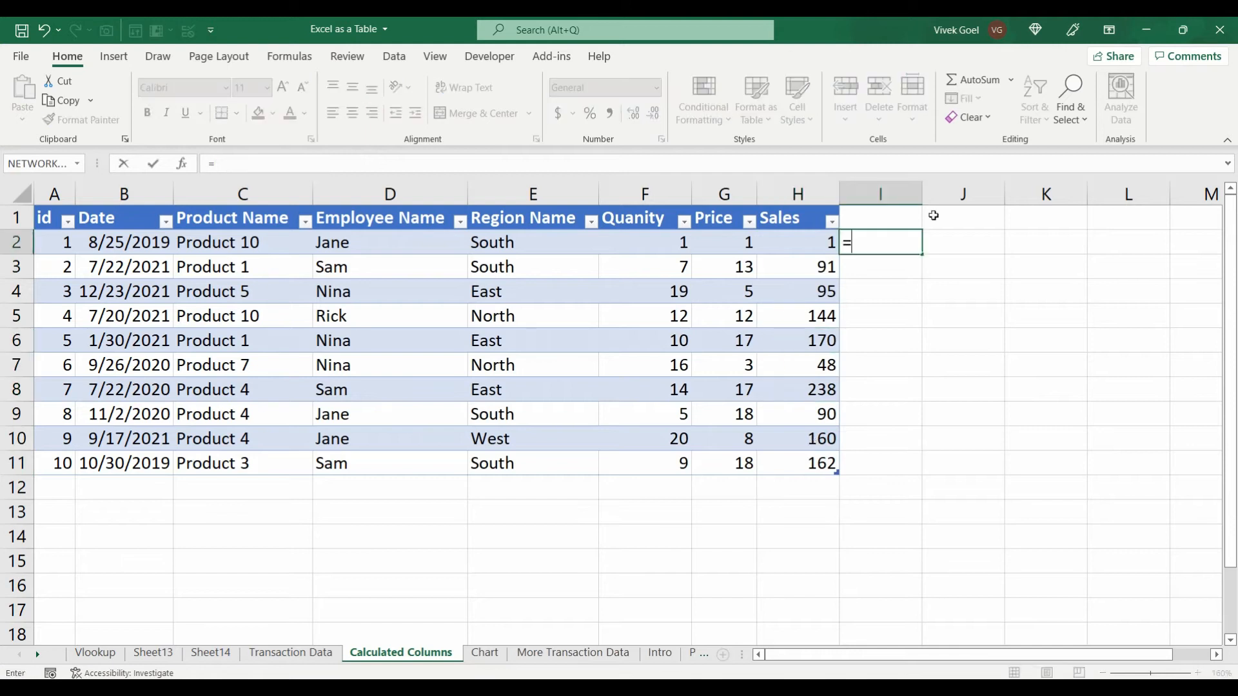
pyautogui.write('text')
pyautogui.press('Tab')
pyautogui.press('Left')
pyautogui.press('Left')
pyautogui.press('Left')
pyautogui.press('Left')
pyautogui.press('Left')
pyautogui.press('Left')
pyautogui.press('Left')
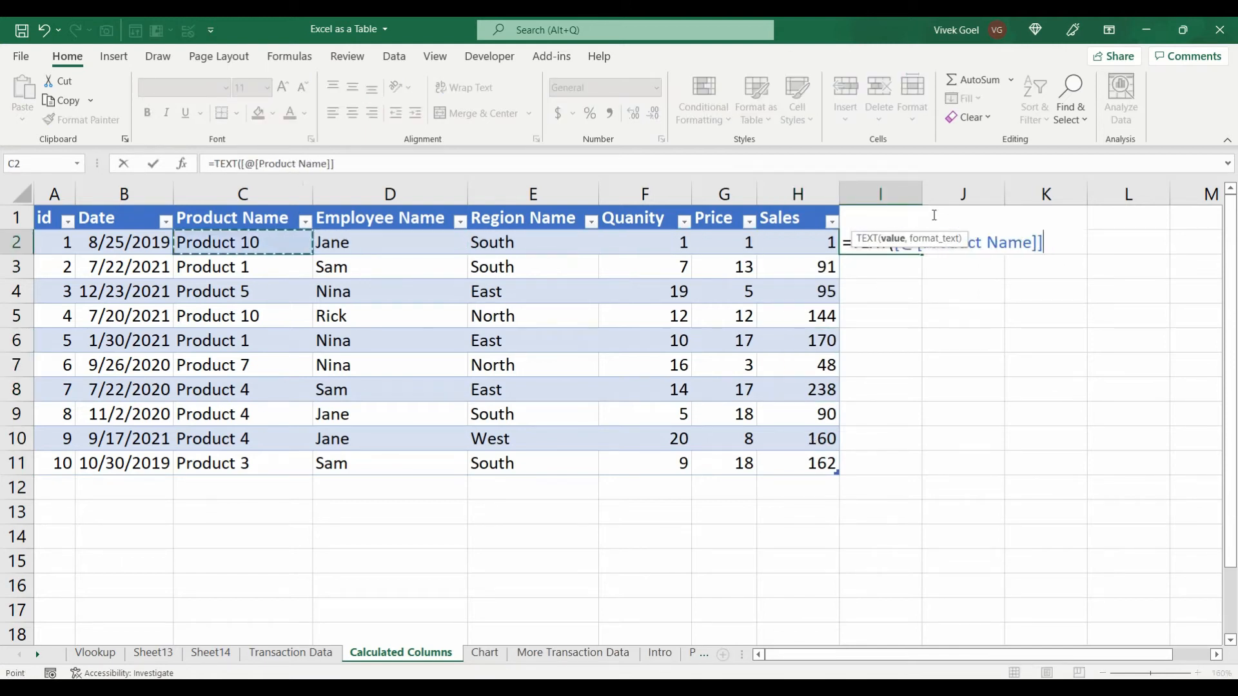
pyautogui.write(',"MM')
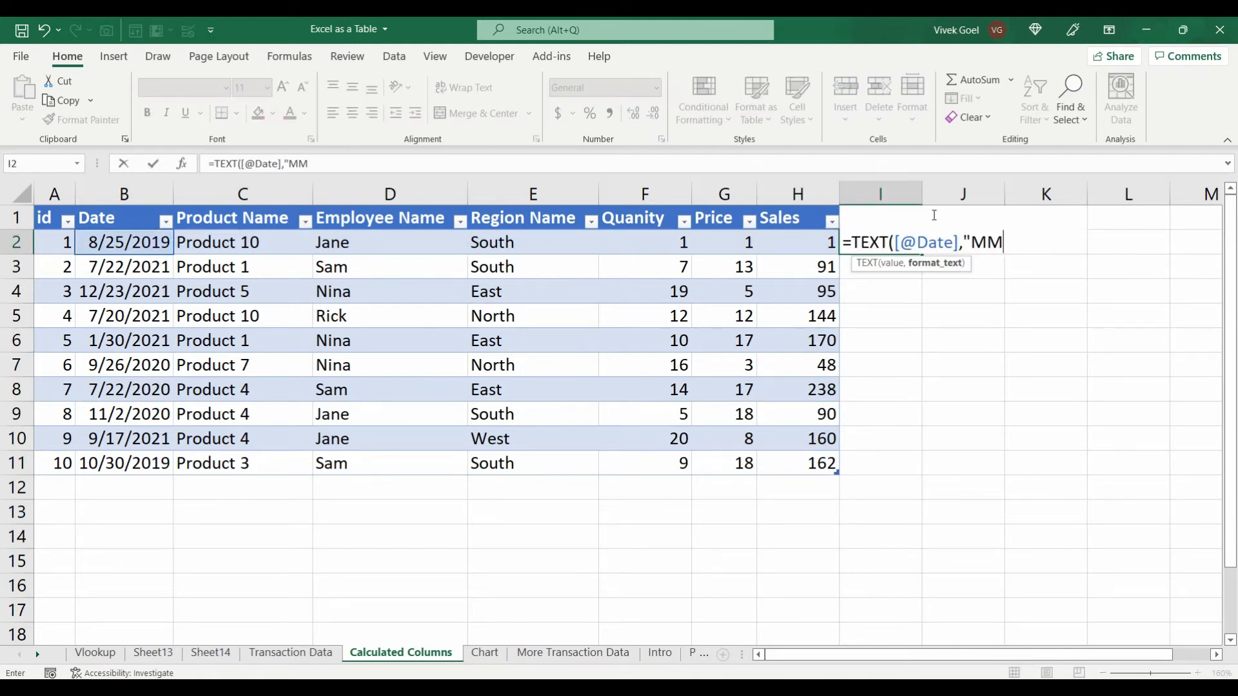
pyautogui.write('MM)')
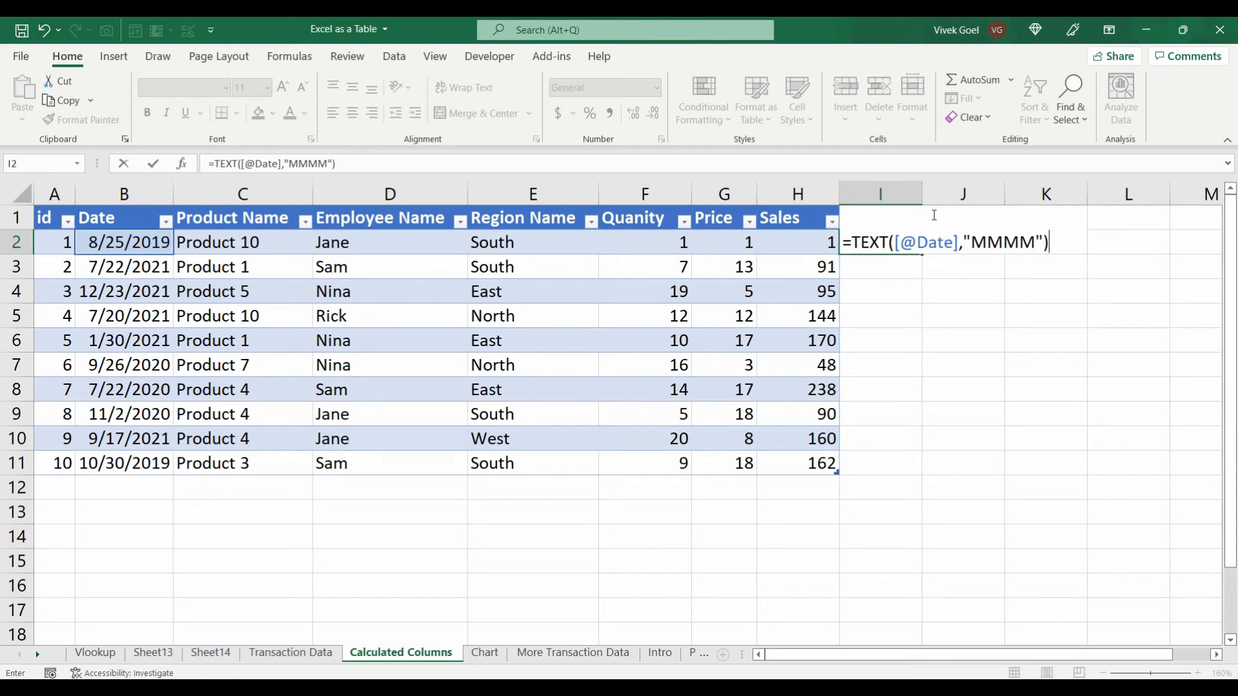
pyautogui.press('Return')
# Step: Examine the month names in the new calculated column I, from row 10 up to row 2
pyautogui.click(1045, 339)
pyautogui.moveTo(887, 447); pyautogui.dragTo(867, 241)
pyautogui.click(867, 243)
pyautogui.press('Left')
pyautogui.press('Right')
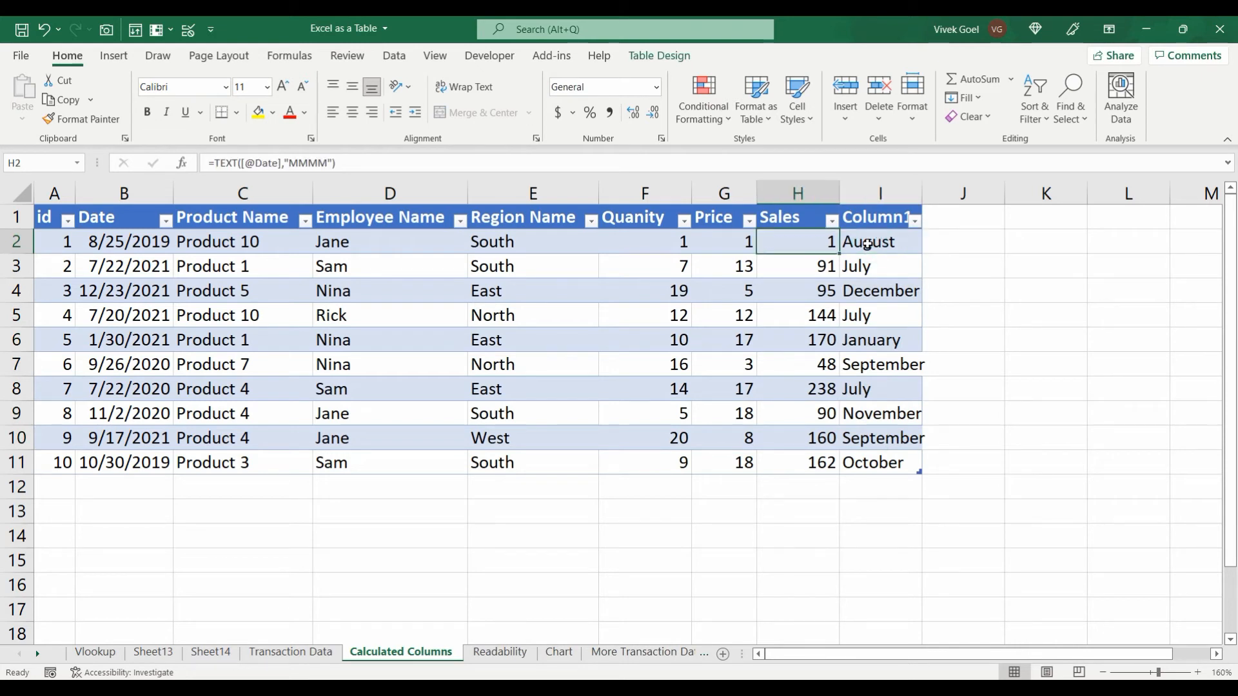
# Step: Select cells H2:I11 to review the Sales and month columns together
pyautogui.press('Left')
pyautogui.hotkey('shift', 'Down')
pyautogui.hotkey('shift', 'Down')
pyautogui.hotkey('shift', 'Right')
pyautogui.hotkey('shift', 'Down')
pyautogui.hotkey('shift', 'Down')
pyautogui.hotkey('shift', 'Down')
pyautogui.hotkey('shift', 'Down')
pyautogui.hotkey('shift', 'Down')
pyautogui.hotkey('shift', 'Down')
pyautogui.hotkey('shift', 'Down')
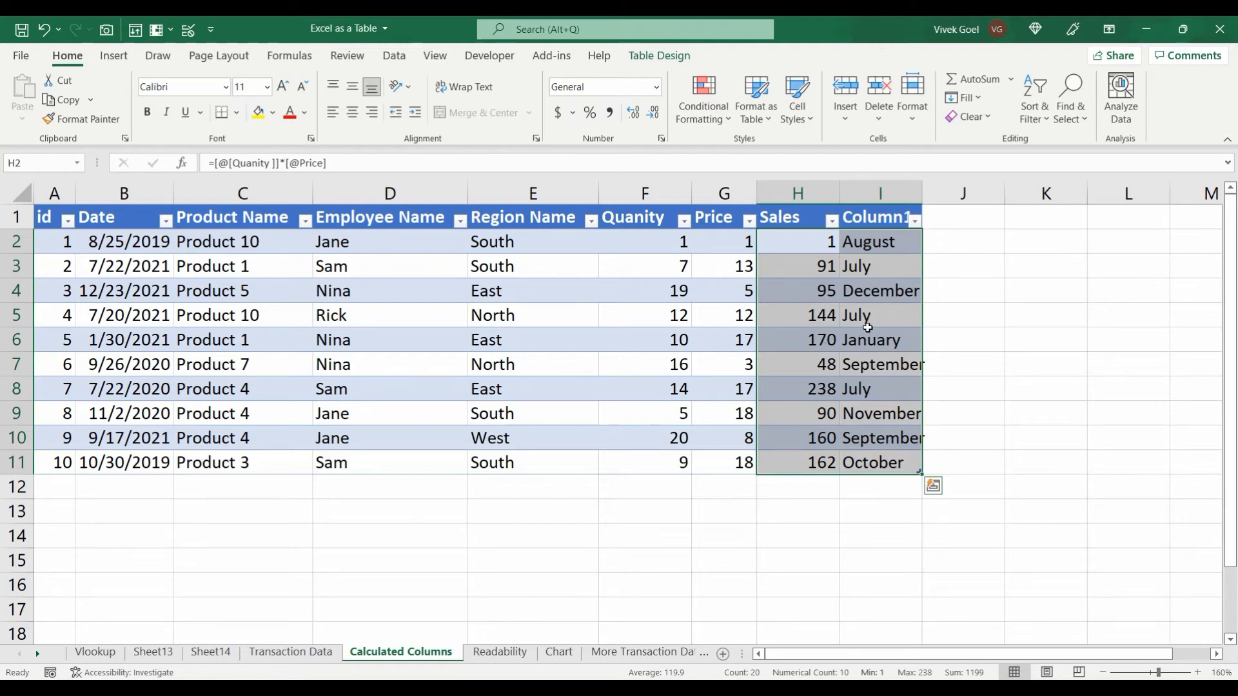
# Step: Open the Readability sheet and examine the table's upper rows, ending on the Product Name header in C1
pyautogui.click(500, 652)
pyautogui.click(362, 404)
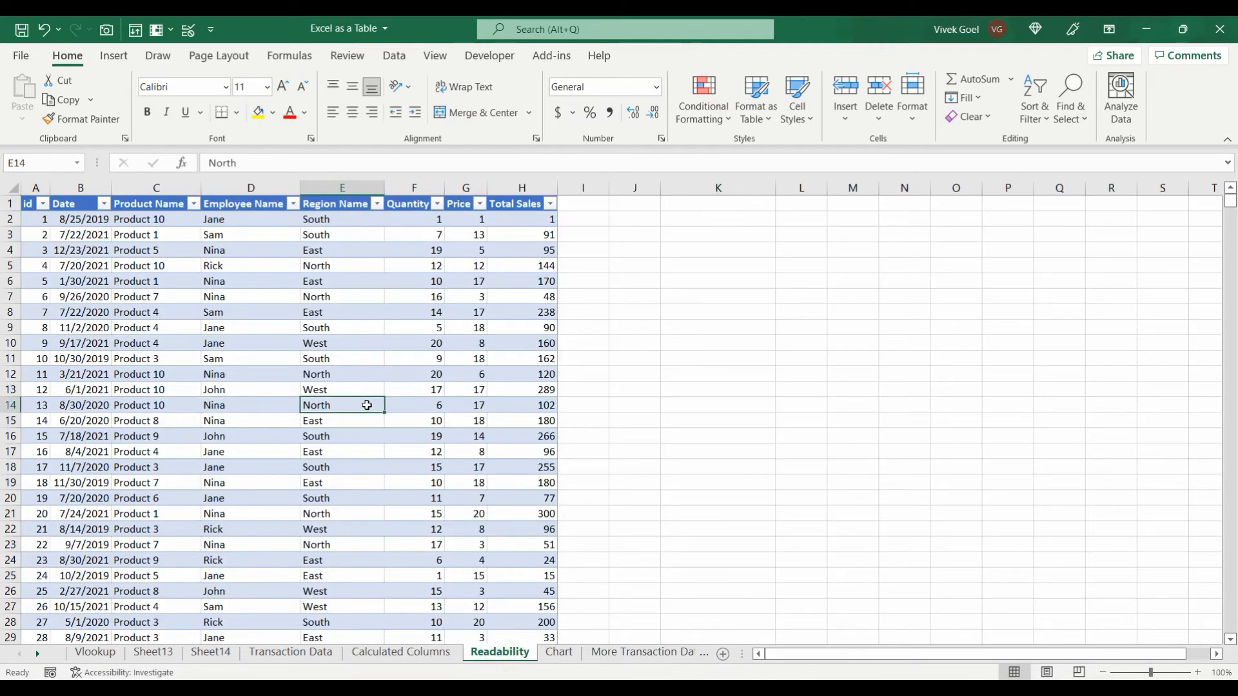
pyautogui.press('Left')
pyautogui.press('Left')
pyautogui.press('Up')
pyautogui.press('Up')
pyautogui.press('Up')
pyautogui.press('Up')
pyautogui.press('Up')
pyautogui.press('Up')
pyautogui.press('Up')
pyautogui.press('Up')
pyautogui.press('Up')
pyautogui.press('Up')
pyautogui.press('Left')
pyautogui.press('Left')
pyautogui.press('Up')
pyautogui.press('Up')
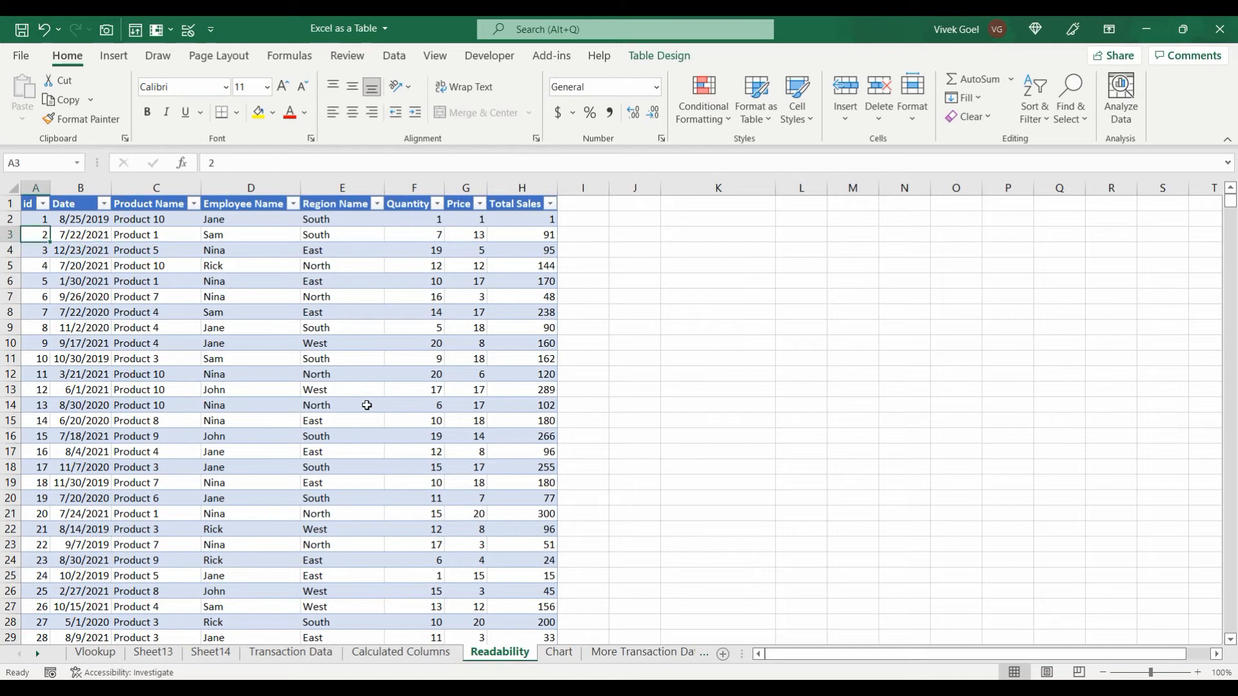
pyautogui.press('Right')
pyautogui.press('Right')
pyautogui.press('Right')
pyautogui.press('Left')
pyautogui.press('Down')
pyautogui.press('Up')
pyautogui.press('Up')
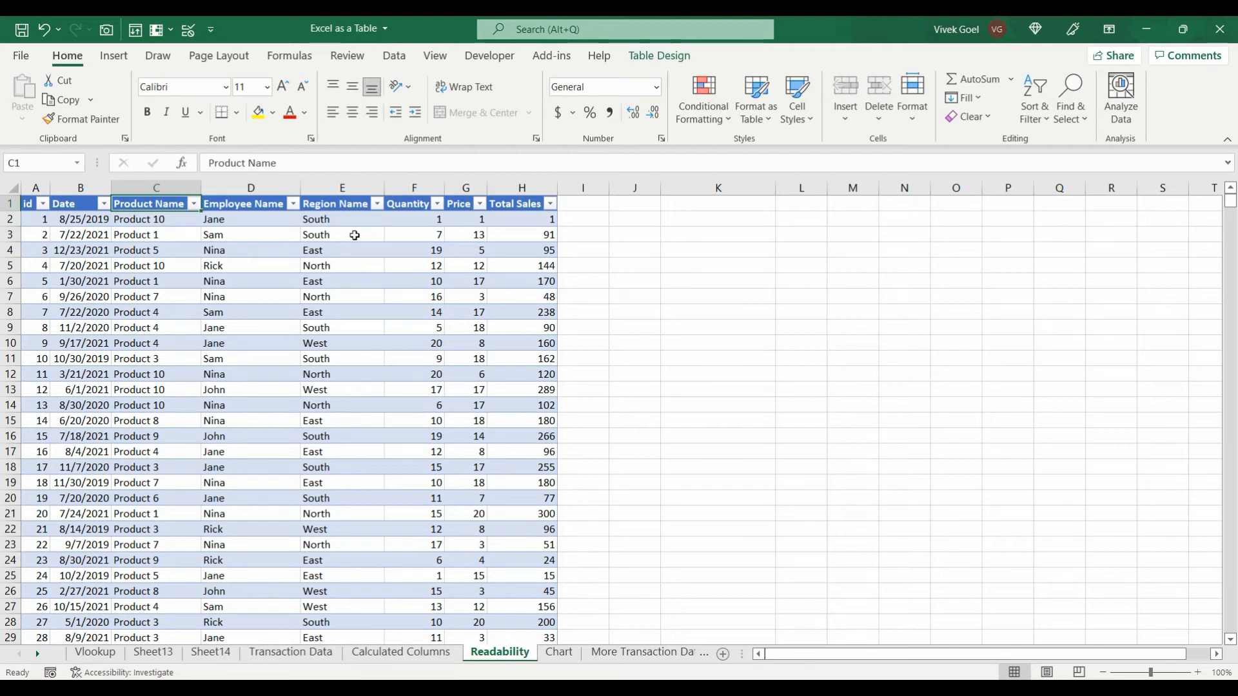
# Step: Go down the Product Name column to row 75, examining the table's column headers and banded rows
pyautogui.press('Down')
pyautogui.press('Down')
pyautogui.press('Down')
pyautogui.press('Down')
pyautogui.press('Down')
pyautogui.press('Down')
pyautogui.press('Down')
pyautogui.press('Down')
pyautogui.press('Down')
pyautogui.press('Down')
pyautogui.press('Down')
pyautogui.press('Down')
pyautogui.press('Down')
pyautogui.press('Down')
pyautogui.press('Down')
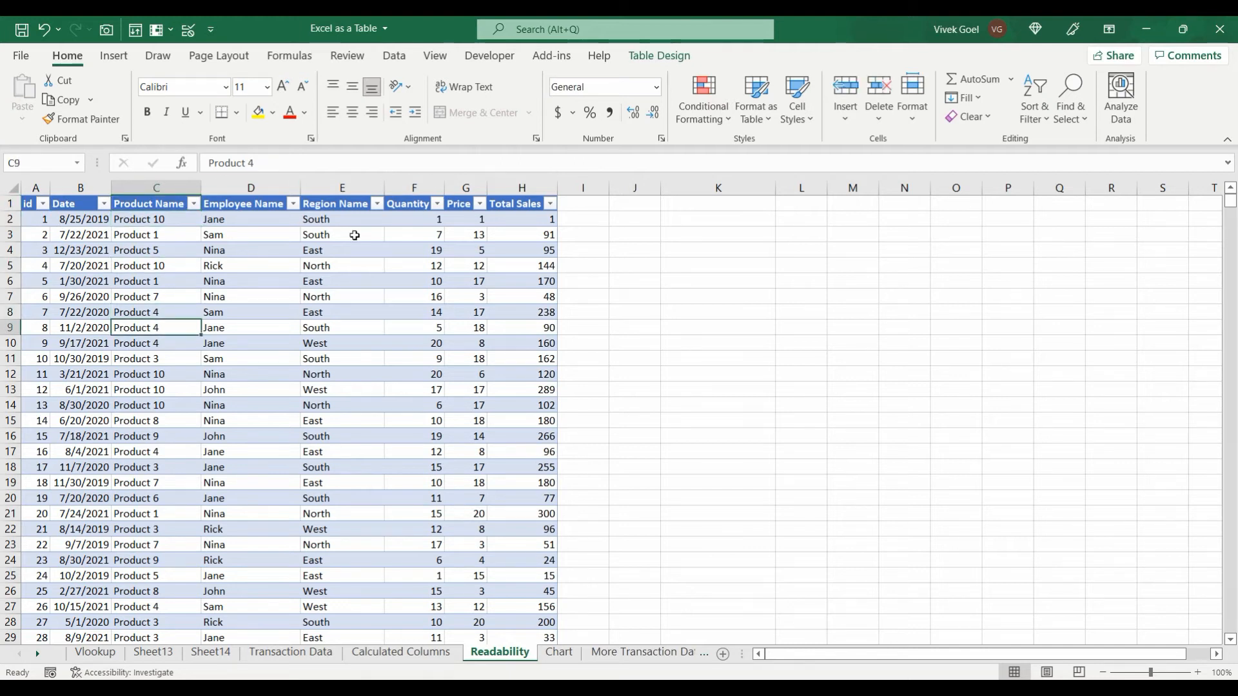
pyautogui.press('Down')
pyautogui.press('Down')
pyautogui.press('Down')
pyautogui.press('Down')
pyautogui.press('Down')
pyautogui.press('Down')
pyautogui.press('Down')
pyautogui.press('Down')
pyautogui.press('Down')
pyautogui.press('Down')
pyautogui.press('Down')
pyautogui.press('Down')
pyautogui.press('Down')
pyautogui.press('Down')
pyautogui.press('Down')
pyautogui.press('Down')
pyautogui.press('Down')
pyautogui.press('Down')
pyautogui.press('Down')
pyautogui.press('Down')
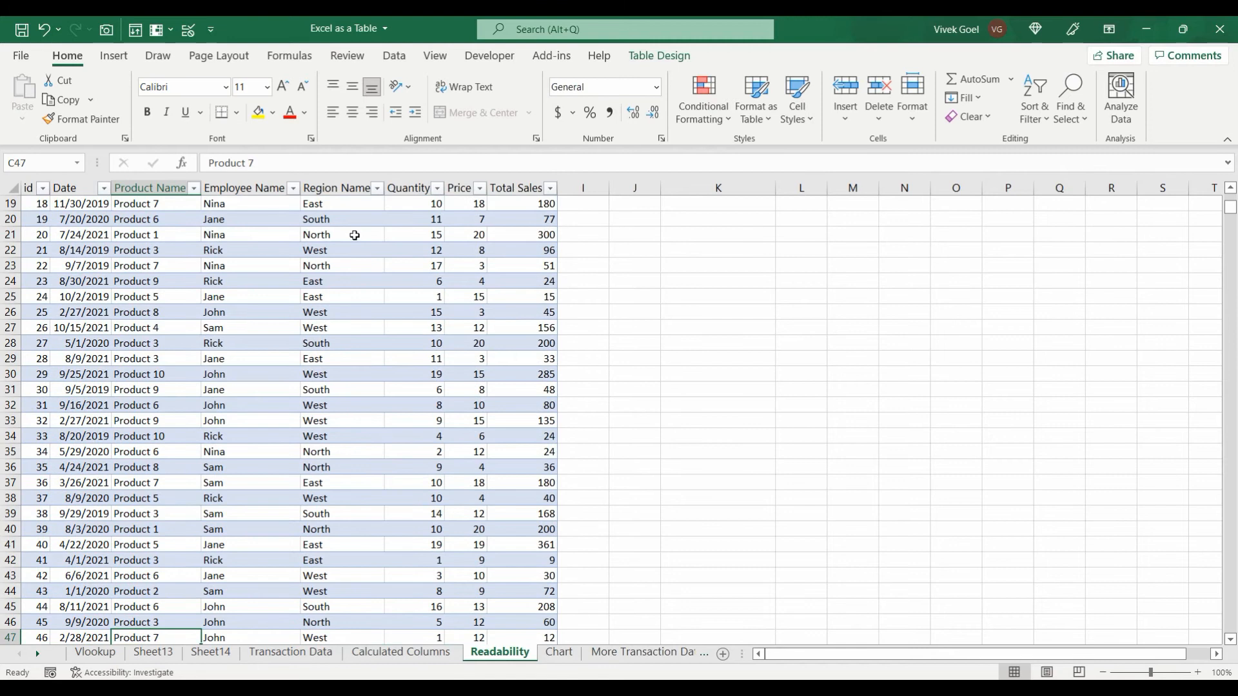
pyautogui.press('Down')
pyautogui.press('Down')
pyautogui.press('Down')
pyautogui.press('Down')
pyautogui.press('Down')
pyautogui.press('Down')
pyautogui.press('Down')
pyautogui.press('Down')
pyautogui.press('Down')
pyautogui.press('Down')
pyautogui.press('Down')
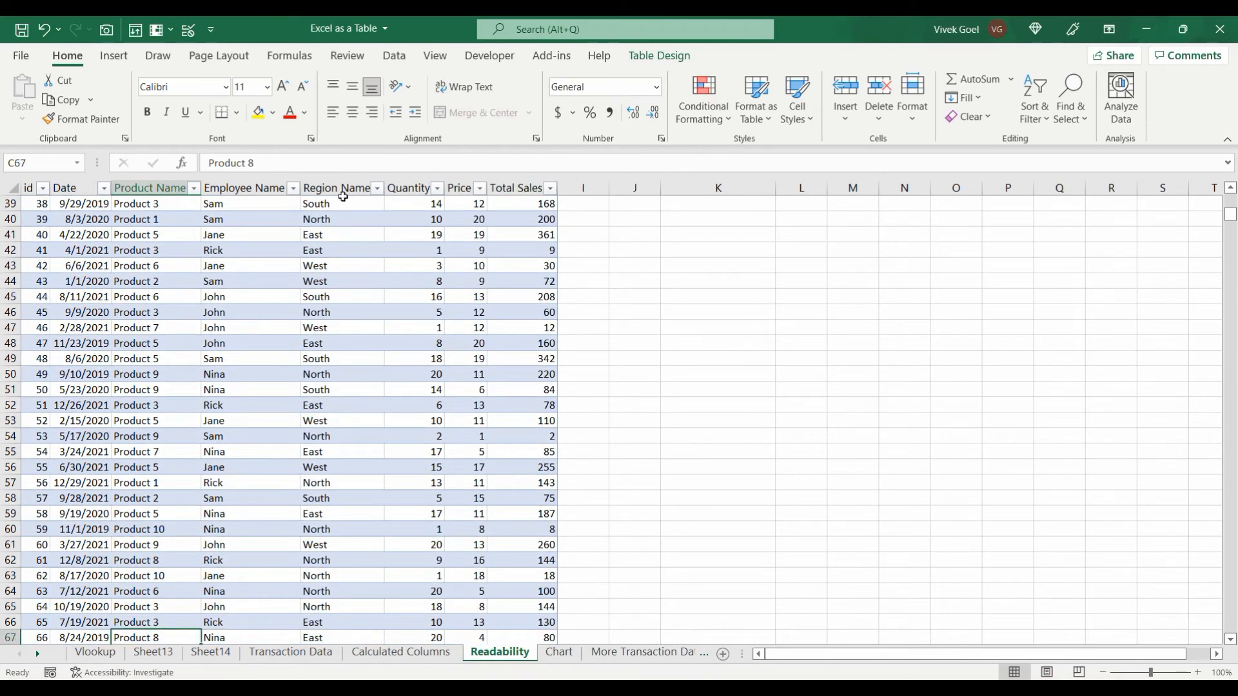
pyautogui.press('Down')
pyautogui.press('Down')
pyautogui.press('Down')
pyautogui.press('Down')
pyautogui.press('Down')
pyautogui.press('Down')
pyautogui.press('Down')
pyautogui.press('Down')
pyautogui.press('Down')
pyautogui.press('Down')
pyautogui.press('Down')
pyautogui.press('Down')
pyautogui.press('Down')
pyautogui.press('Down')
pyautogui.press('Down')
pyautogui.press('Down')
pyautogui.press('Down')
pyautogui.press('Down')
pyautogui.press('Down')
pyautogui.press('Down')
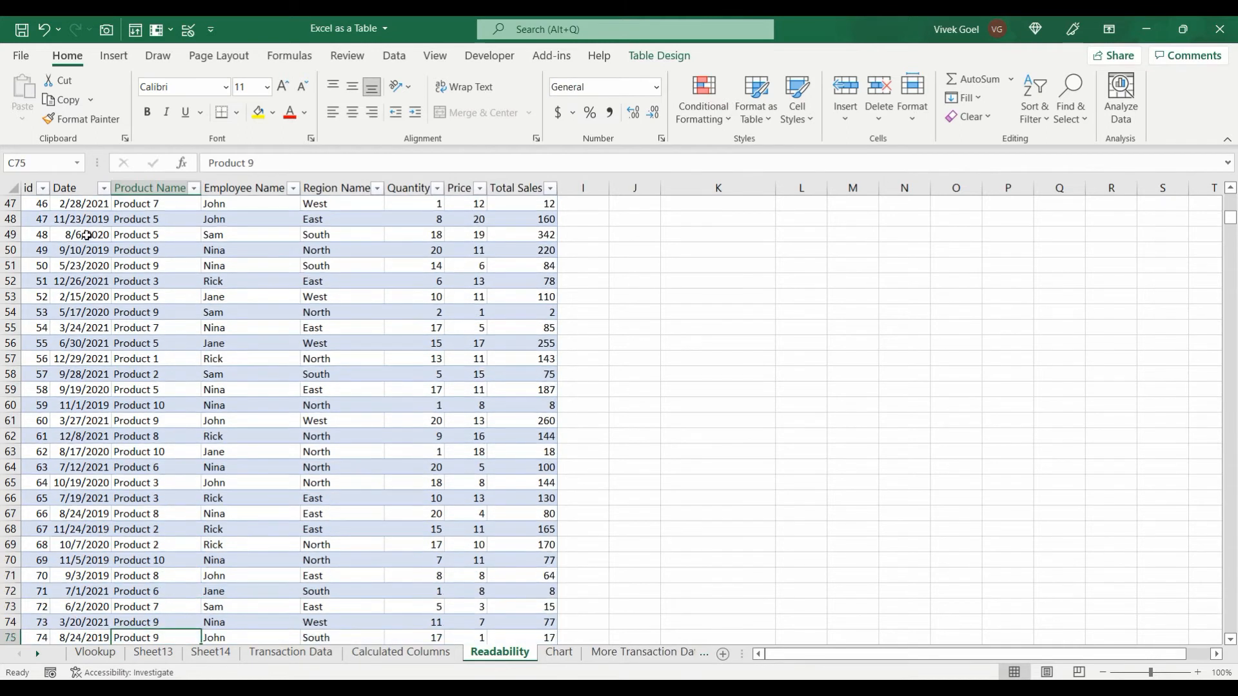
# Step: Continue down the table to B109, examining its column headers and banded rows, and select the Date column from there up to its header
pyautogui.press('Down')
pyautogui.press('Down')
pyautogui.press('Down')
pyautogui.press('Down')
pyautogui.press('Down')
pyautogui.press('Down')
pyautogui.press('Down')
pyautogui.press('Down')
pyautogui.press('Down')
pyautogui.press('Down')
pyautogui.press('Down')
pyautogui.press('Down')
pyautogui.press('Down')
pyautogui.press('Down')
pyautogui.press('Down')
pyautogui.press('Down')
pyautogui.press('Down')
pyautogui.press('Down')
pyautogui.press('Down')
pyautogui.press('Down')
pyautogui.click(86, 235)
pyautogui.press('Down')
pyautogui.press('Down')
pyautogui.press('Down')
pyautogui.press('Down')
pyautogui.press('Down')
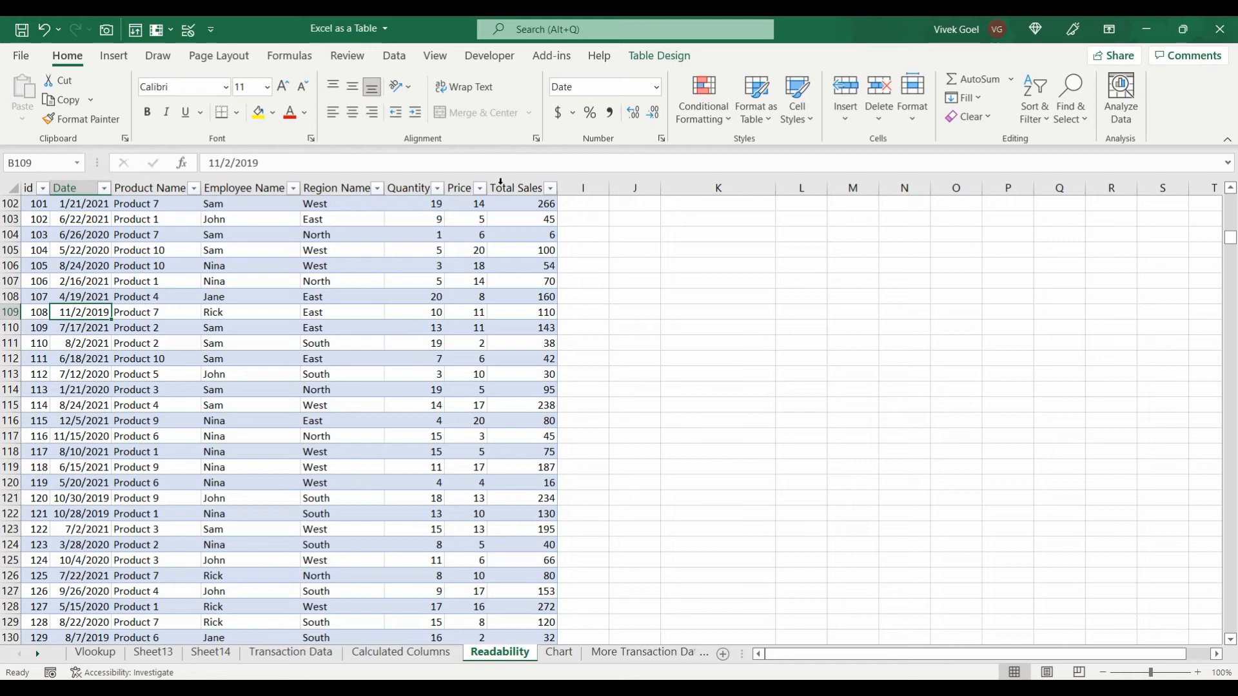
pyautogui.hotkey('ctrl', 'shift', 'Up')
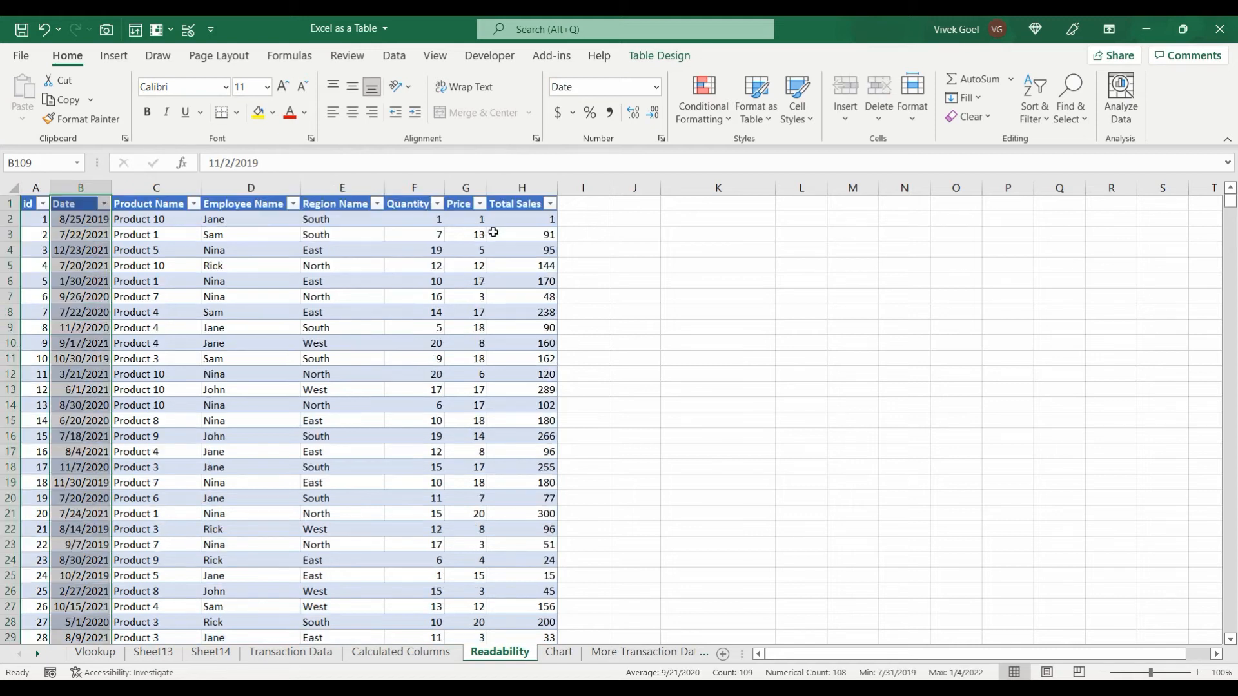
# Step: Examine row 2 from Date across to Total Sales and review the upper Total Sales cells
pyautogui.click(87, 221)
pyautogui.press('Right')
pyautogui.press('Right')
pyautogui.press('Right')
pyautogui.press('Right')
pyautogui.press('Right')
pyautogui.press('Right')
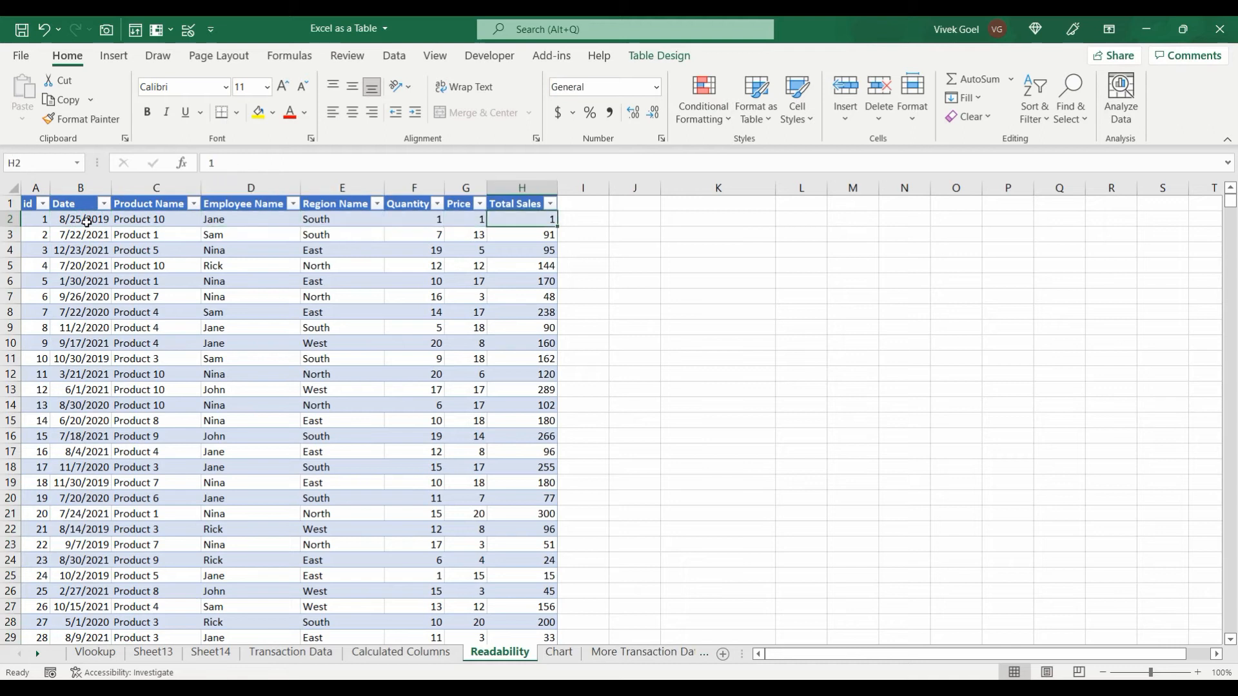
pyautogui.press('Up')
pyautogui.press('Down')
pyautogui.press('Down')
pyautogui.press('Up')
pyautogui.hotkey('shift', 'Down')
pyautogui.hotkey('shift', 'Down')
pyautogui.hotkey('shift', 'Down')
pyautogui.hotkey('shift', 'Down')
pyautogui.hotkey('shift', 'Down')
pyautogui.hotkey('shift', 'Down')
pyautogui.hotkey('shift', 'Down')
pyautogui.press('Left')
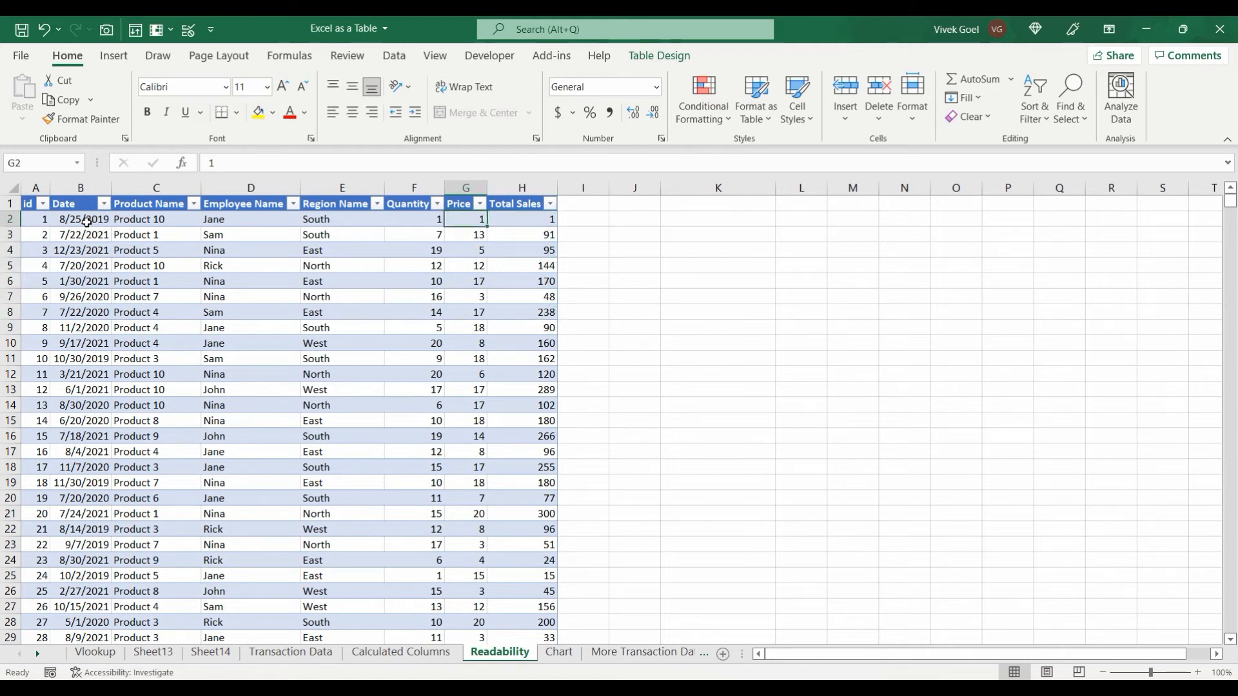
# Step: Enter the formula =Transdata in K2 to bring in the whole table
pyautogui.press('Right')
pyautogui.press('Right')
pyautogui.press('Right')
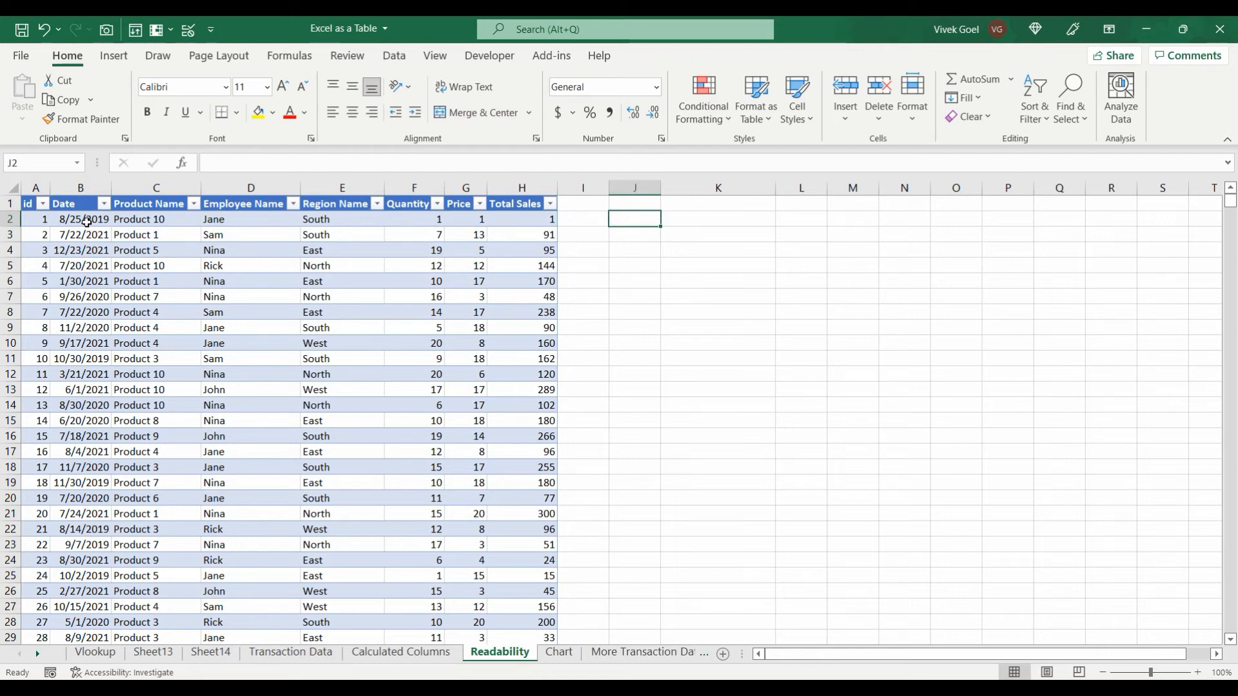
pyautogui.press('Left')
pyautogui.press('Left')
pyautogui.press('Right')
pyautogui.press('Right')
pyautogui.press('Right')
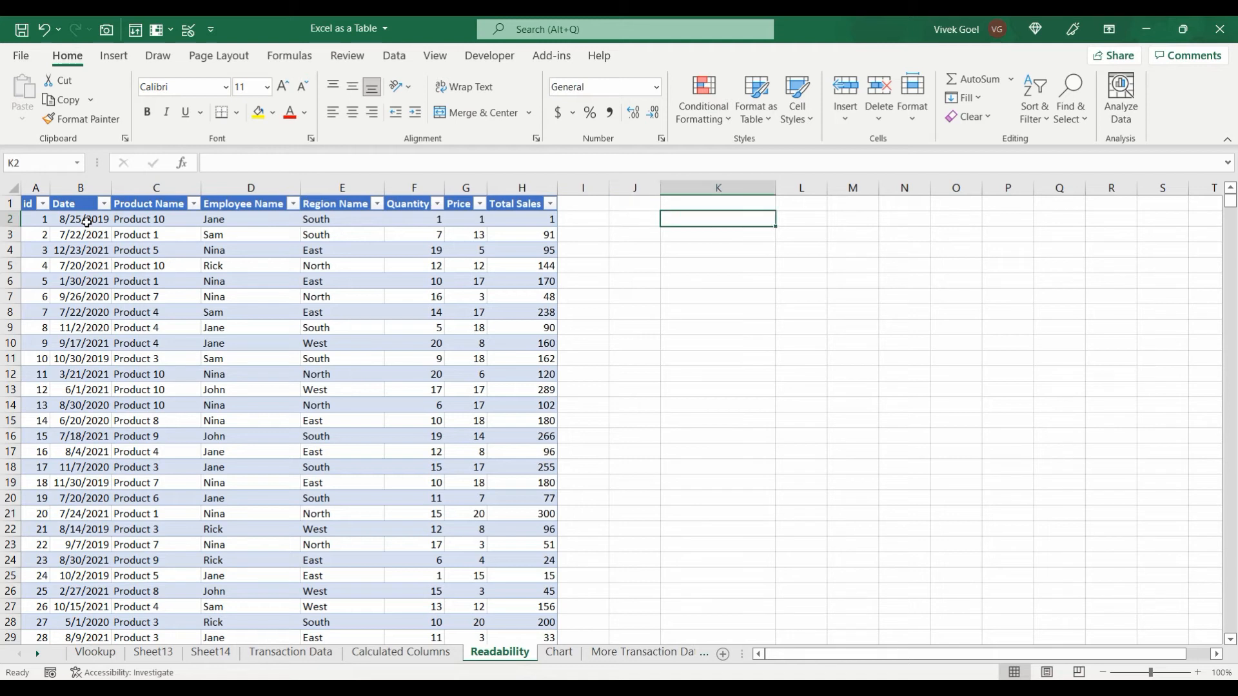
pyautogui.write('=t')
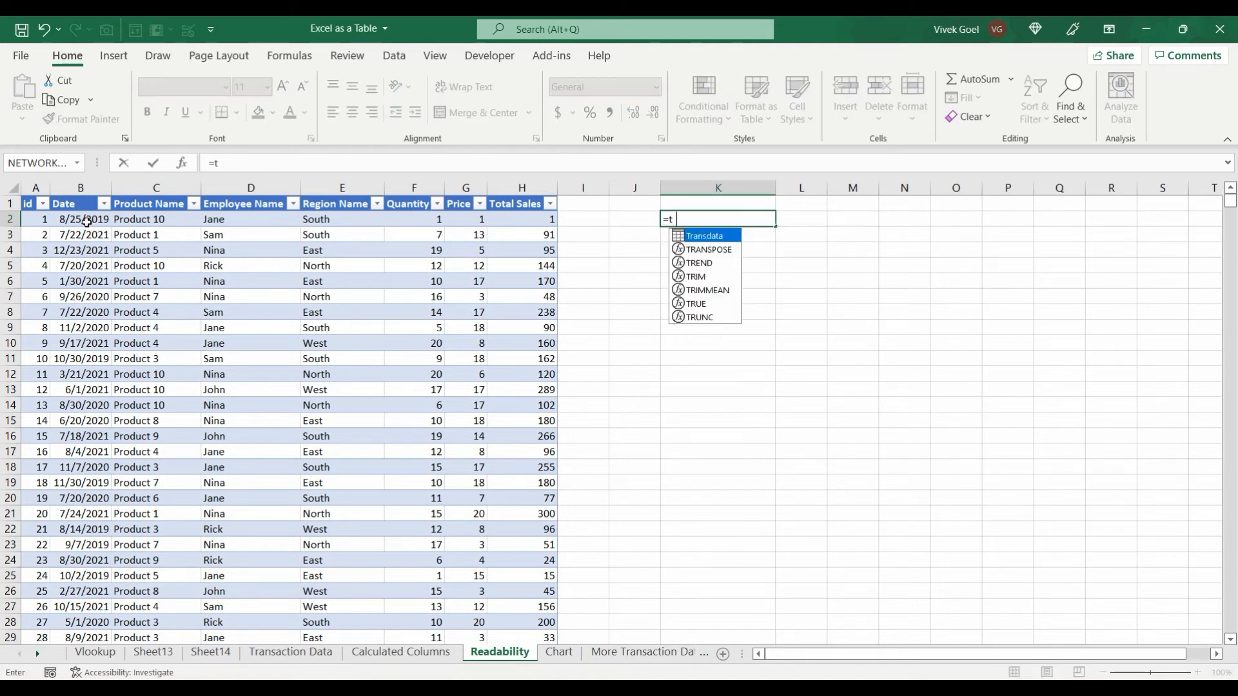
pyautogui.write('r')
pyautogui.doubleClick(701, 235)
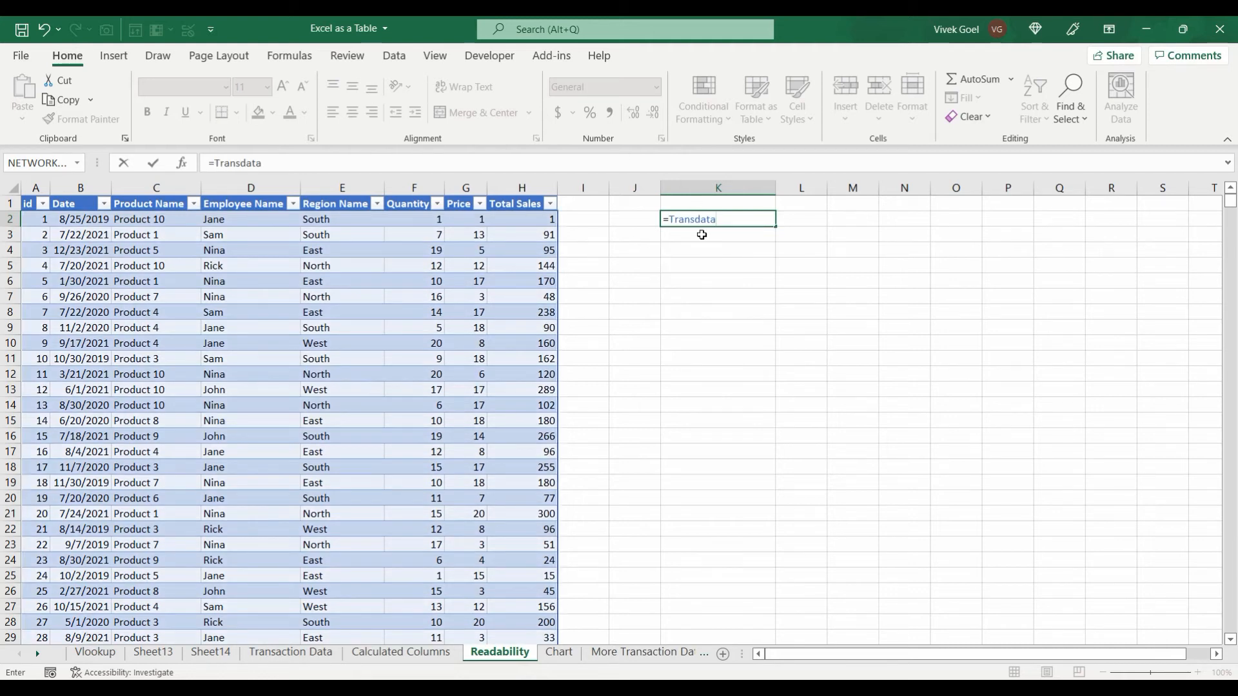
pyautogui.press('Return')
# Step: Examine the table copy produced by the formula, going across row 2 from column K and back to K2
pyautogui.press('Up')
pyautogui.press('Right')
pyautogui.press('Right')
pyautogui.press('Right')
pyautogui.press('Right')
pyautogui.press('Right')
pyautogui.press('Left')
pyautogui.press('Left')
pyautogui.press('Left')
pyautogui.press('Left')
pyautogui.press('Left')
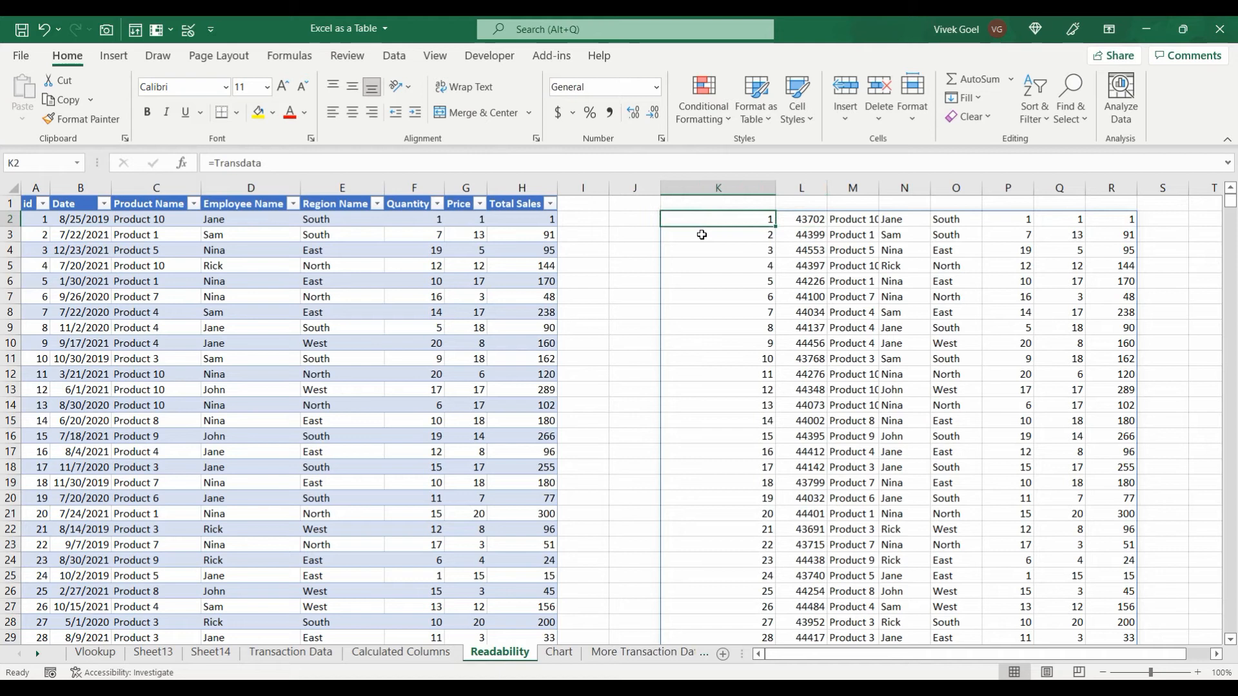
# Step: Replace the formula in K2 with =Transdata[Total Sales], referencing only that column by name
pyautogui.press('Delete')
pyautogui.write('=tr')
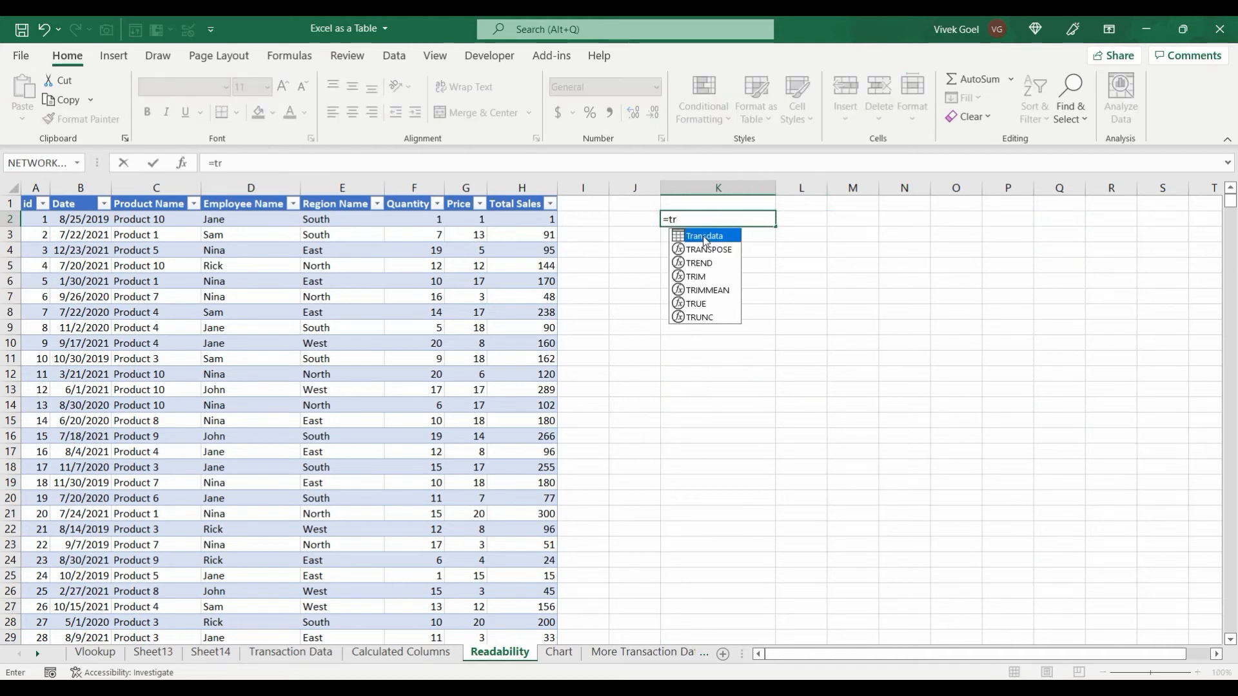
pyautogui.doubleClick(705, 237)
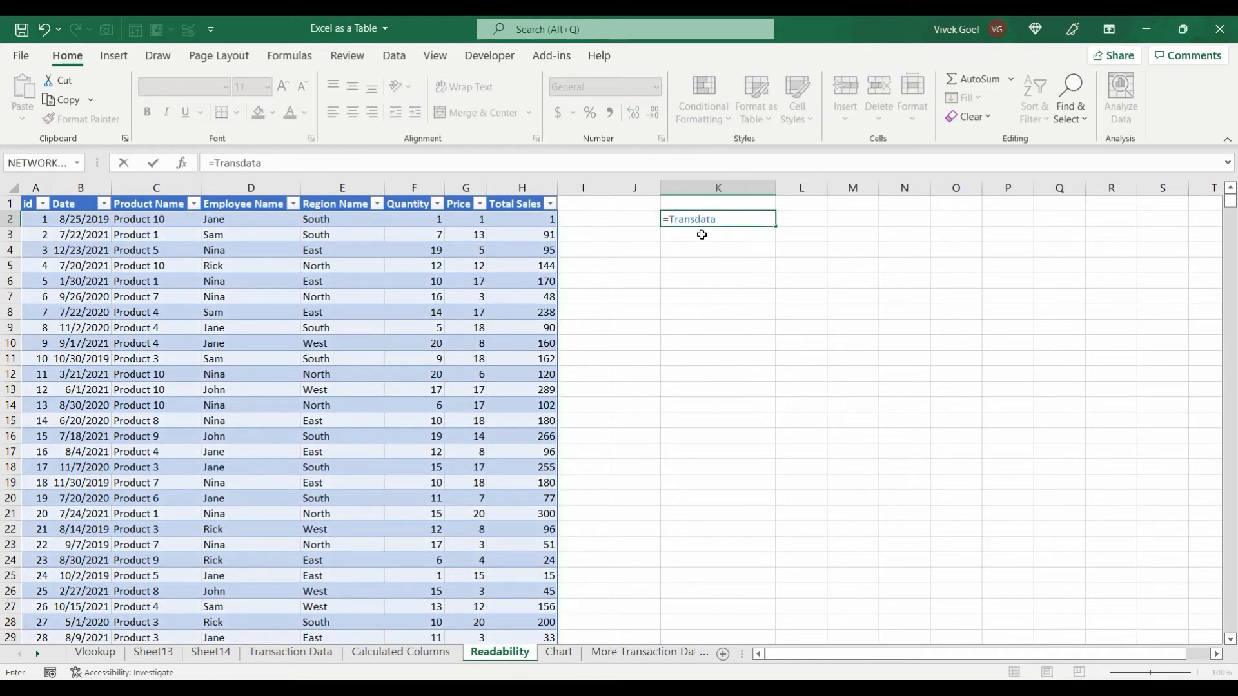
pyautogui.write('[')
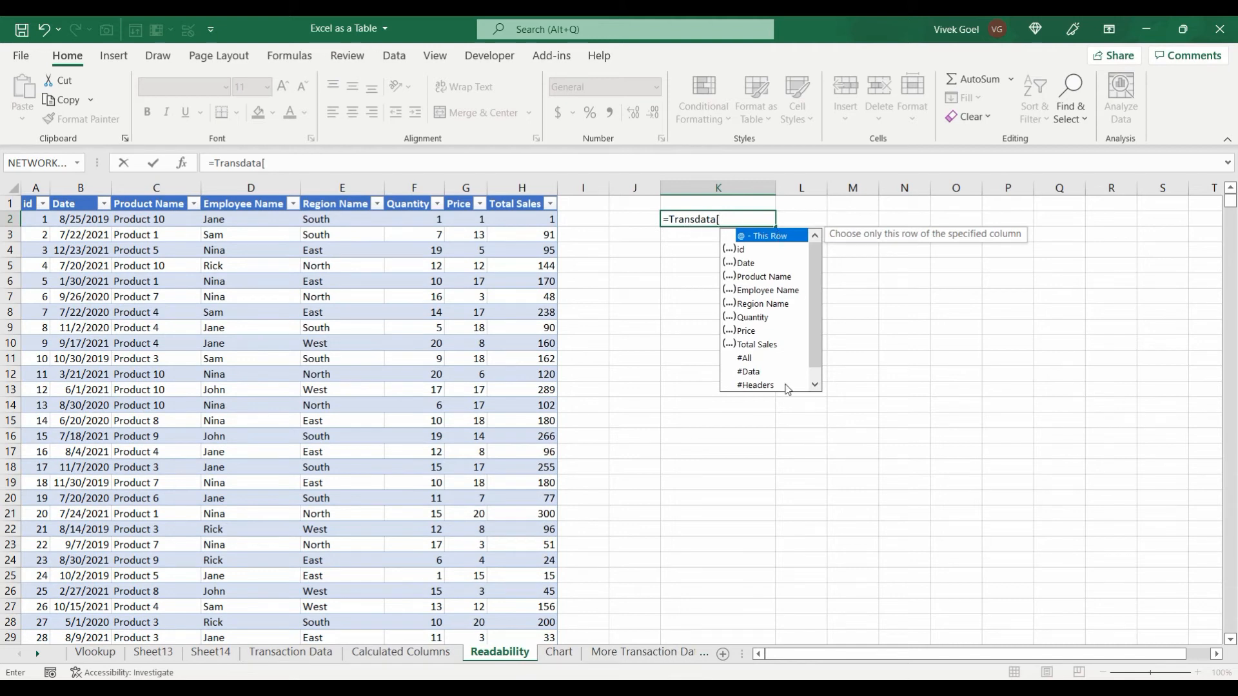
pyautogui.press('Down')
pyautogui.press('Down')
pyautogui.press('Down')
pyautogui.press('Down')
pyautogui.press('Down')
pyautogui.press('Down')
pyautogui.press('Down')
pyautogui.press('Down')
pyautogui.press('Tab')
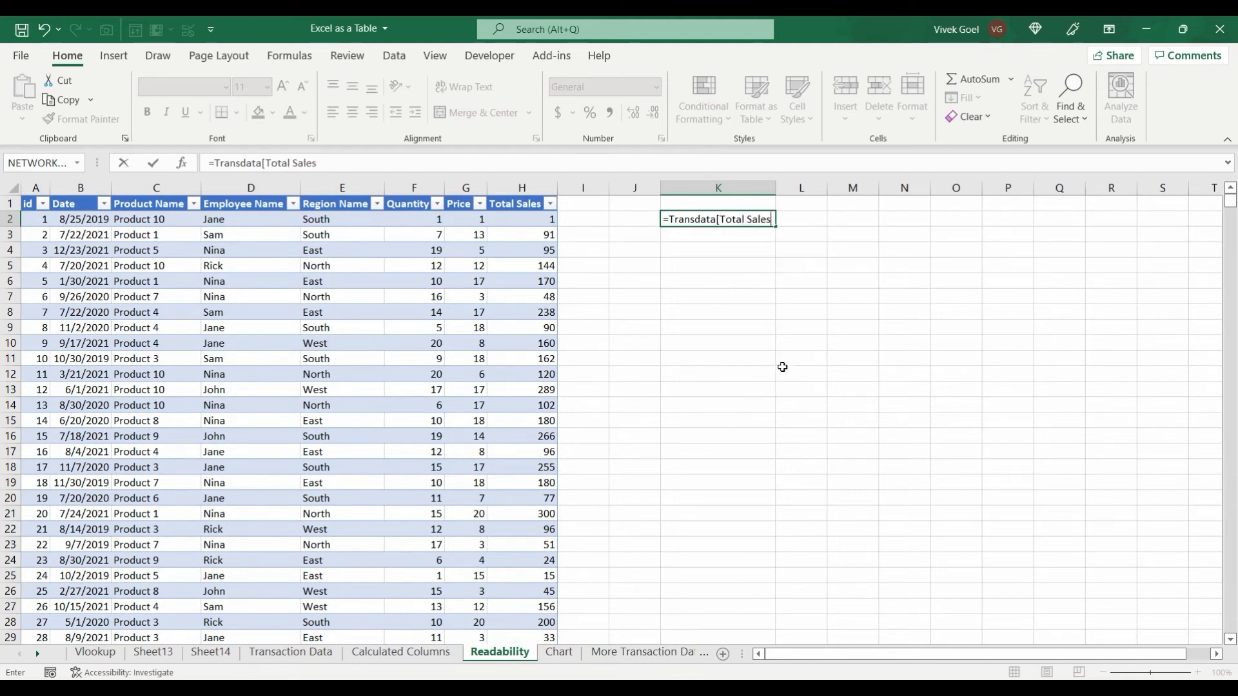
pyautogui.hotkey('ctrl', 'Return')
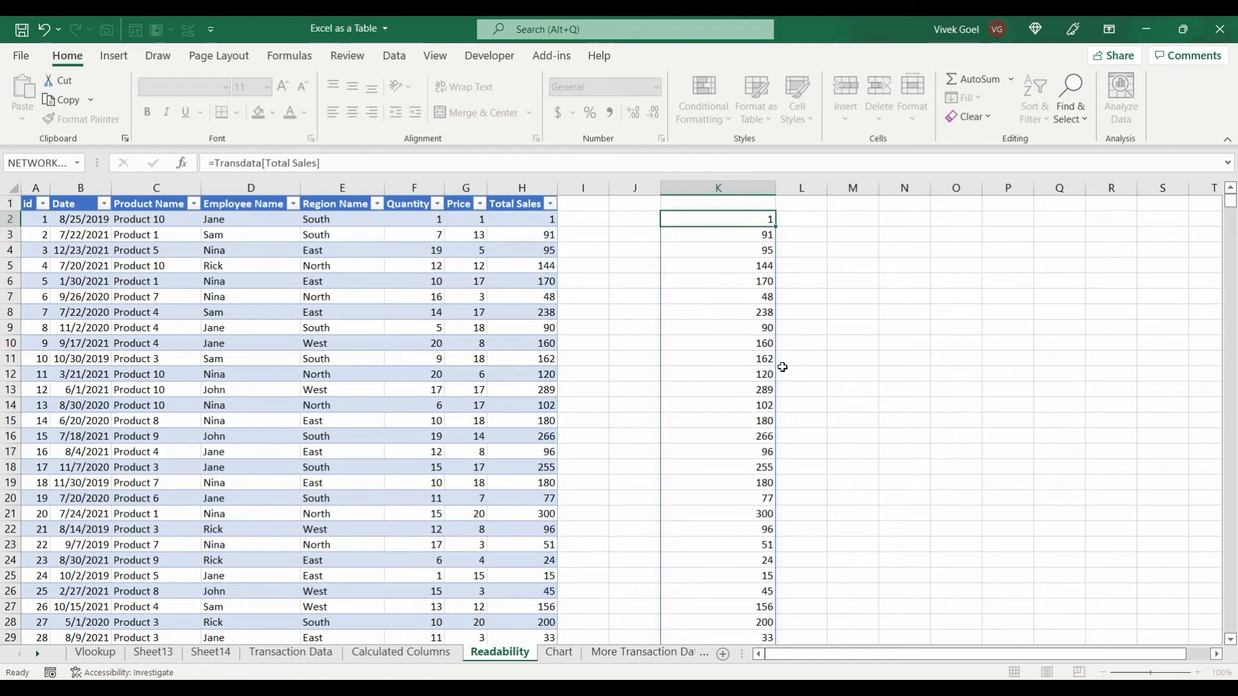
# Step: Wrap the K2 reference in a sum so the formula reads =SUM(Transdata[Total Sales])
pyautogui.click(216, 163)
pyautogui.write('SUM(')
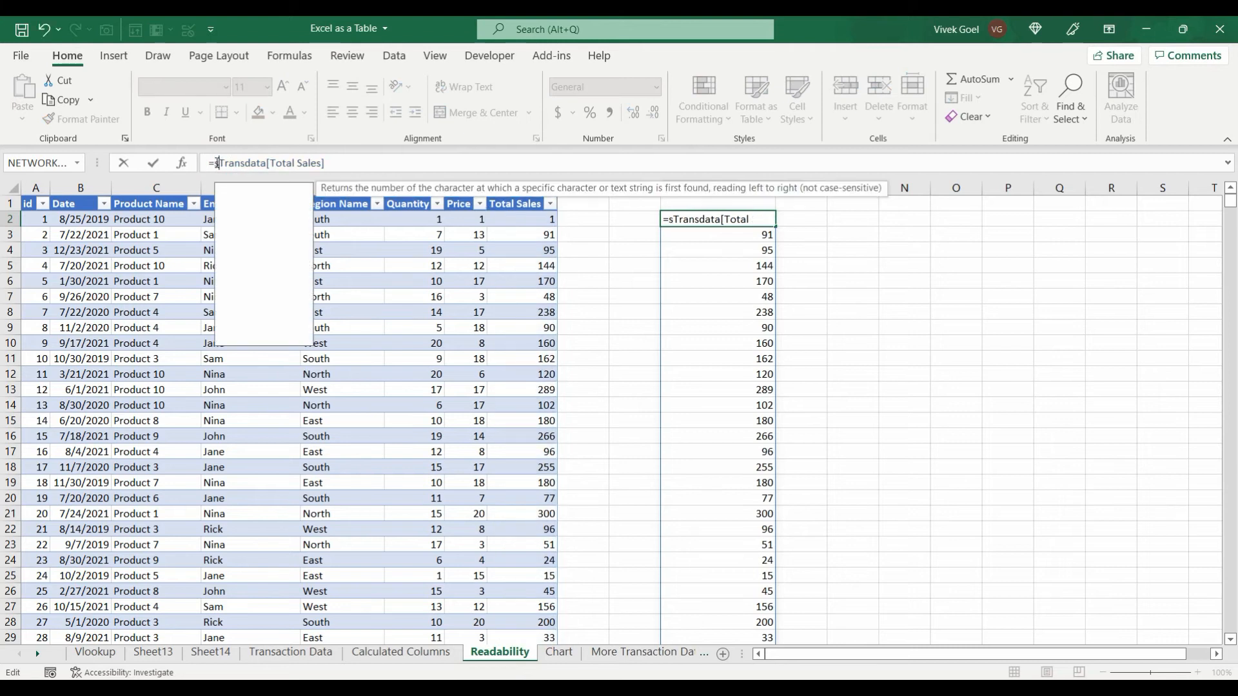
pyautogui.click(378, 162)
pyautogui.write(')')
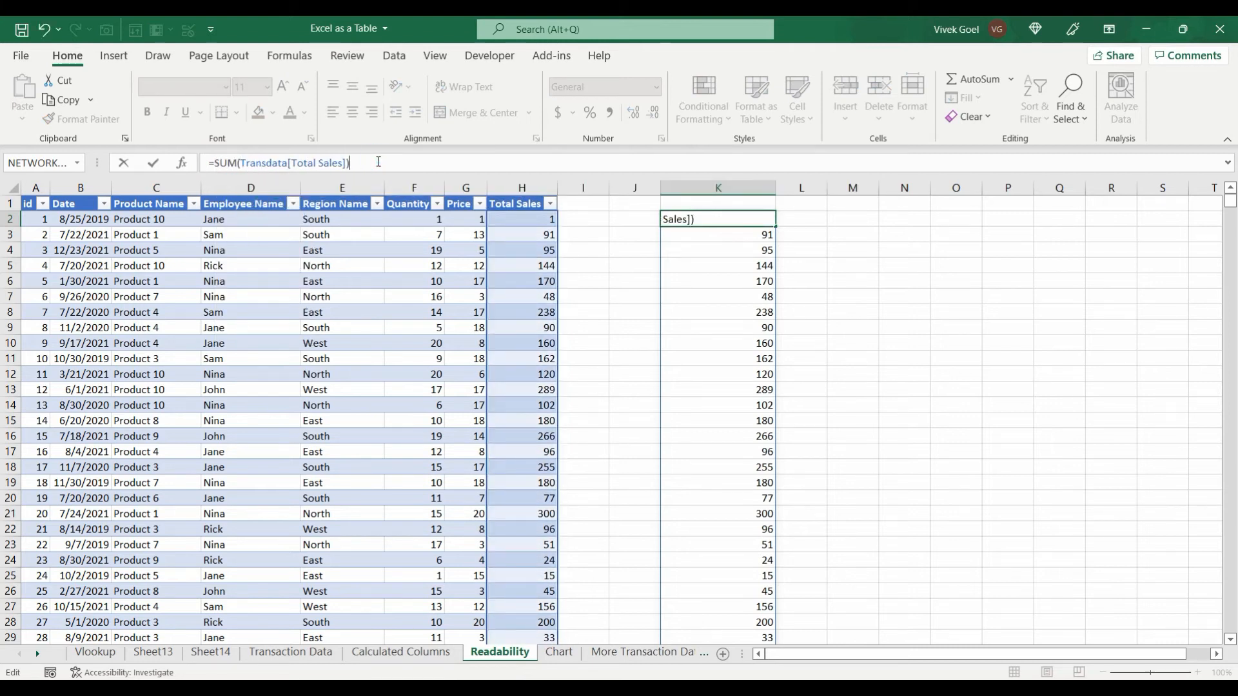
pyautogui.hotkey('ctrl', 'Return')
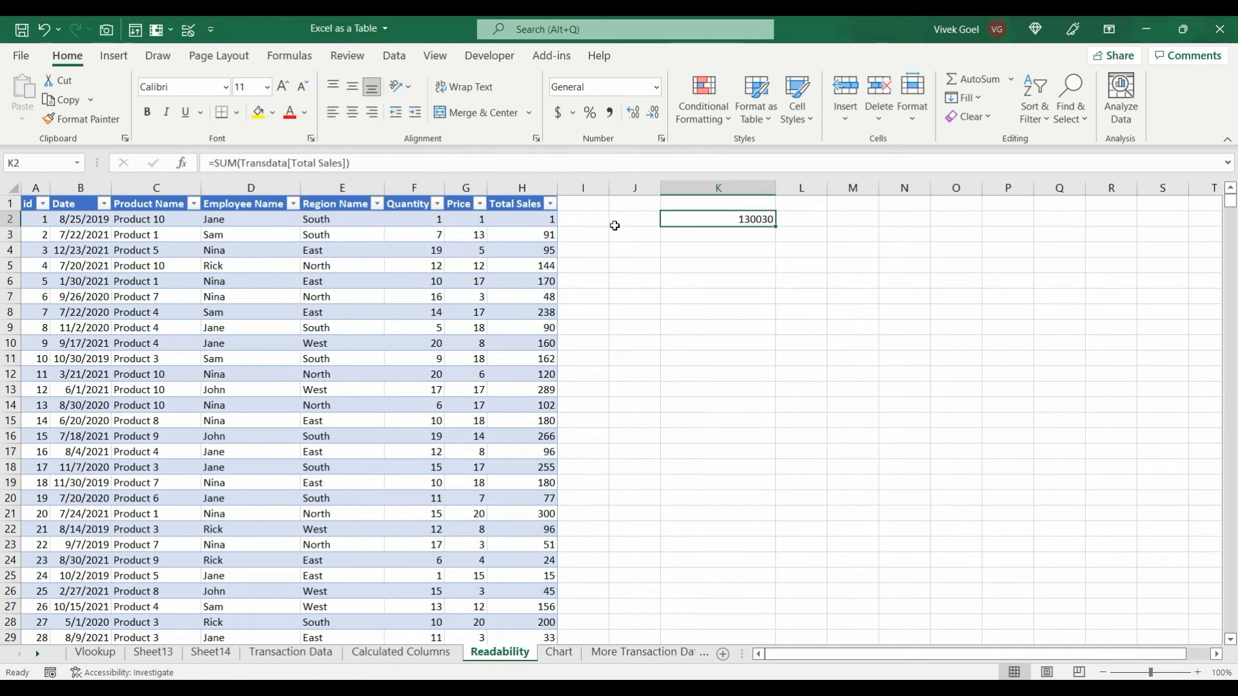
# Step: Go down the Total Sales column from H2, examining the values that the K2 formula adds up
pyautogui.click(545, 221)
pyautogui.press('Down')
pyautogui.press('Down')
pyautogui.press('Down')
pyautogui.press('Down')
pyautogui.press('Down')
pyautogui.press('Down')
pyautogui.press('Down')
pyautogui.press('Down')
pyautogui.press('Down')
pyautogui.press('Down')
pyautogui.press('Down')
pyautogui.press('Down')
pyautogui.press('Down')
pyautogui.press('Down')
pyautogui.press('Down')
pyautogui.press('Down')
pyautogui.press('Down')
pyautogui.press('Down')
pyautogui.press('Down')
pyautogui.press('Down')
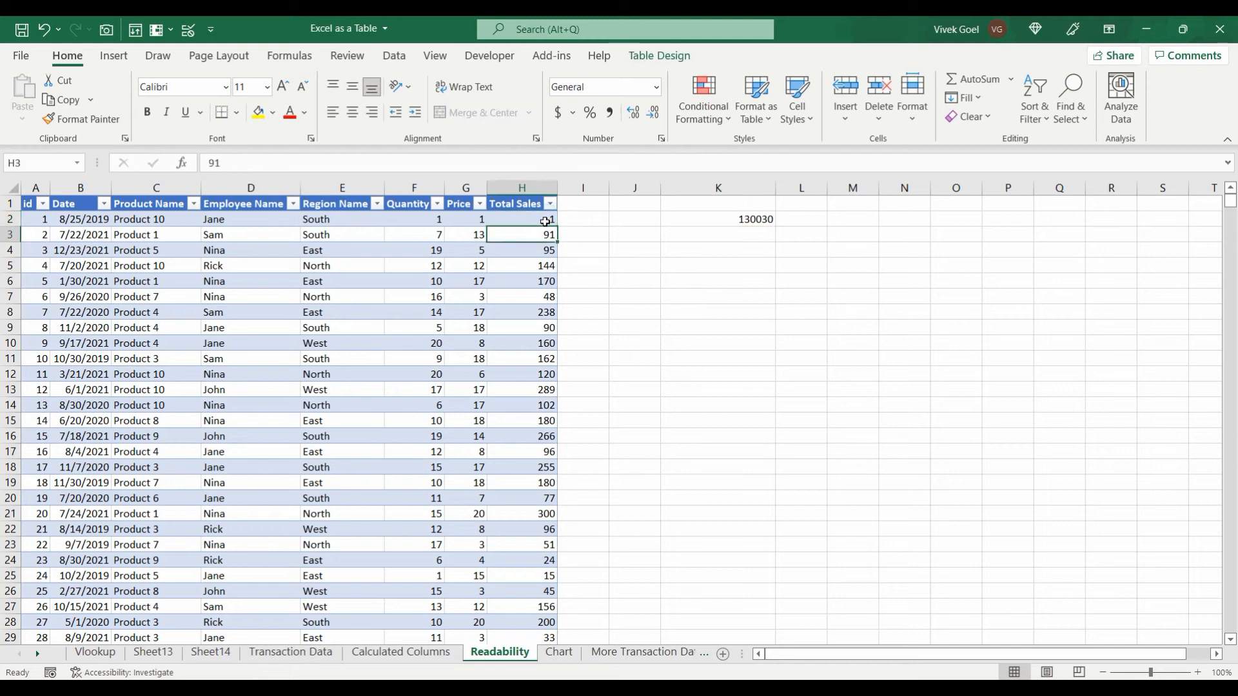
pyautogui.press('Up')
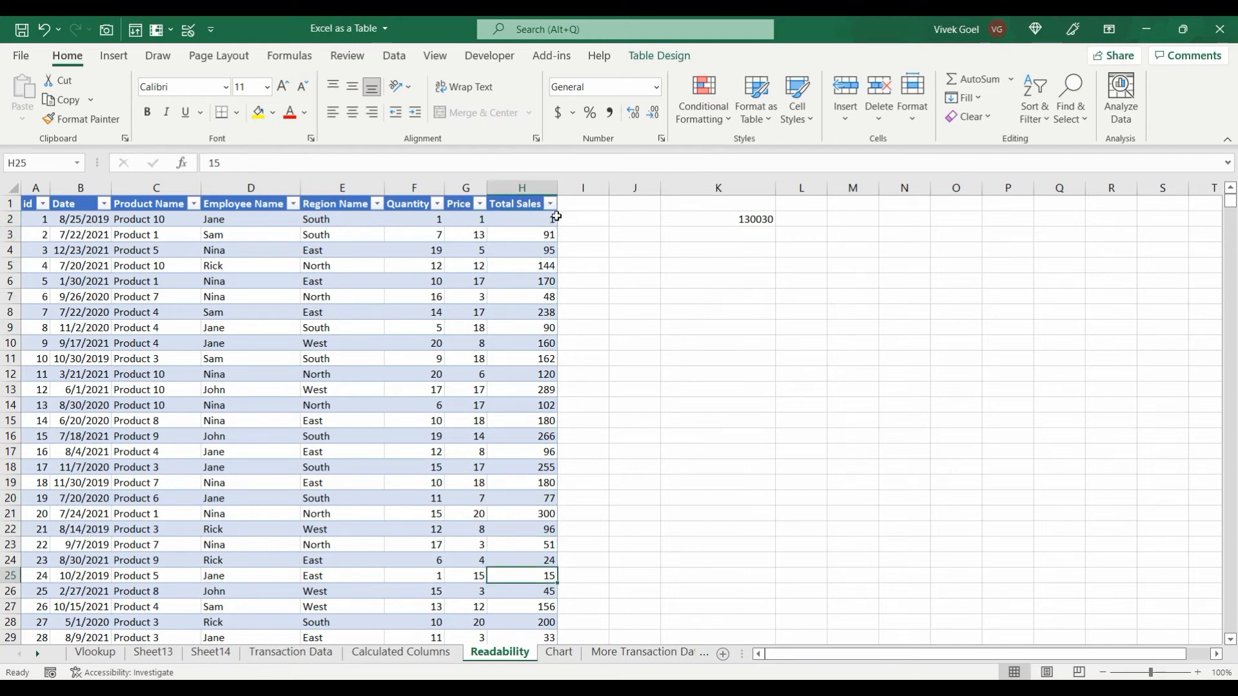
pyautogui.click(714, 259)
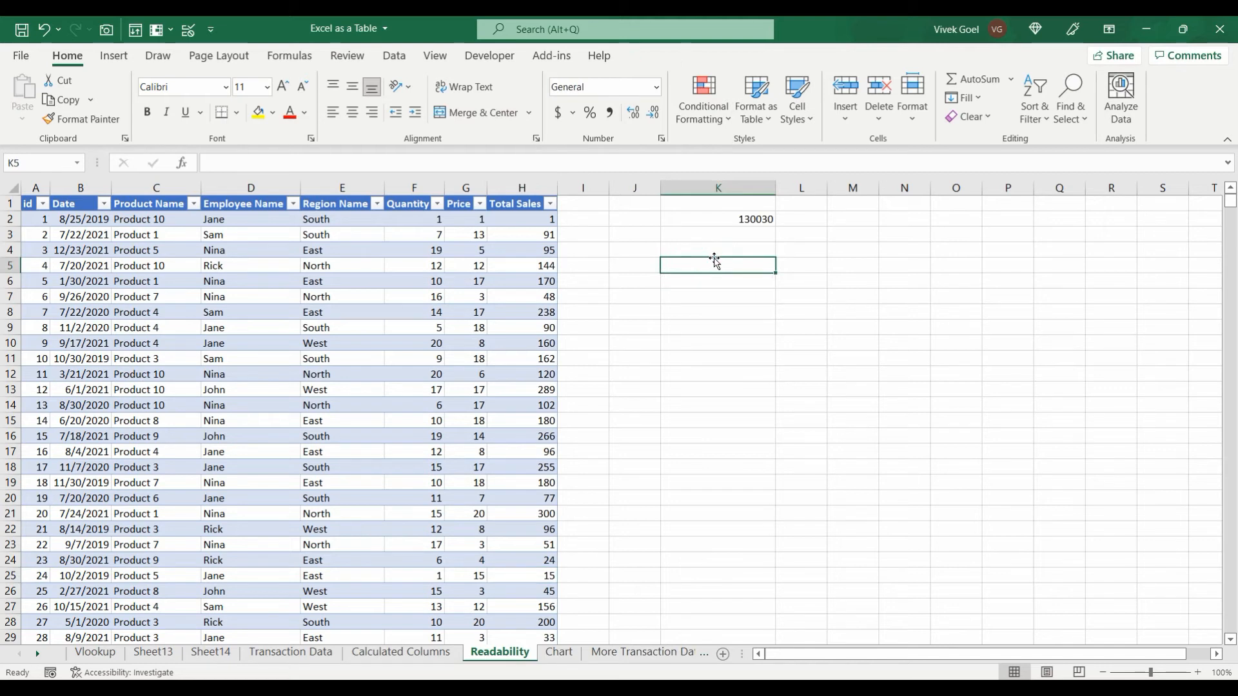
pyautogui.press('Up')
pyautogui.press('Up')
pyautogui.press('Down')
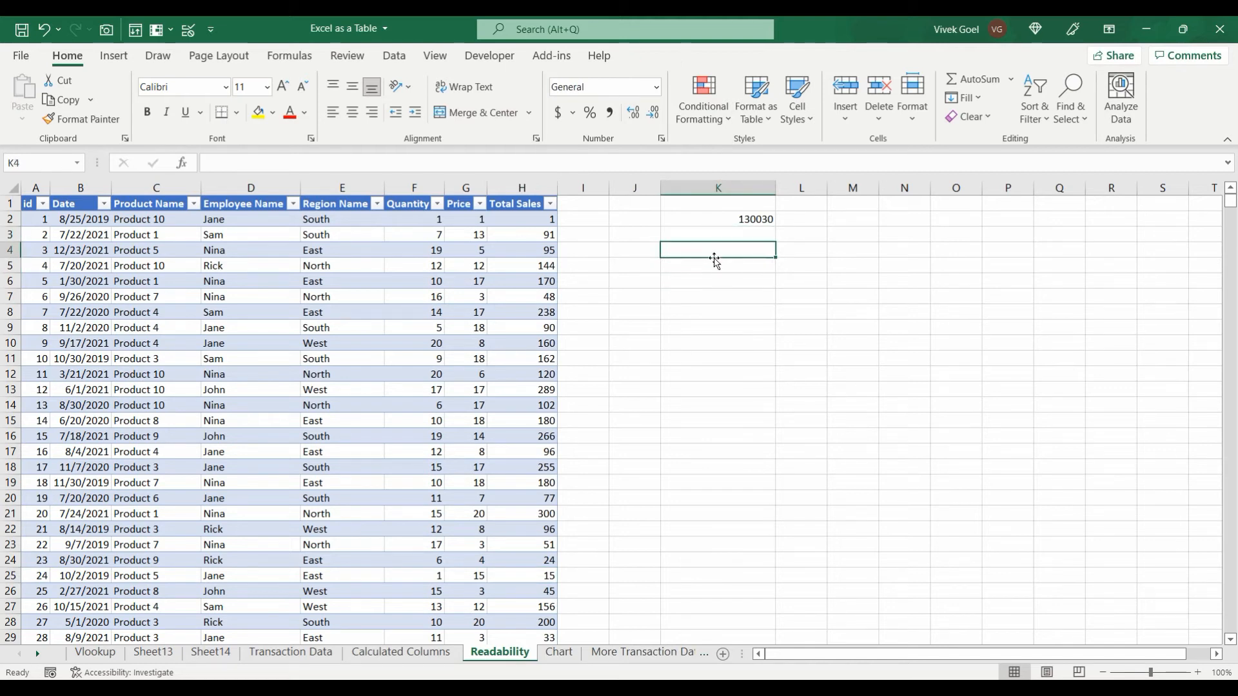
pyautogui.write('=tran')
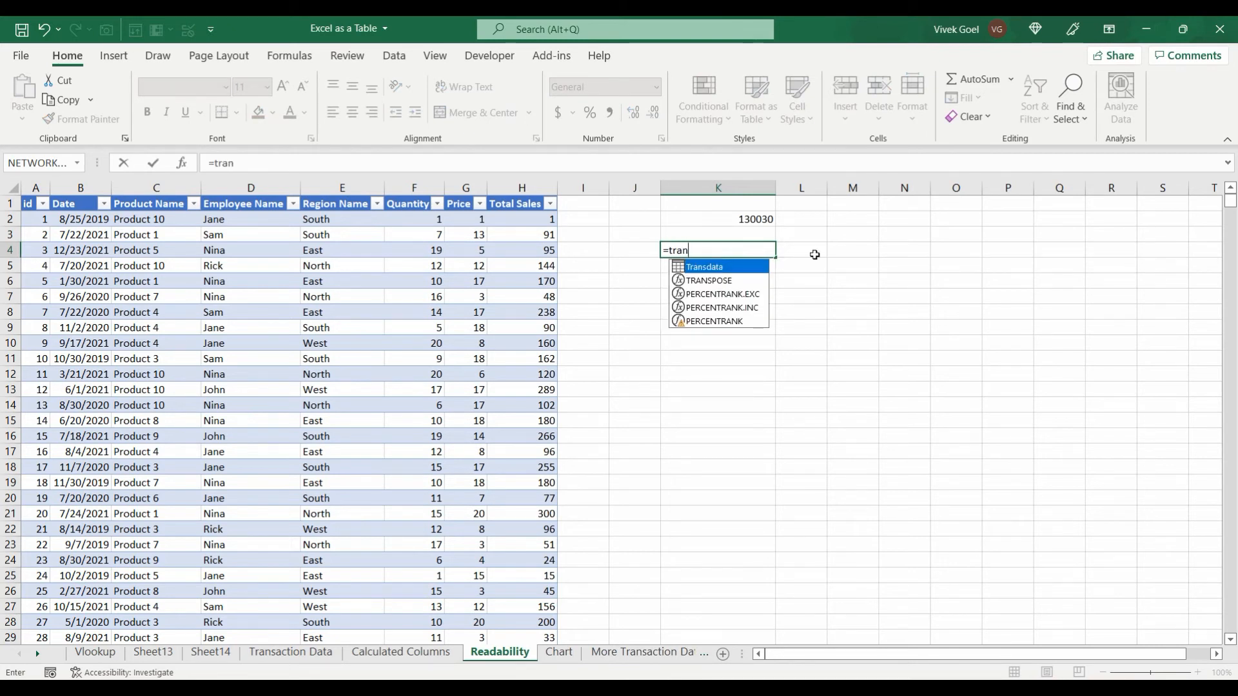
pyautogui.press('Tab')
pyautogui.write('[')
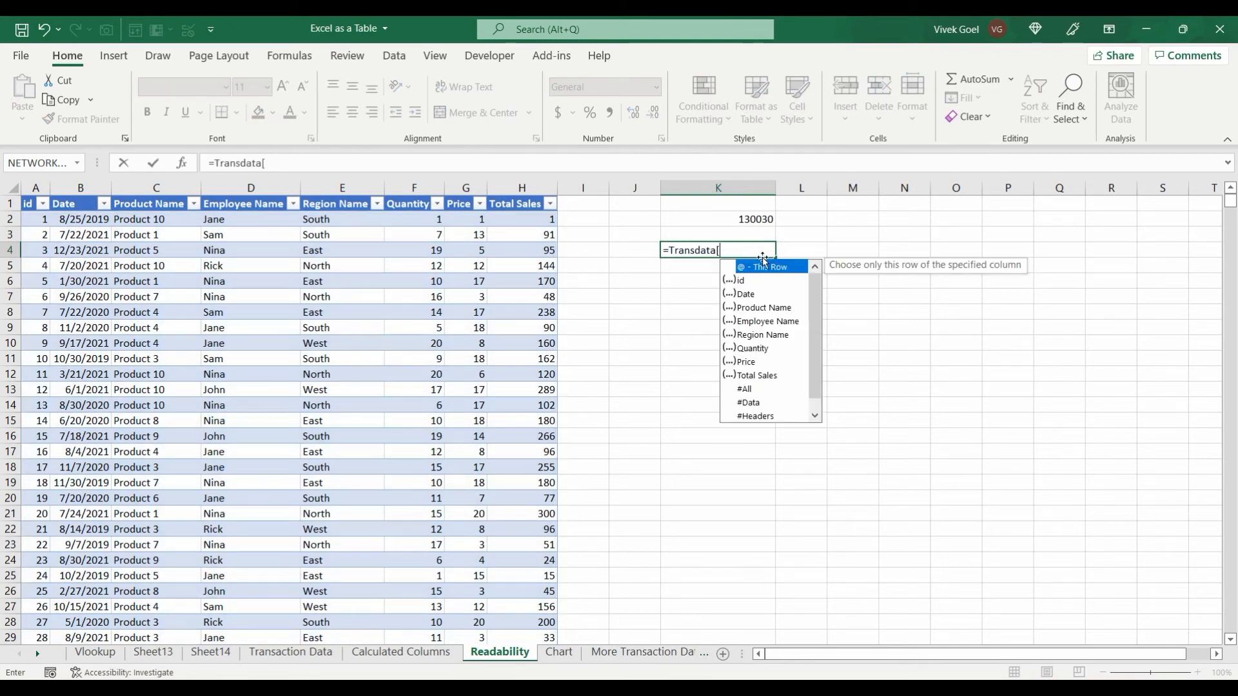
pyautogui.press('Down')
pyautogui.press('Down')
pyautogui.press('Down')
pyautogui.press('Down')
pyautogui.press('Down')
pyautogui.press('Down')
pyautogui.press('Down')
pyautogui.press('Down')
pyautogui.press('Down')
pyautogui.press('Down')
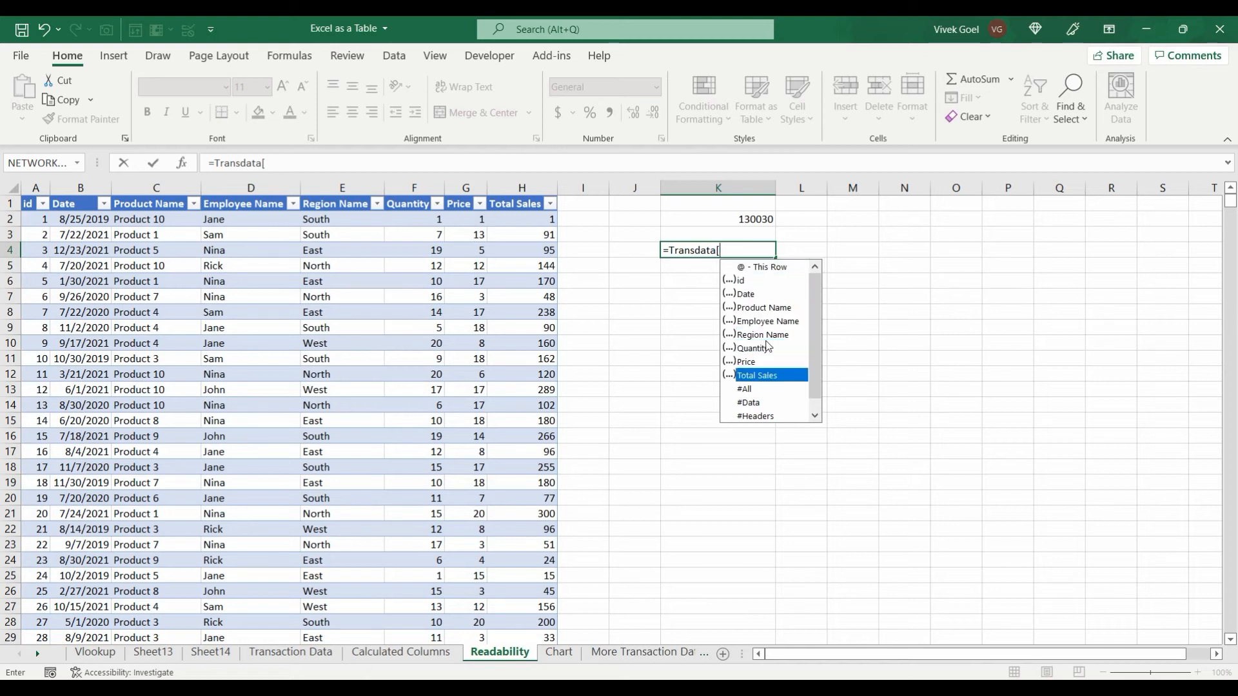
pyautogui.press('Tab')
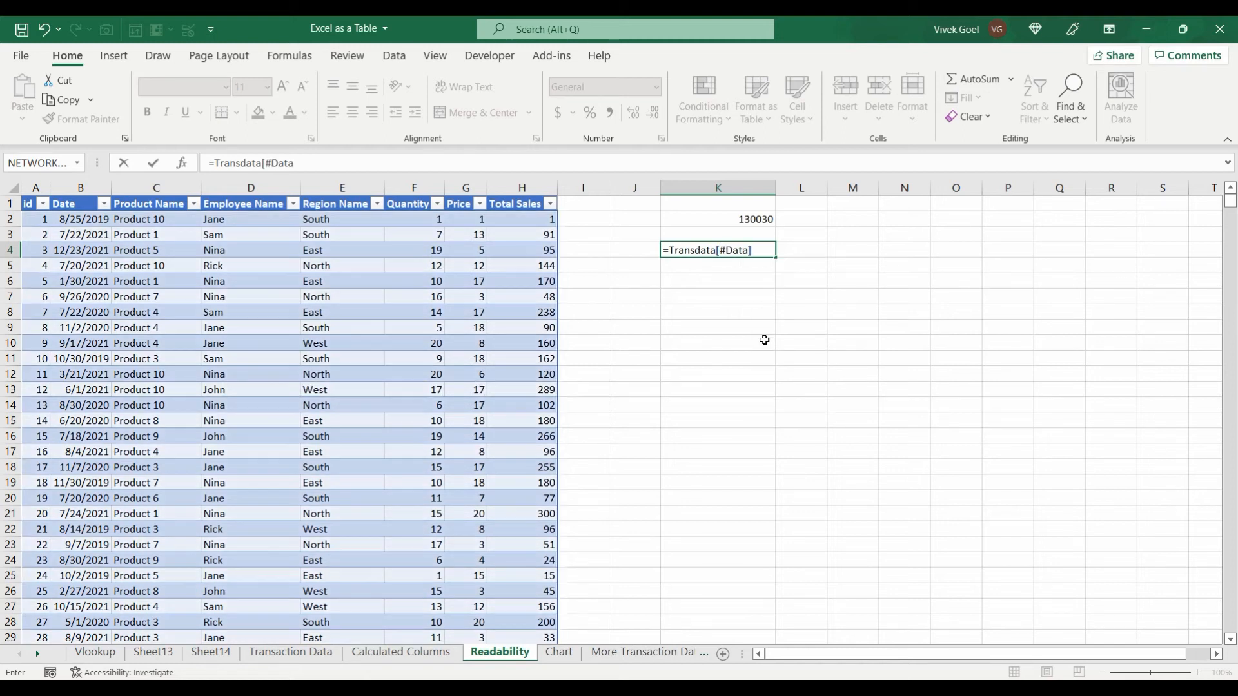
pyautogui.press('Escape')
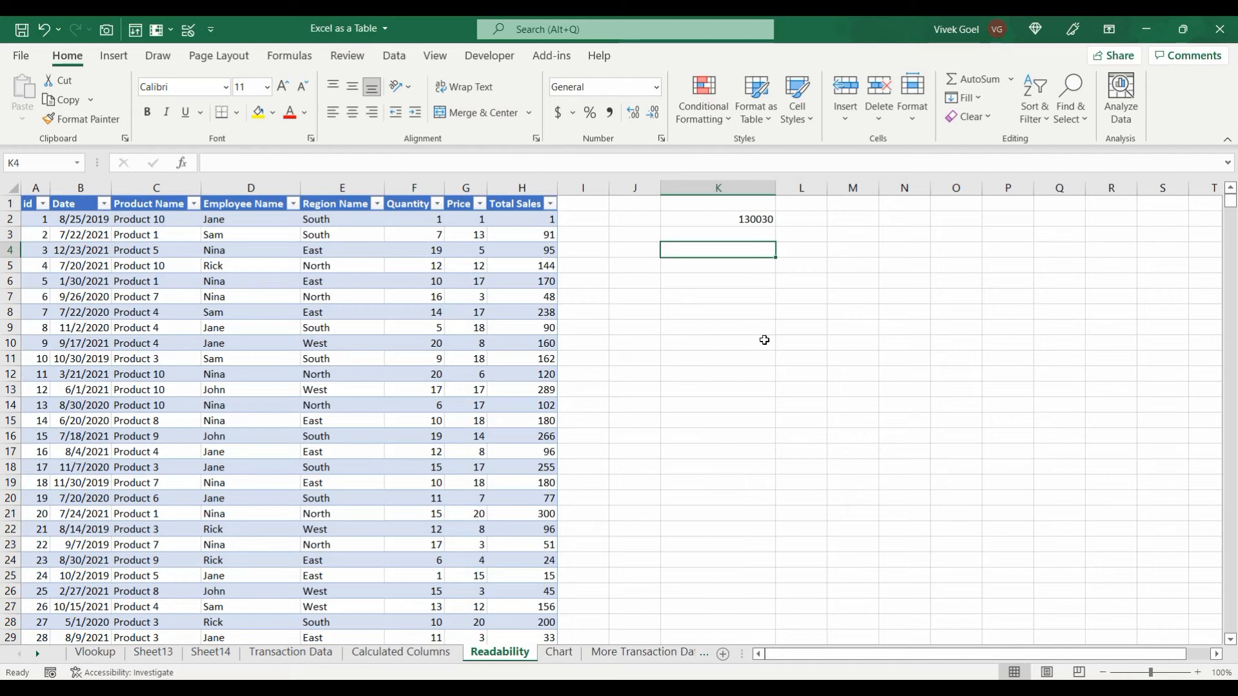
# Step: Insert Product Name, Employee Name and Region Name slicers for the table, and move the Region Name and Employee Name slicers apart beside it
pyautogui.press('Left')
pyautogui.press('Left')
pyautogui.press('Left')
pyautogui.press('Left')
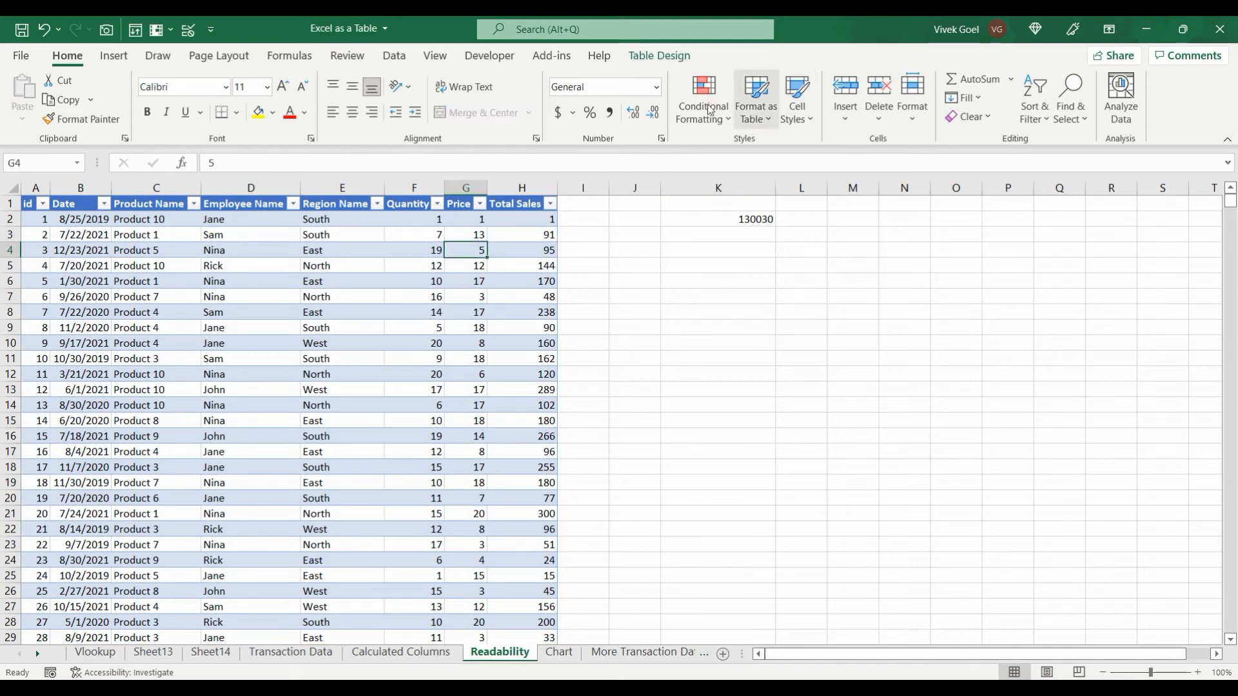
pyautogui.click(660, 55)
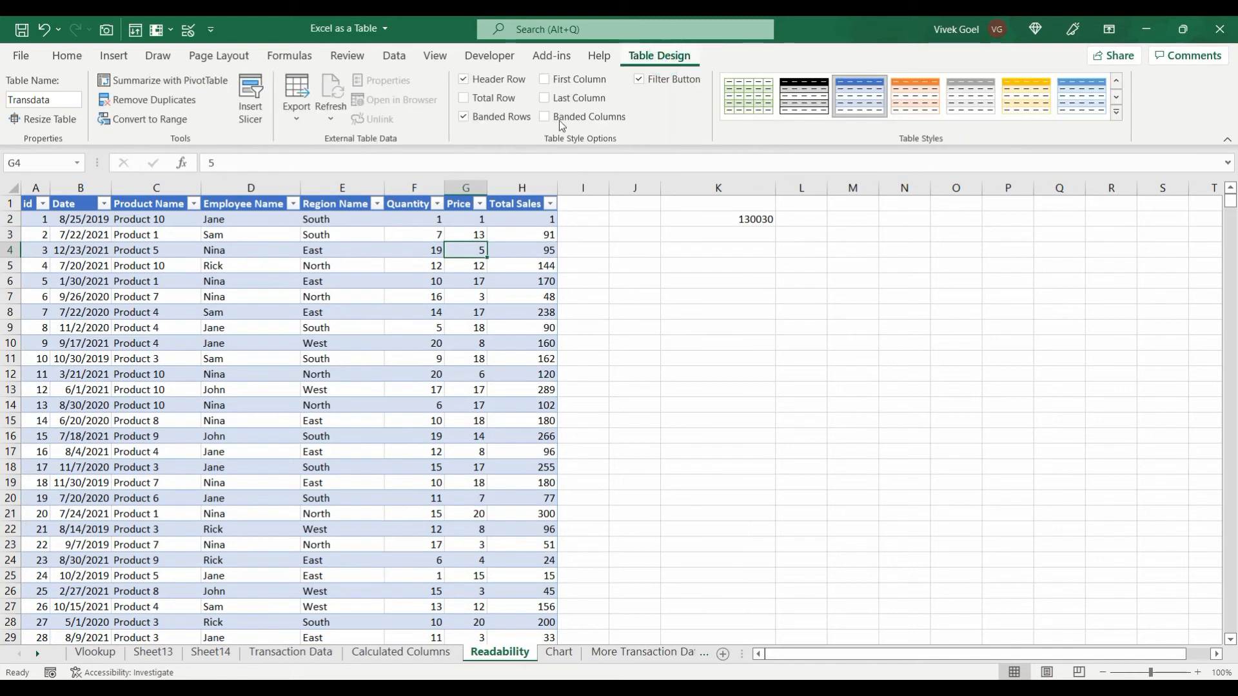
pyautogui.click(251, 97)
pyautogui.moveTo(316, 95); pyautogui.dragTo(671, 237)
pyautogui.click(641, 302)
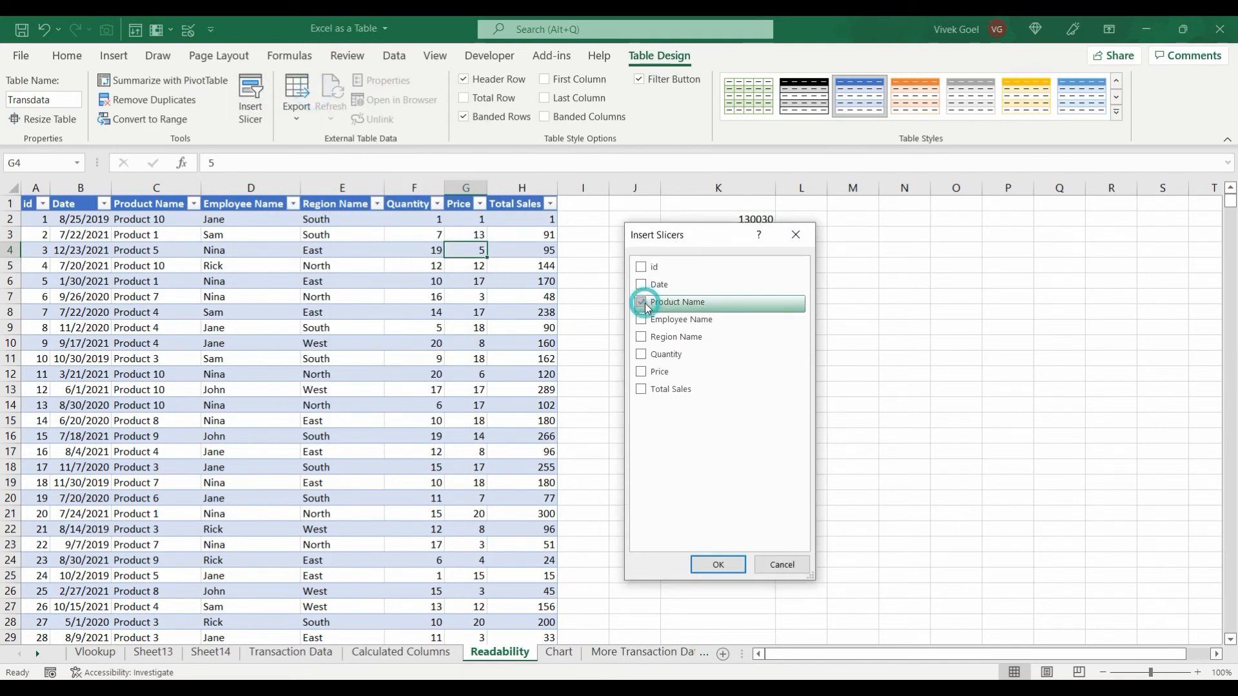
pyautogui.click(642, 319)
pyautogui.click(642, 337)
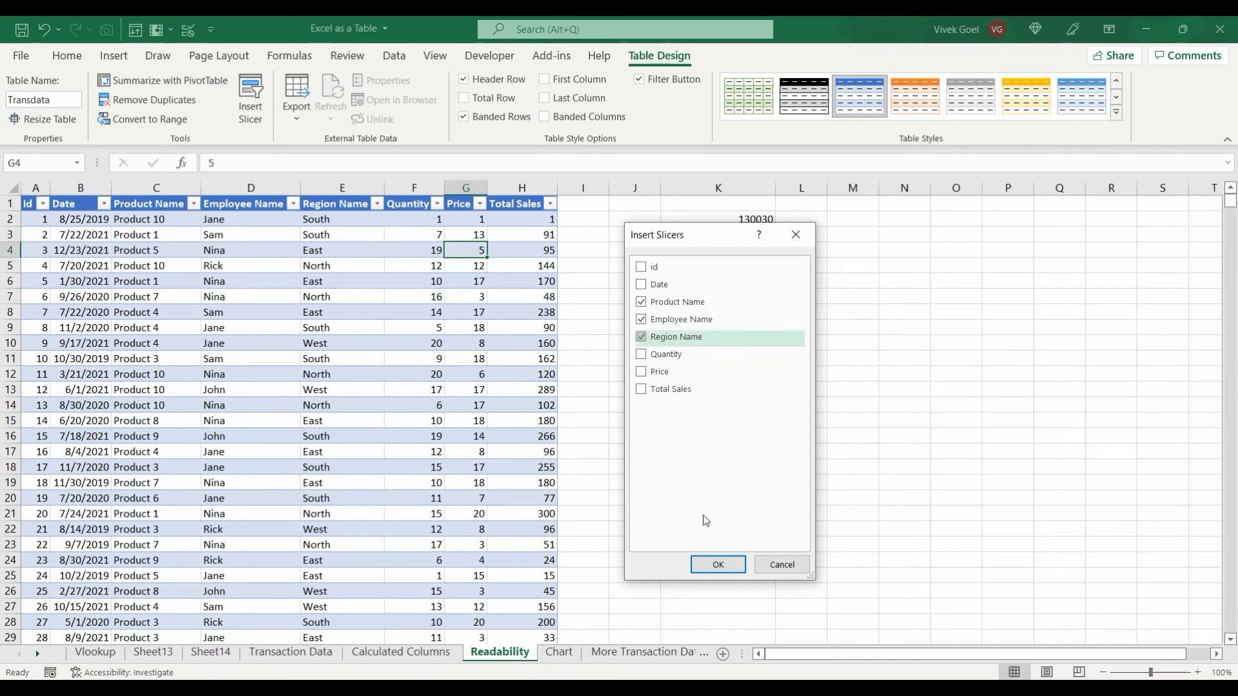
pyautogui.click(718, 563)
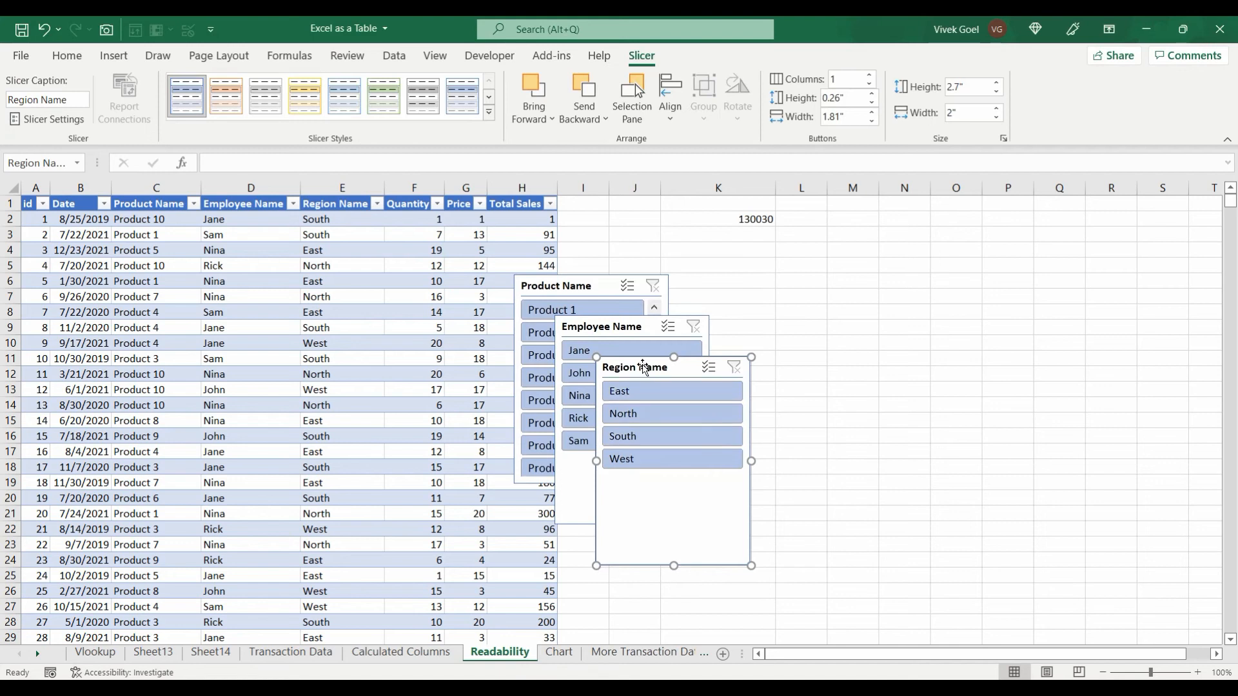
pyautogui.moveTo(644, 366); pyautogui.dragTo(844, 383)
pyautogui.moveTo(616, 330); pyautogui.dragTo(1105, 290)
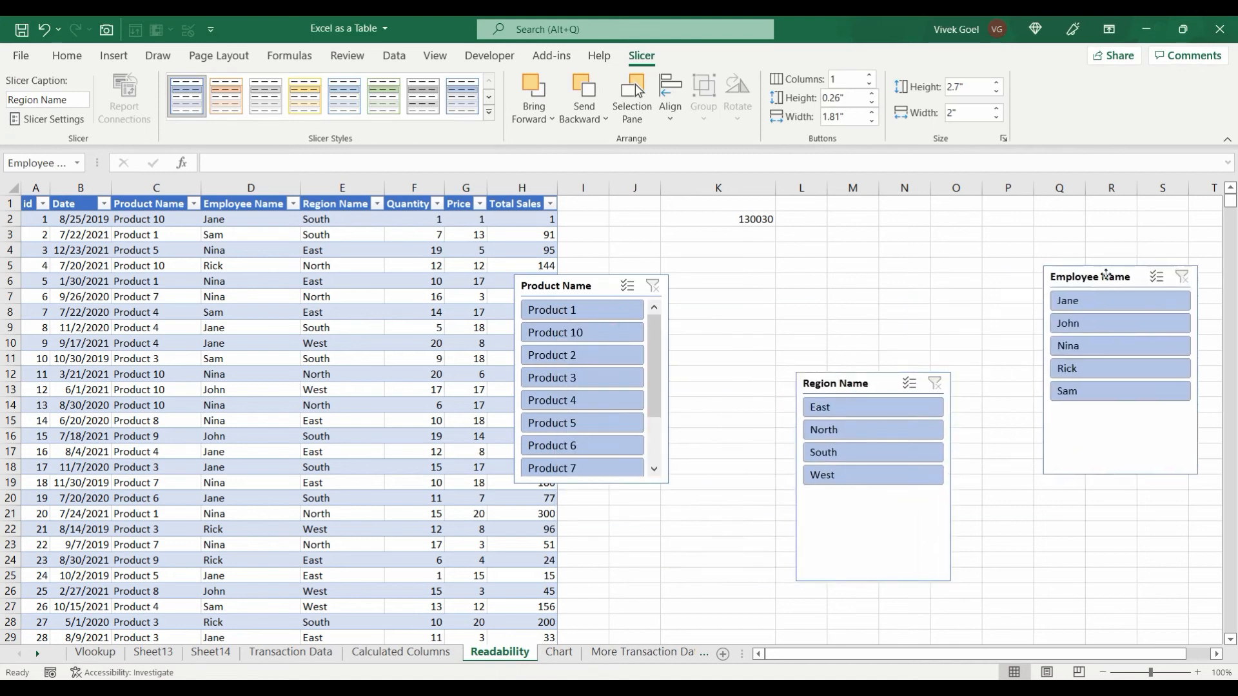
# Step: Filter the table with the slicers to the first listed employee, South and Product 3, and select the filtered Total Sales values
pyautogui.click(1104, 301)
pyautogui.click(873, 451)
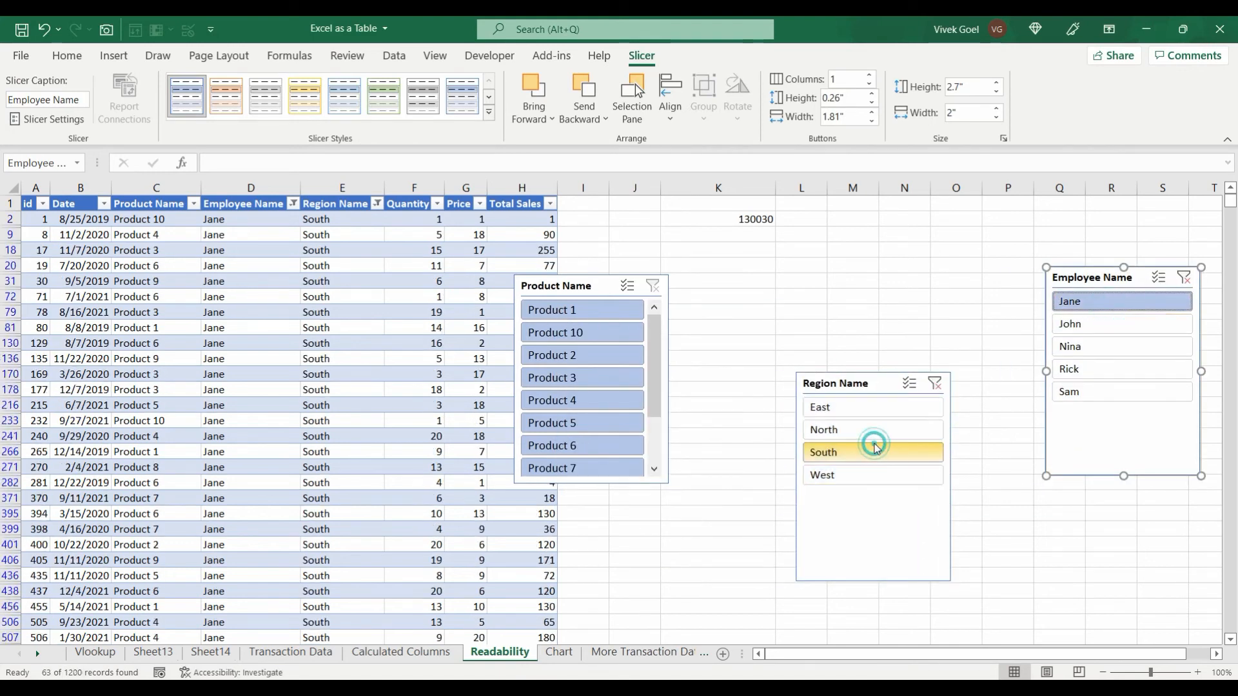
pyautogui.click(588, 381)
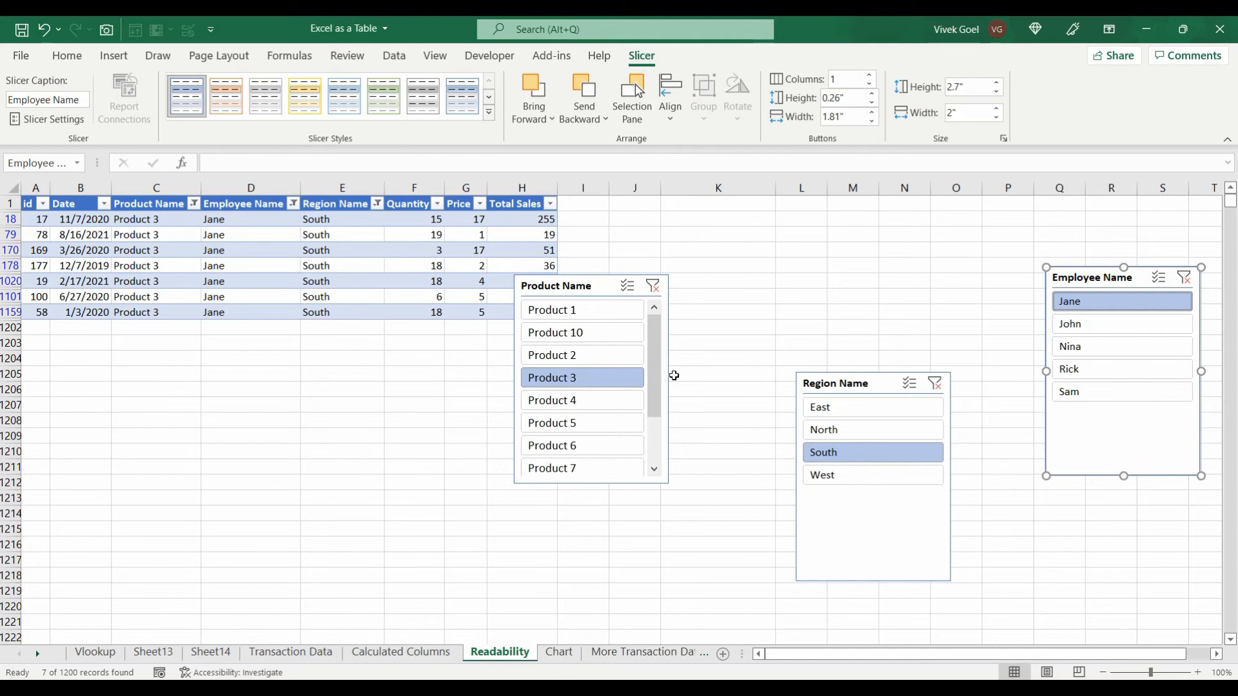
pyautogui.moveTo(522, 218); pyautogui.dragTo(522, 312)
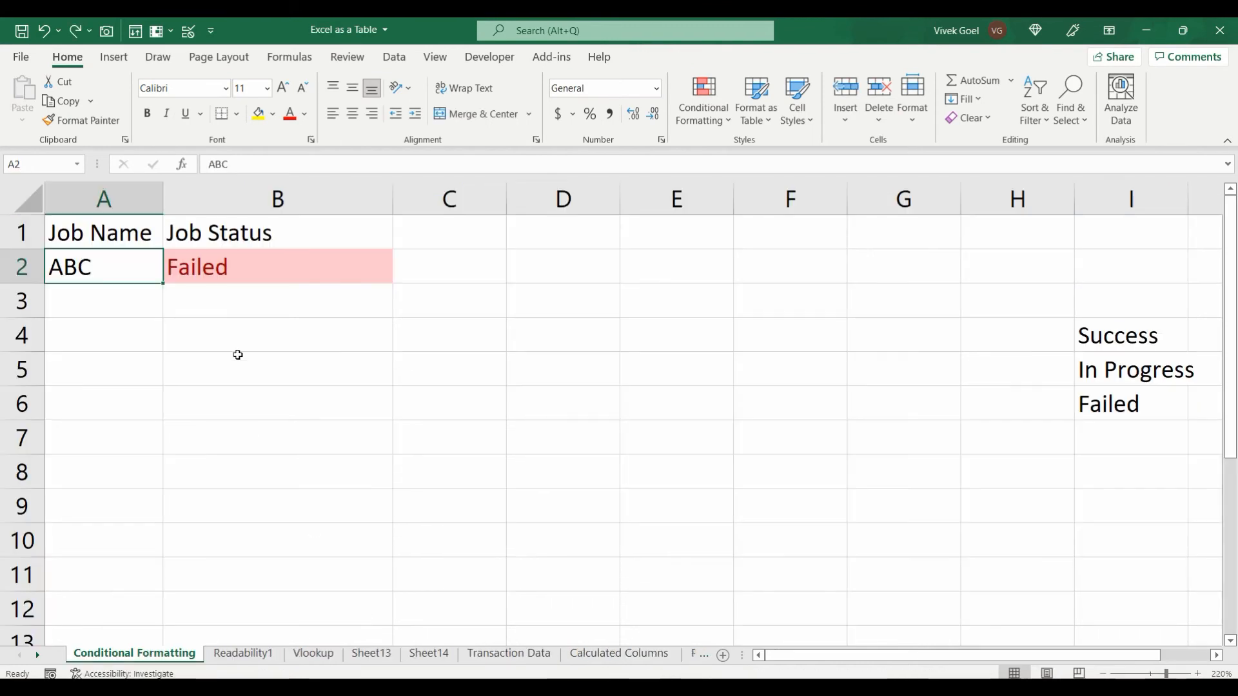
# Step: Change the Job Status of job ABC in B2 to Success, In Progress and back to Failed
pyautogui.click(169, 300)
pyautogui.press('Left')
pyautogui.press('Up')
pyautogui.press('Up')
pyautogui.press('Down')
pyautogui.press('Right')
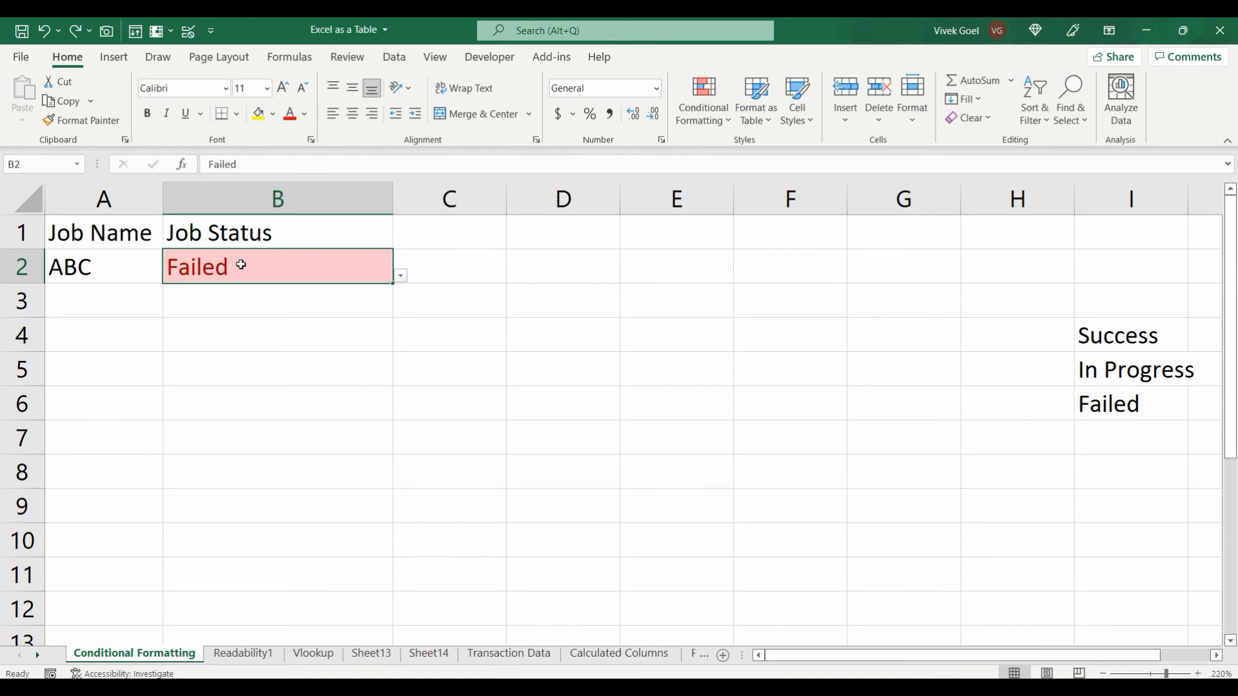
pyautogui.click(401, 278)
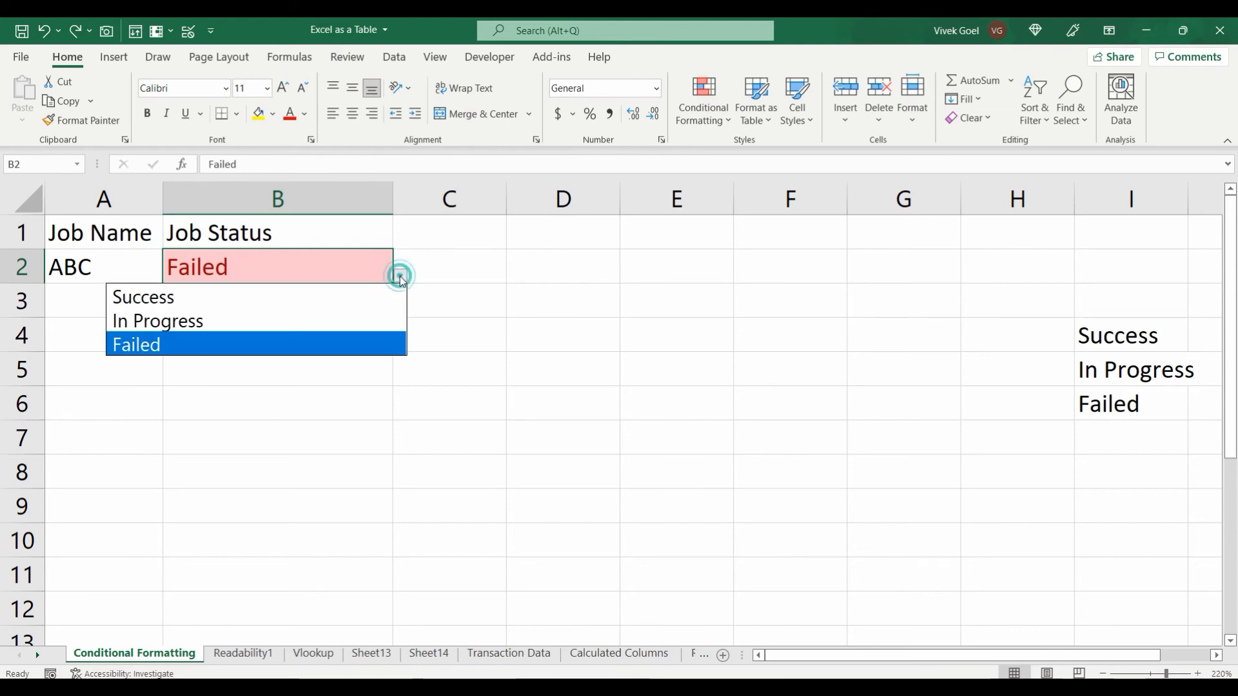
pyautogui.click(363, 299)
pyautogui.click(401, 278)
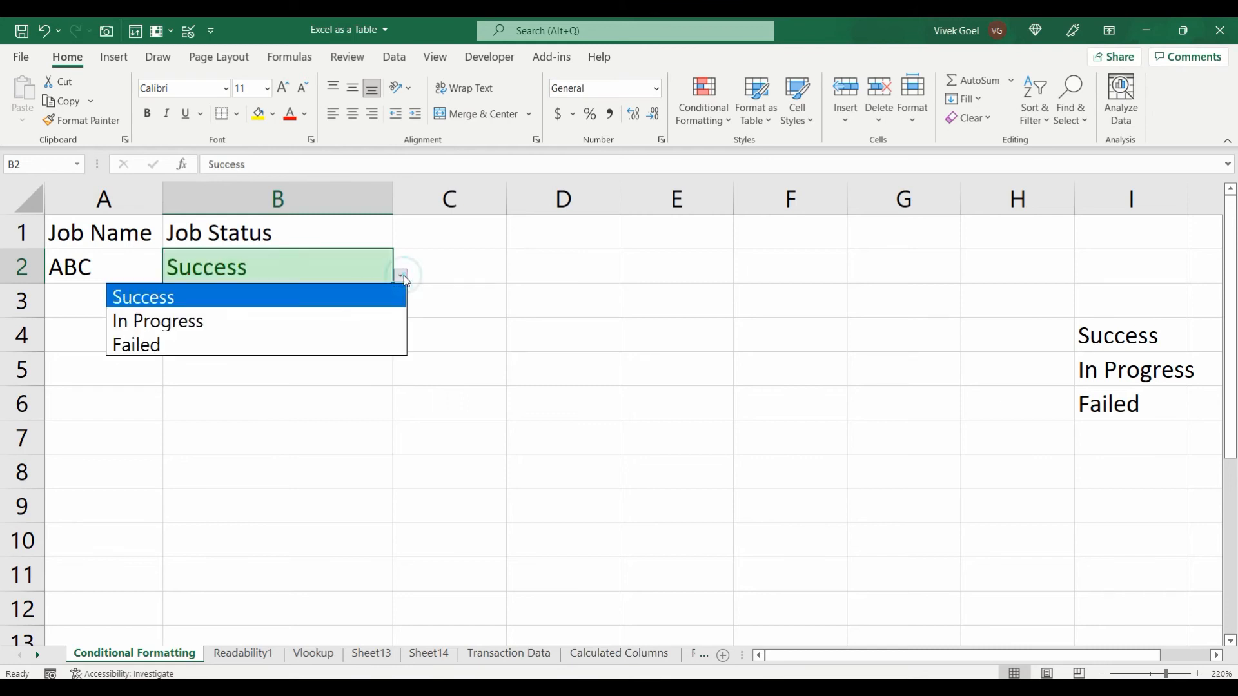
pyautogui.click(362, 319)
pyautogui.click(401, 278)
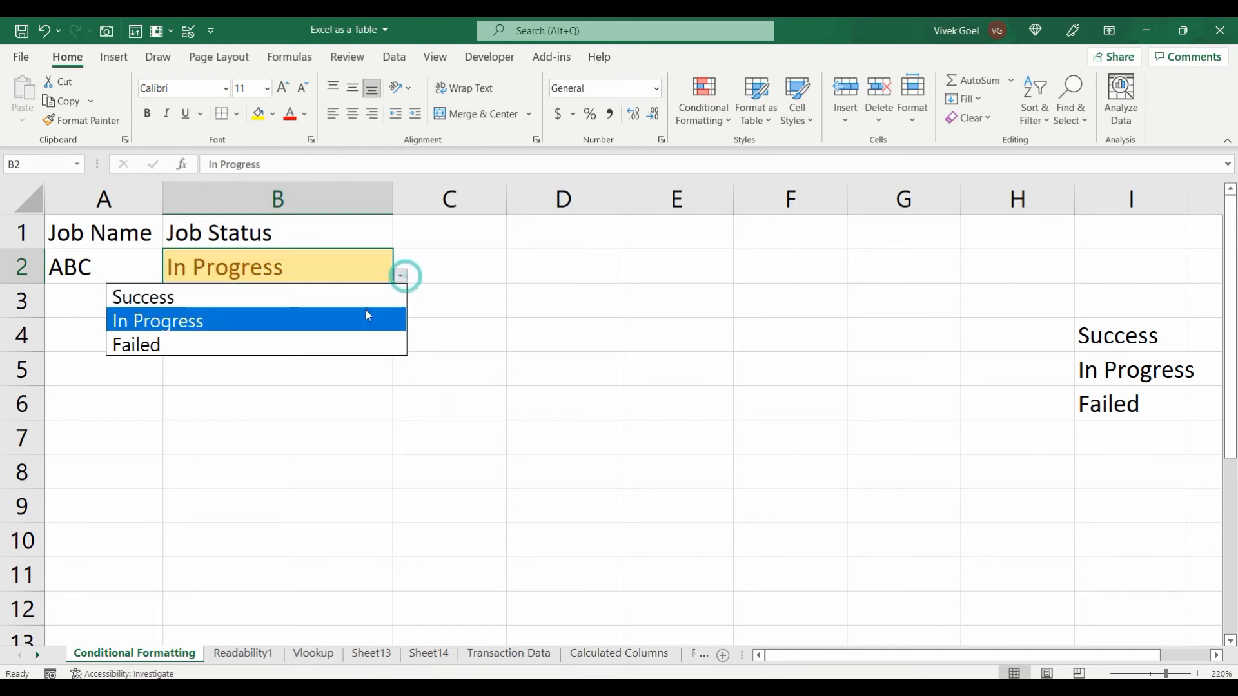
pyautogui.click(319, 340)
# Step: Convert the job list A1:B2 into a table with headers
pyautogui.moveTo(228, 261); pyautogui.dragTo(123, 231)
pyautogui.hotkey('ctrl', 't')
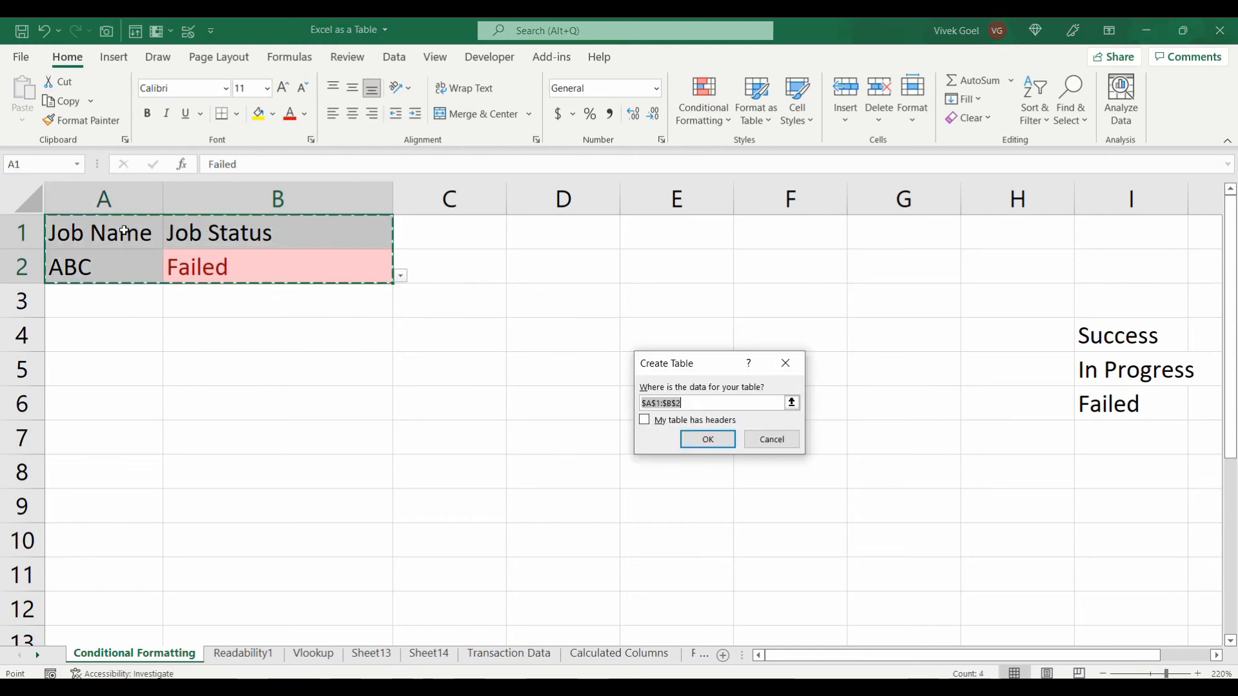
pyautogui.click(671, 421)
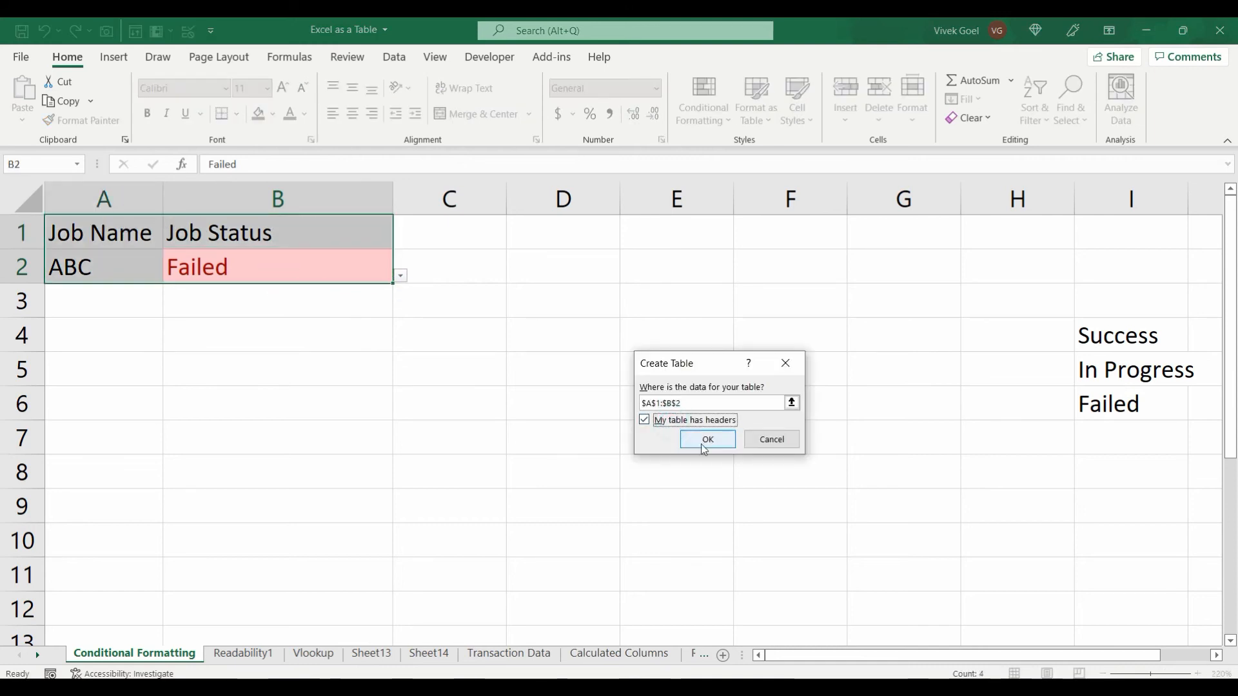
pyautogui.click(704, 441)
# Step: Add a job named PQR in A3 directly below the table and choose its Job Status in B3
pyautogui.click(123, 303)
pyautogui.write('PQR')
pyautogui.press('Return')
pyautogui.click(170, 297)
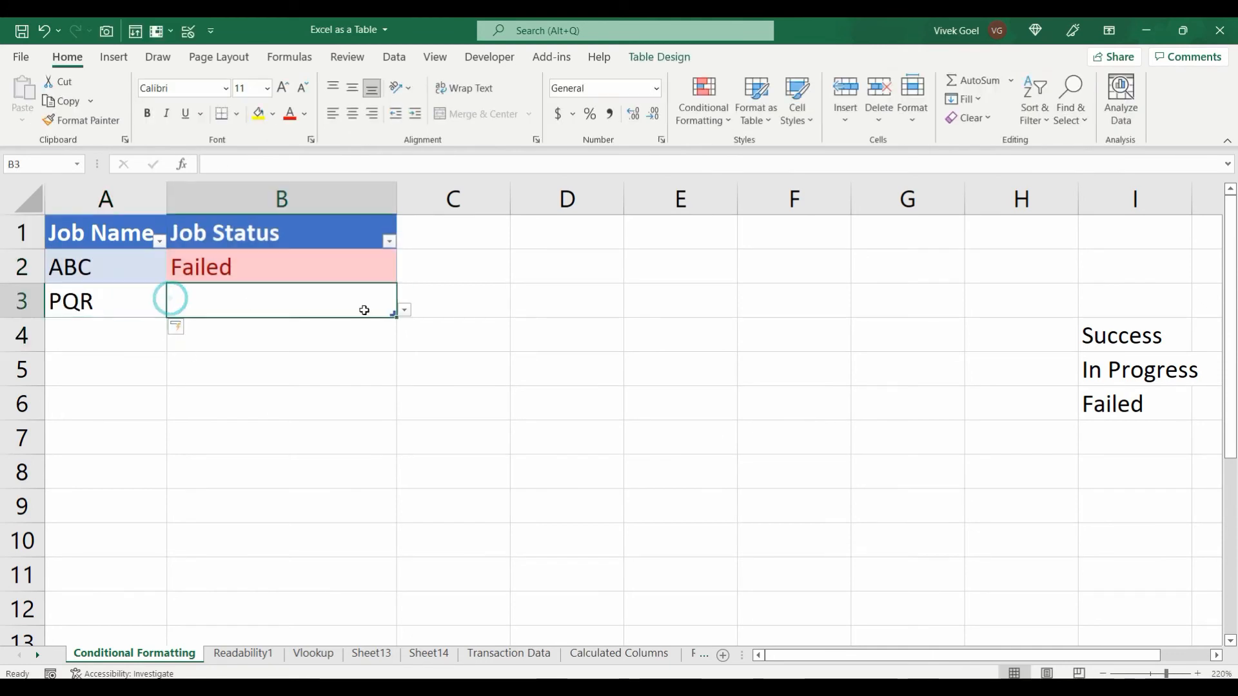
pyautogui.click(404, 310)
pyautogui.click(327, 356)
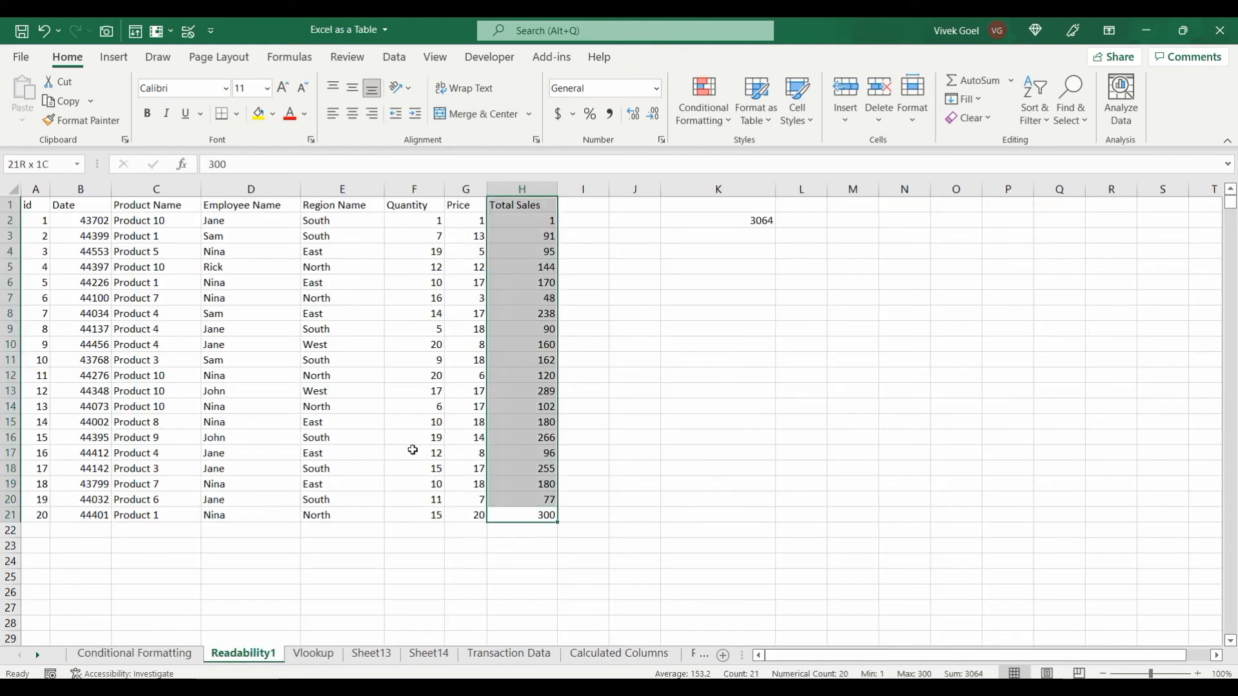
# Step: Convert the sales data A1:H21 on the Readability1 sheet into a table with headers
pyautogui.hotkey('ctrl', 'a')
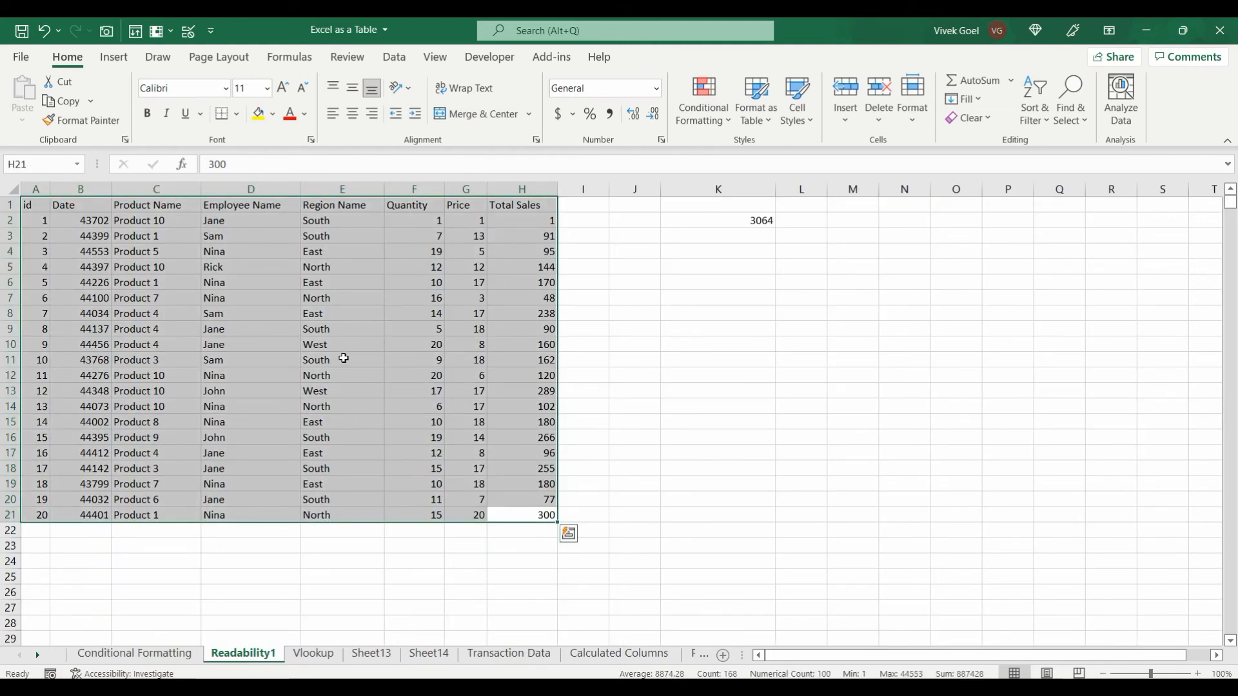
pyautogui.hotkey('ctrl', 't')
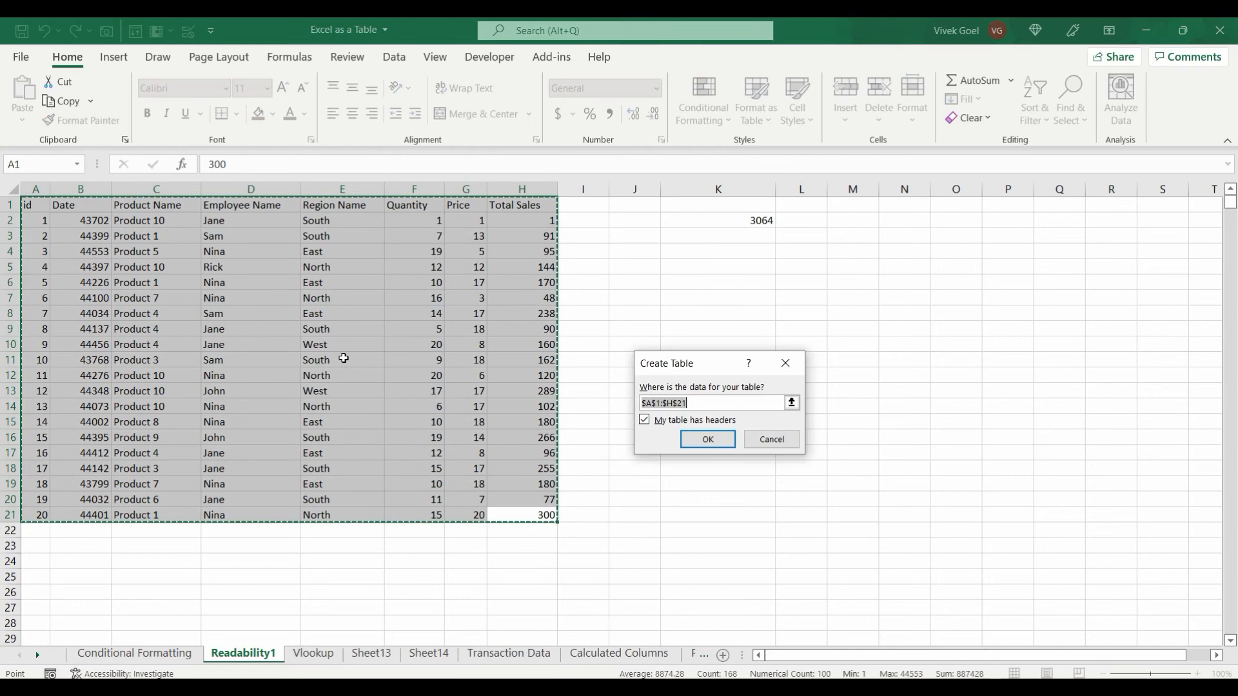
pyautogui.click(705, 439)
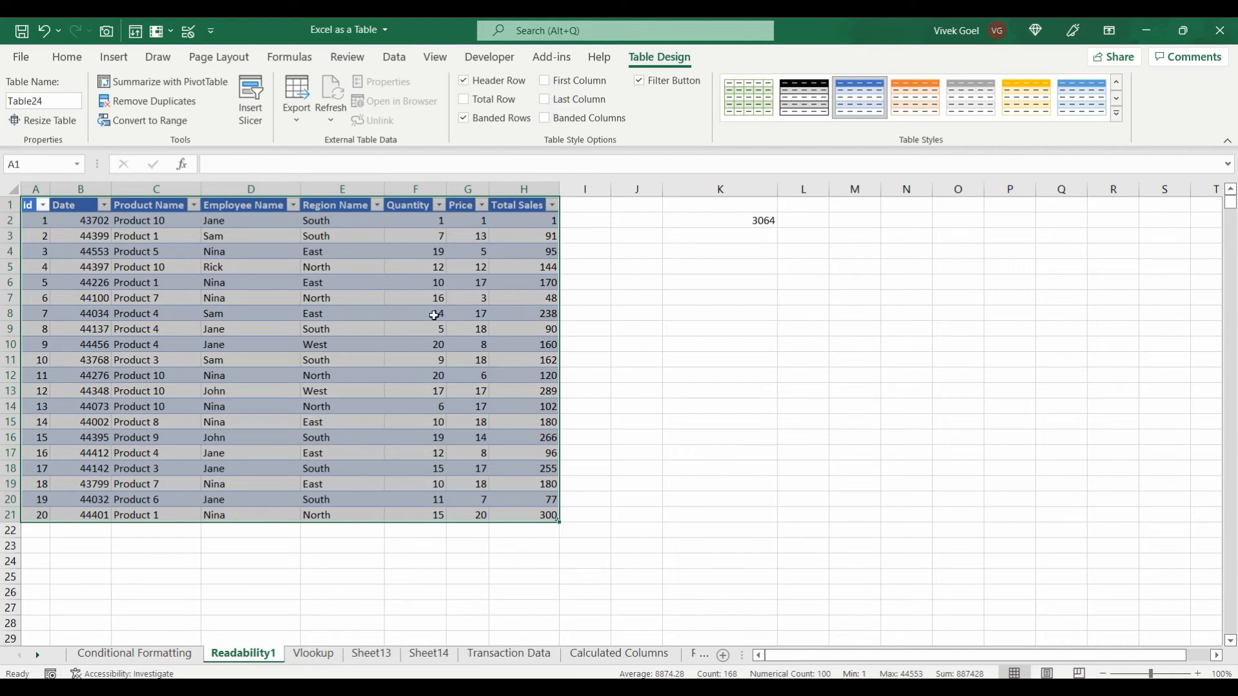
# Step: Try a dynamic array inside the table by entering a SEQUENCE formula with arguments 2,2 in Total Sales cell H2
pyautogui.click(518, 219)
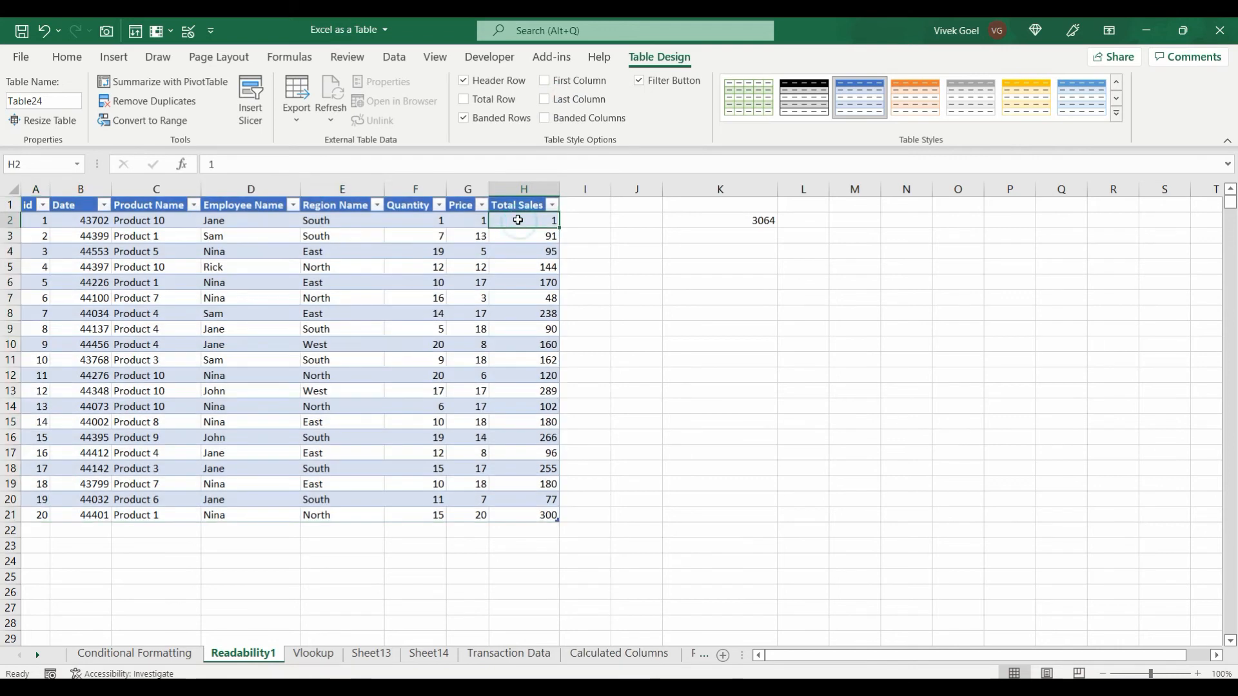
pyautogui.write('=seq')
pyautogui.press('Tab')
pyautogui.write('2,2')
pyautogui.press('Return')
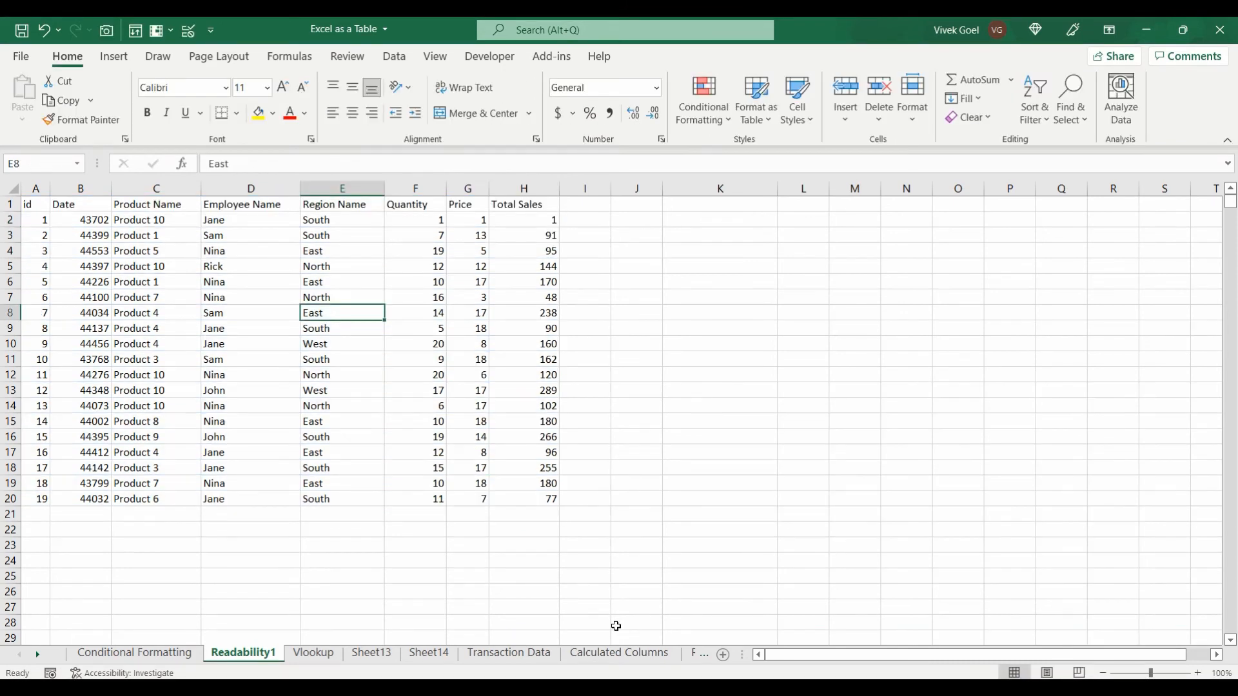
# Step: Select the sales data A1:H20 and view the available Format as Table styles without applying one
pyautogui.click(587, 452)
pyautogui.click(441, 421)
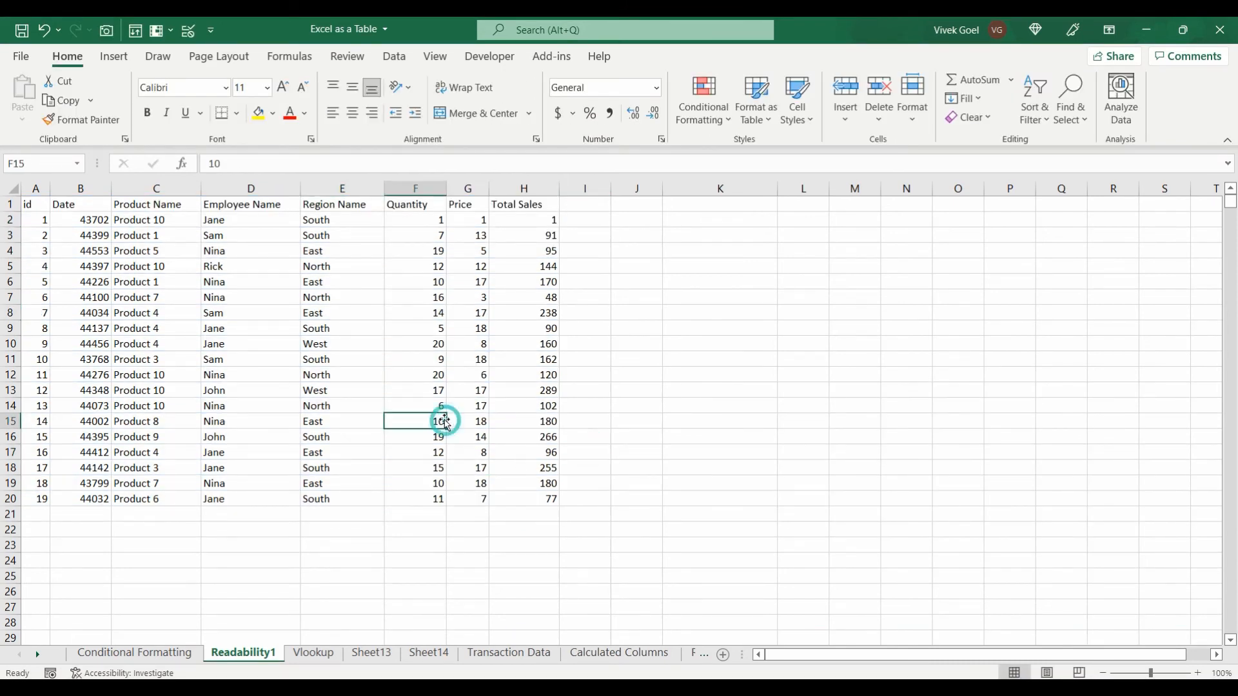
pyautogui.moveTo(544, 499); pyautogui.dragTo(32, 165)
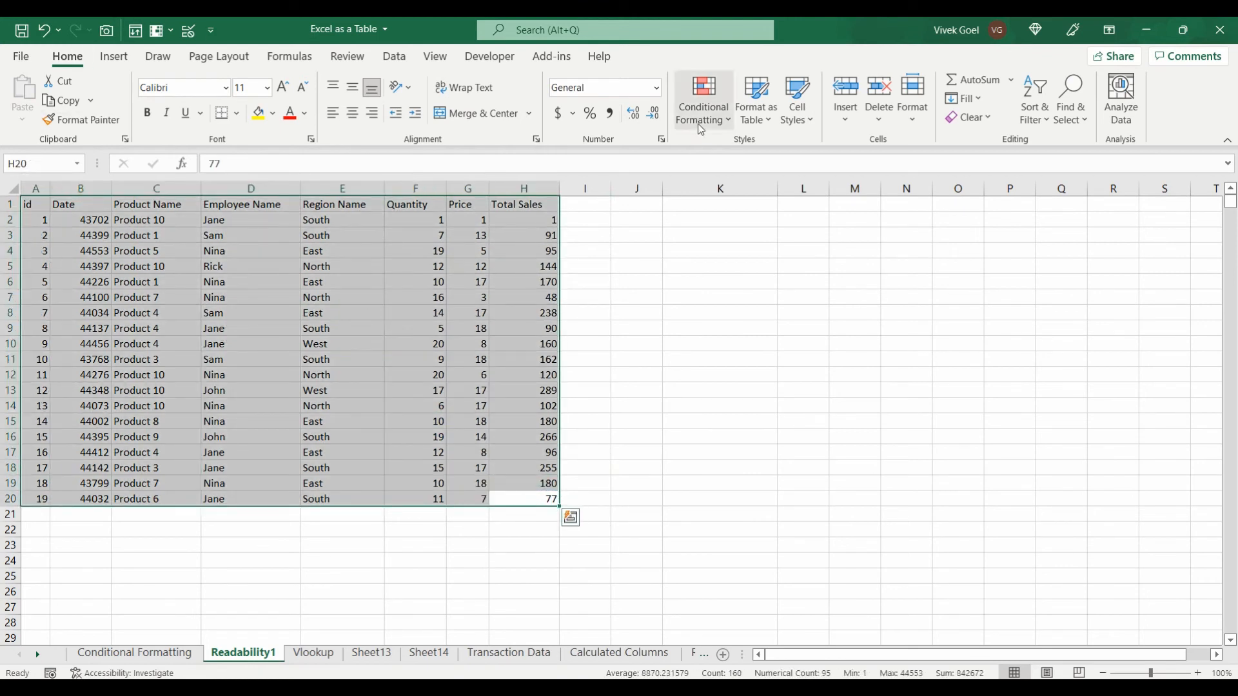
pyautogui.click(757, 104)
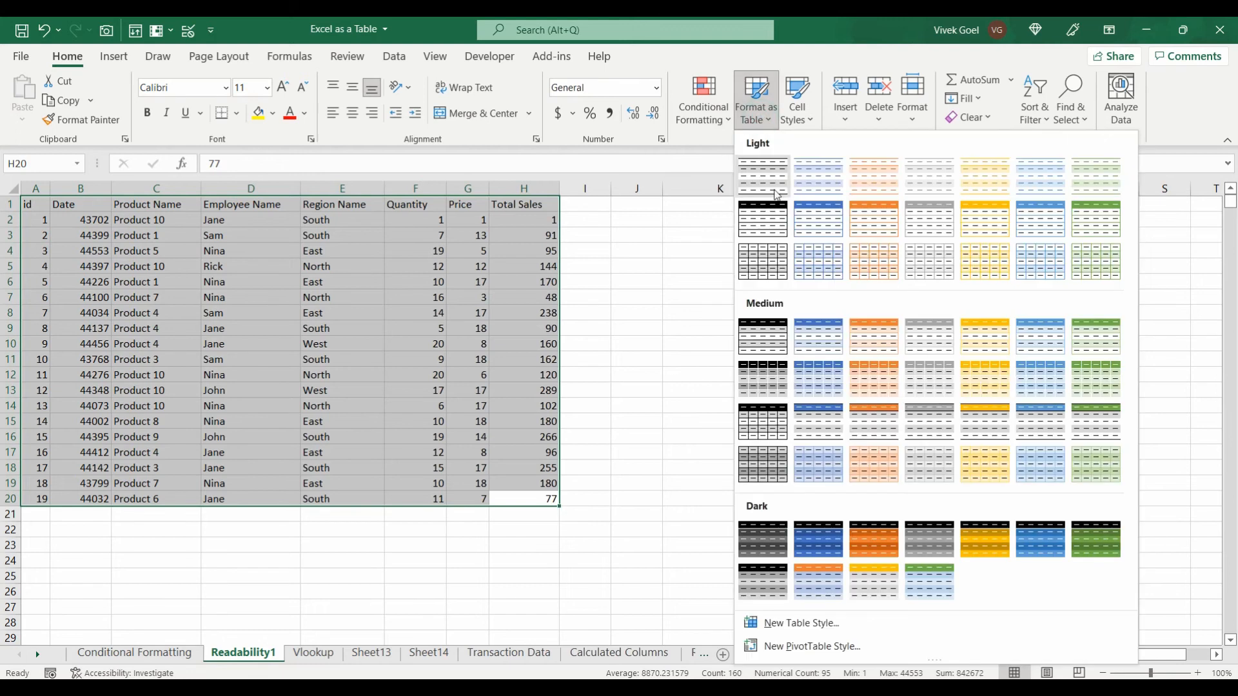
pyautogui.click(682, 246)
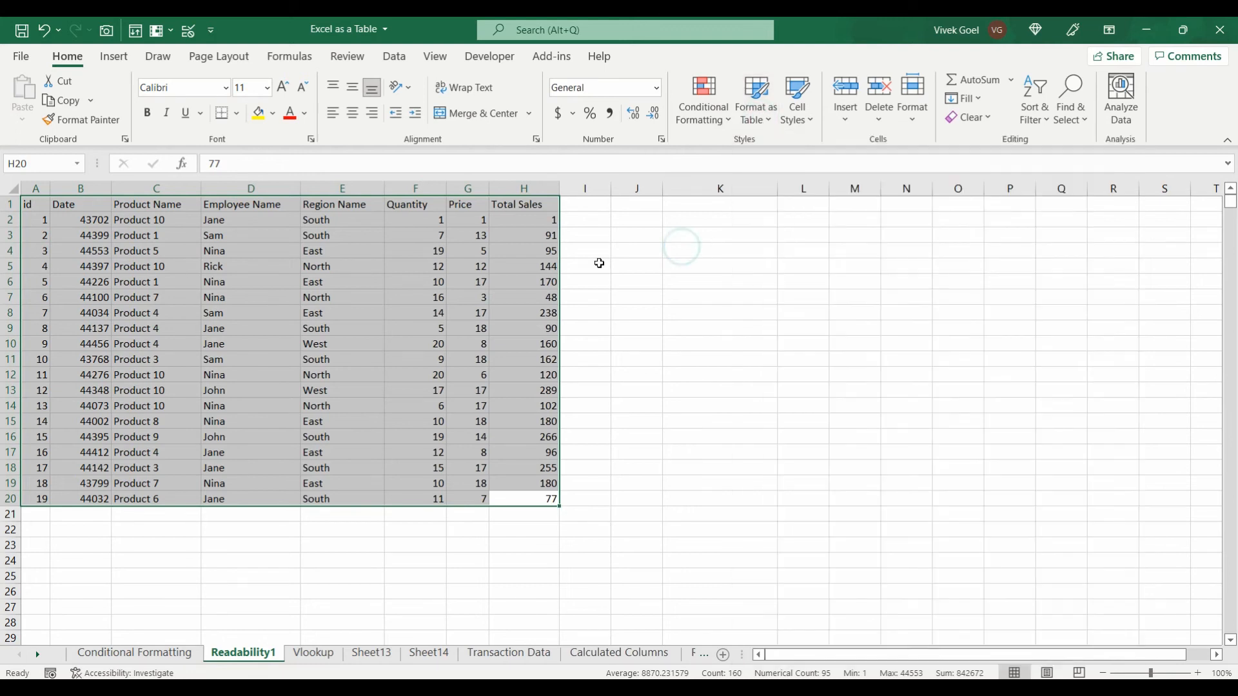
# Step: Convert the sales data A1:H20 into a table with the headers option turned off, examine the header row, and undo the conversion
pyautogui.click(398, 287)
pyautogui.hotkey('ctrl', 't')
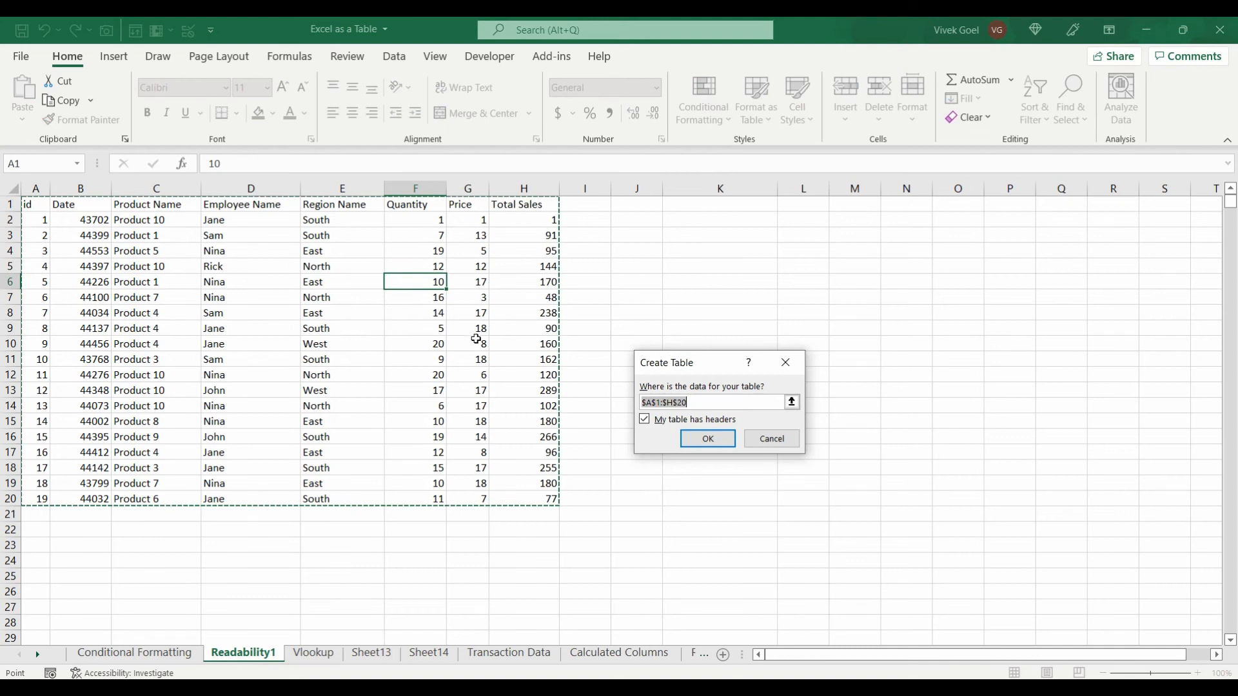
pyautogui.click(644, 420)
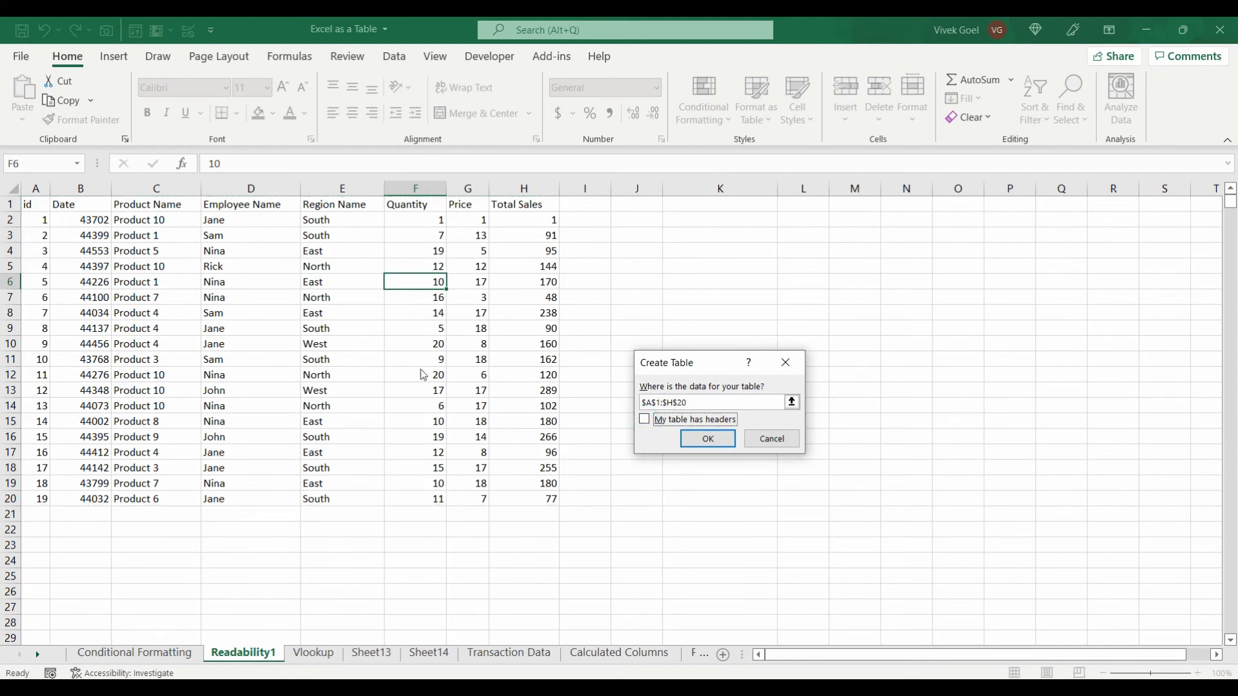
pyautogui.click(707, 441)
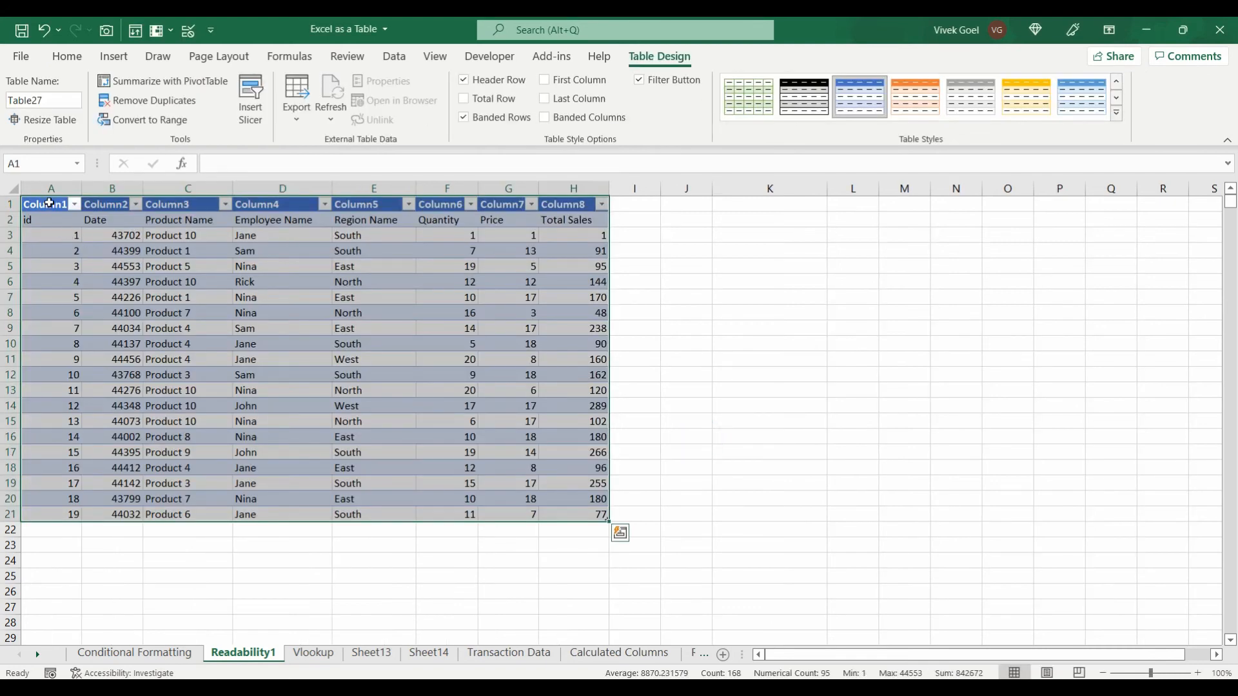
pyautogui.click(49, 204)
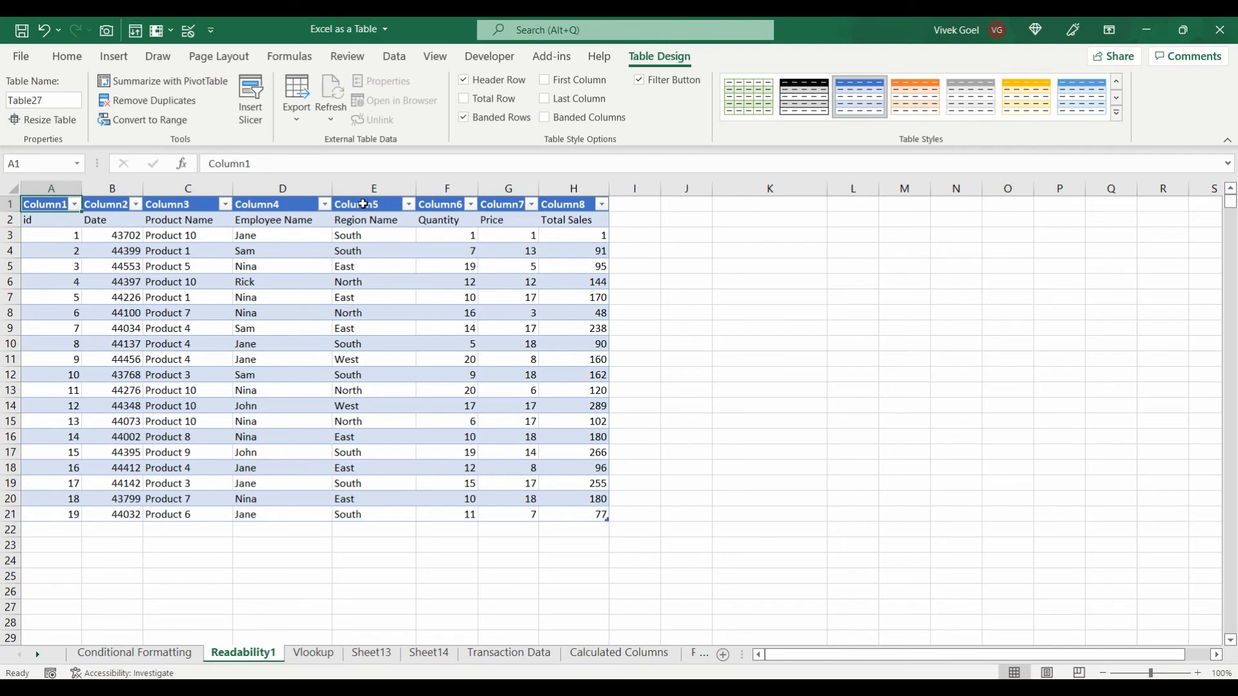
pyautogui.hotkey('ctrl', 'z')
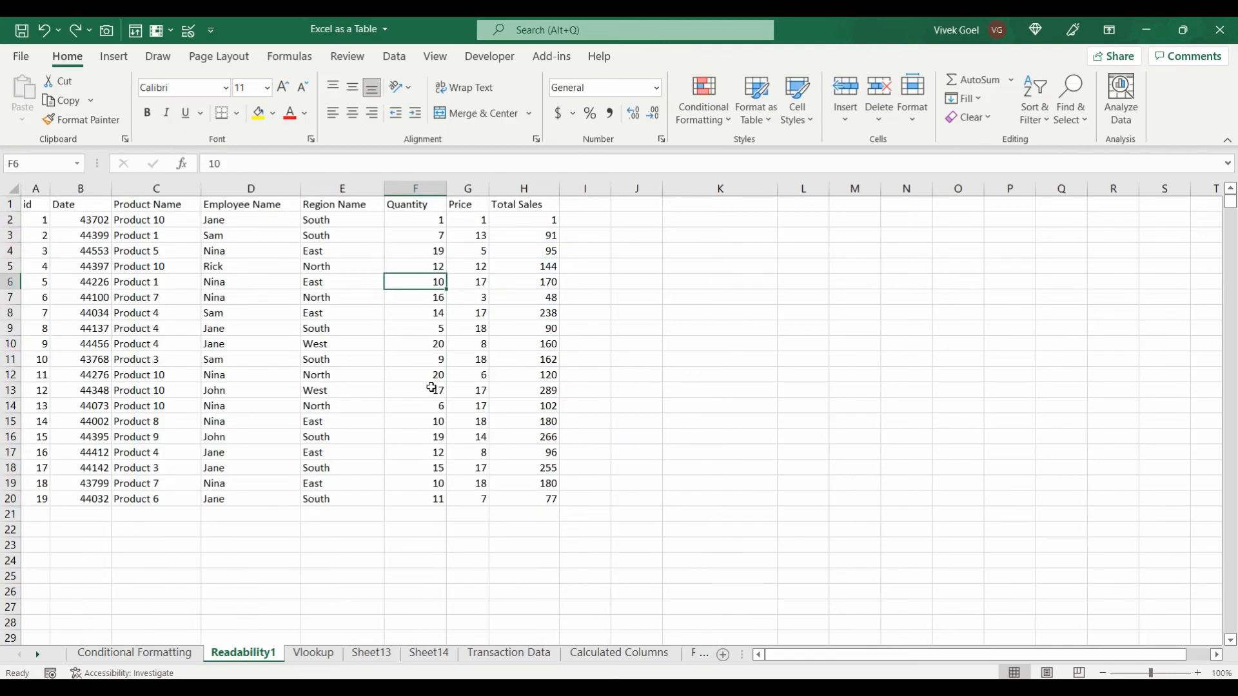
# Step: Convert the sales data A1:H20 into a table, keeping the option that the table has headers
pyautogui.click(407, 419)
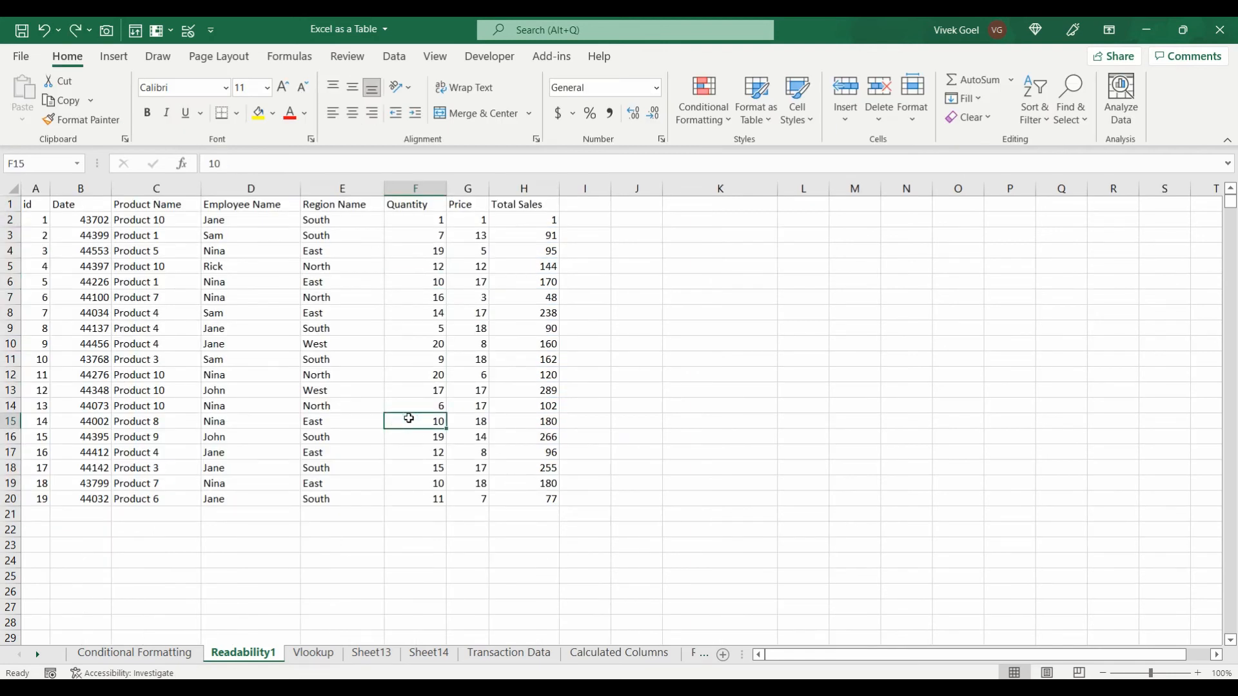
pyautogui.hotkey('ctrl', 't')
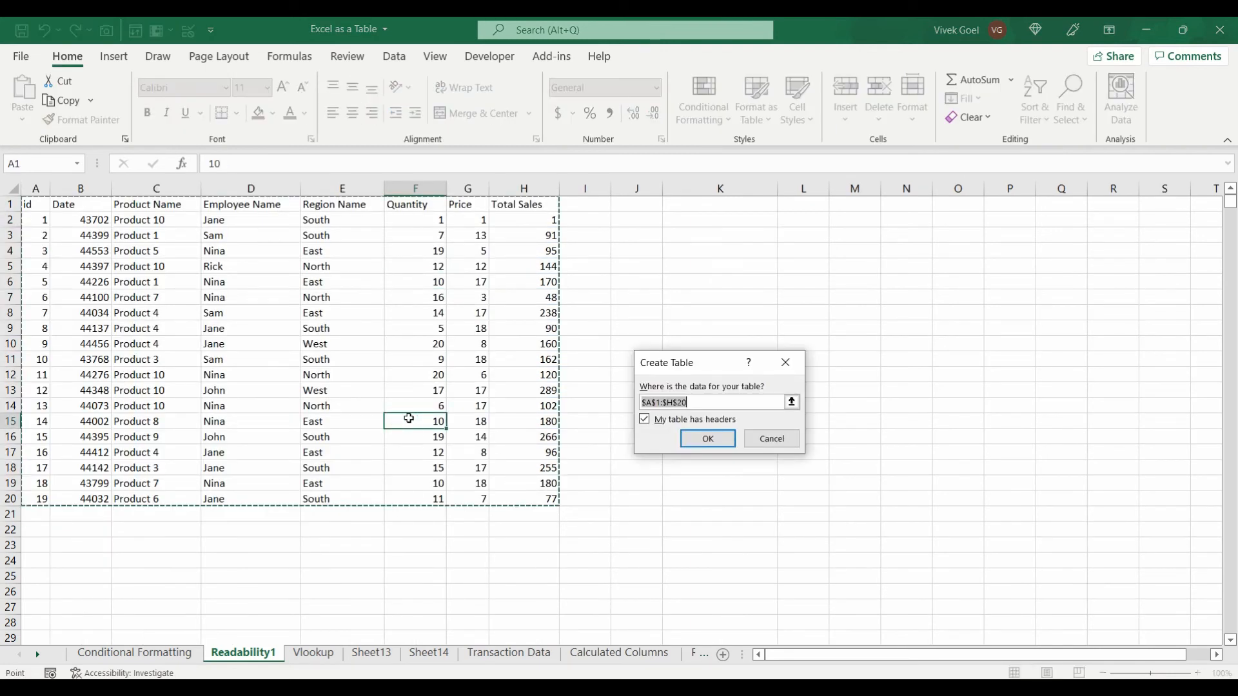
pyautogui.click(708, 439)
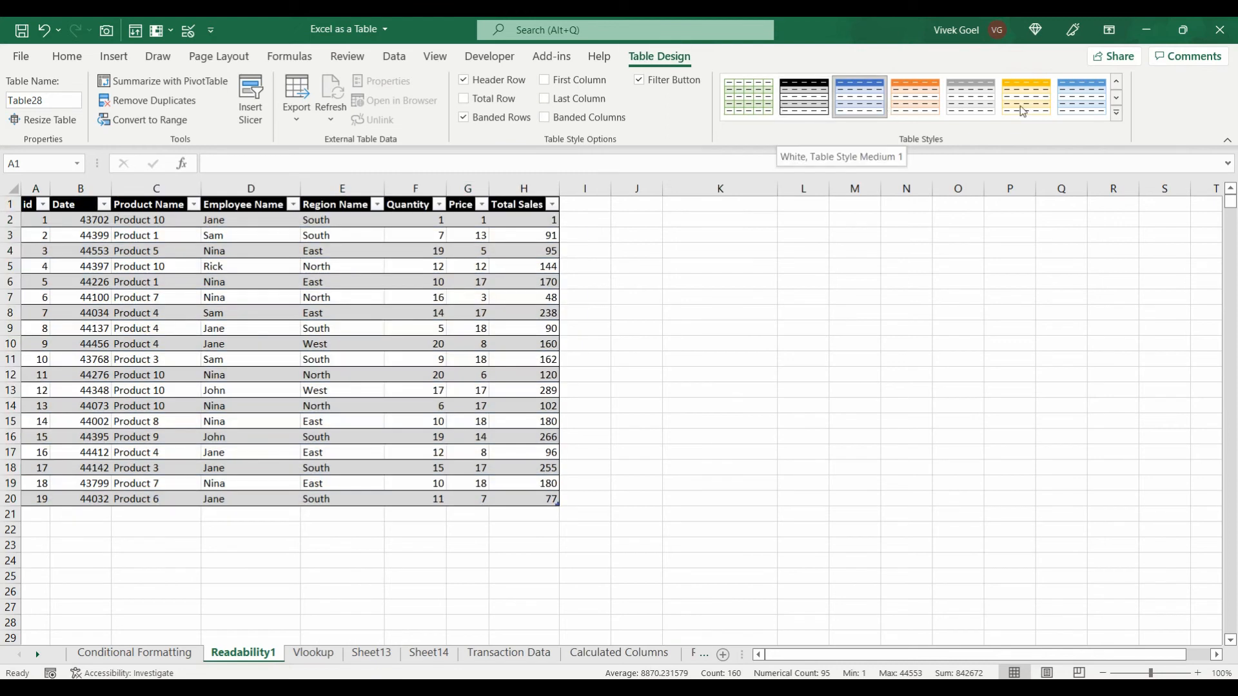
# Step: Apply the plain, uncoloured first style of the Light group to the sales table
pyautogui.click(1115, 113)
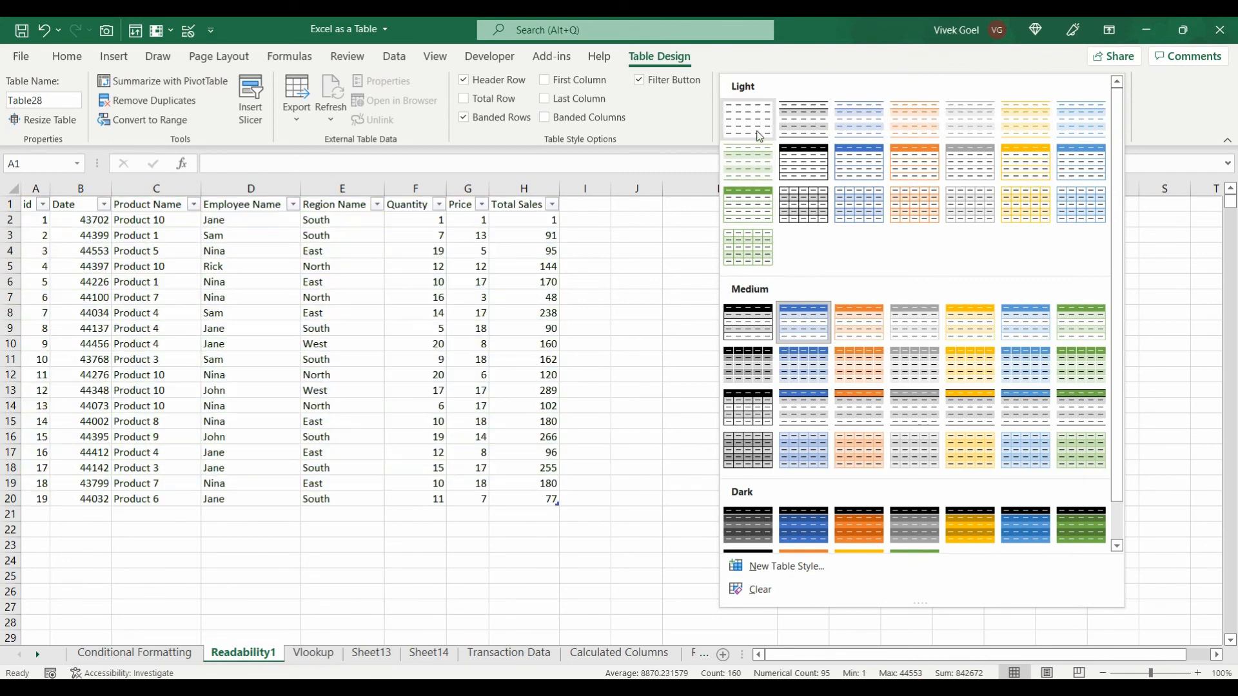
pyautogui.click(758, 134)
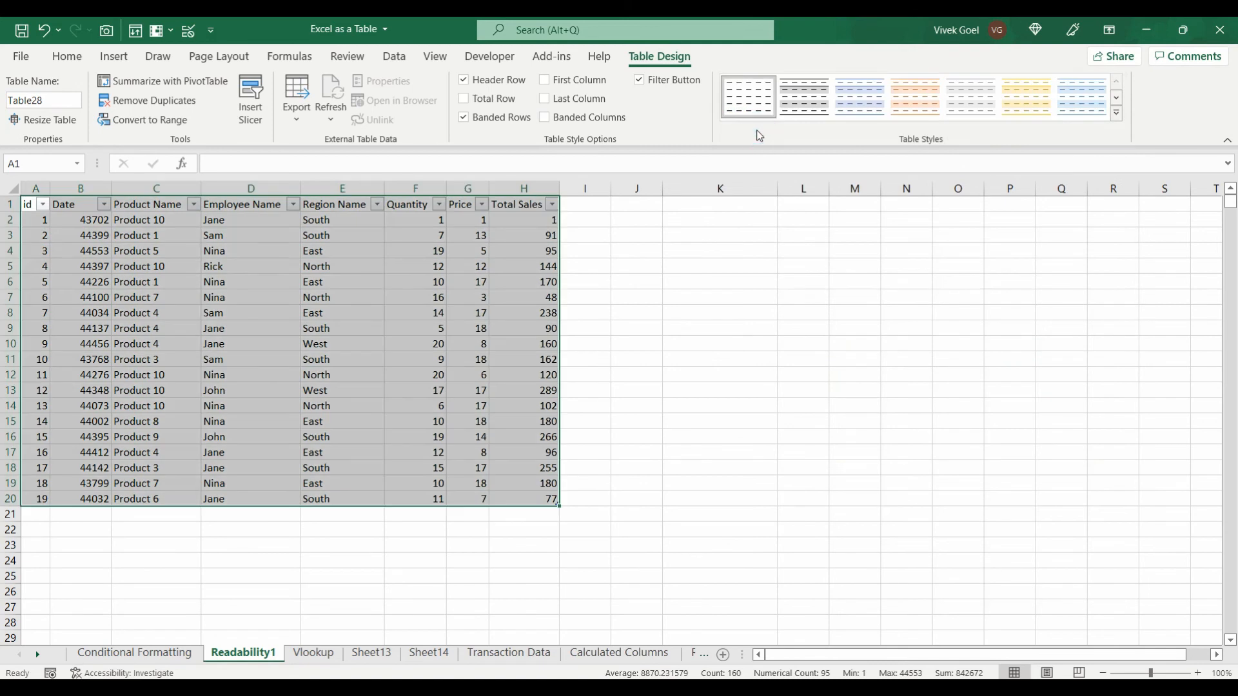
pyautogui.click(412, 275)
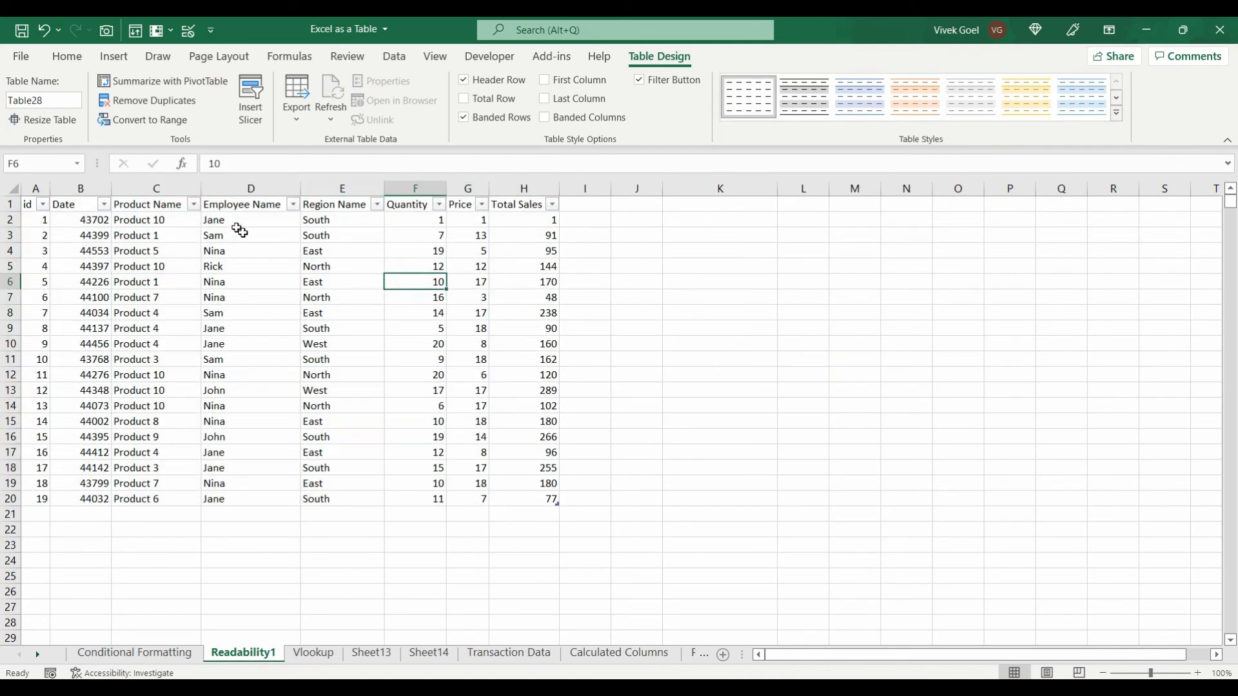
# Step: Examine the filter lists of the Product Name, Employee Name and Region Name columns without filtering
pyautogui.click(193, 206)
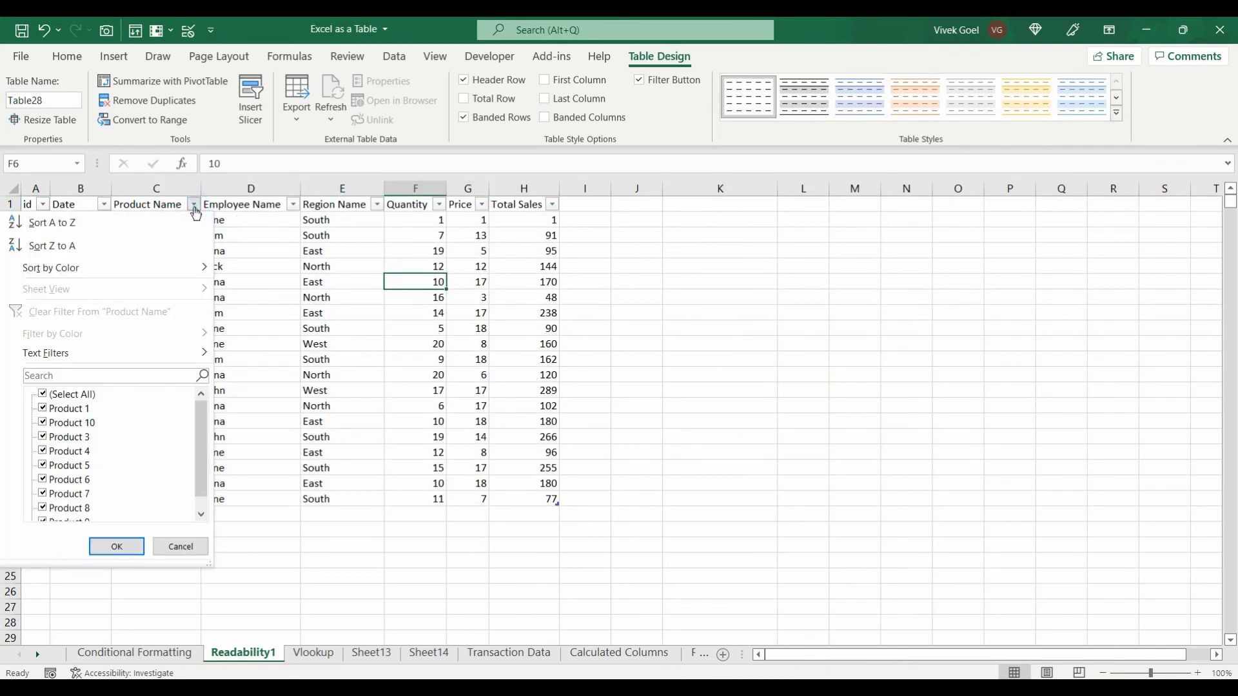
pyautogui.click(193, 206)
pyautogui.click(294, 205)
pyautogui.click(293, 205)
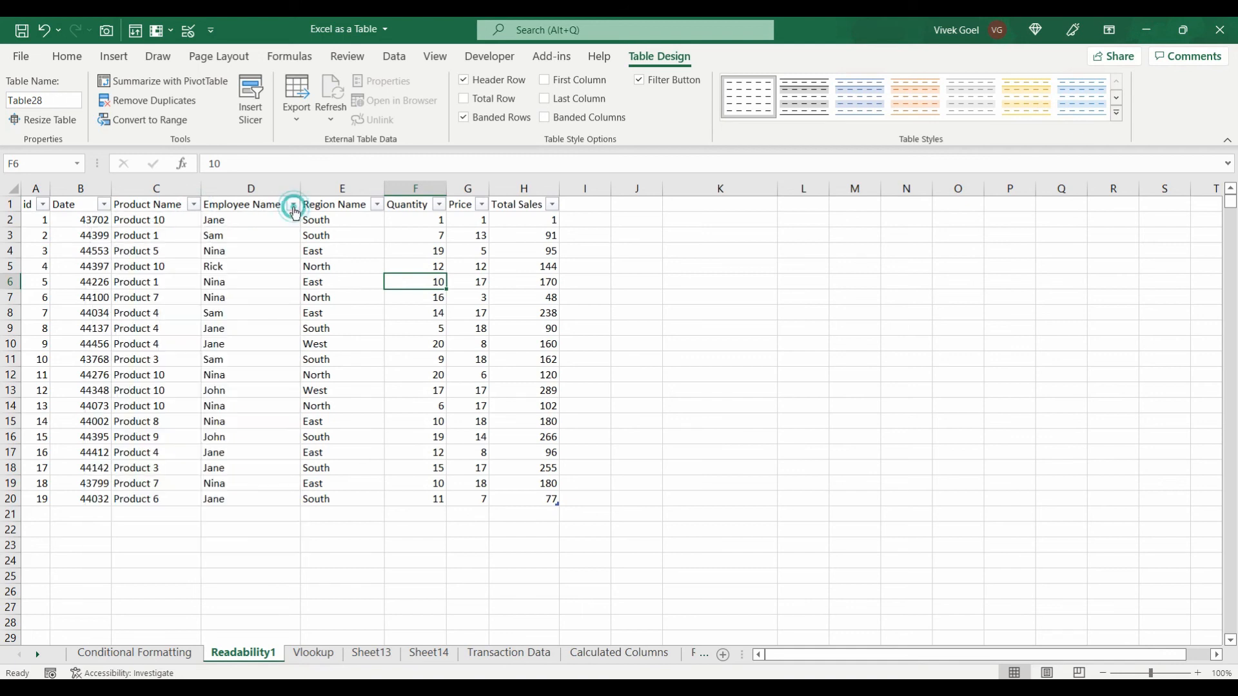
pyautogui.click(376, 205)
pyautogui.click(377, 205)
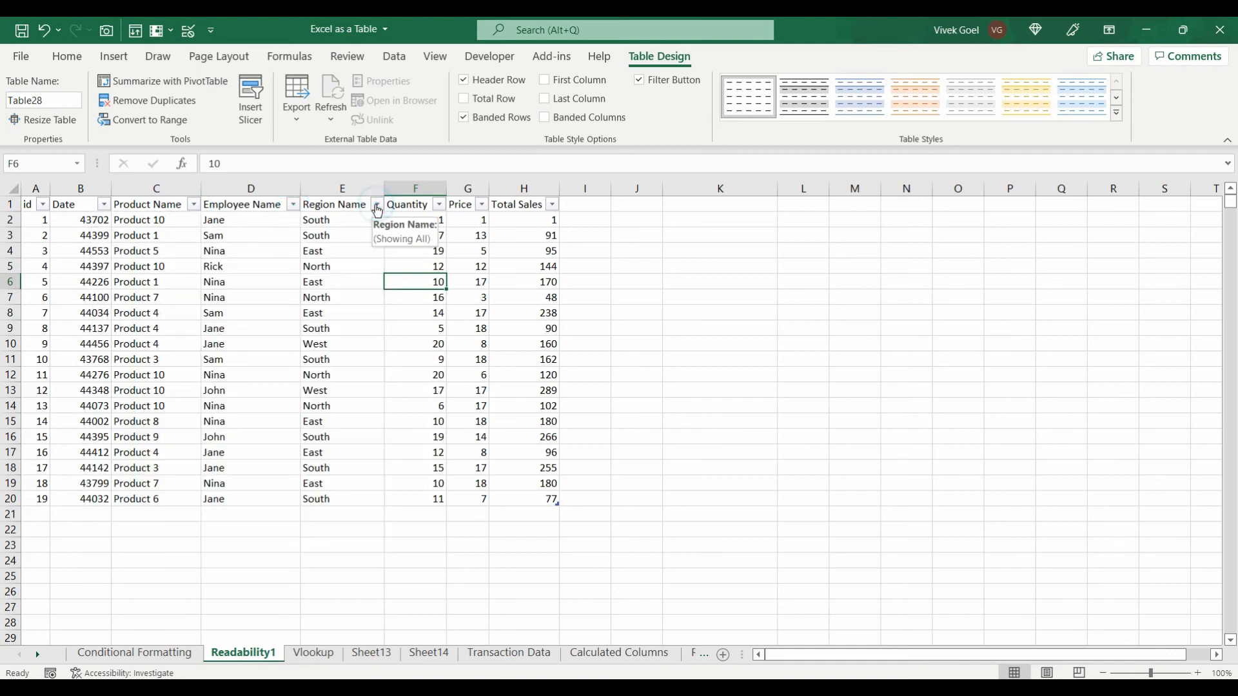
# Step: Apply the grey banded Light style to the sales table, and switch its filter buttons and header row off and back on
pyautogui.click(796, 103)
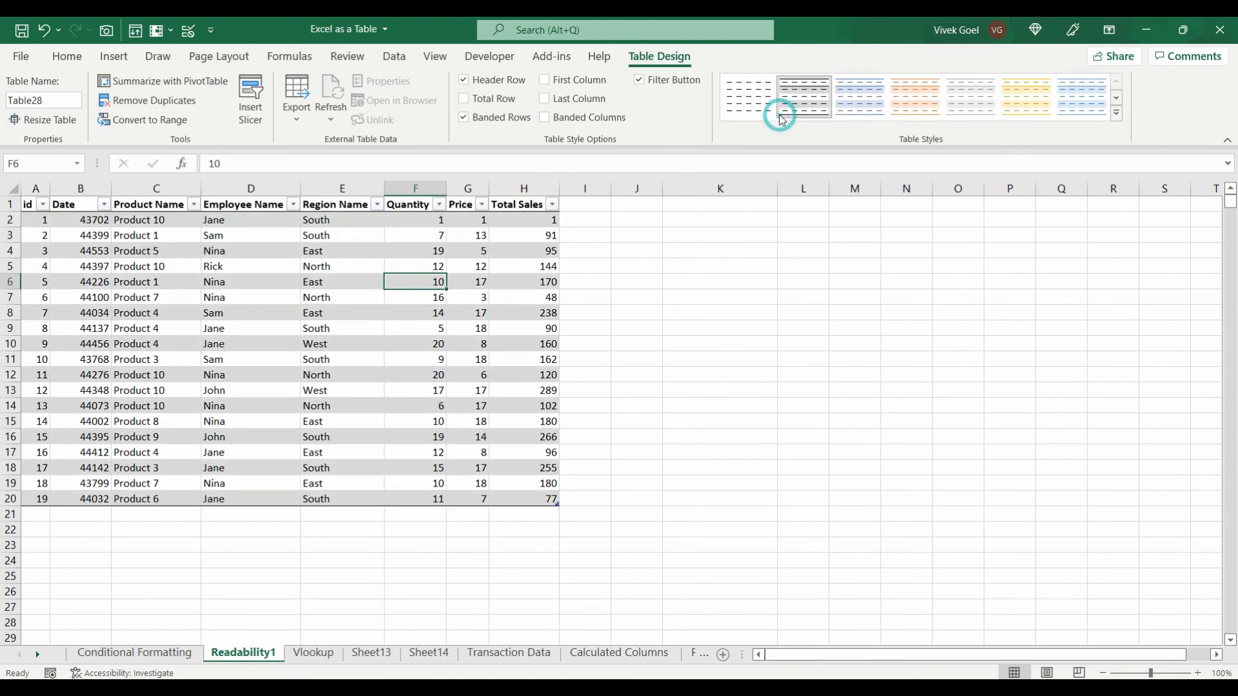
pyautogui.click(647, 82)
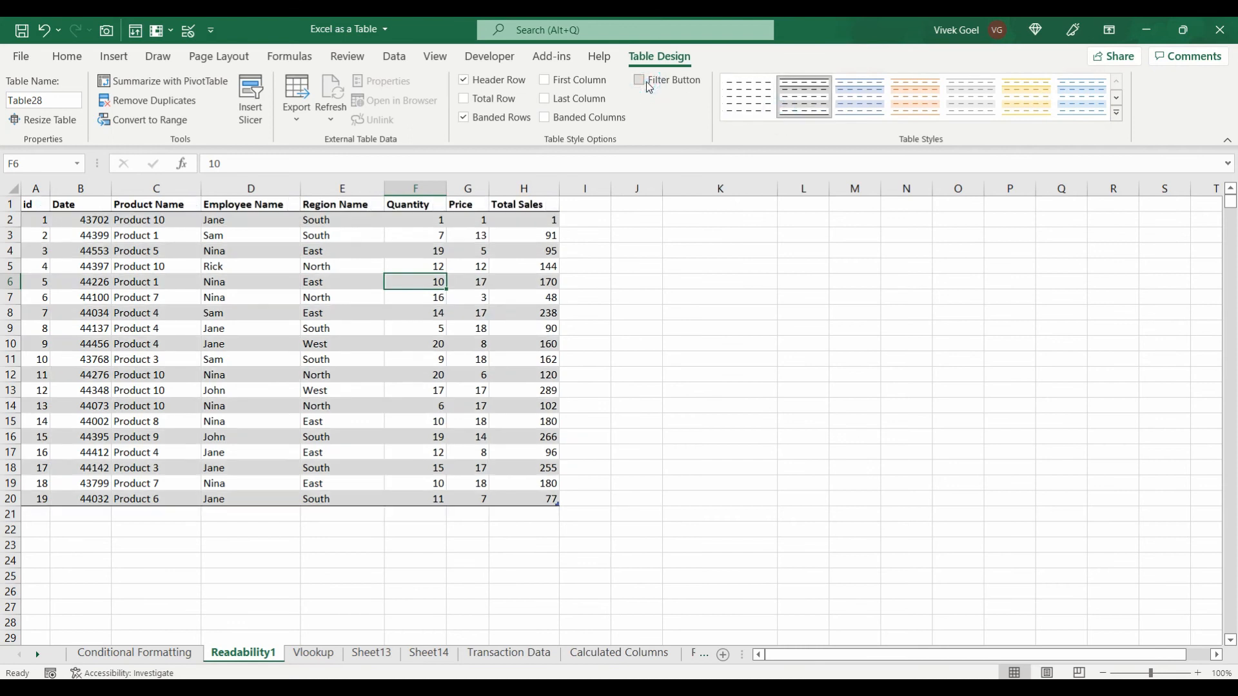
pyautogui.click(485, 85)
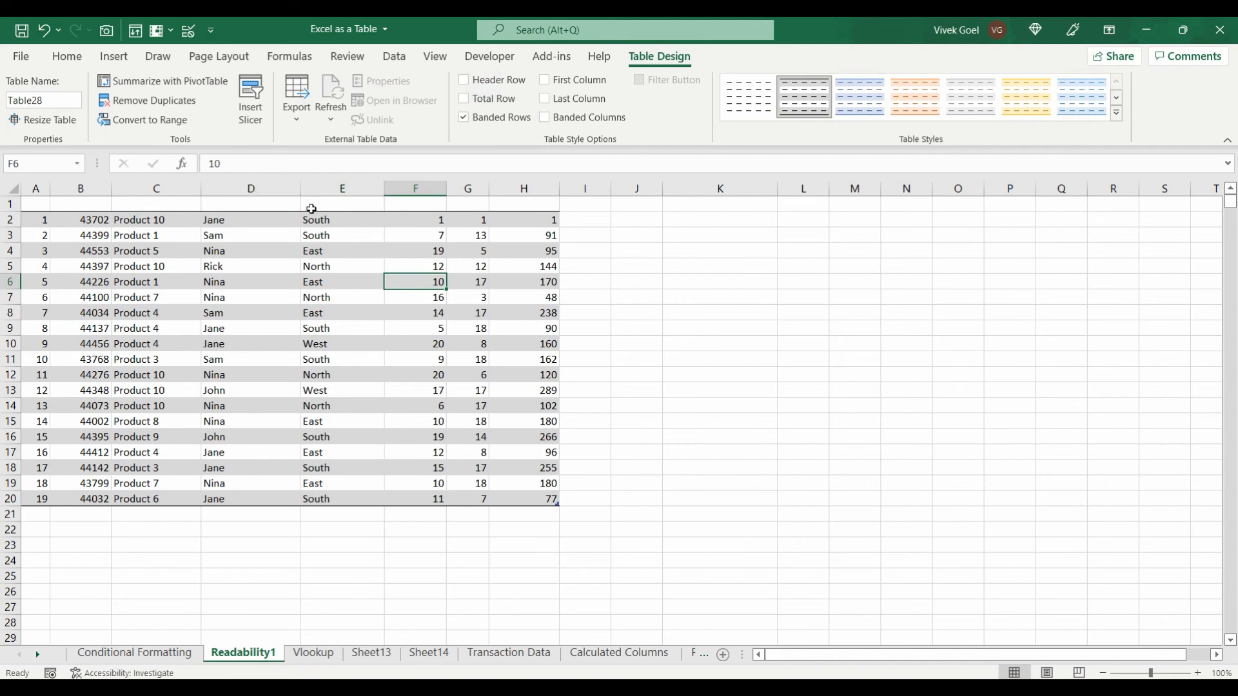
pyautogui.click(470, 82)
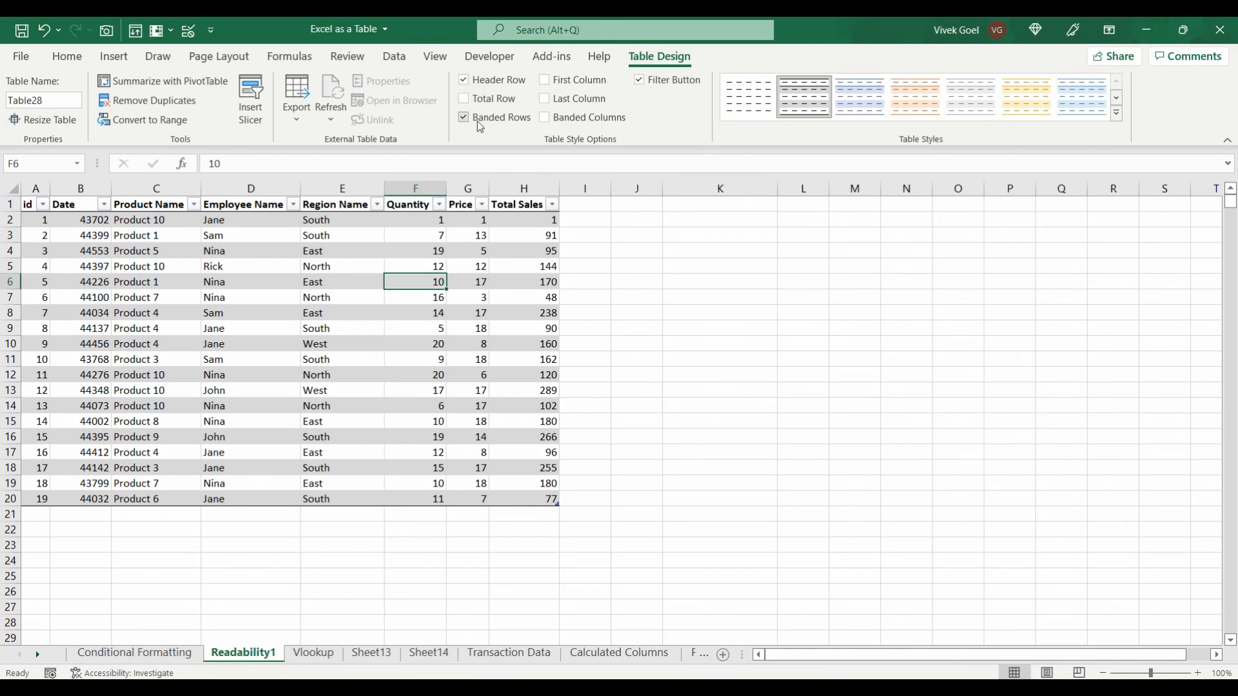
# Step: Try banded columns on the sales table with banded rows switched off, and restore the banded rows only
pyautogui.click(567, 119)
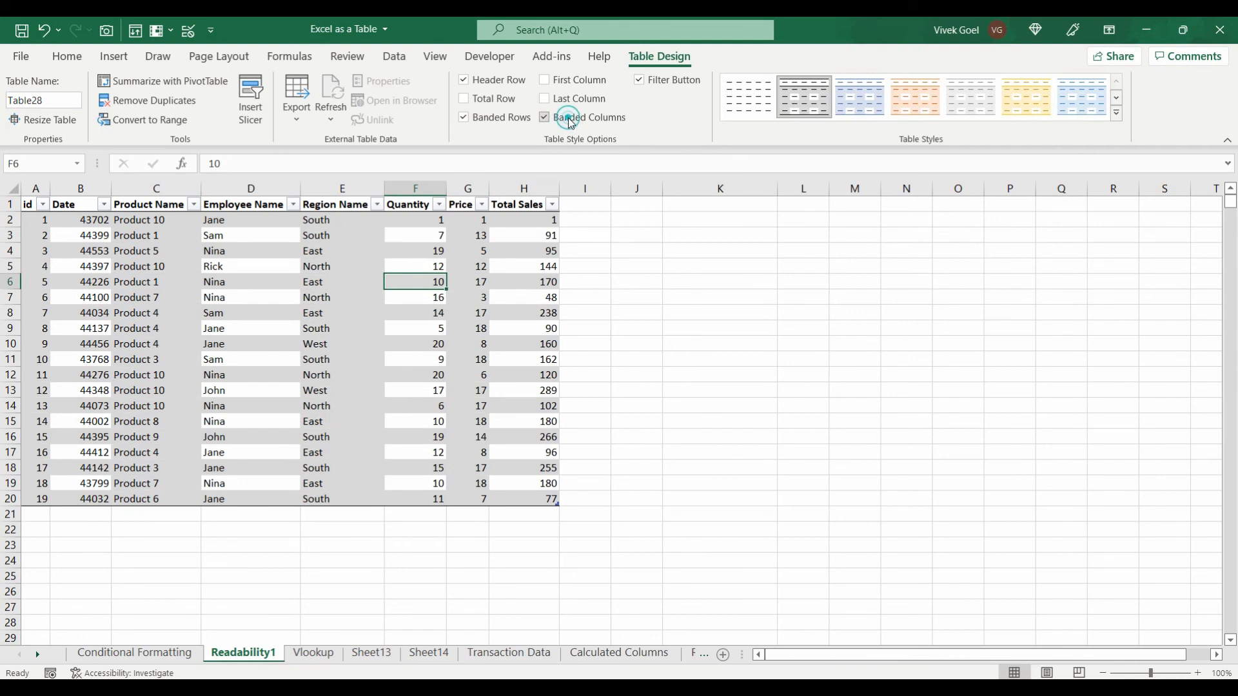
pyautogui.click(489, 114)
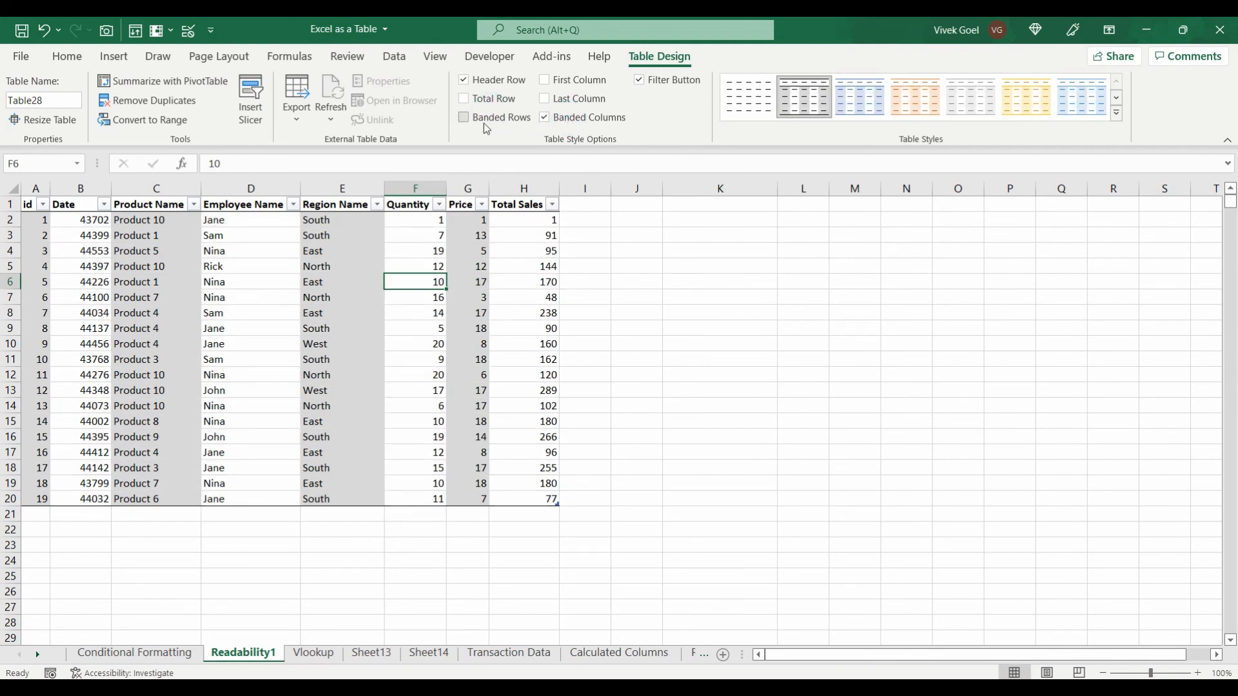
pyautogui.click(544, 118)
pyautogui.click(484, 118)
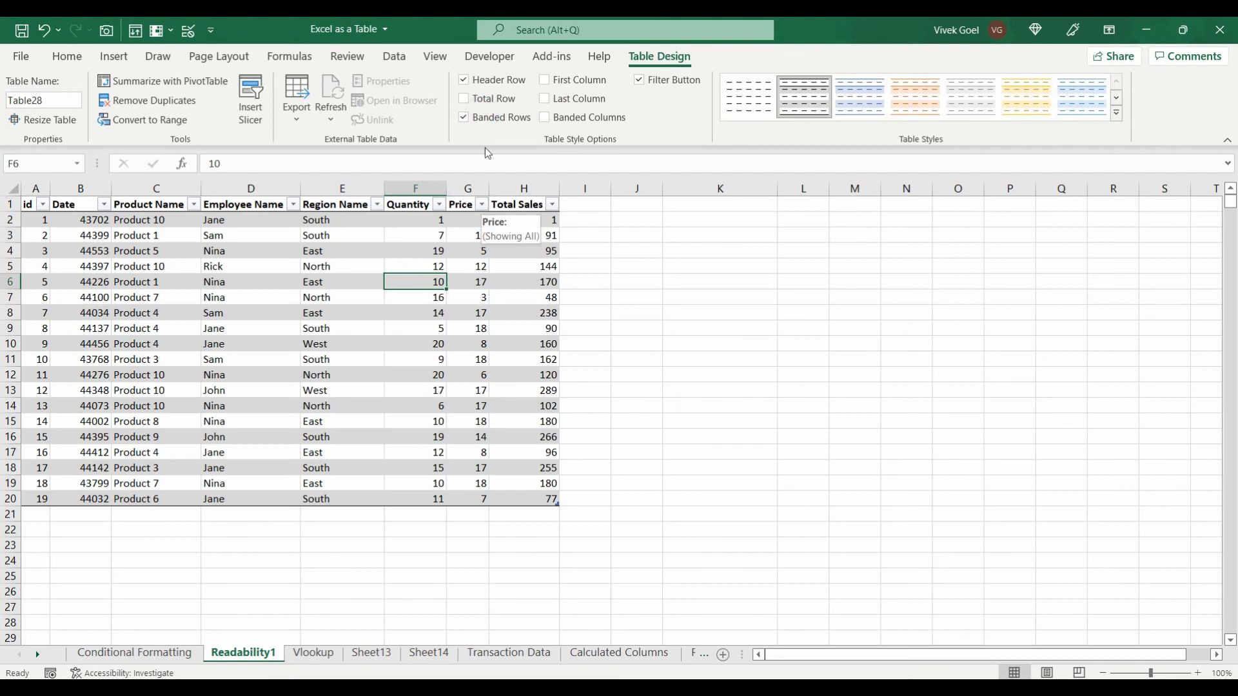
# Step: Turn on the First Column and Last Column emphasis for the sales table, and remove the First Column emphasis
pyautogui.click(544, 80)
pyautogui.click(545, 99)
pyautogui.click(545, 80)
# Step: Rename the sales table as ABC
pyautogui.click(48, 101)
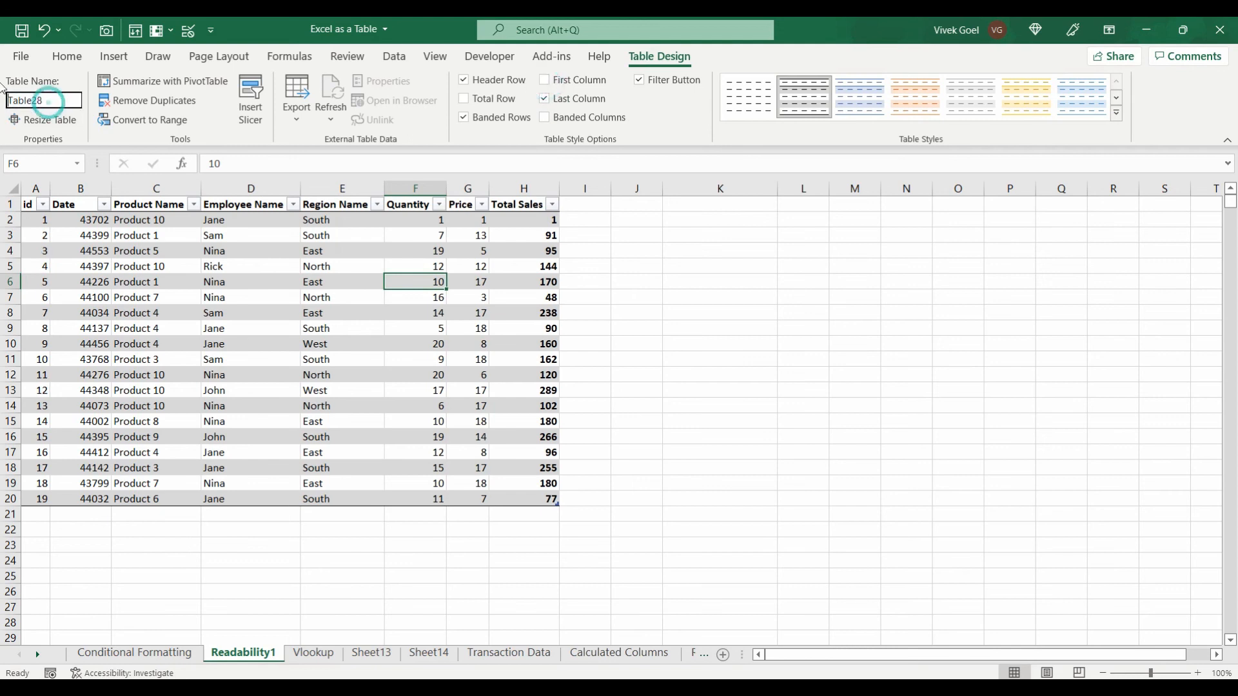
pyautogui.doubleClick(52, 100)
pyautogui.write('ABC')
# Step: Switch the table's total row on and off again, declining the conversion to a normal range in between
pyautogui.click(467, 102)
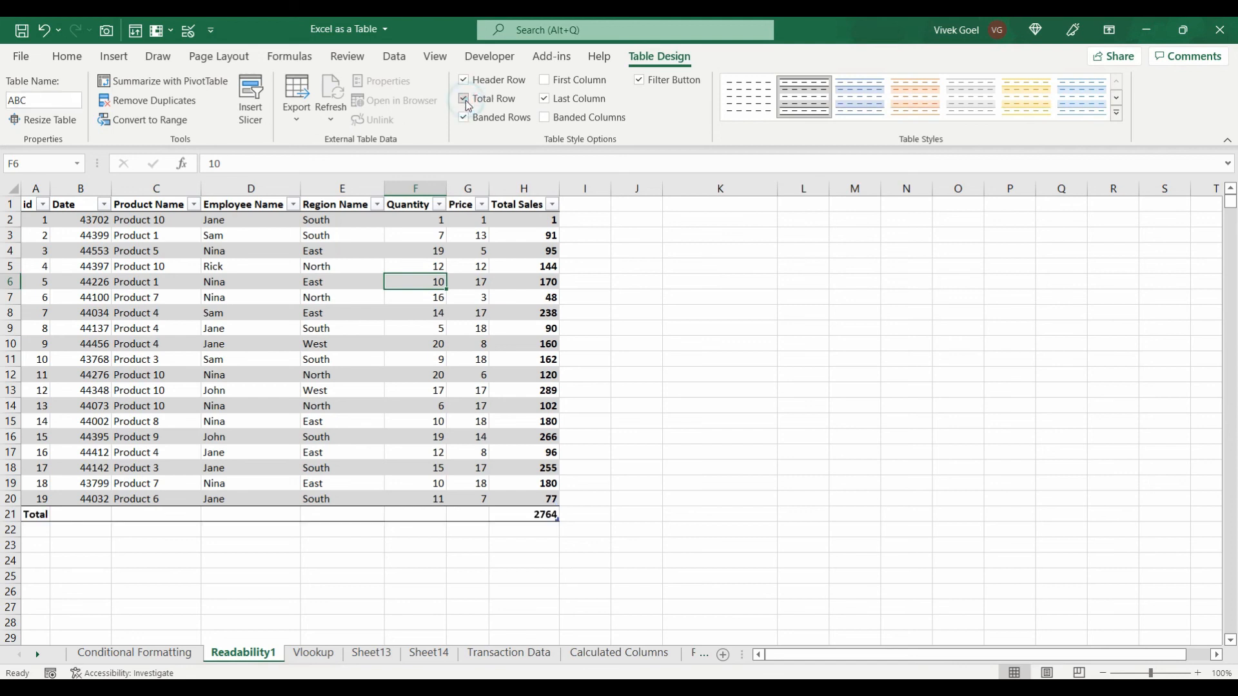
pyautogui.click(387, 374)
pyautogui.click(151, 121)
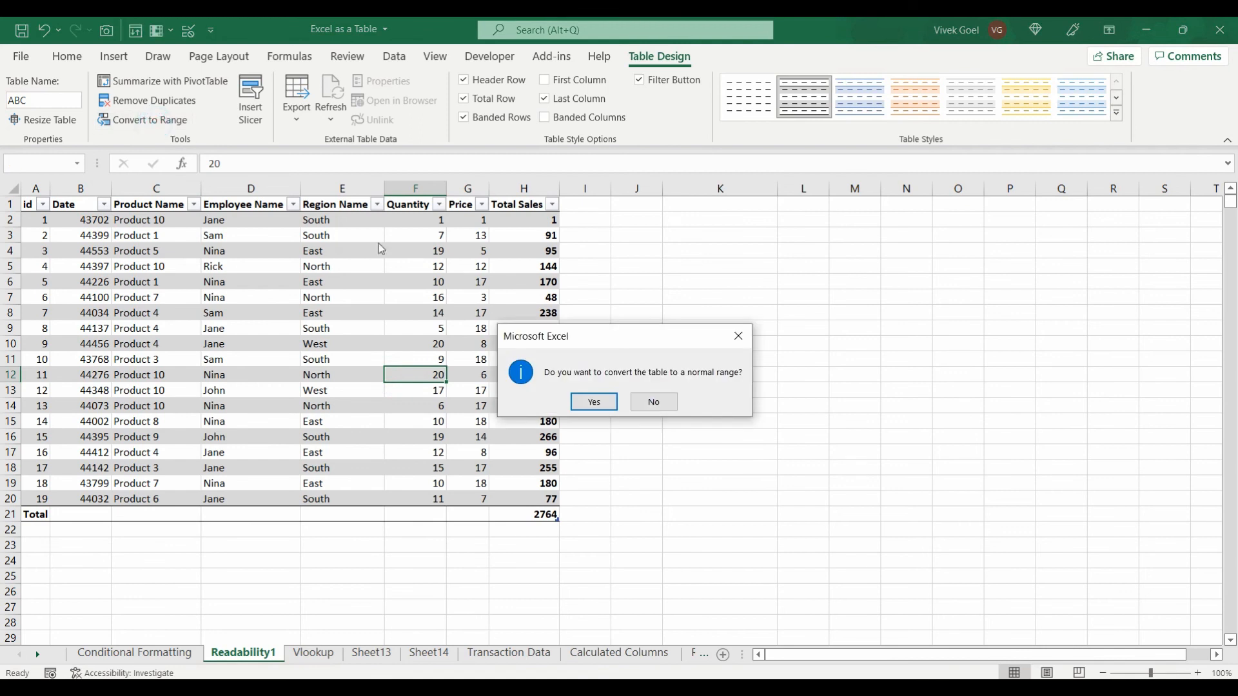
pyautogui.click(653, 402)
pyautogui.click(485, 100)
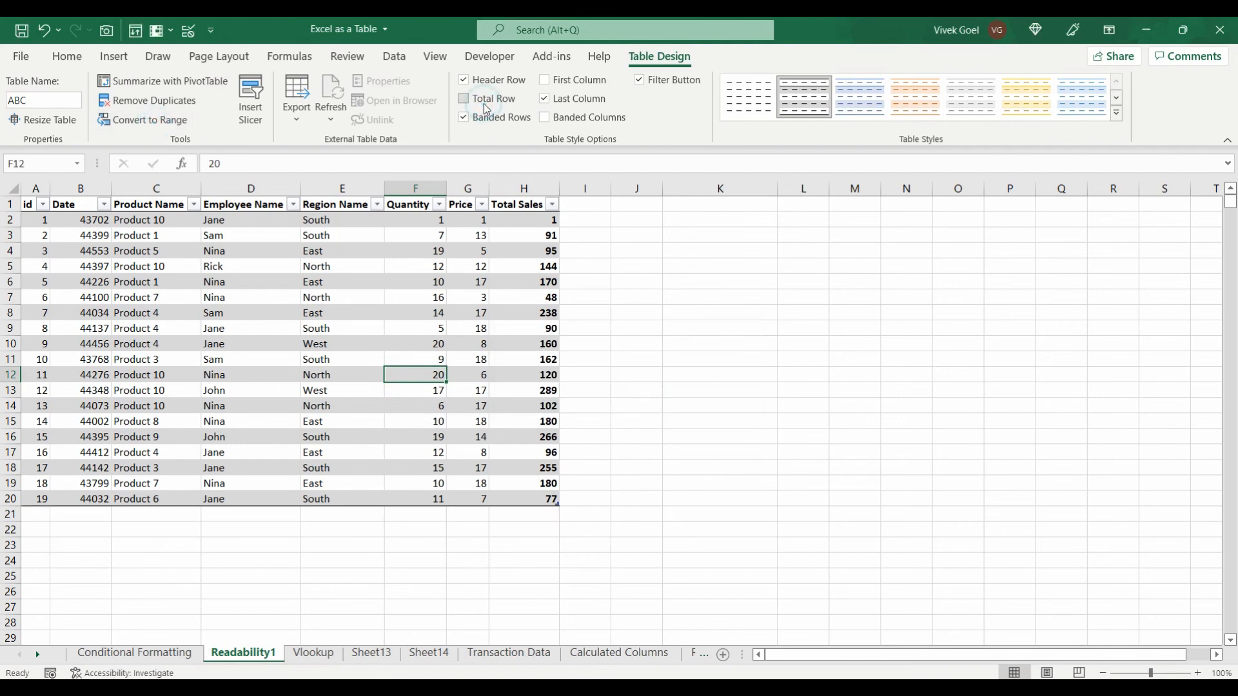
# Step: Extend the table by entering ids 20 and 21 in A21 and A22, directly below the last record
pyautogui.click(533, 513)
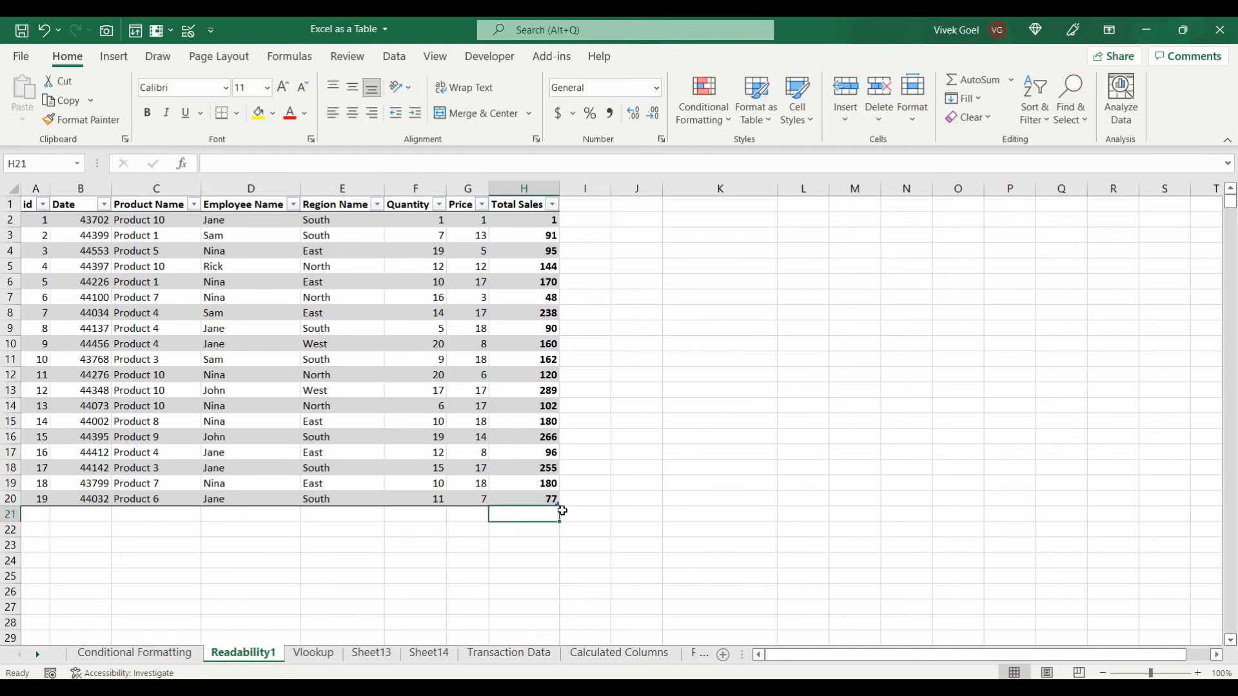
pyautogui.click(564, 507)
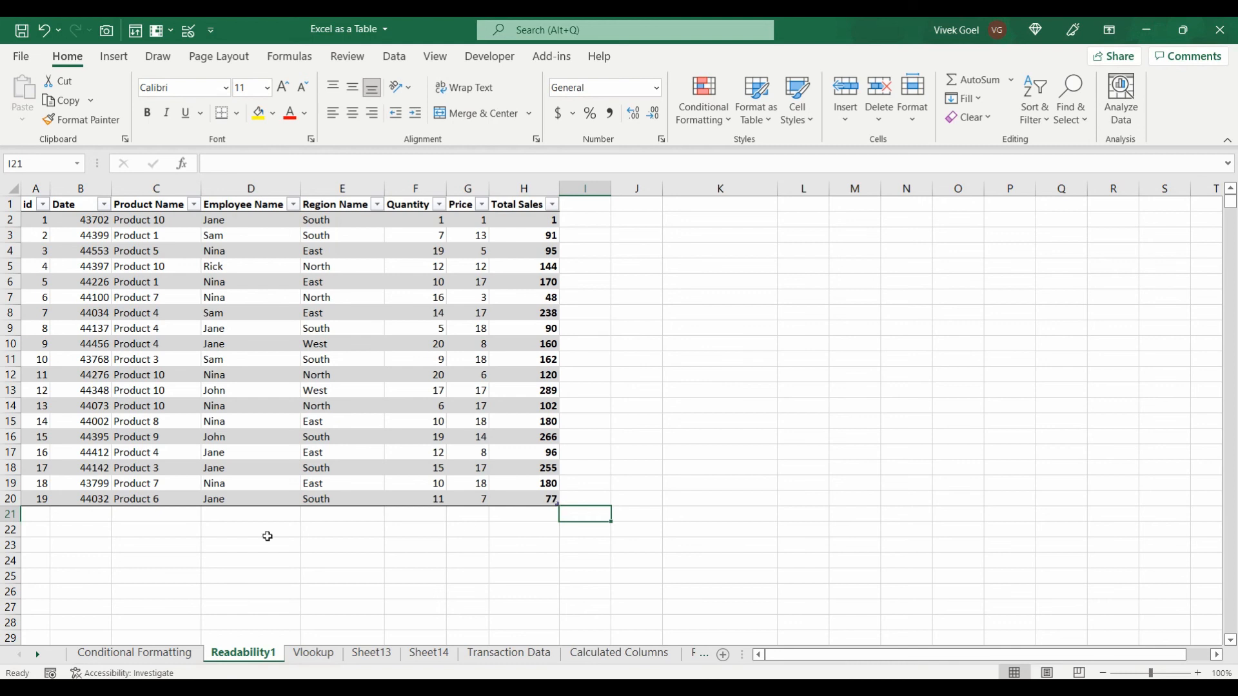
pyautogui.click(32, 514)
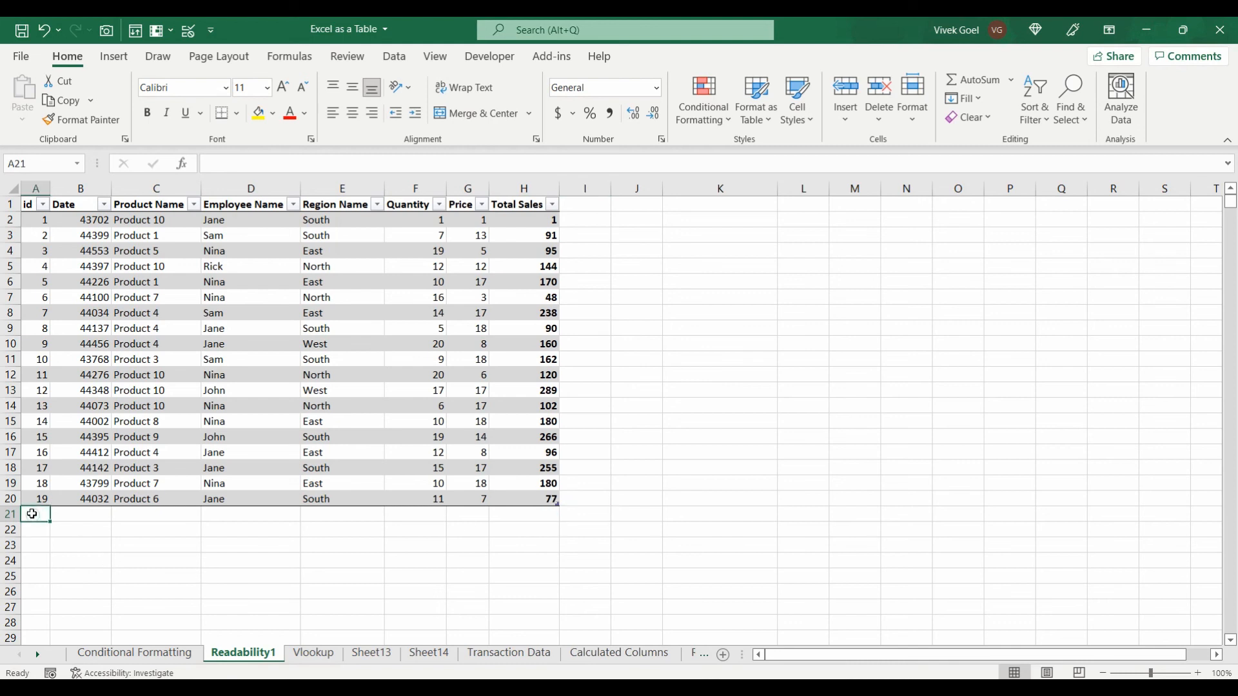
pyautogui.write('20')
pyautogui.press('Return')
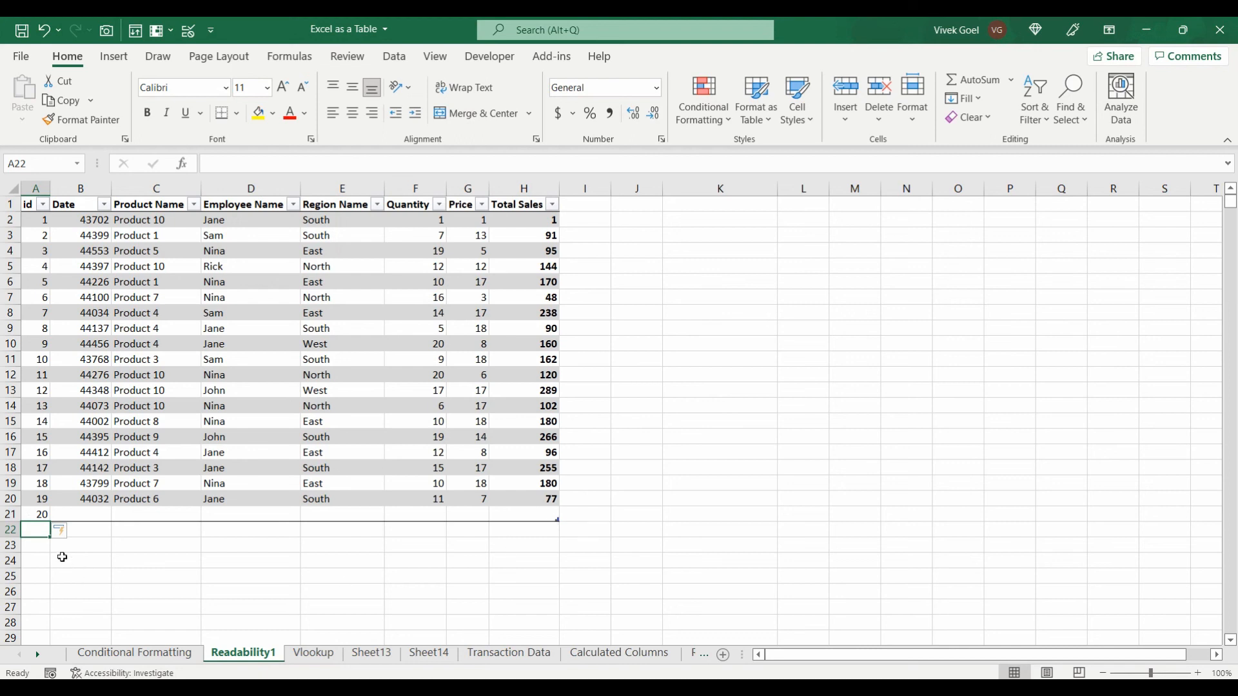
pyautogui.write('21')
pyautogui.click(555, 554)
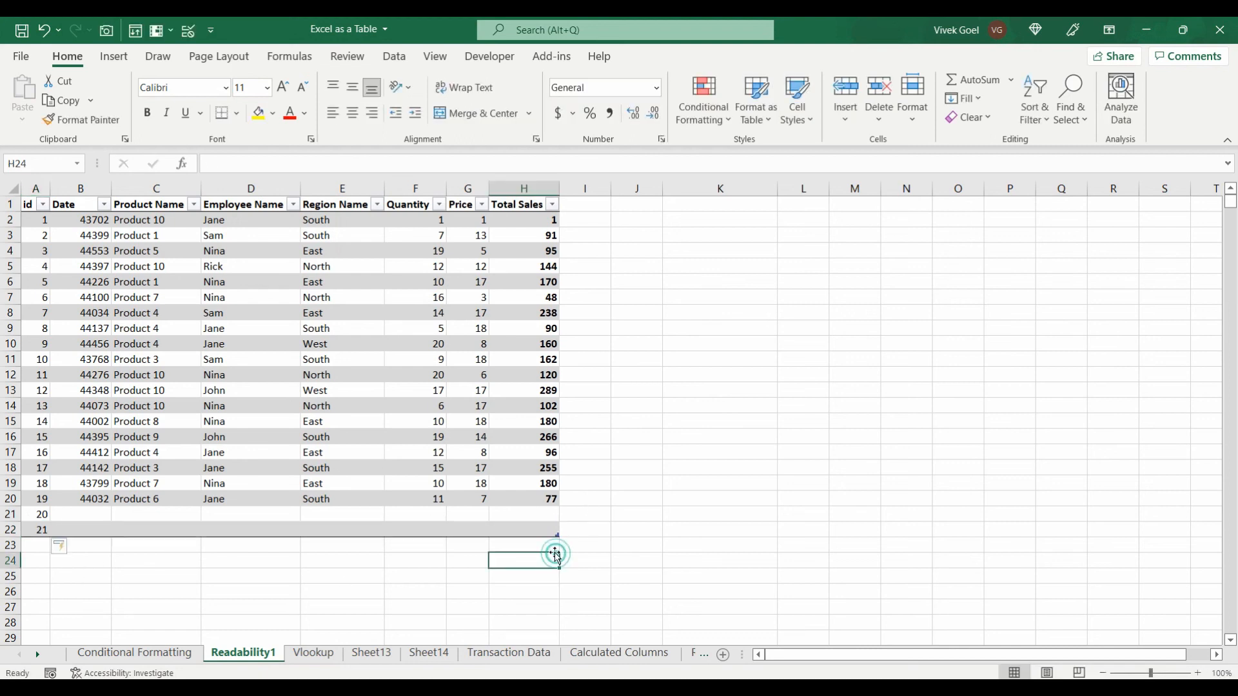
pyautogui.click(467, 451)
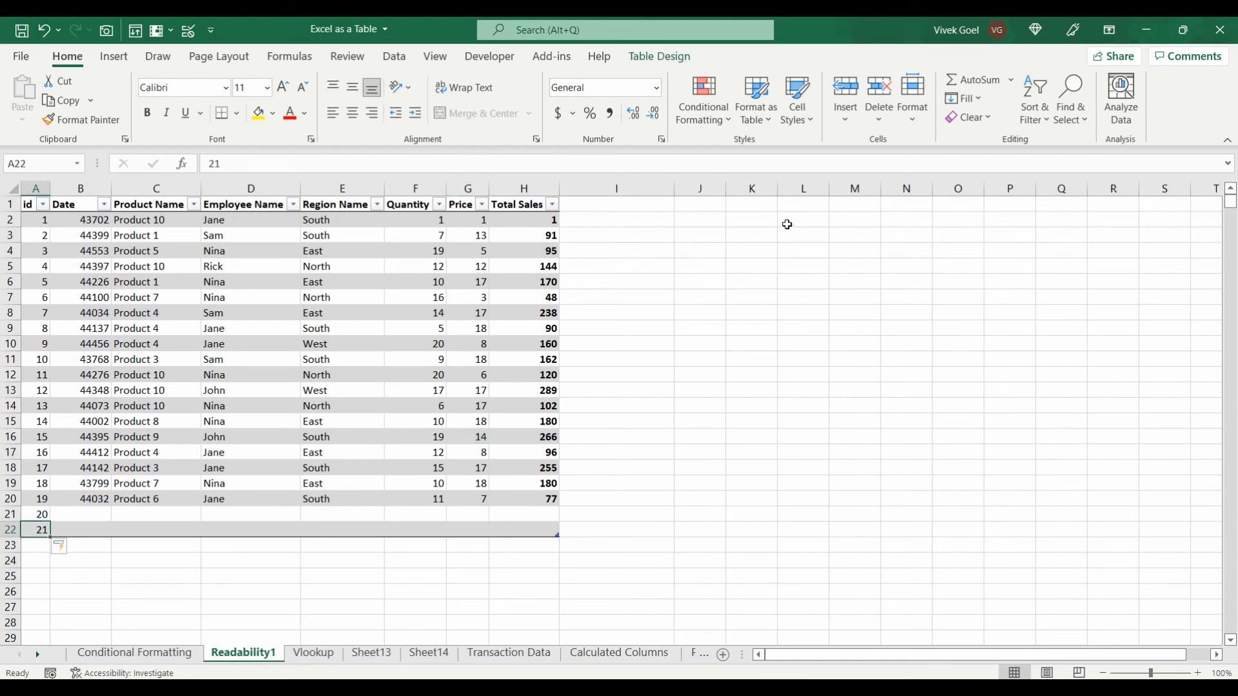
# Step: Enter the dynamic array formula =SEQUENCE(10) in cell L2, outside the table
pyautogui.click(806, 221)
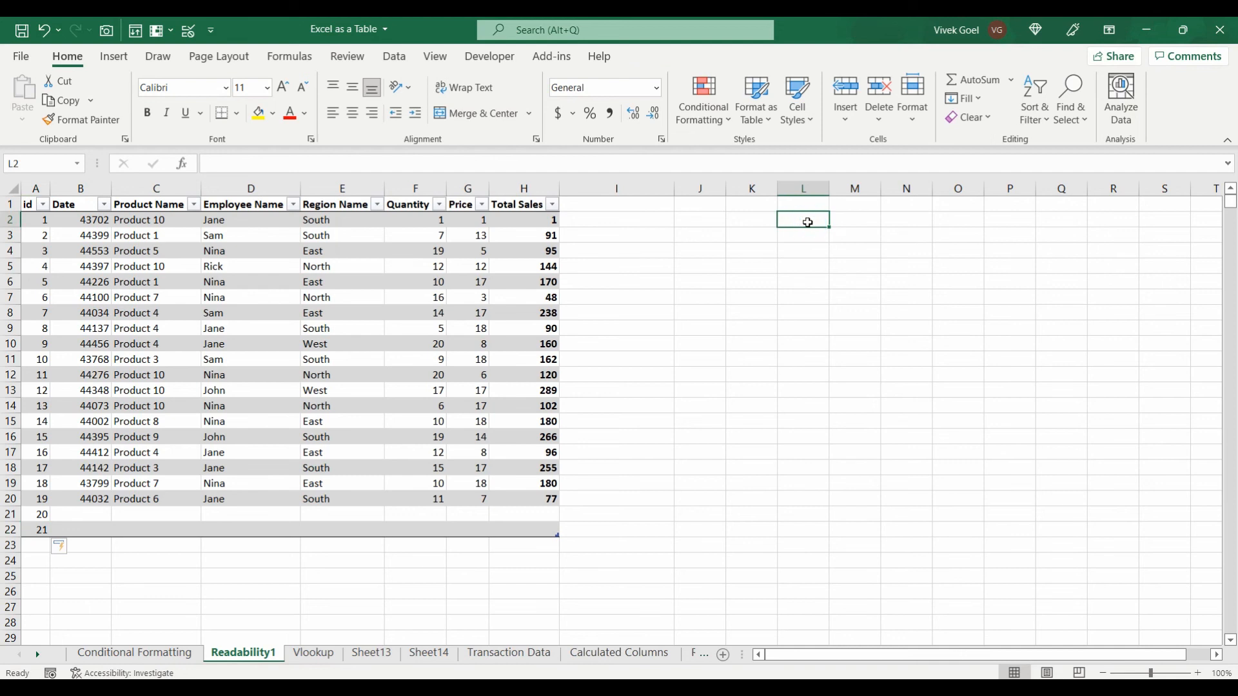
pyautogui.write('=seq')
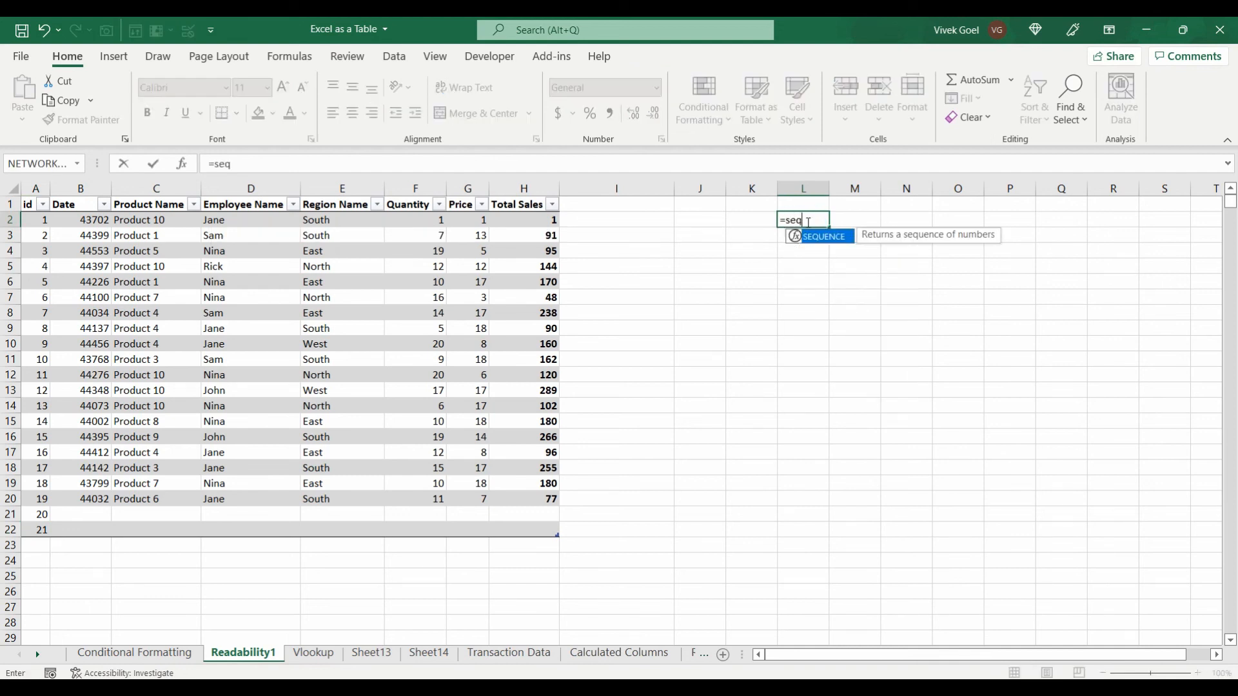
pyautogui.press('Tab')
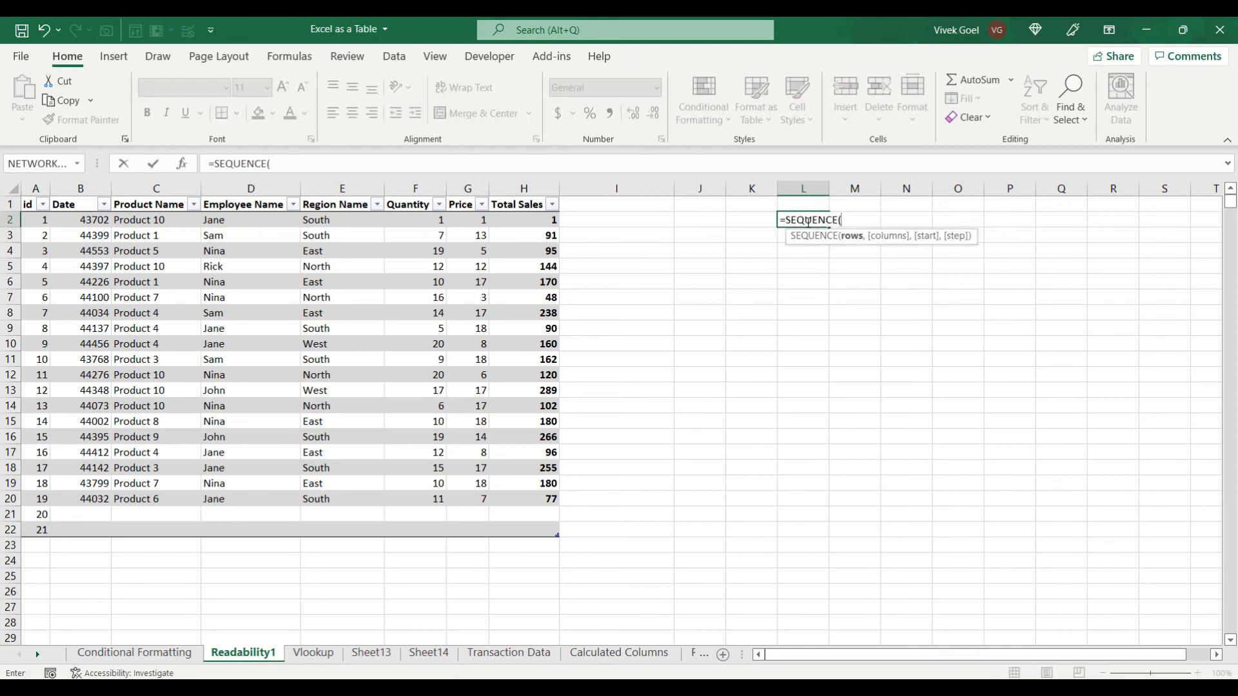
pyautogui.write('10)')
pyautogui.press('Return')
# Step: Examine the spilled range L2:L11 and its source formula in L2
pyautogui.click(807, 222)
pyautogui.hotkey('shift', 'Down')
pyautogui.hotkey('shift', 'Down')
pyautogui.hotkey('shift', 'Down')
pyautogui.hotkey('shift', 'Down')
pyautogui.hotkey('shift', 'Down')
pyautogui.hotkey('shift', 'Down')
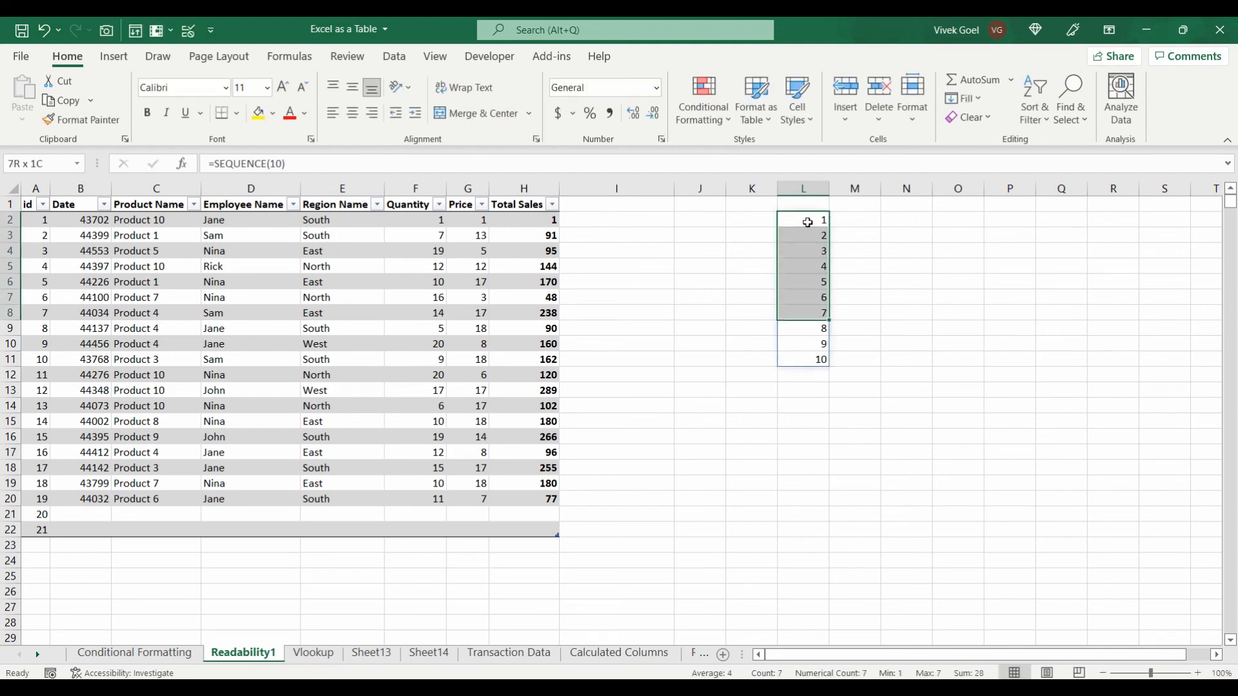
pyautogui.hotkey('shift', 'Down')
pyautogui.hotkey('shift', 'Down')
pyautogui.hotkey('shift', 'Down')
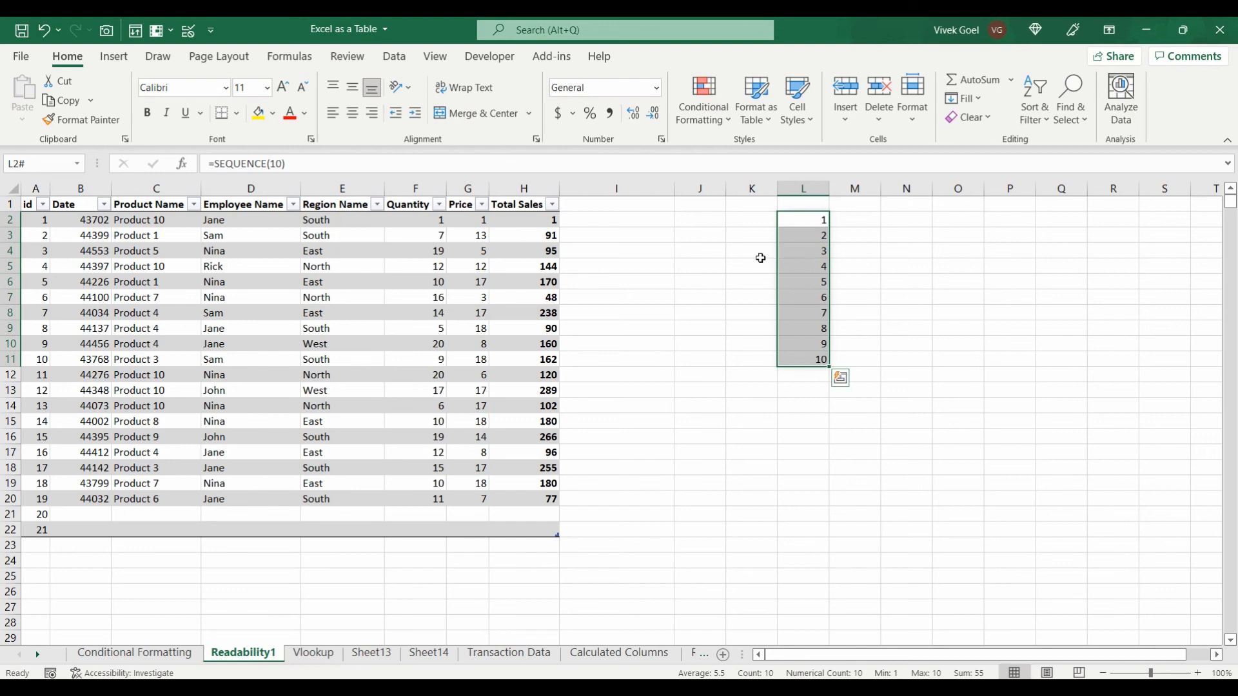
pyautogui.click(797, 221)
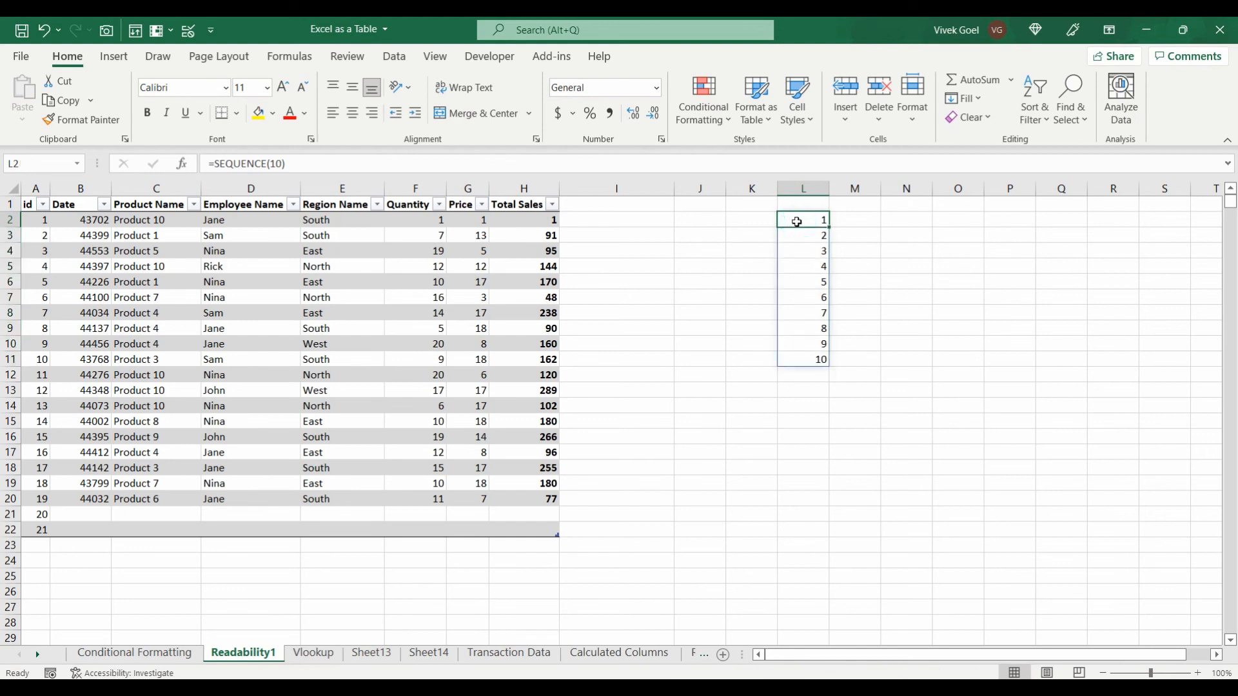
# Step: Enter =SEQUENCE(1) in cell I2, adding a new column directly beside Total Sales in the table
pyautogui.click(617, 217)
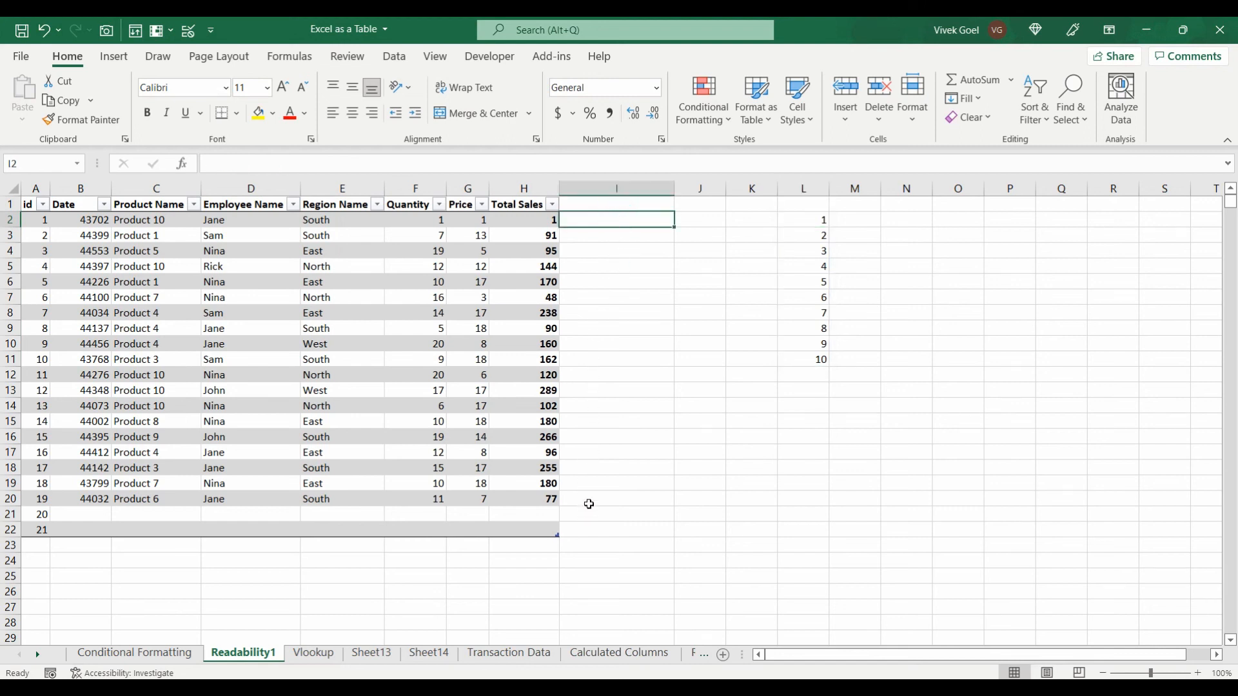
pyautogui.write('=')
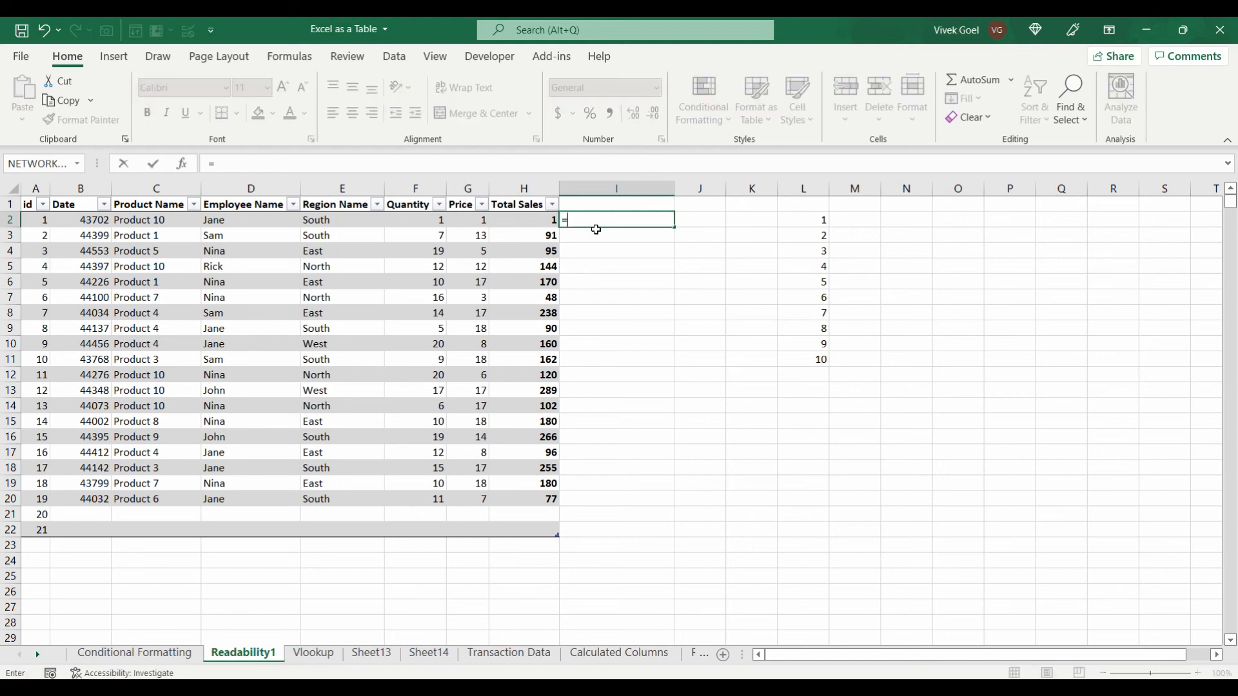
pyautogui.press('Left')
pyautogui.write('*1')
pyautogui.hotkey('ctrl', 'Return')
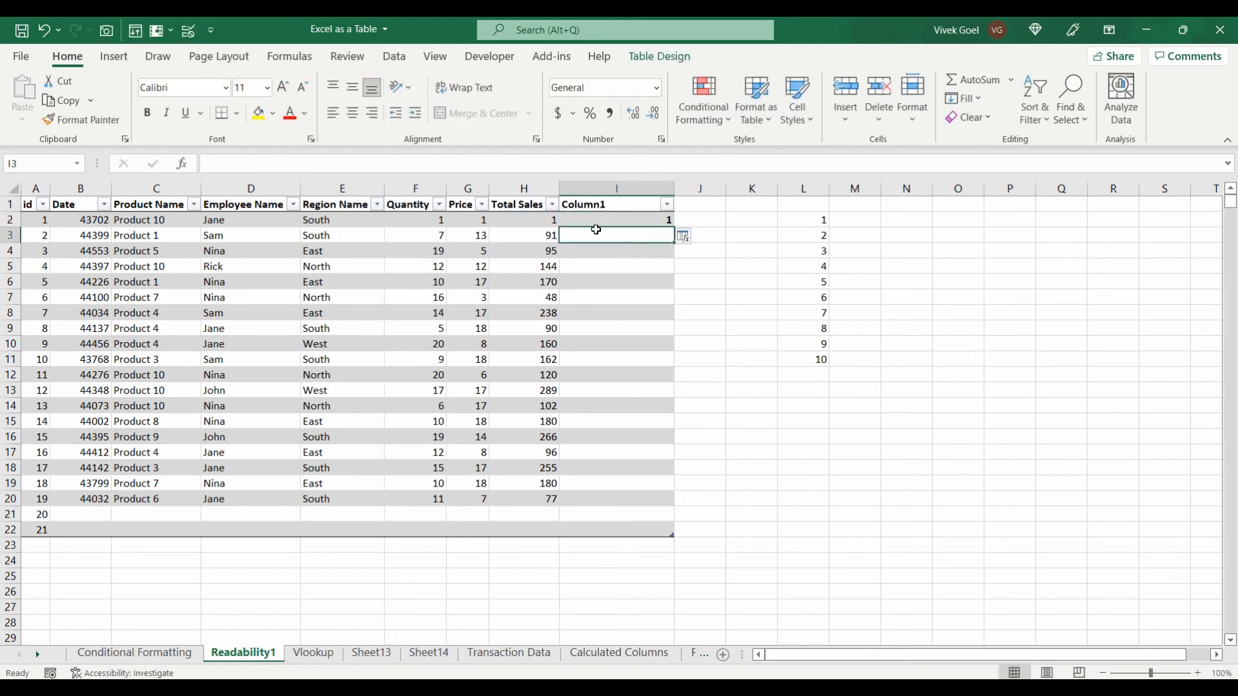
pyautogui.press('F2')
pyautogui.hotkey('shift', 'Home')
pyautogui.write('=seq')
pyautogui.press('Tab')
pyautogui.write('1')
pyautogui.hotkey('ctrl', 'Return')
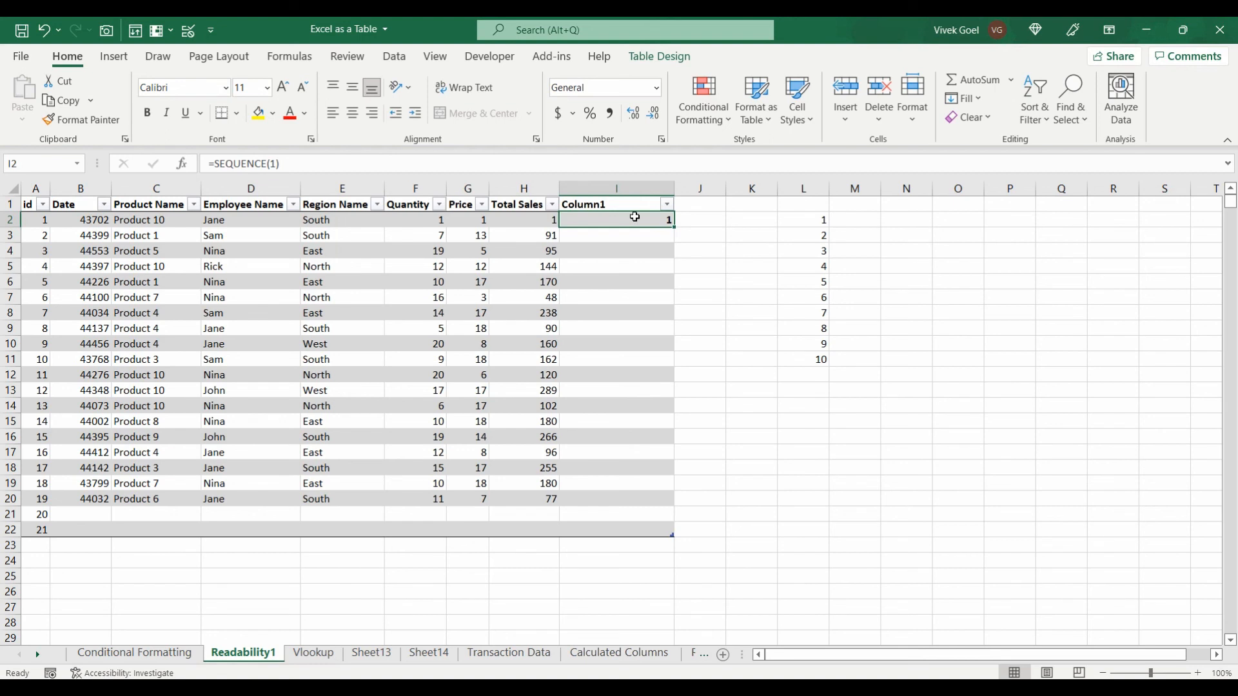
# Step: Change the formula in I2 to =SEQUENCE(2) and fill it down the whole new table column
pyautogui.write('=seq')
pyautogui.press('Tab')
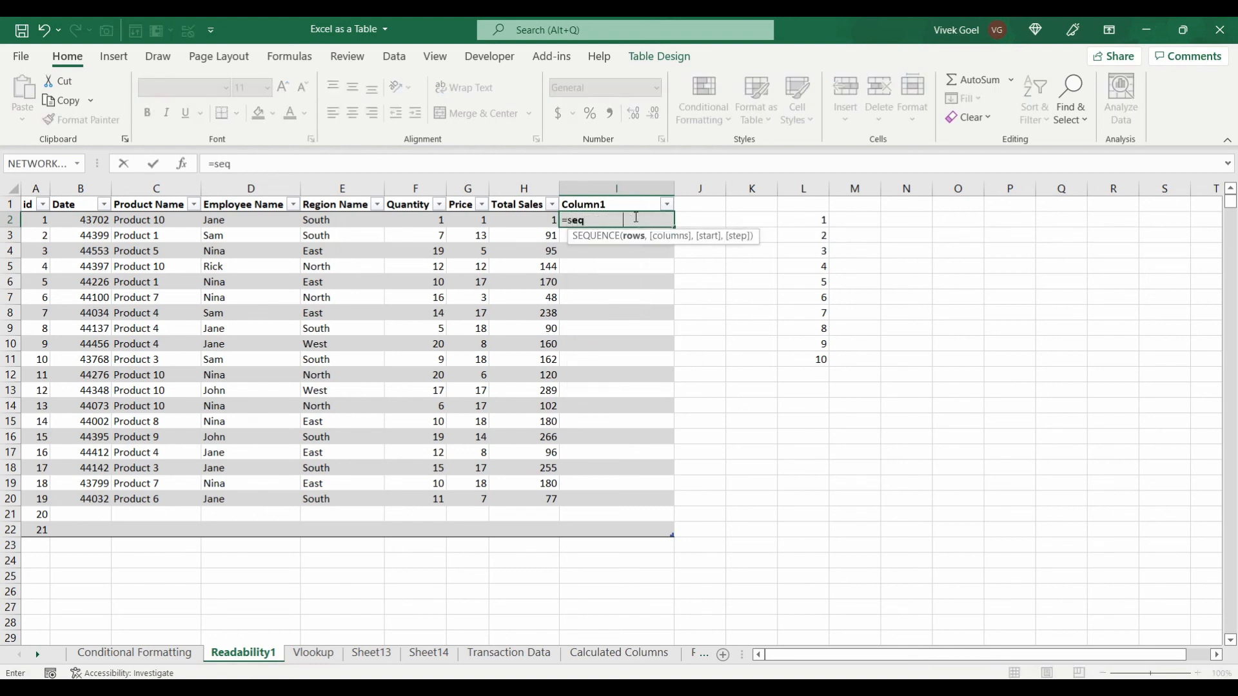
pyautogui.write('2)')
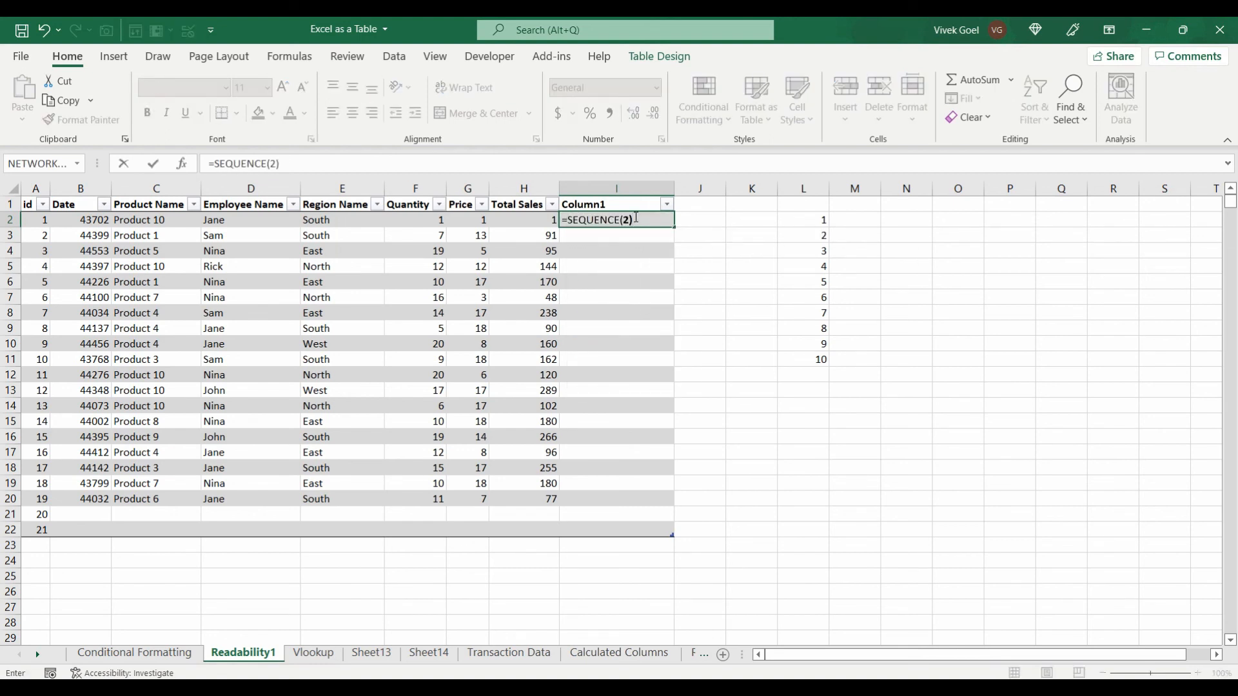
pyautogui.hotkey('ctrl', 'Return')
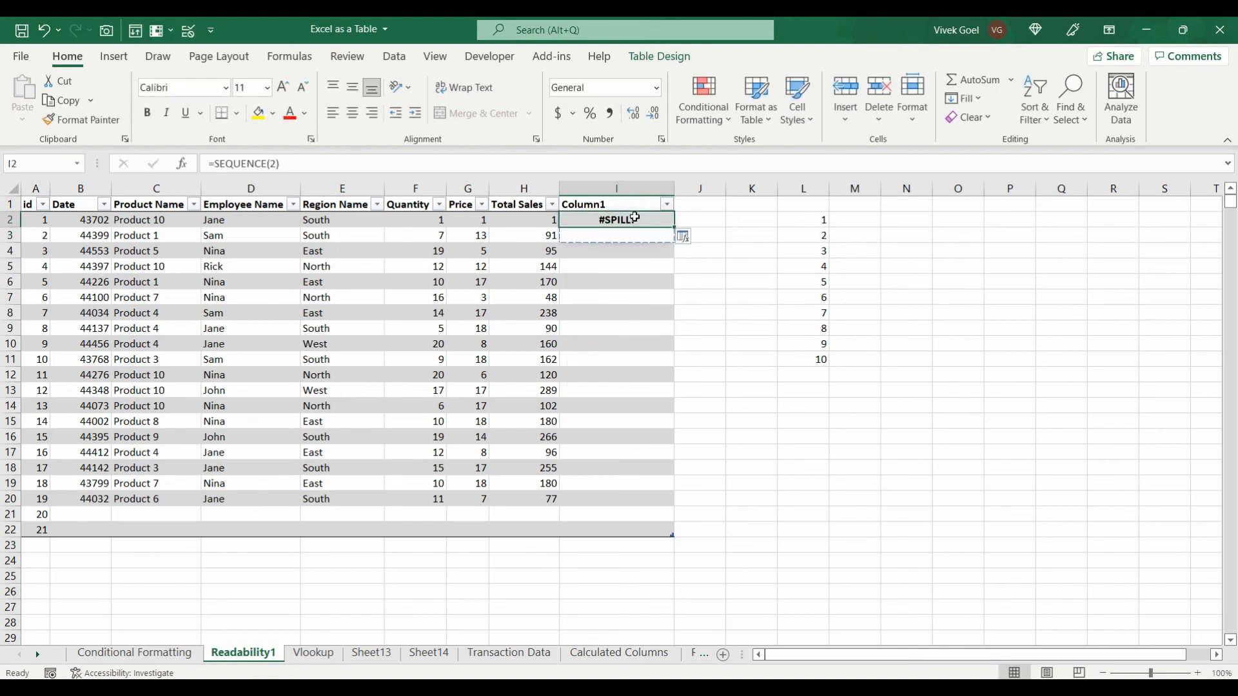
pyautogui.doubleClick(672, 227)
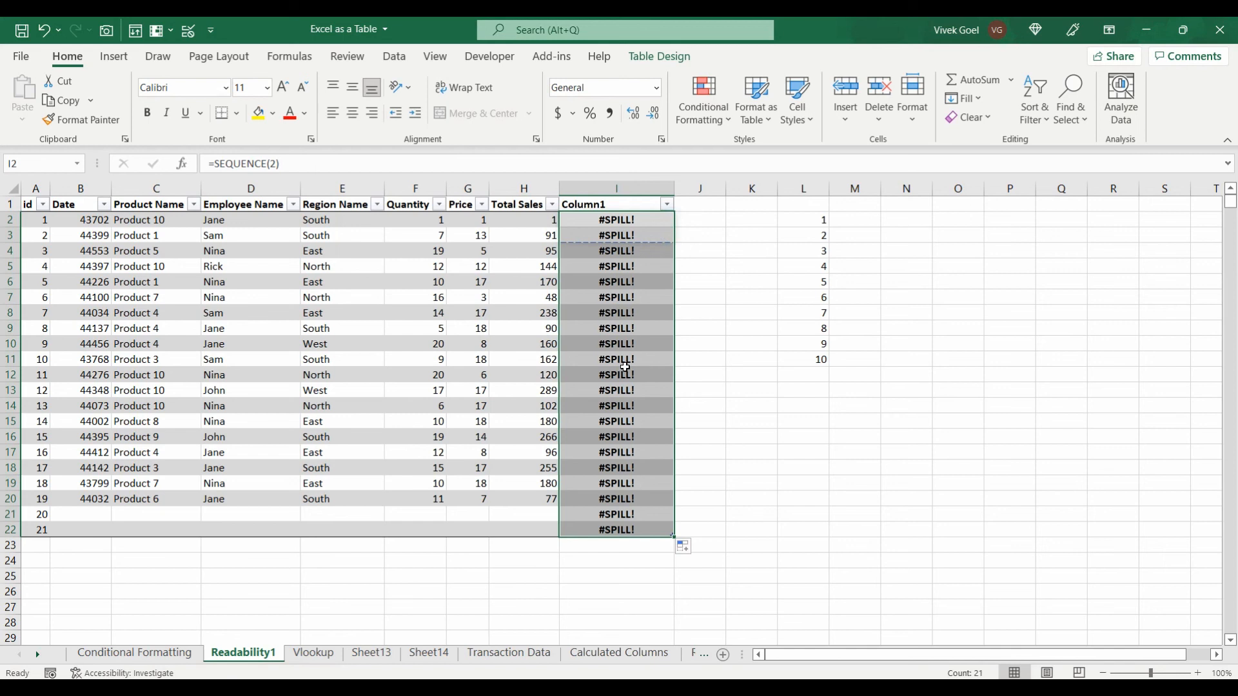
# Step: Examine the SEQUENCE formula and its spill outline in successive cells of the new table column
pyautogui.click(627, 219)
pyautogui.click(631, 233)
pyautogui.click(630, 249)
pyautogui.click(632, 267)
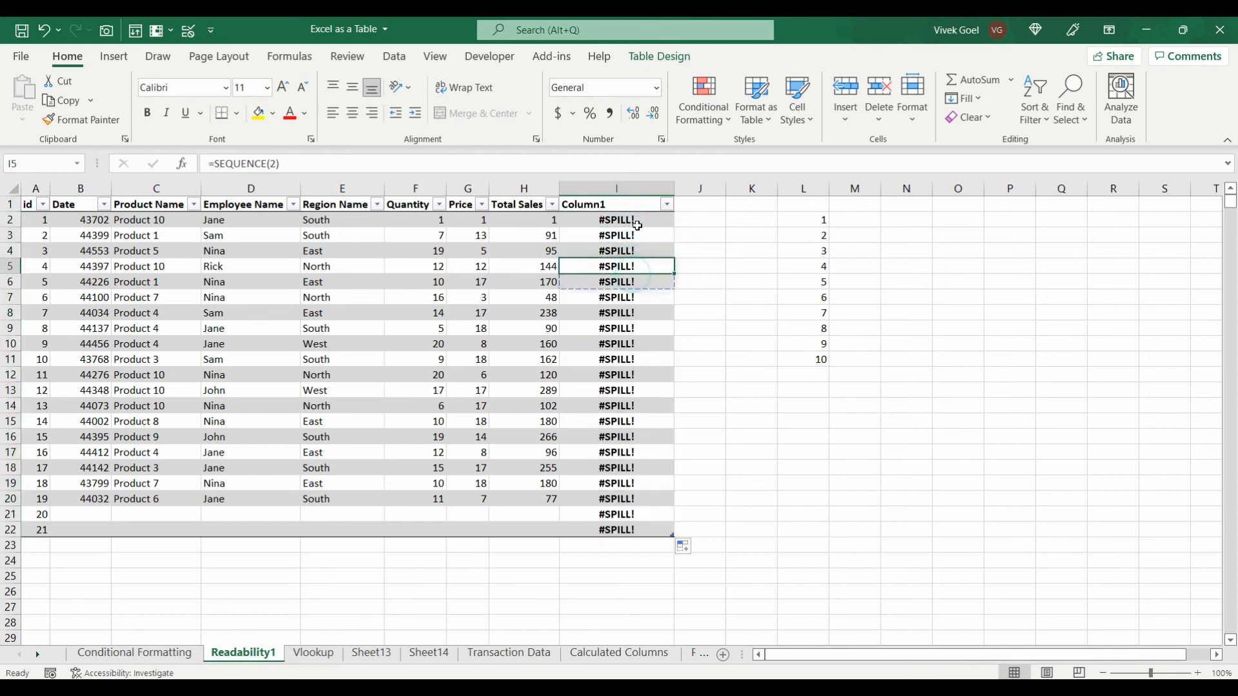
pyautogui.click(625, 236)
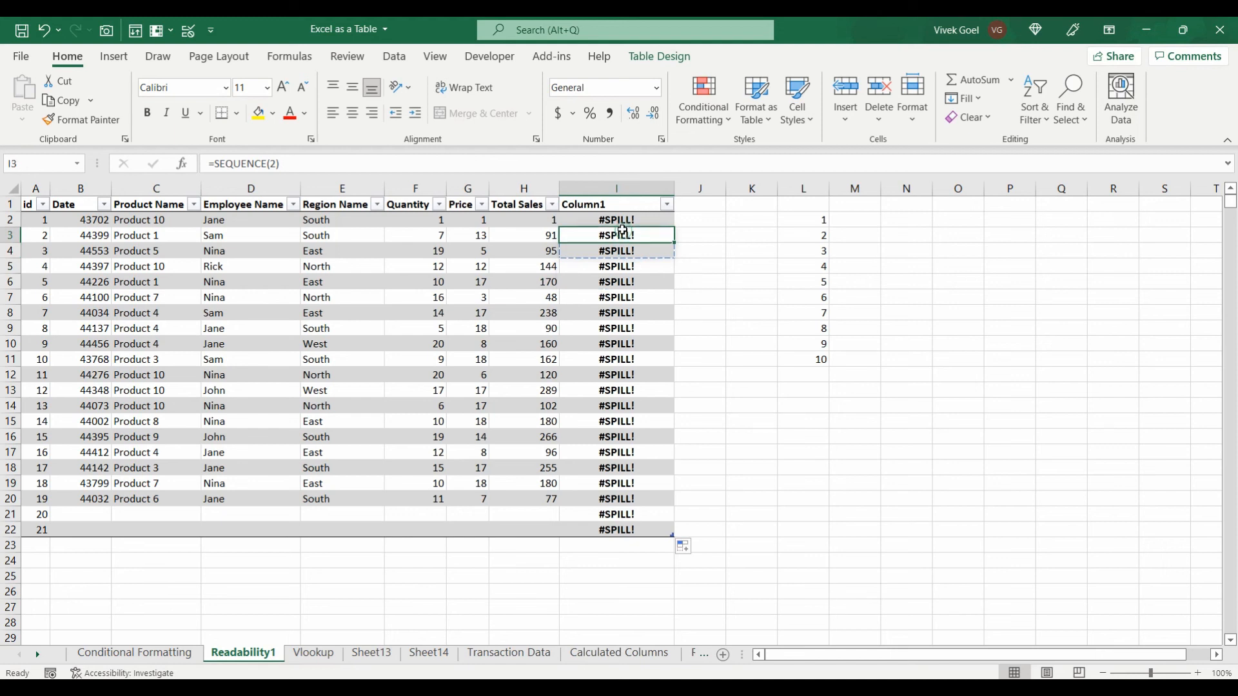
pyautogui.click(623, 221)
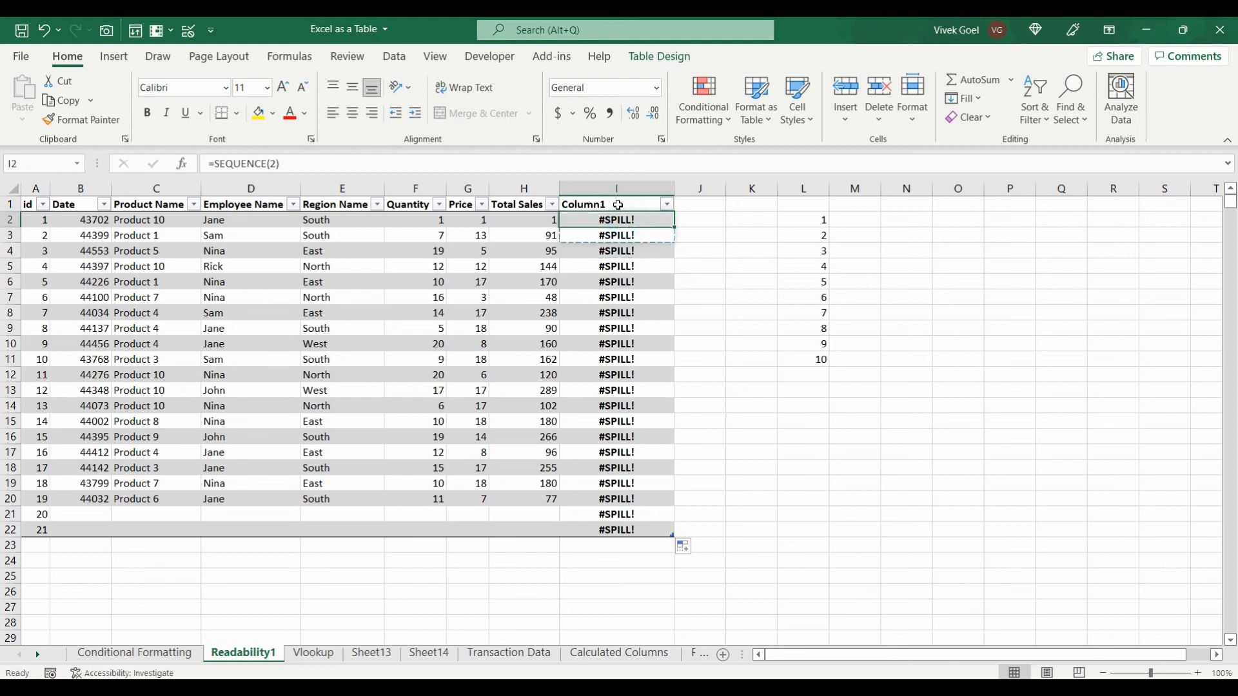
pyautogui.click(617, 205)
pyautogui.press('Up')
pyautogui.press('Down')
pyautogui.press('Down')
pyautogui.press('Down')
pyautogui.press('Down')
pyautogui.press('Down')
pyautogui.press('Down')
pyautogui.press('Down')
pyautogui.press('Down')
pyautogui.press('Down')
pyautogui.press('Down')
pyautogui.press('Down')
pyautogui.press('Down')
pyautogui.press('Down')
pyautogui.press('Down')
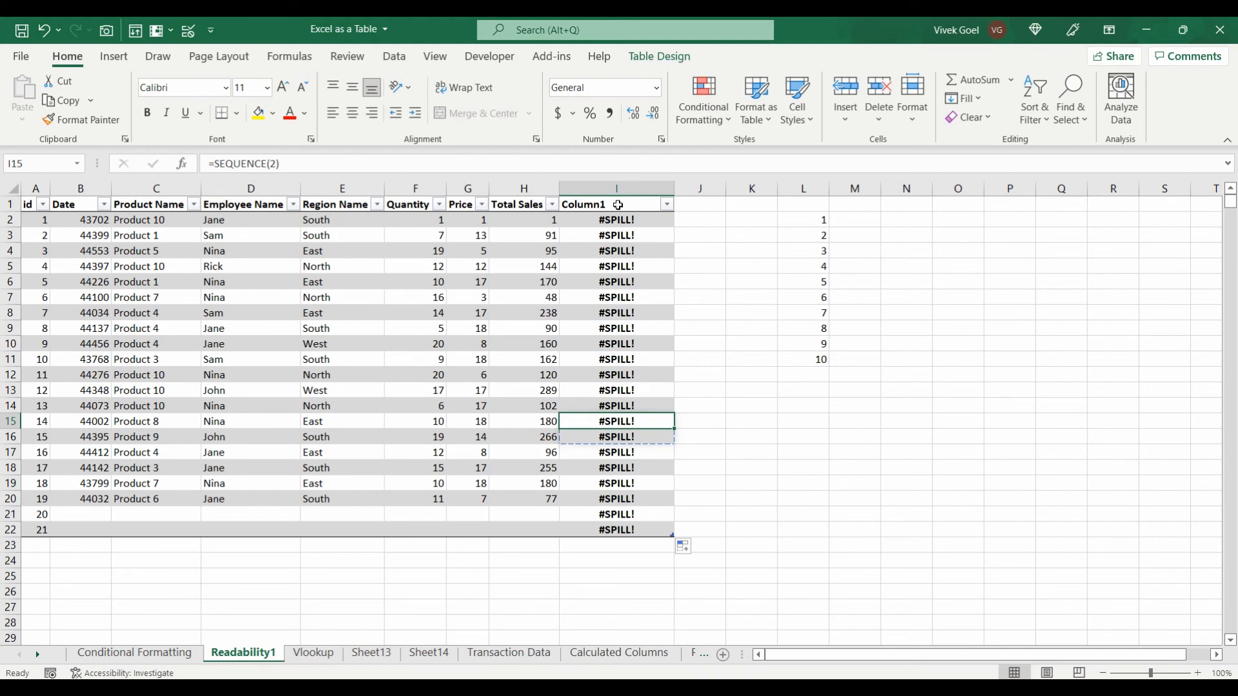
pyautogui.press('Right')
pyautogui.press('Right')
pyautogui.press('Right')
pyautogui.press('Right')
pyautogui.press('Up')
pyautogui.press('Up')
pyautogui.press('Up')
pyautogui.press('Up')
pyautogui.press('Up')
pyautogui.press('Up')
pyautogui.press('Up')
pyautogui.press('Up')
pyautogui.press('Up')
pyautogui.press('Up')
pyautogui.press('Up')
pyautogui.press('Up')
pyautogui.press('Up')
pyautogui.press('Up')
pyautogui.press('Right')
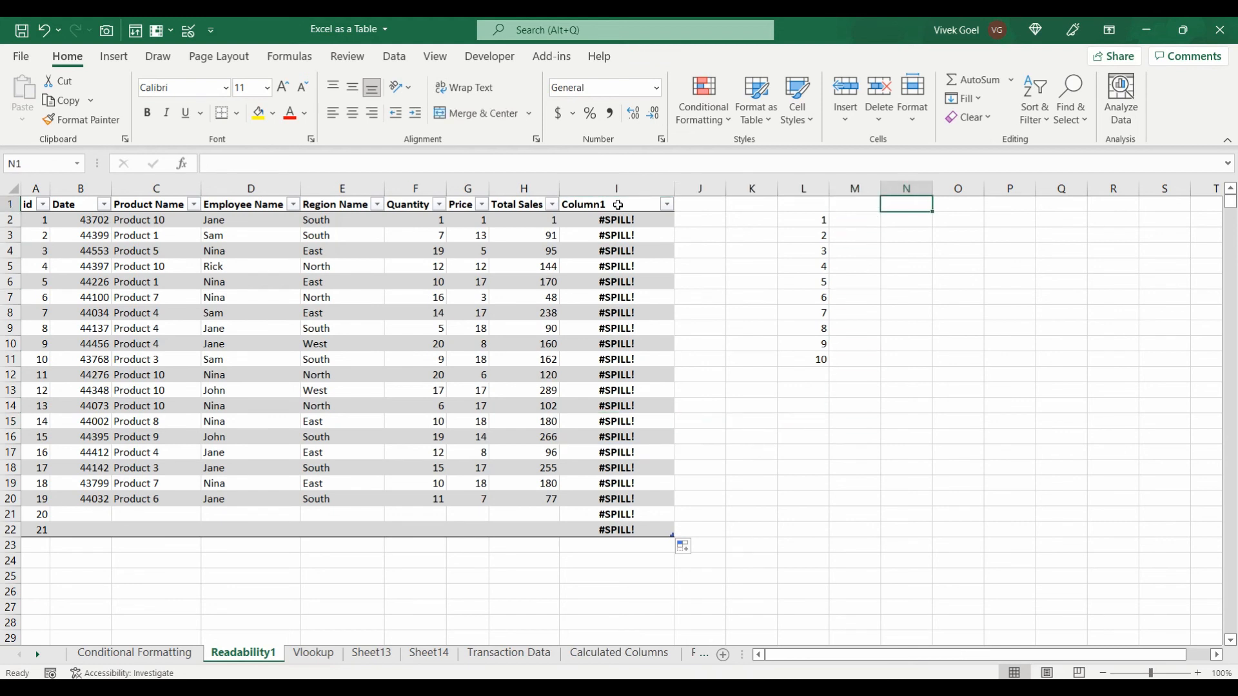
pyautogui.write('=se')
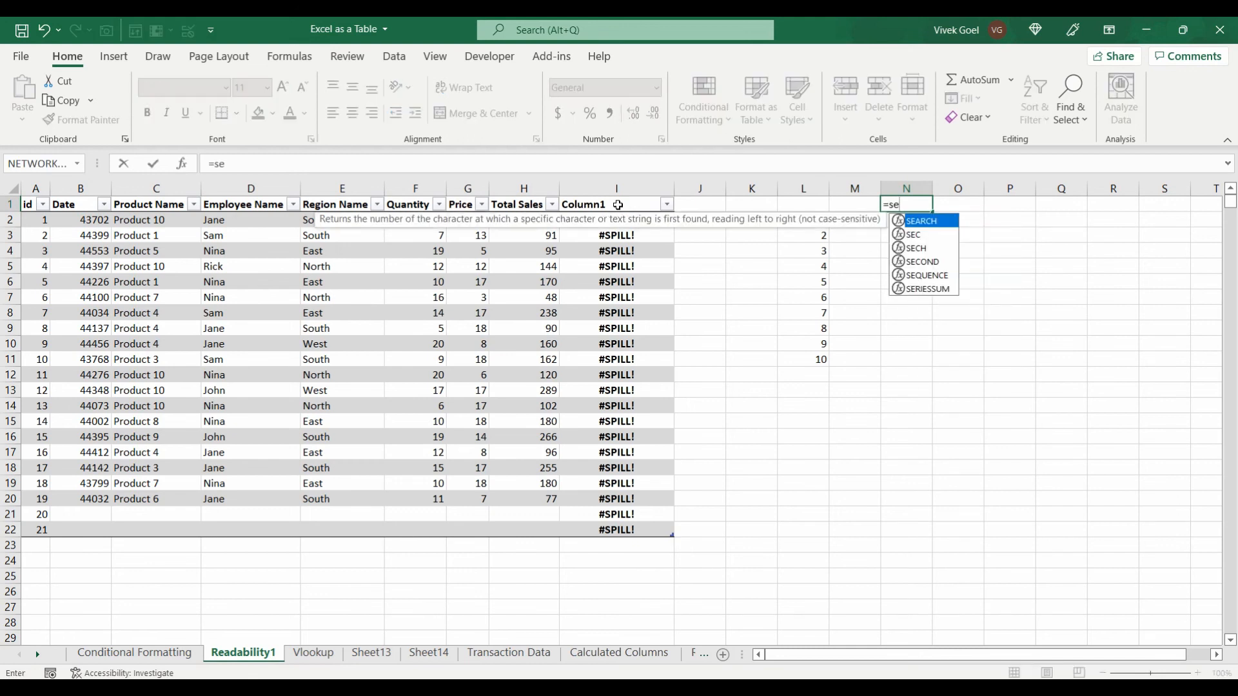
pyautogui.write('q')
pyautogui.press('Tab')
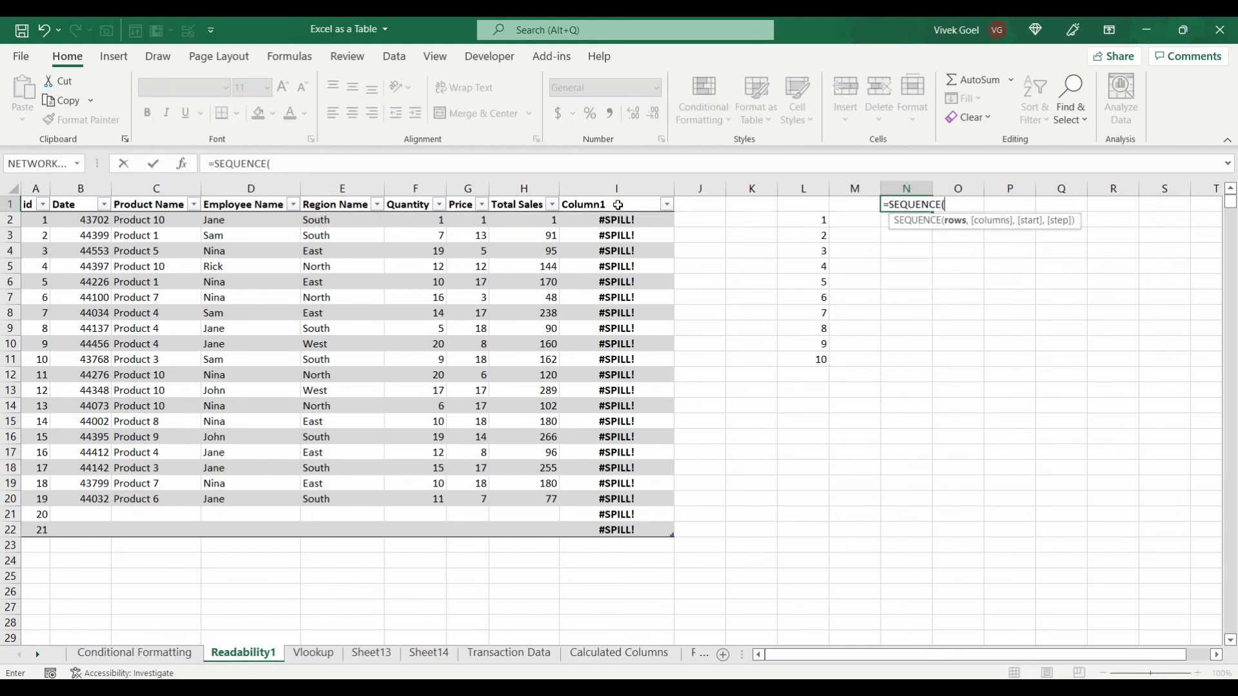
pyautogui.press('Escape')
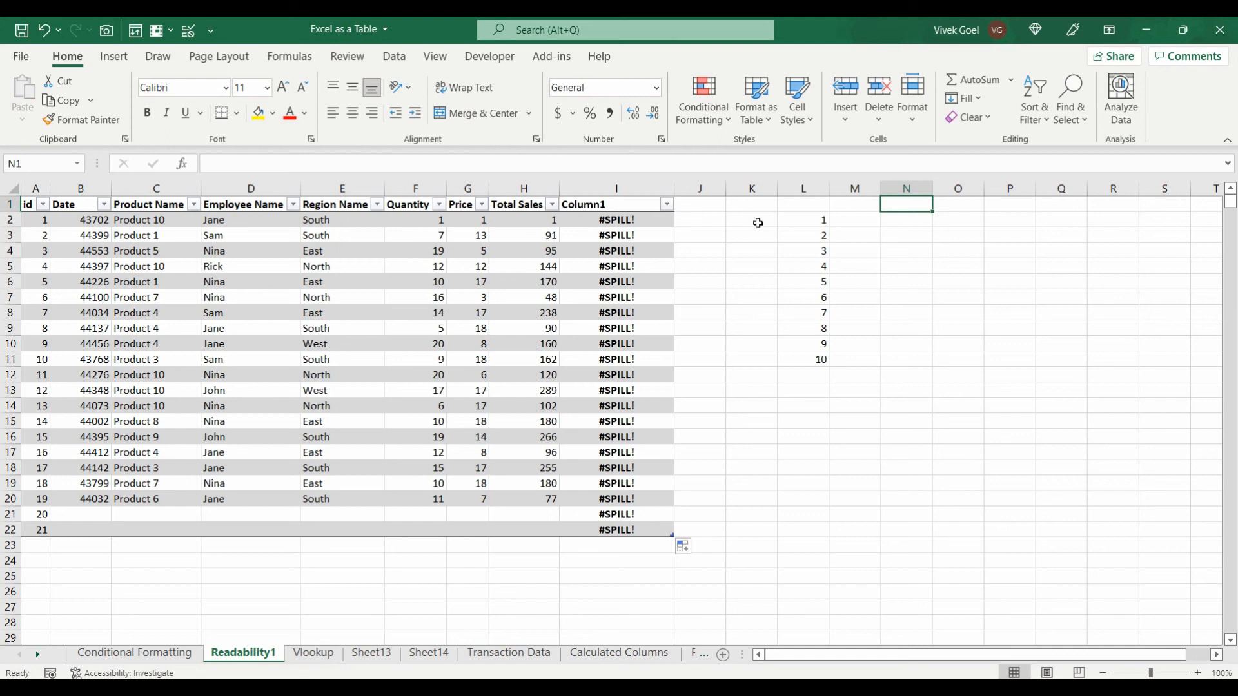
# Step: Clear the SEQUENCE formula in cell L2 together with its spilled numbers
pyautogui.click(793, 216)
pyautogui.press('Delete')
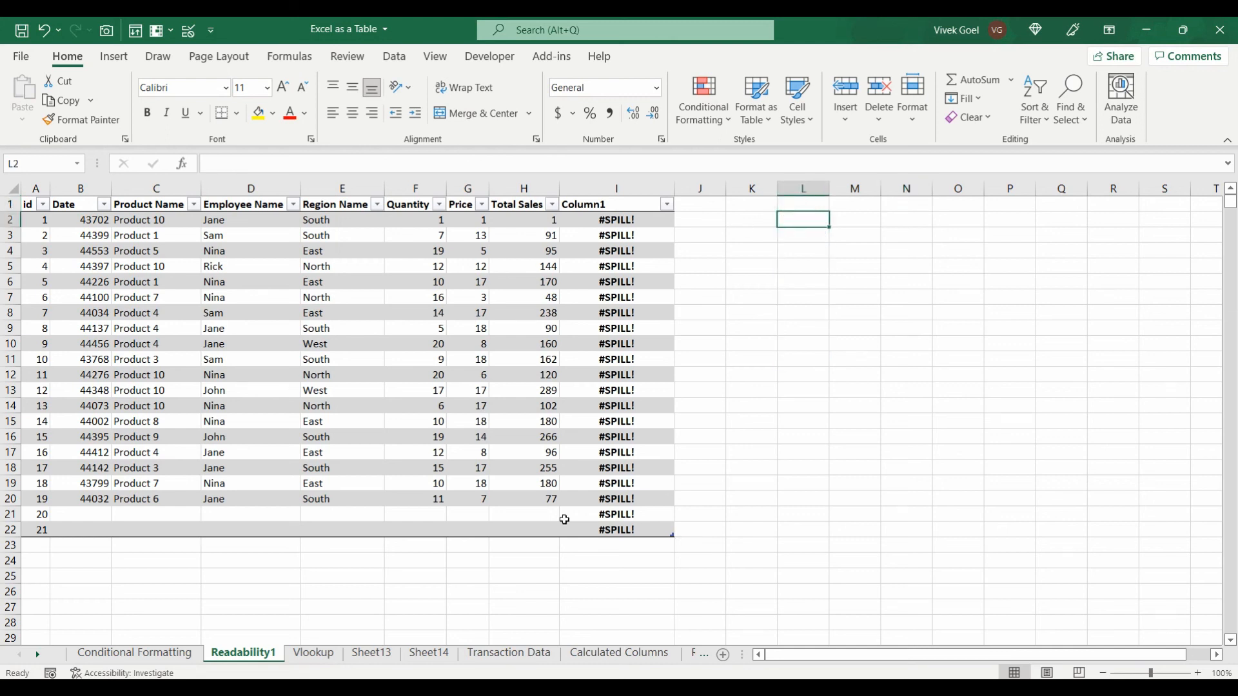